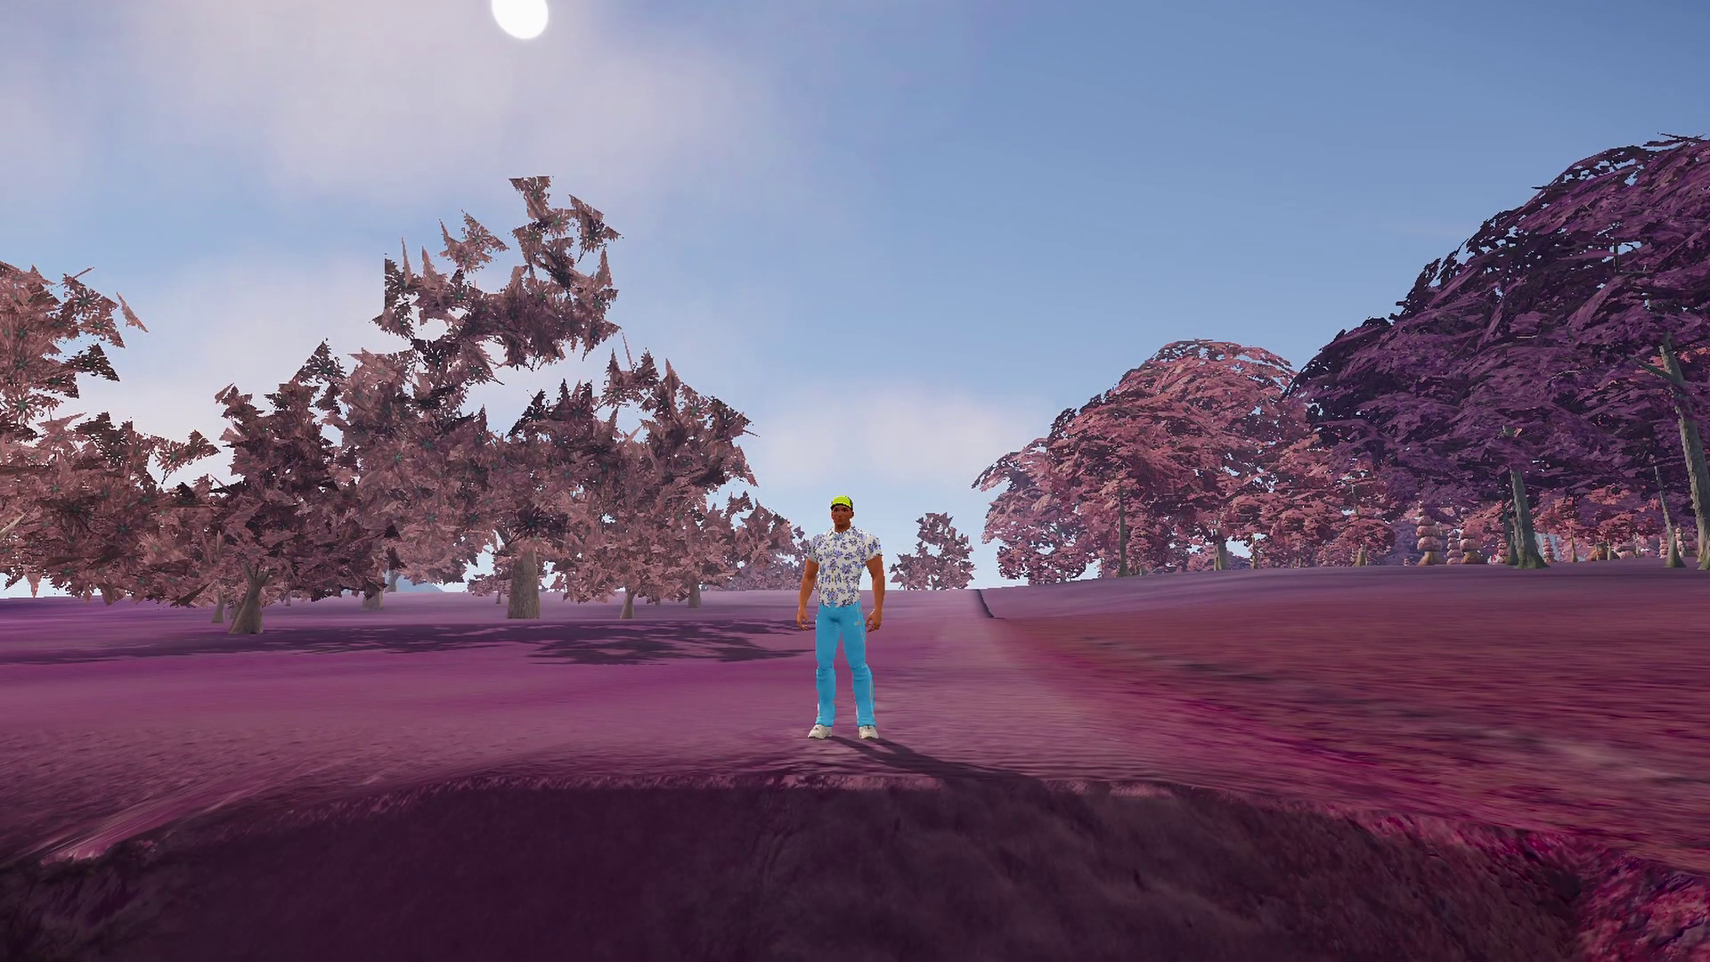
Look around the cliff edge and surrounding terrain, running the avatar from the edge onto the path beside the trees
key(Left)
key(Left)
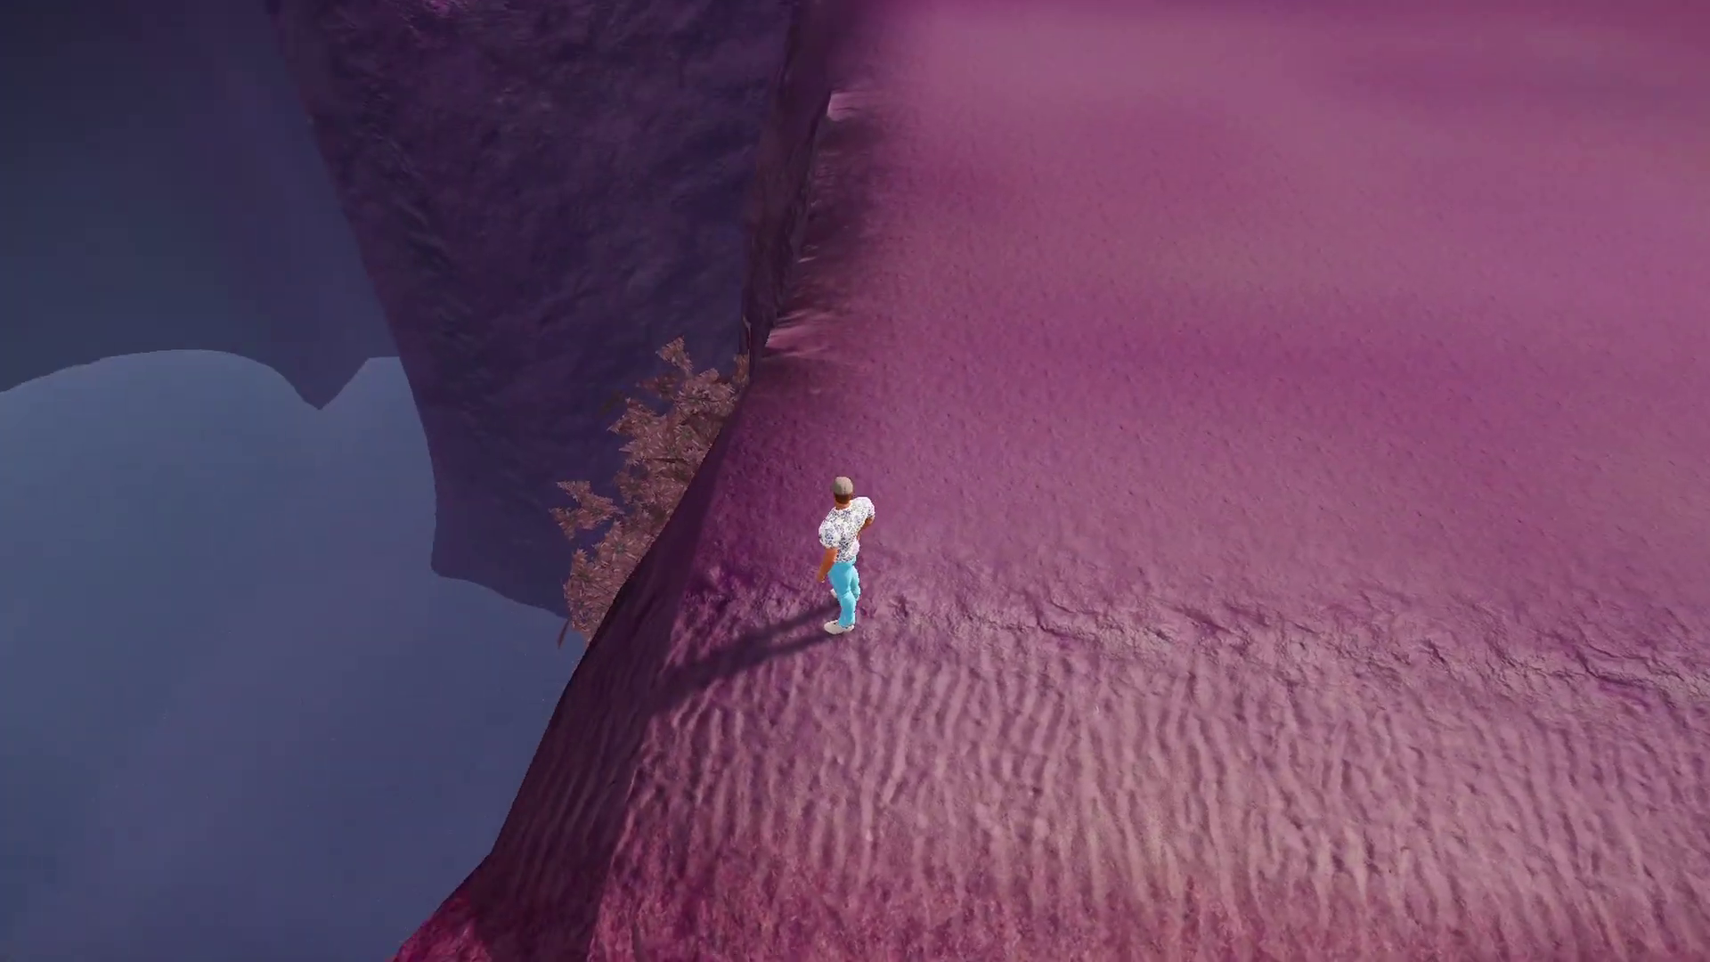
key(Up)
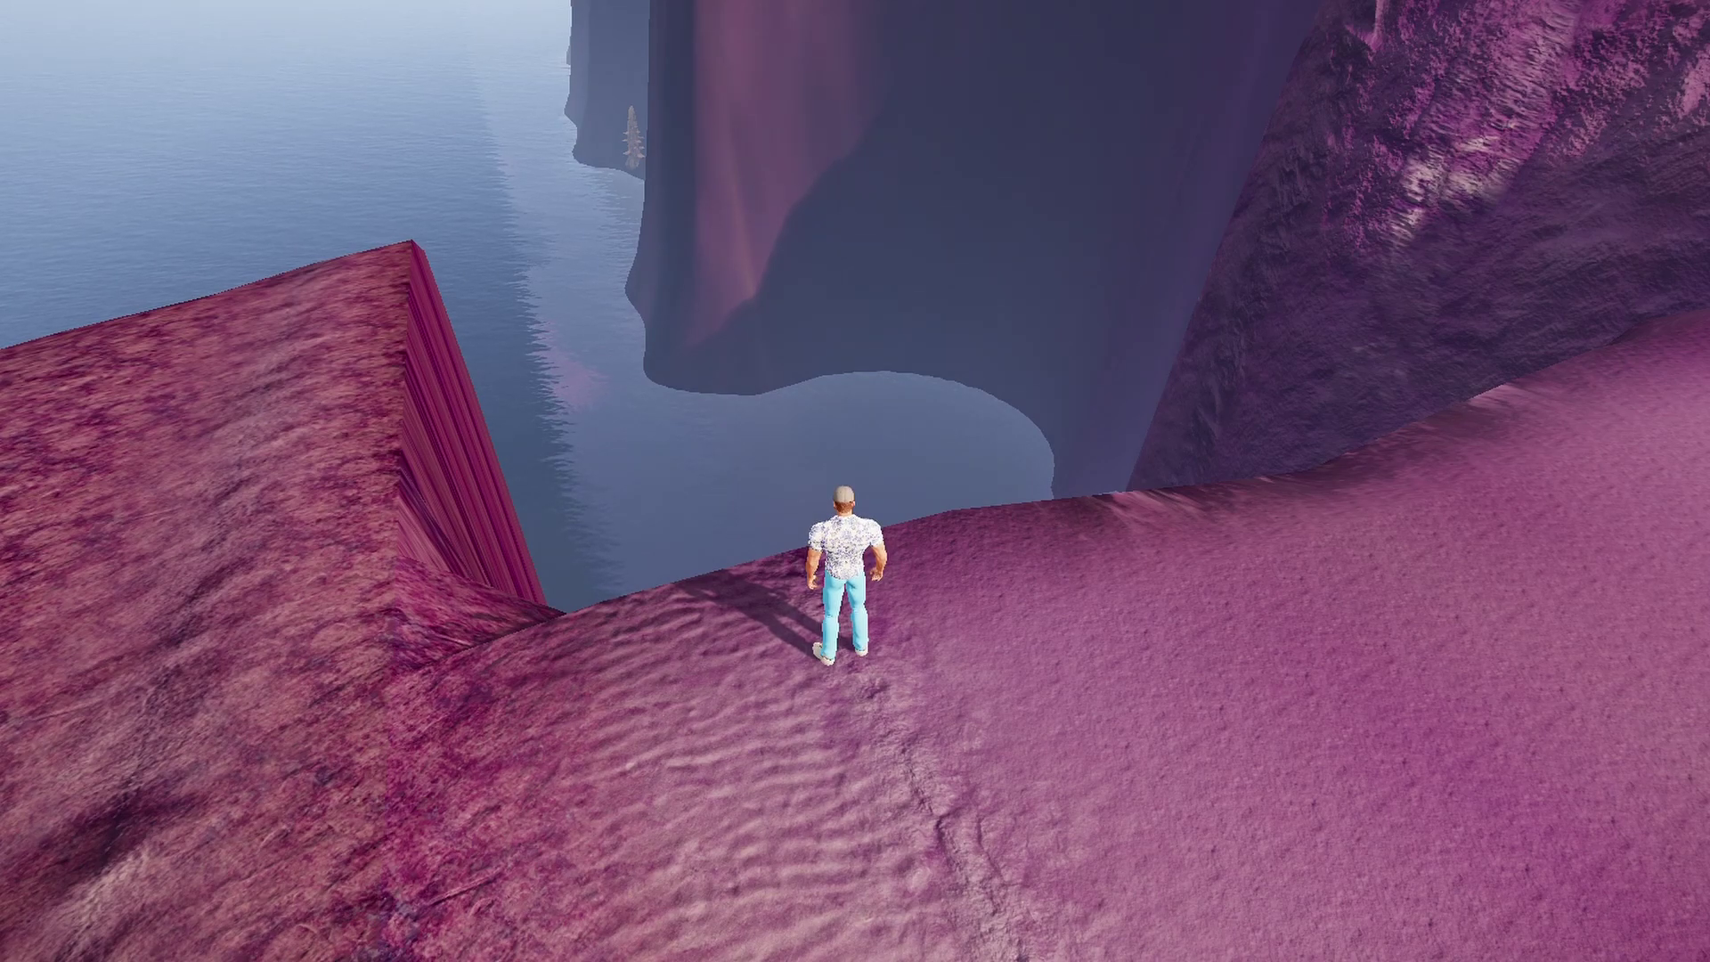
key(Up)
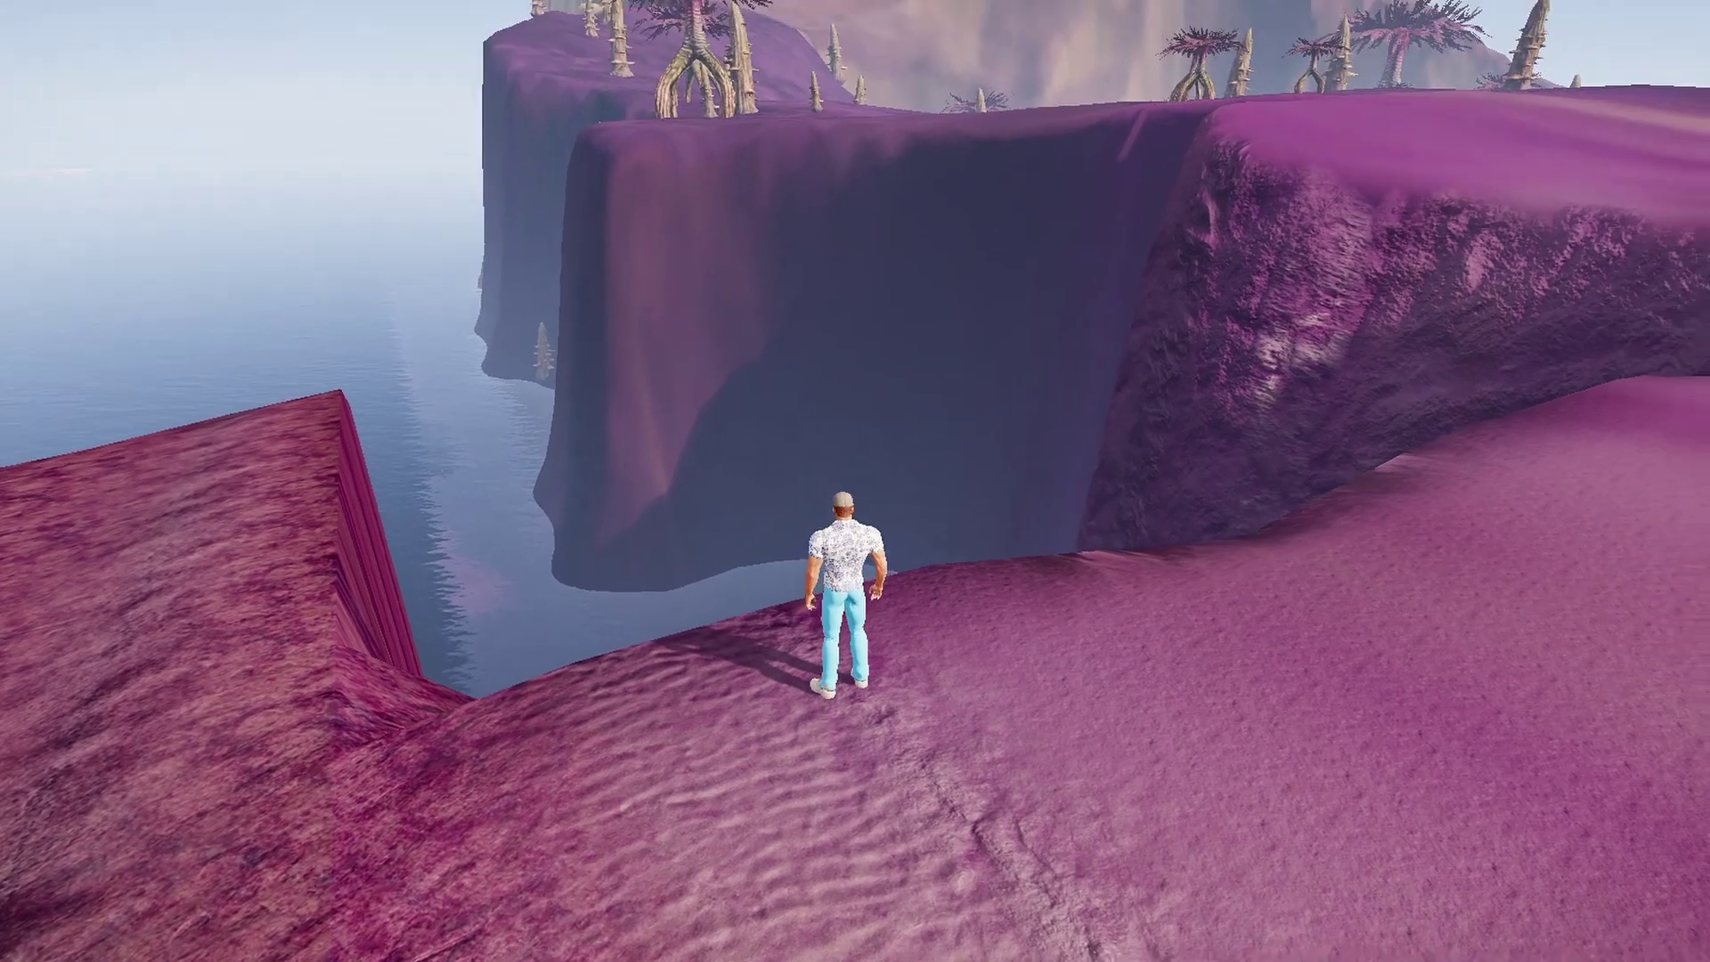
key(Right)
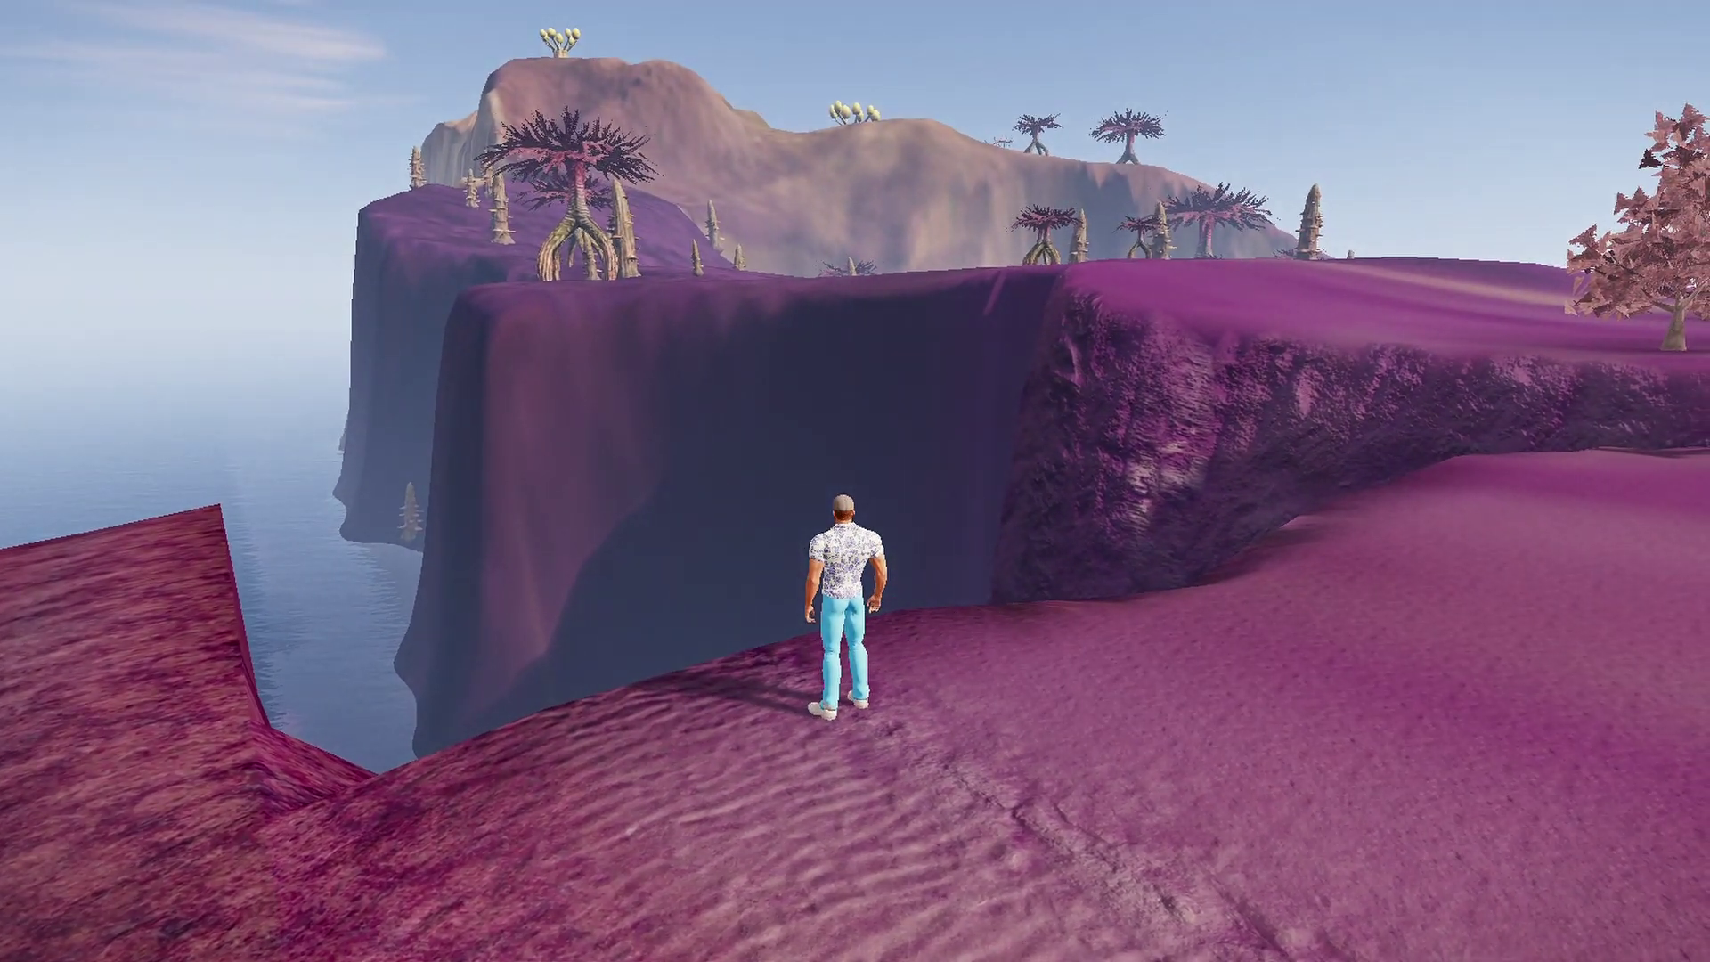
key(Right)
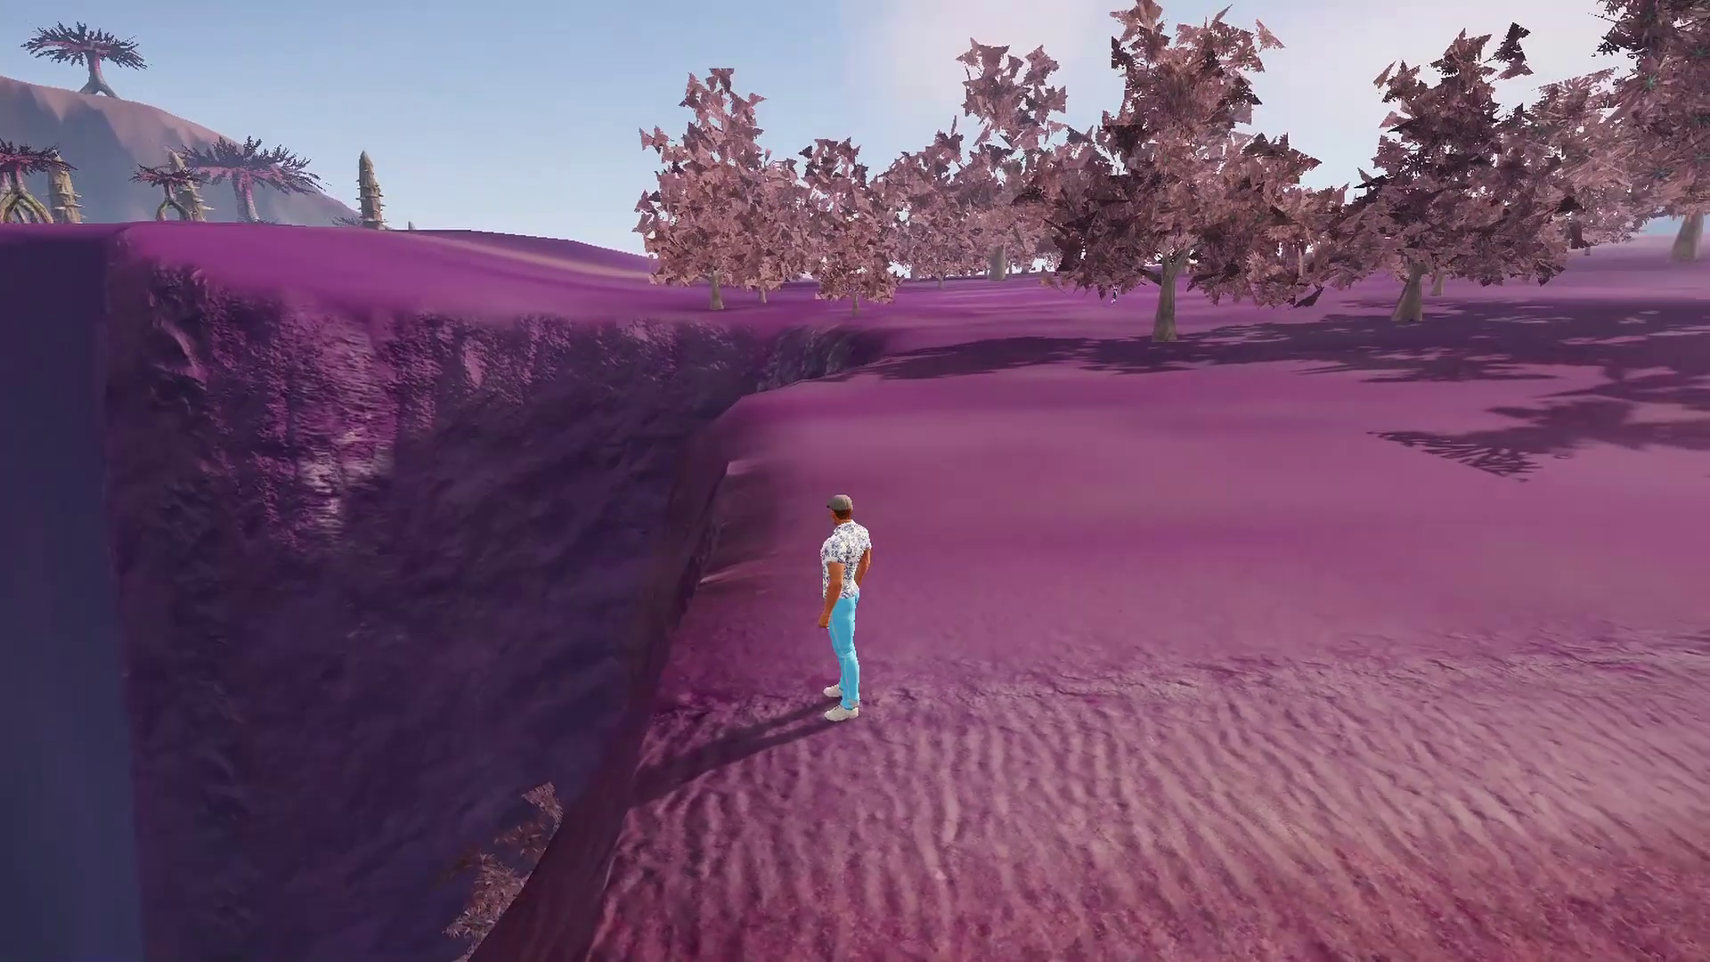
key(w)
key(Right)
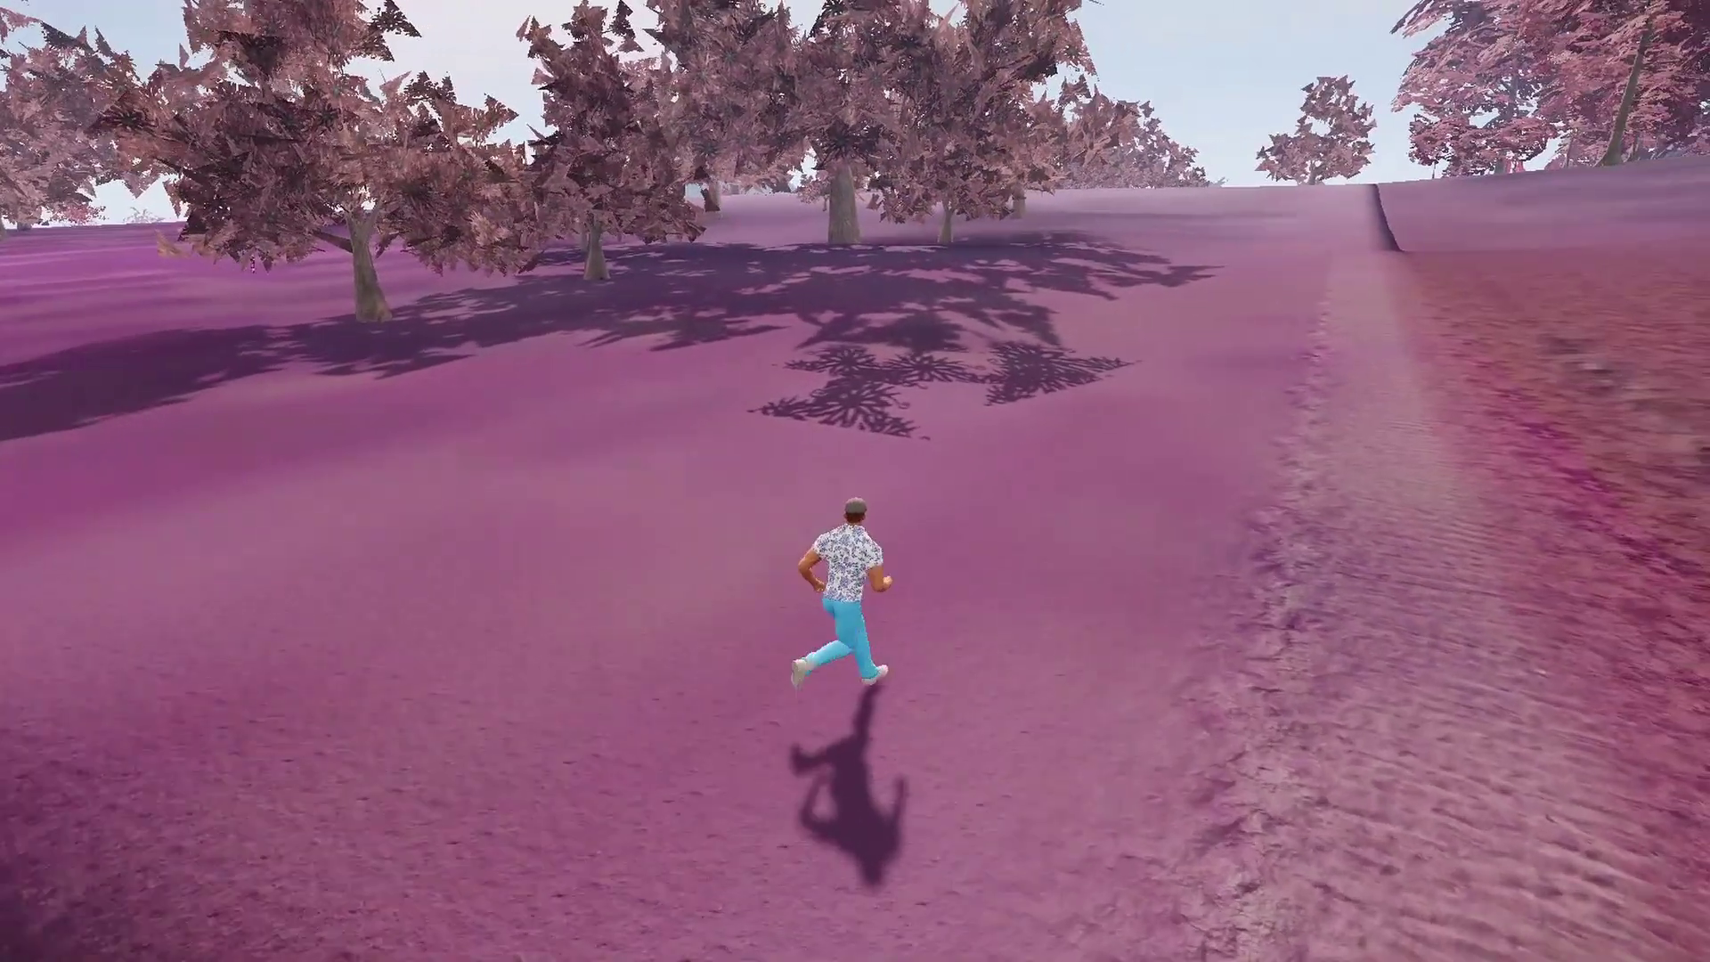
key(w)
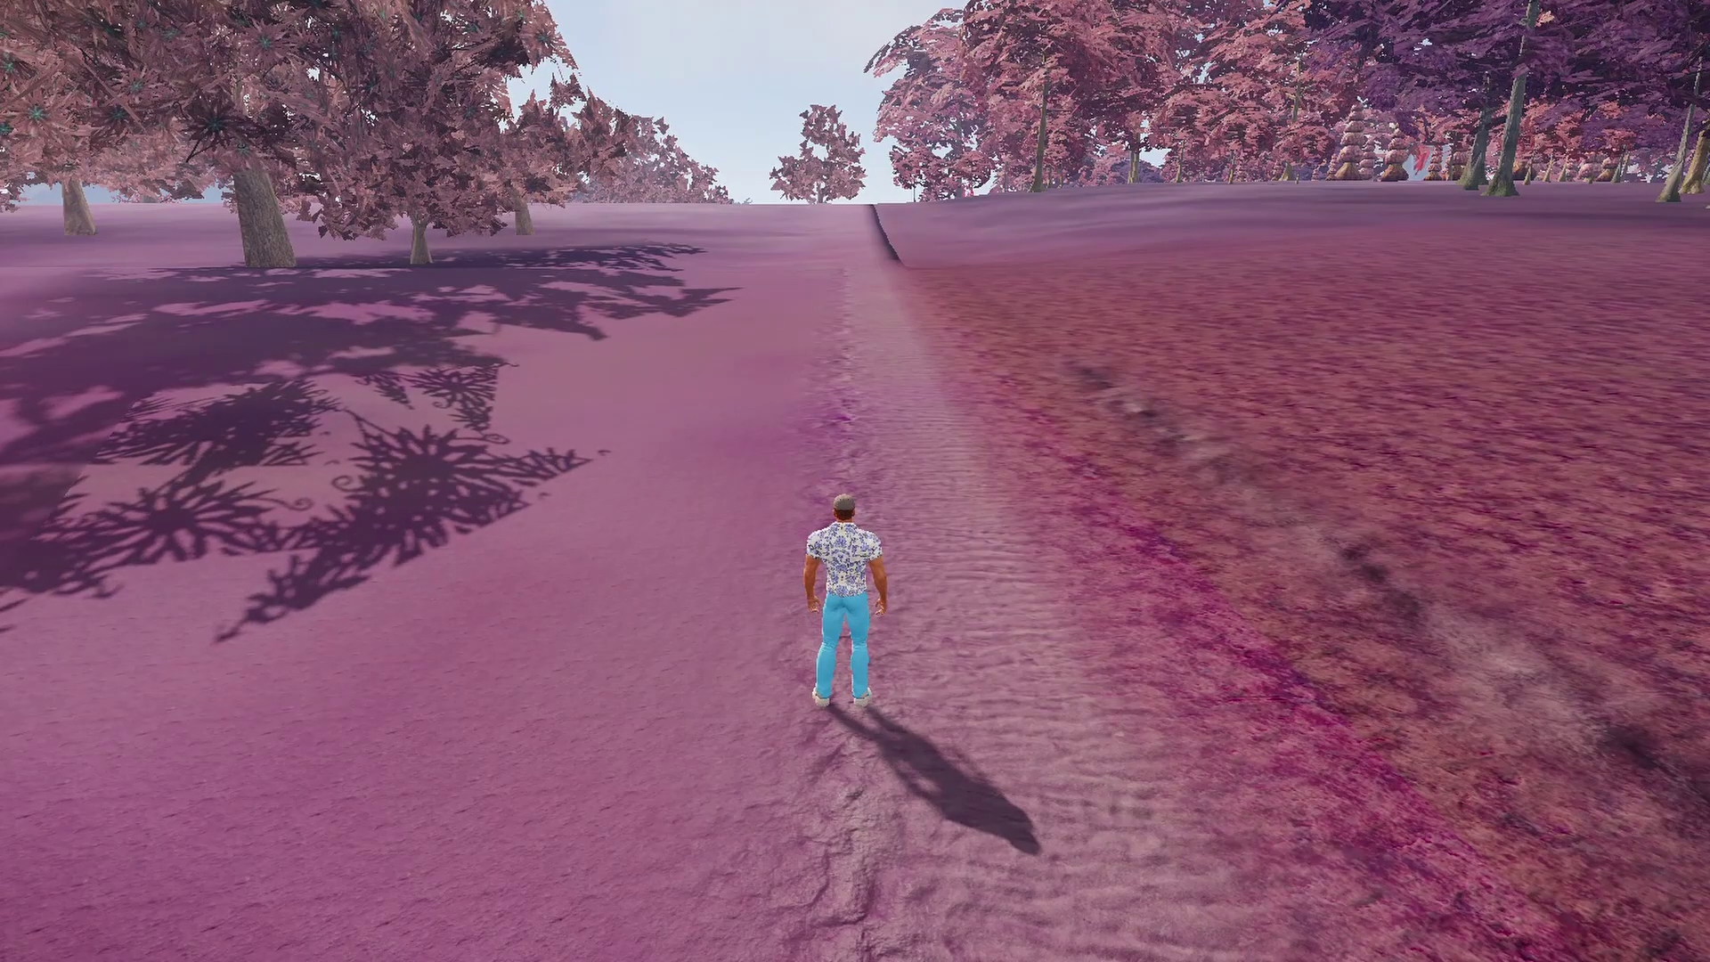
key(Left)
key(Right)
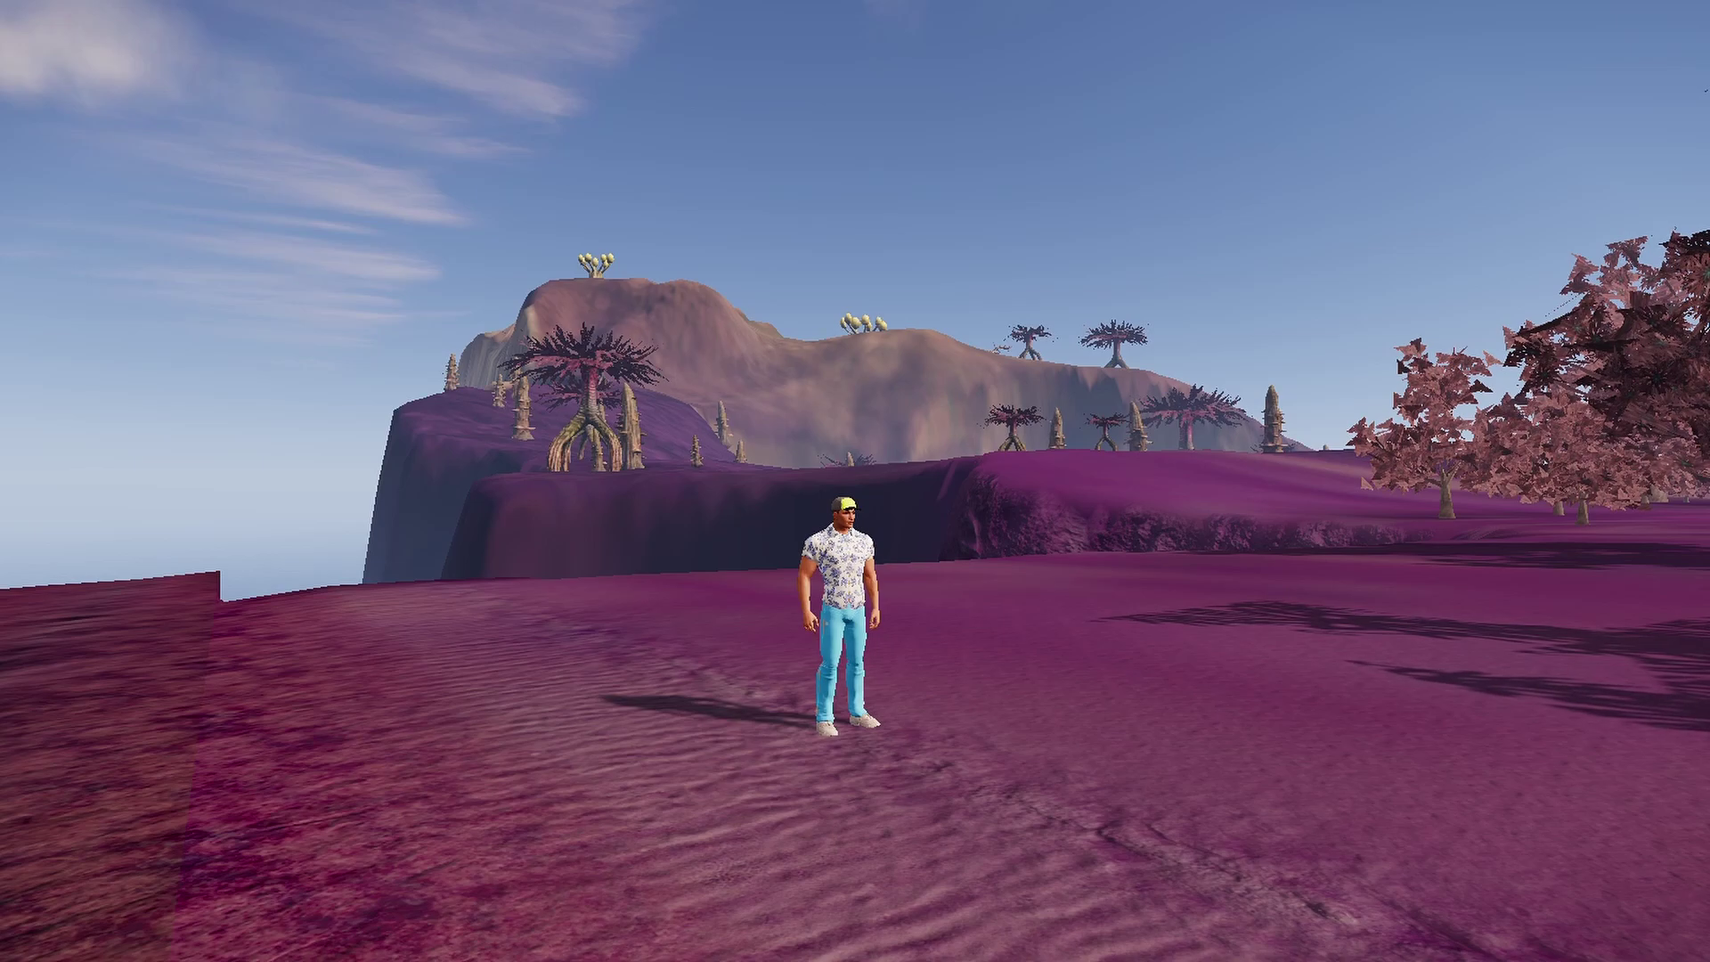
View the Survey Probe's item information from the inventory and place its information window beside the avatar
key(i)
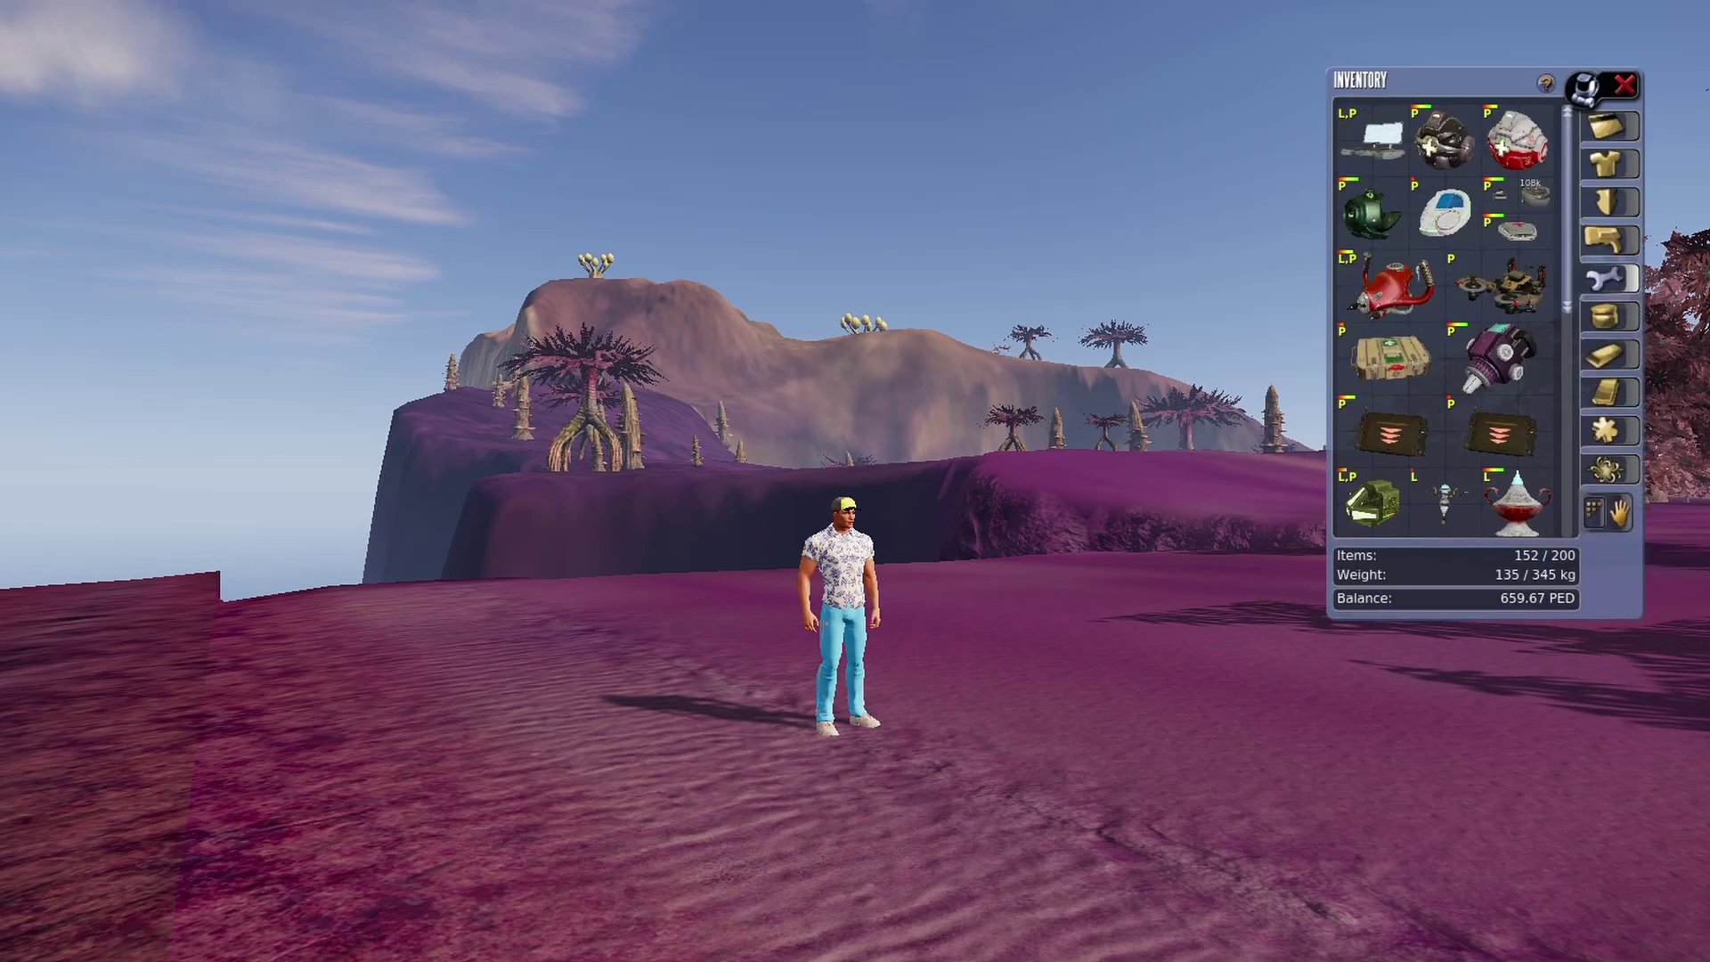
scroll(1442, 383, down, 2)
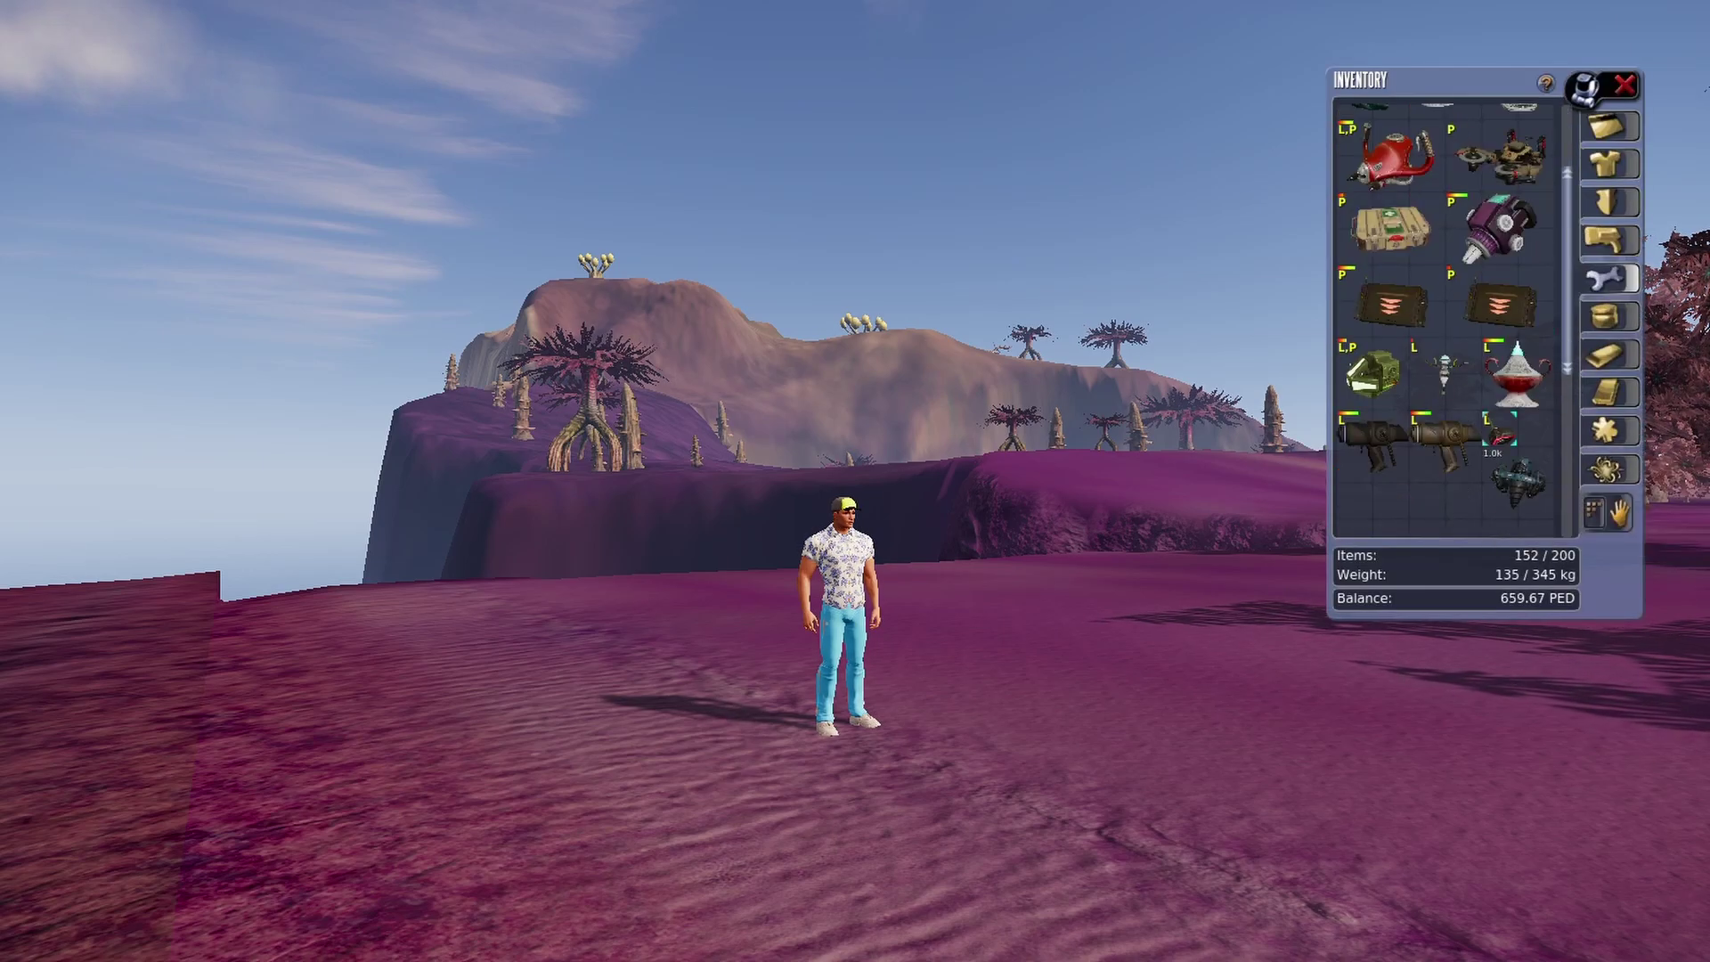
right_click(1515, 481)
click(1594, 511)
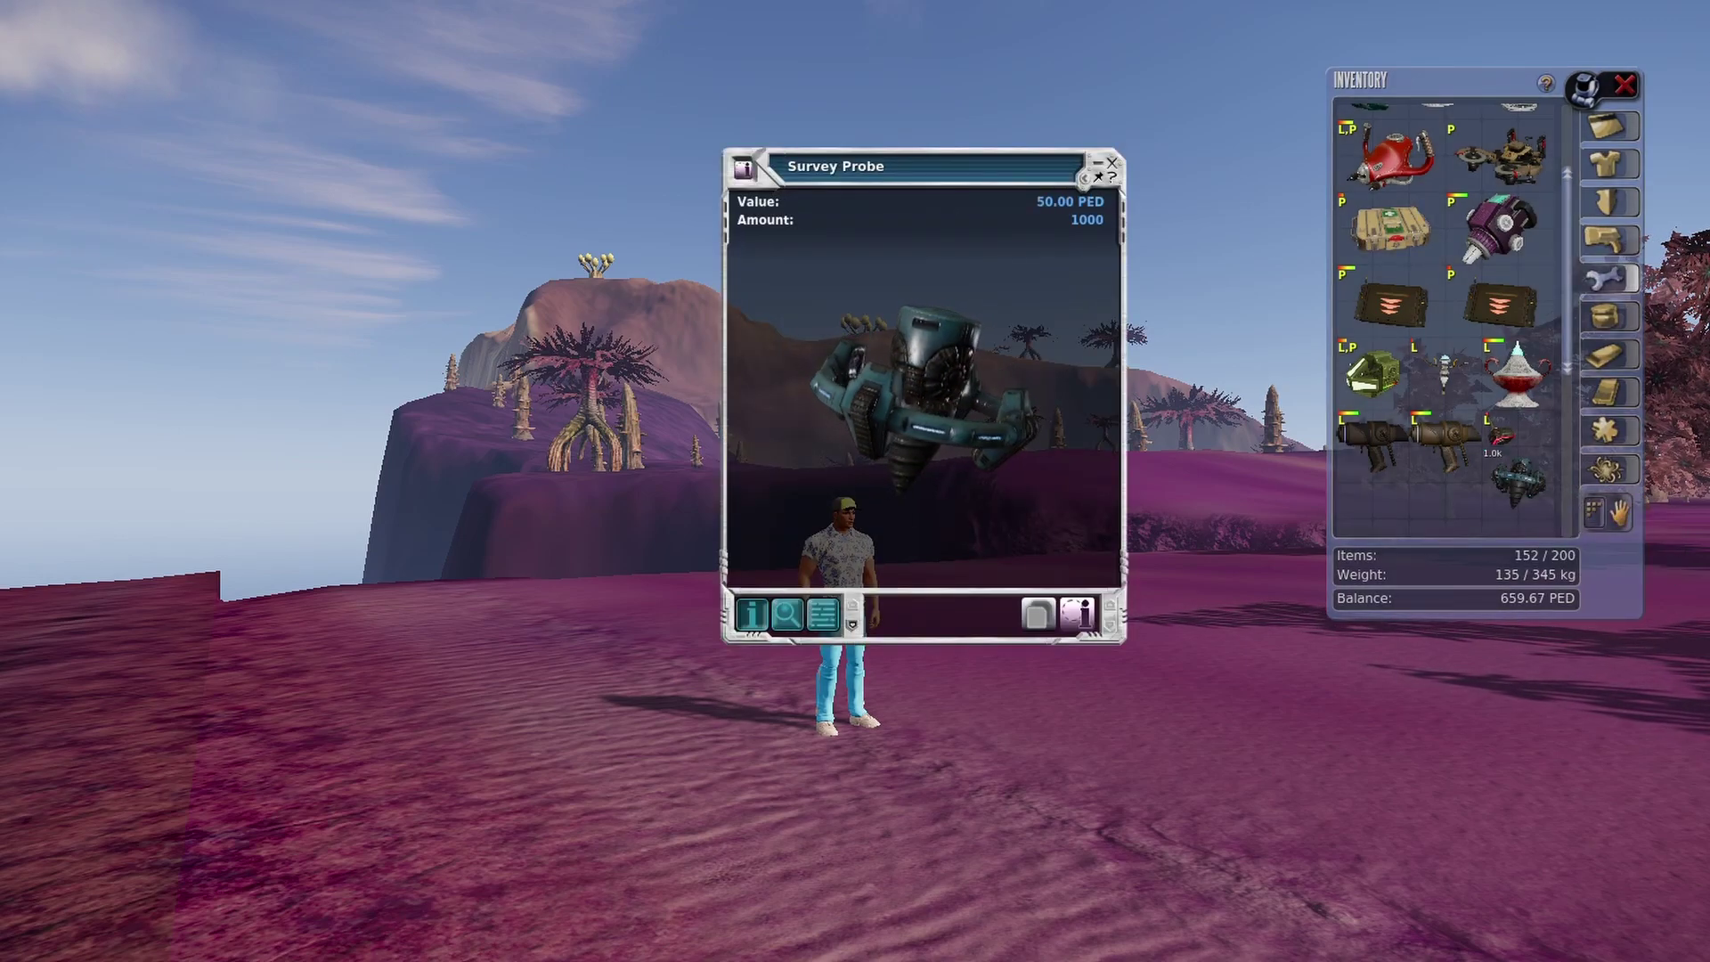
drag(926, 165, 242, 149)
View the Finder F-105's item information from the inventory, then close the inventory and both item information windows
right_click(1524, 310)
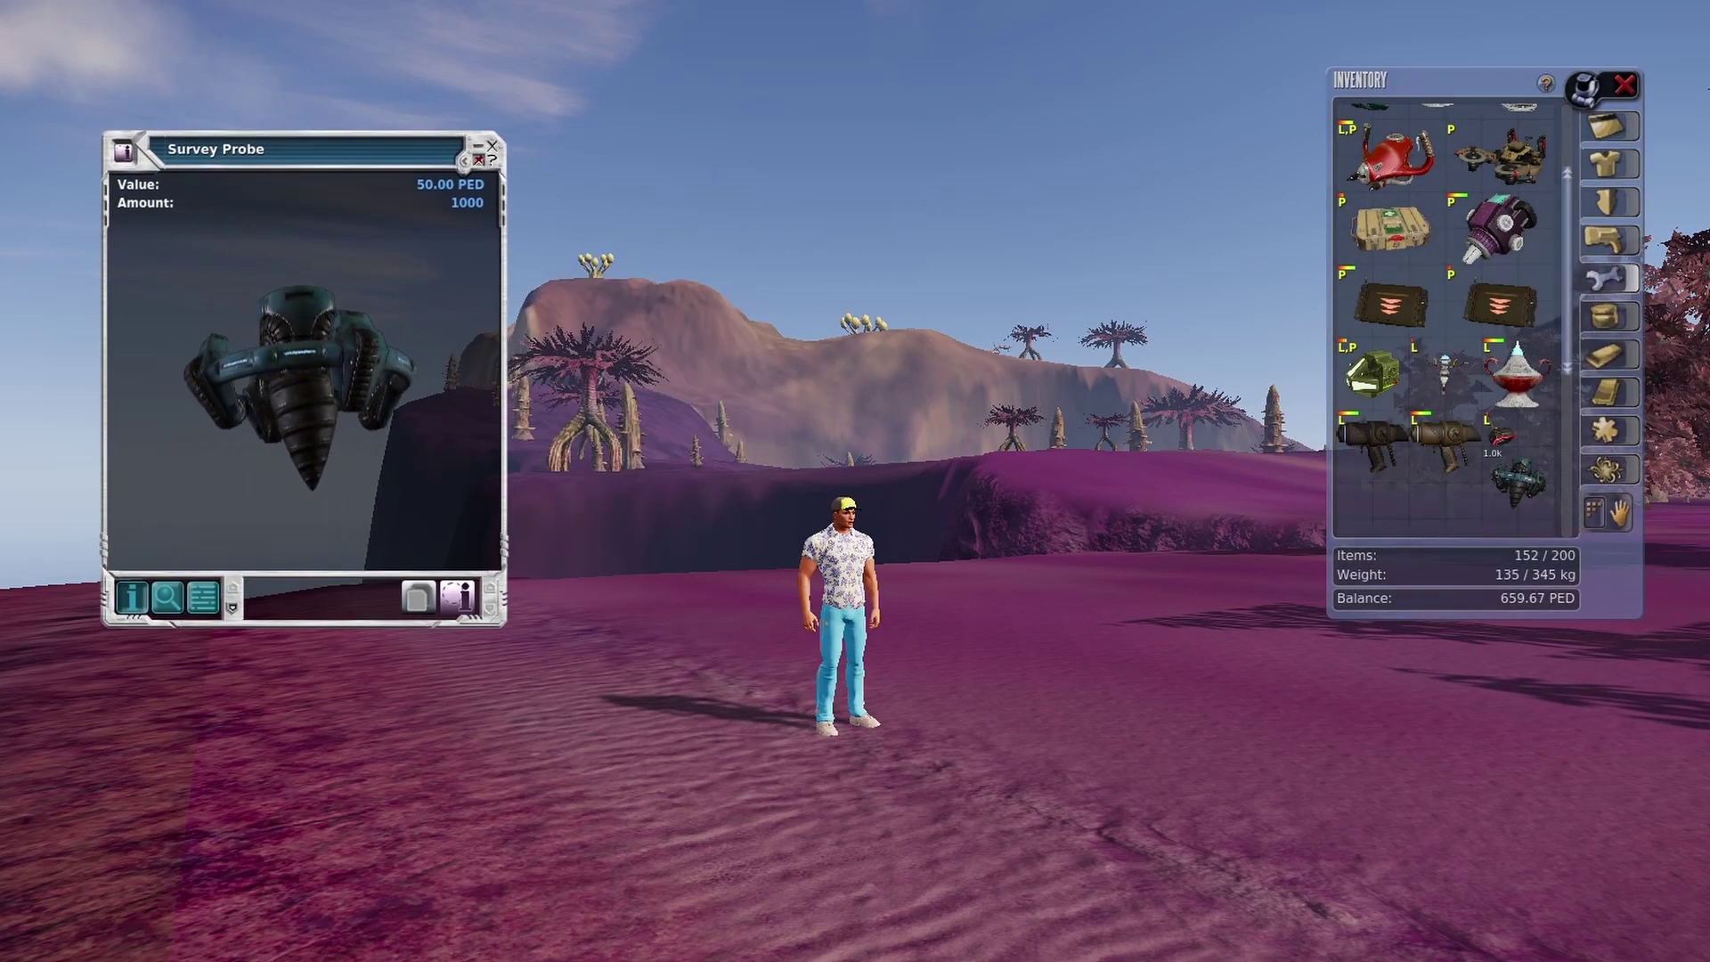
click(478, 160)
right_click(1469, 297)
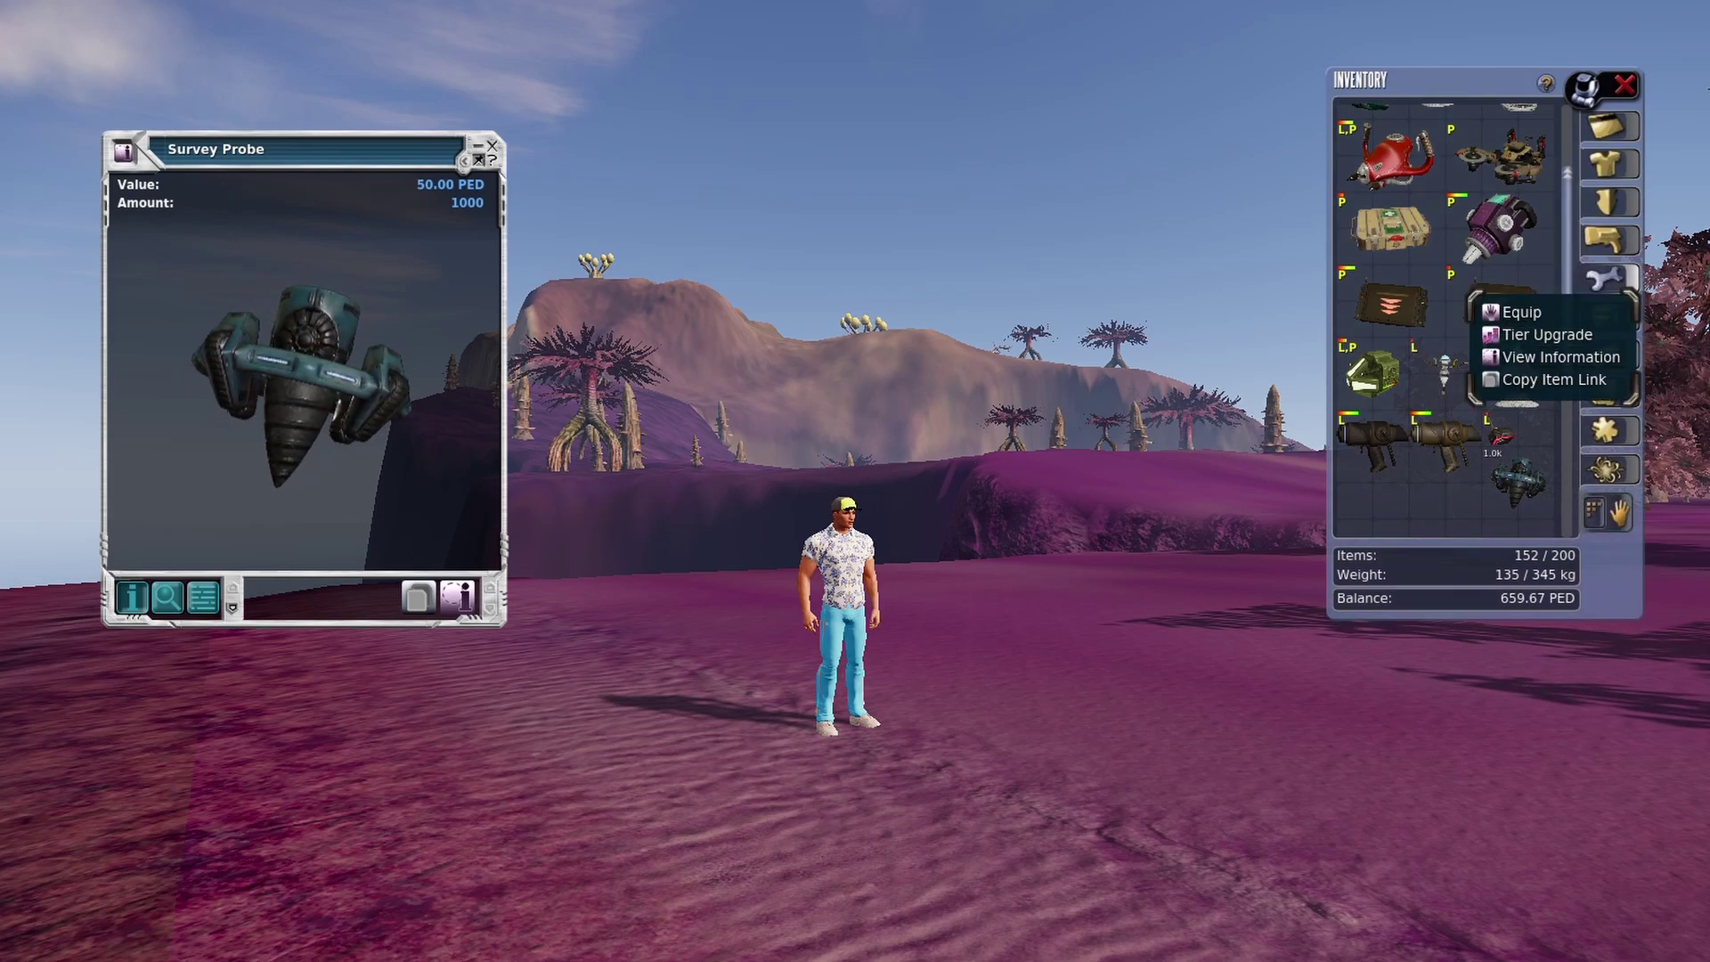
click(1527, 358)
click(1623, 84)
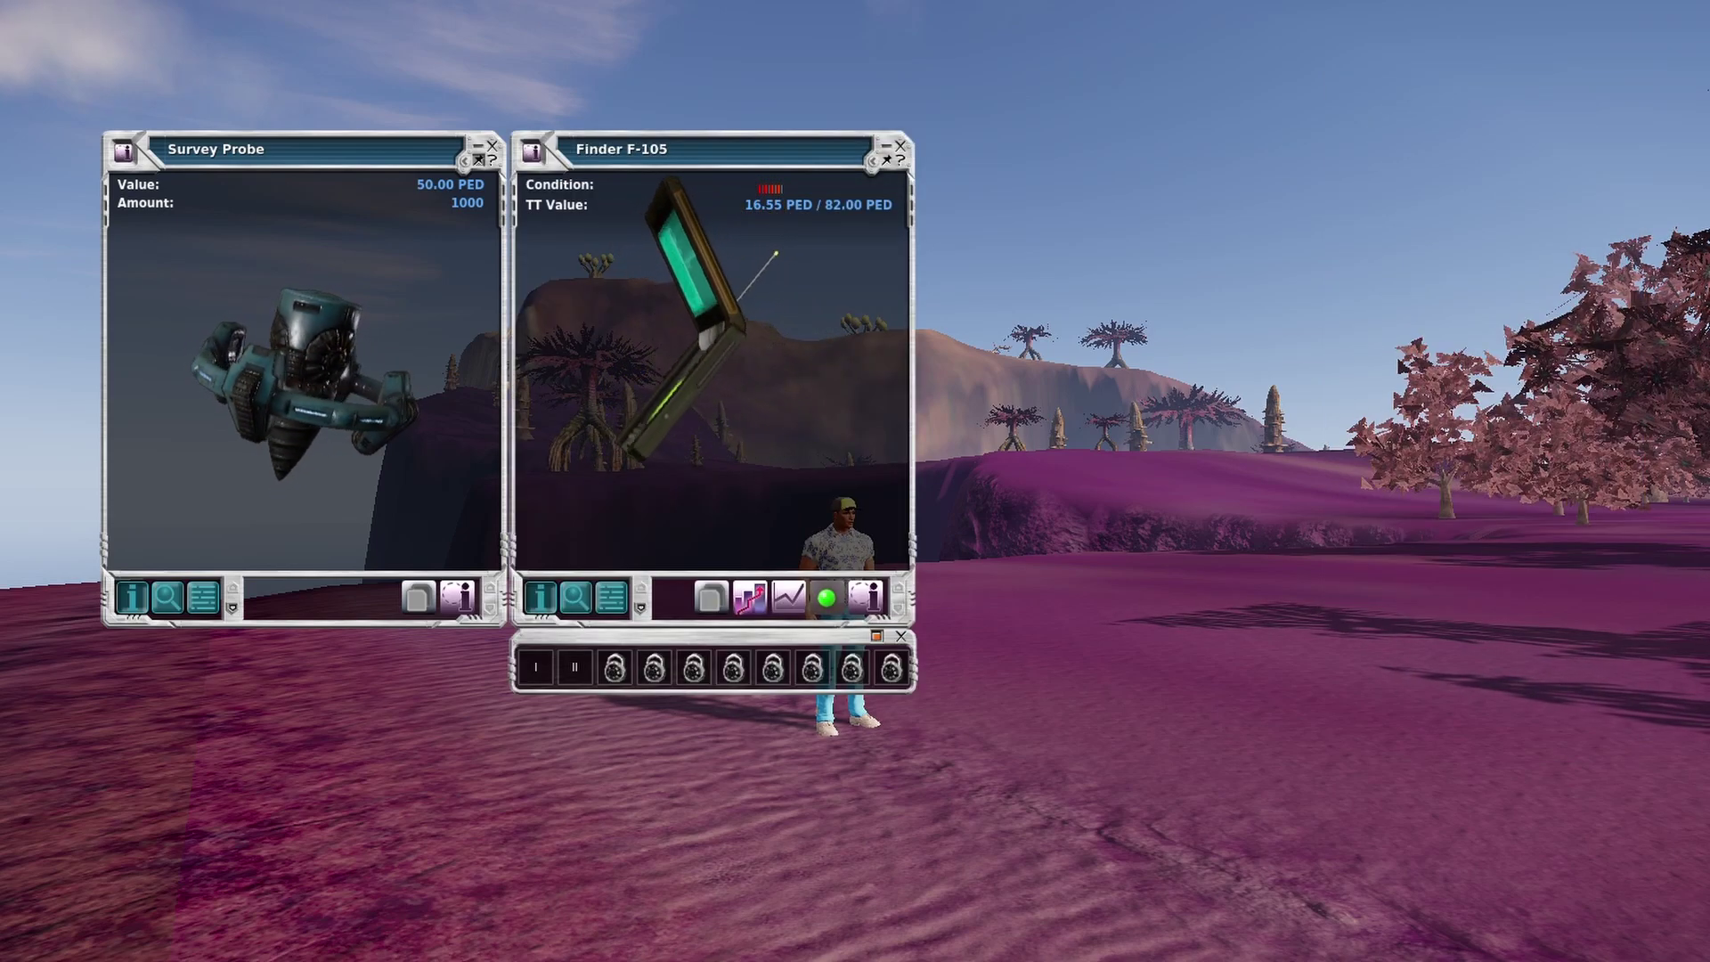
drag(712, 149, 1253, 172)
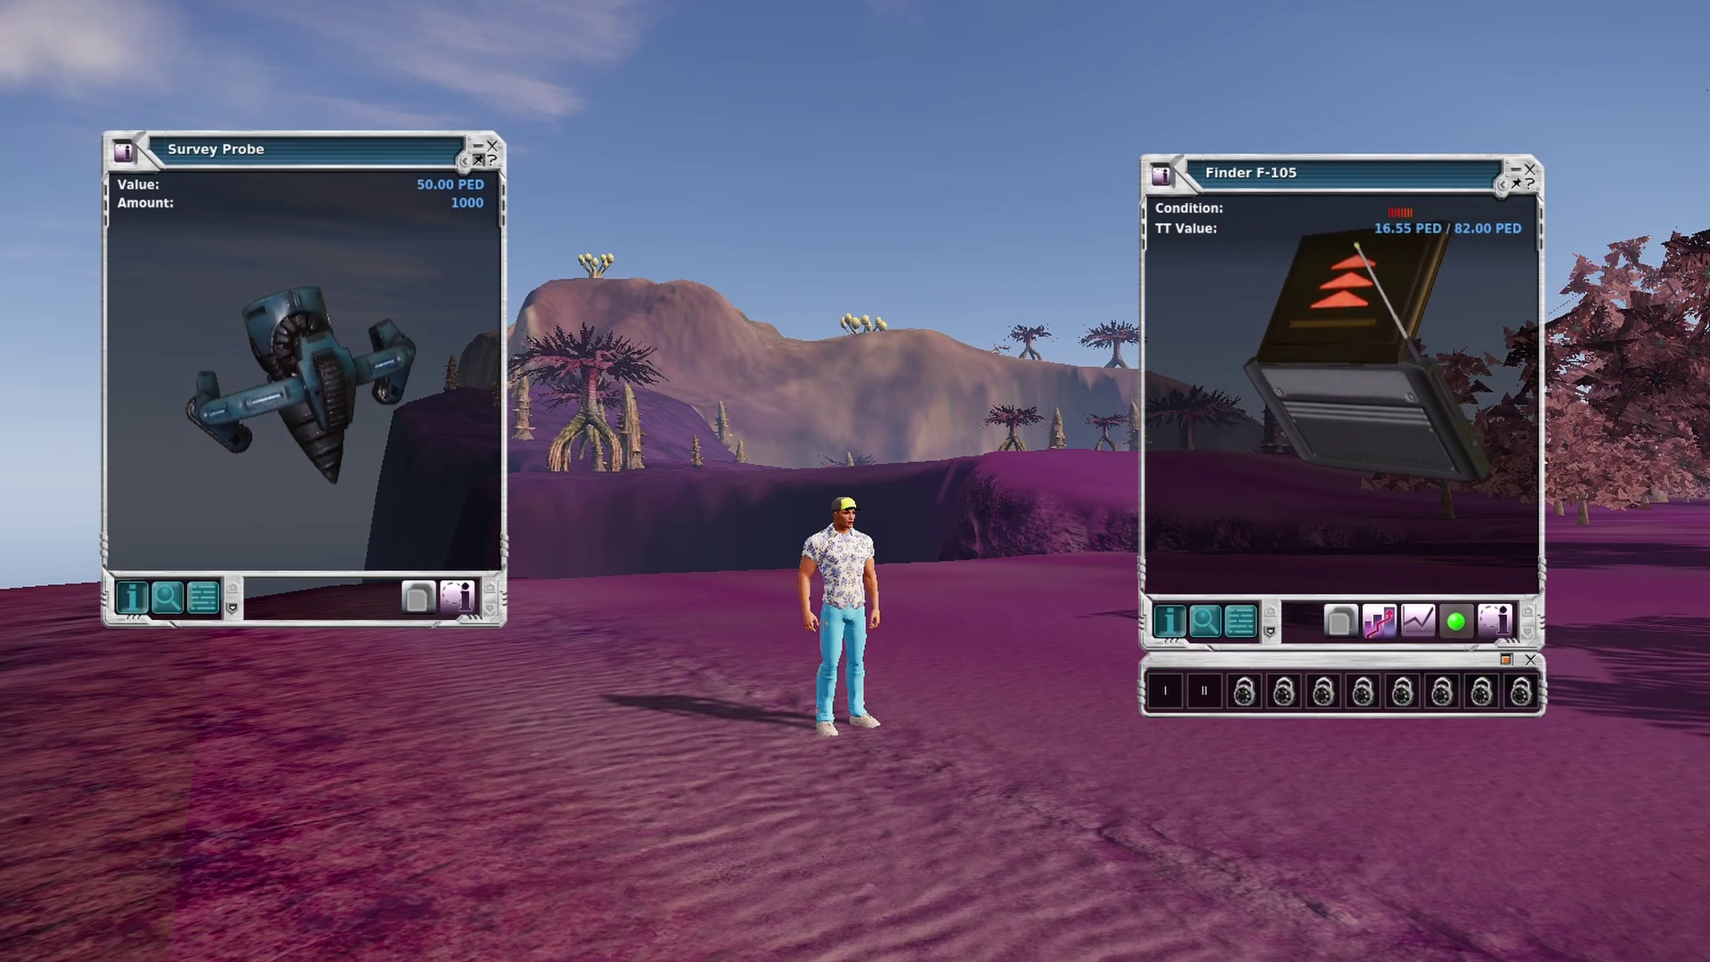
key(Escape)
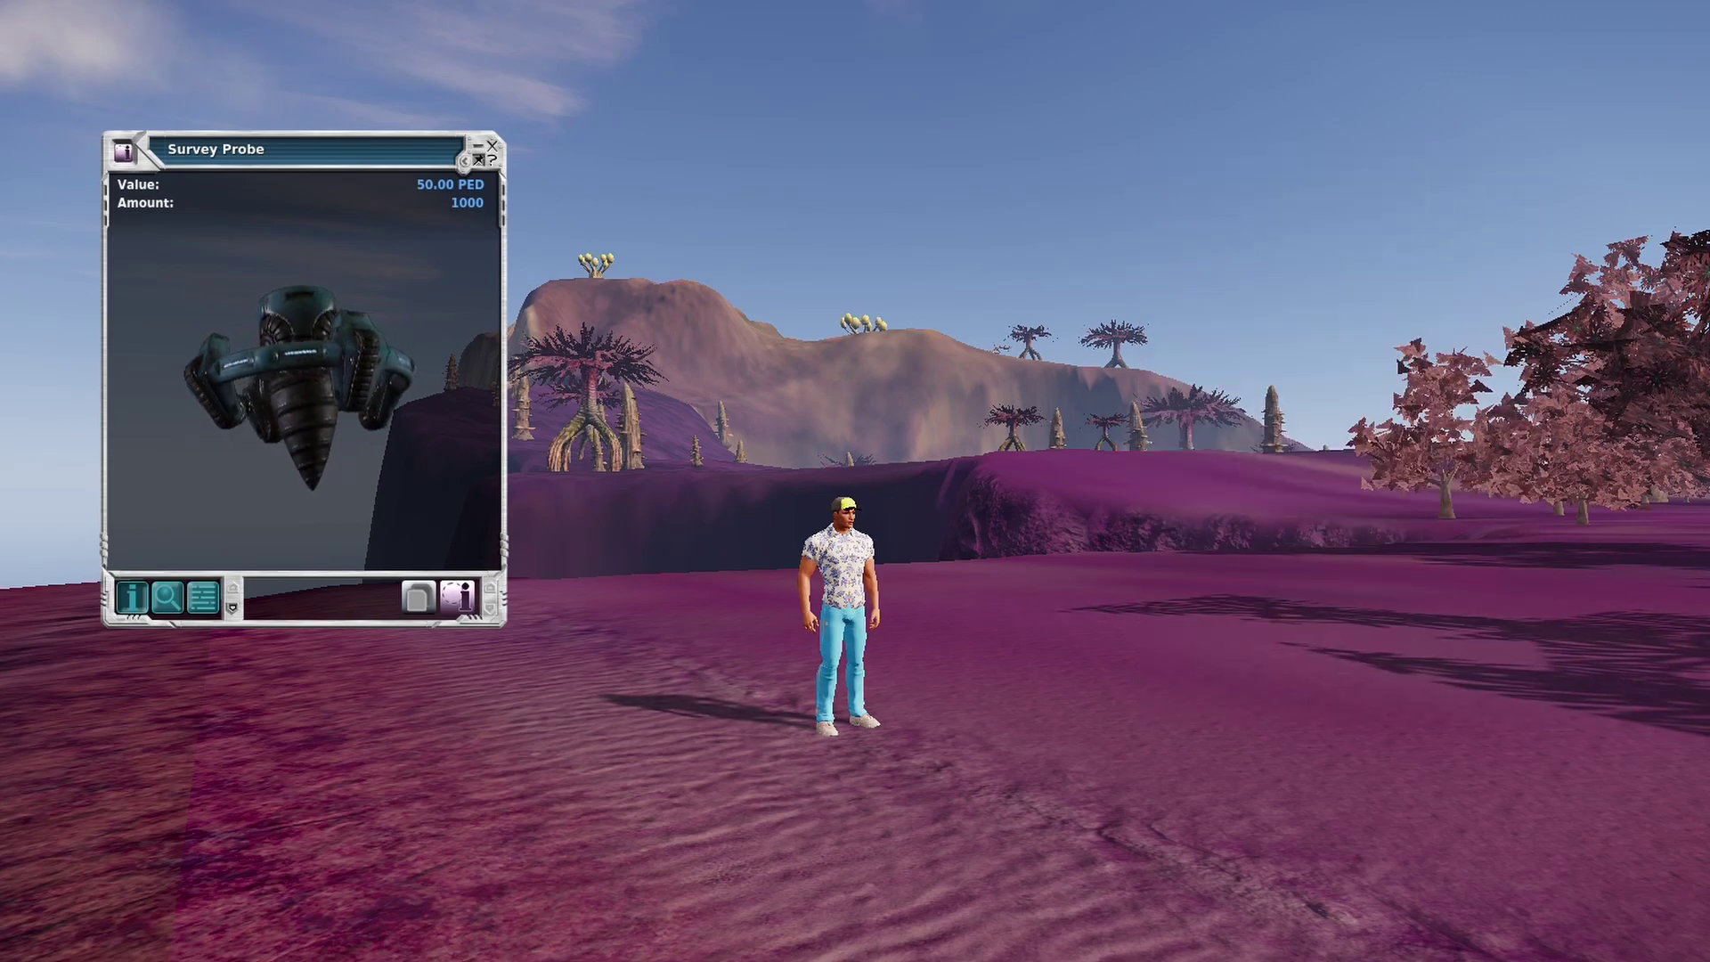
key(Escape)
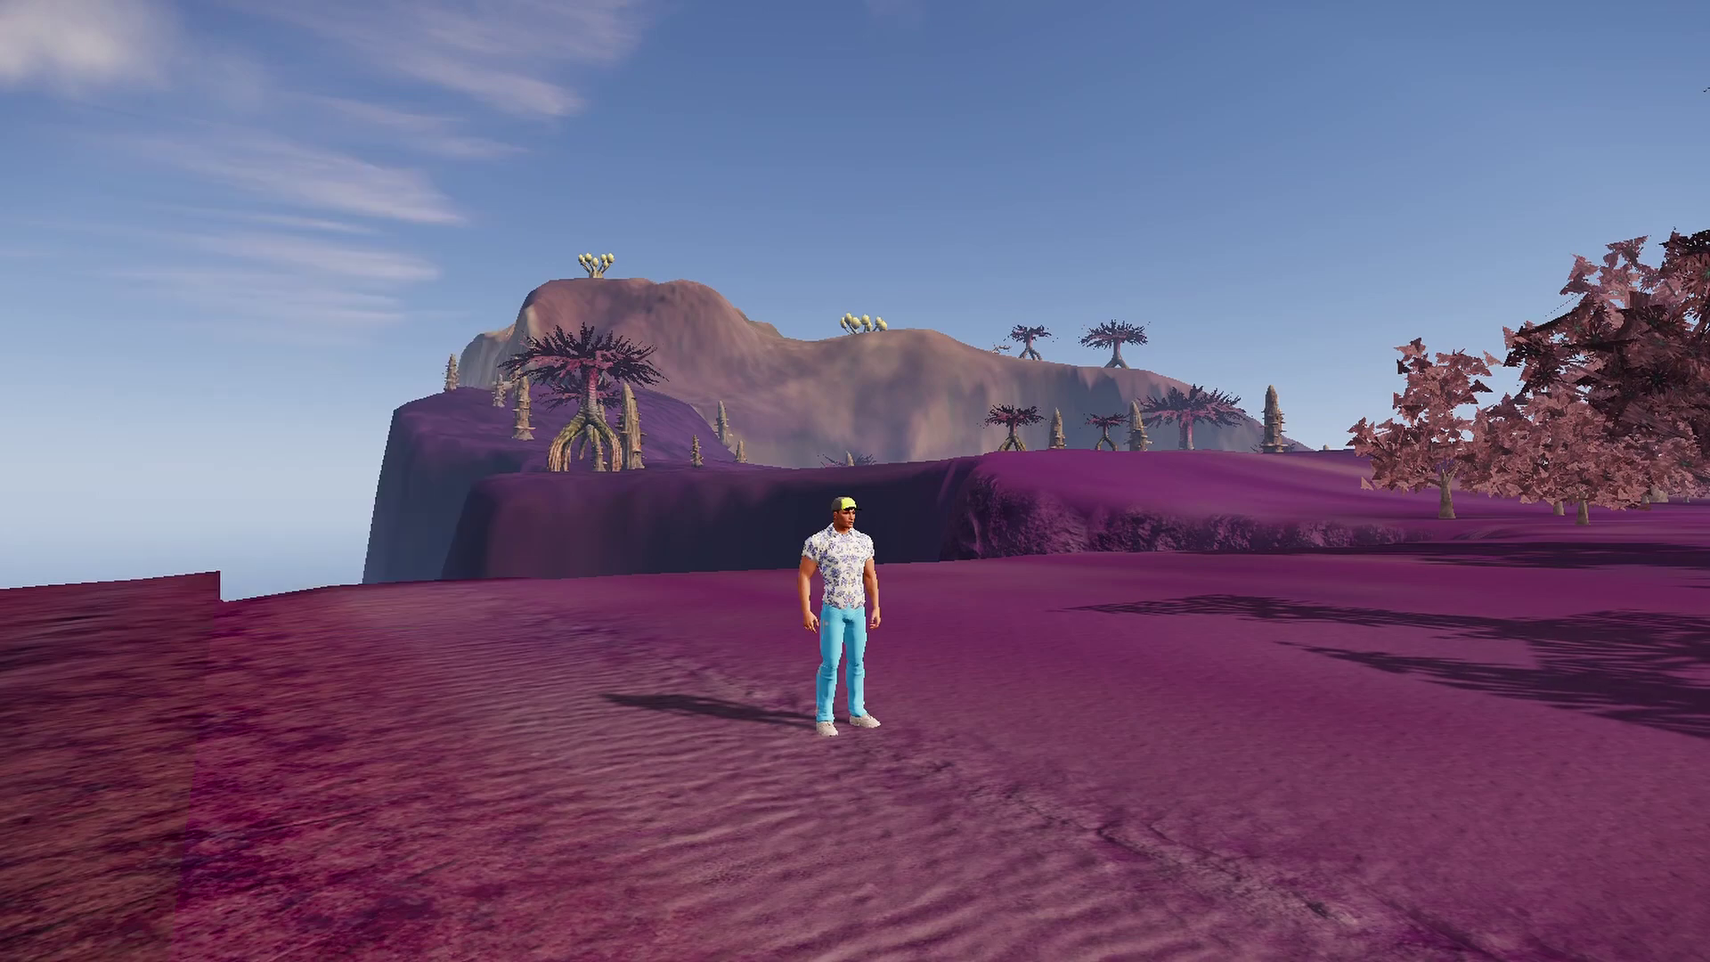
Equip the Finder F-105 from the inventory and launch a resource survey while running along the path
key(i)
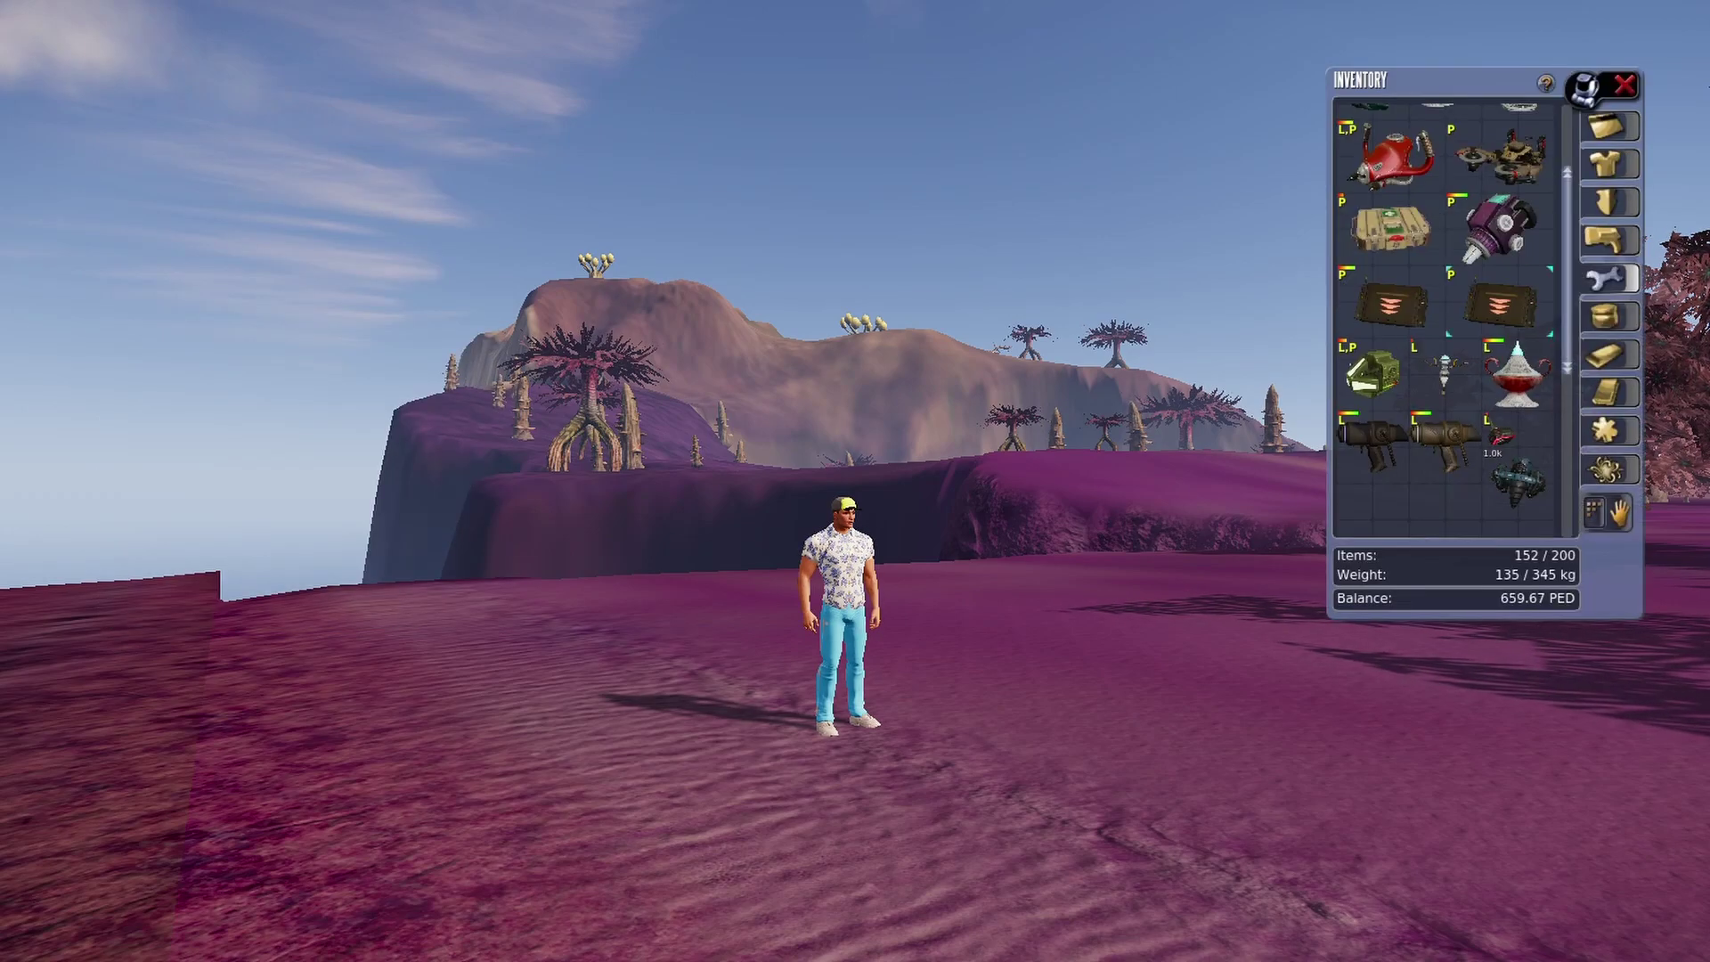
key(Tab)
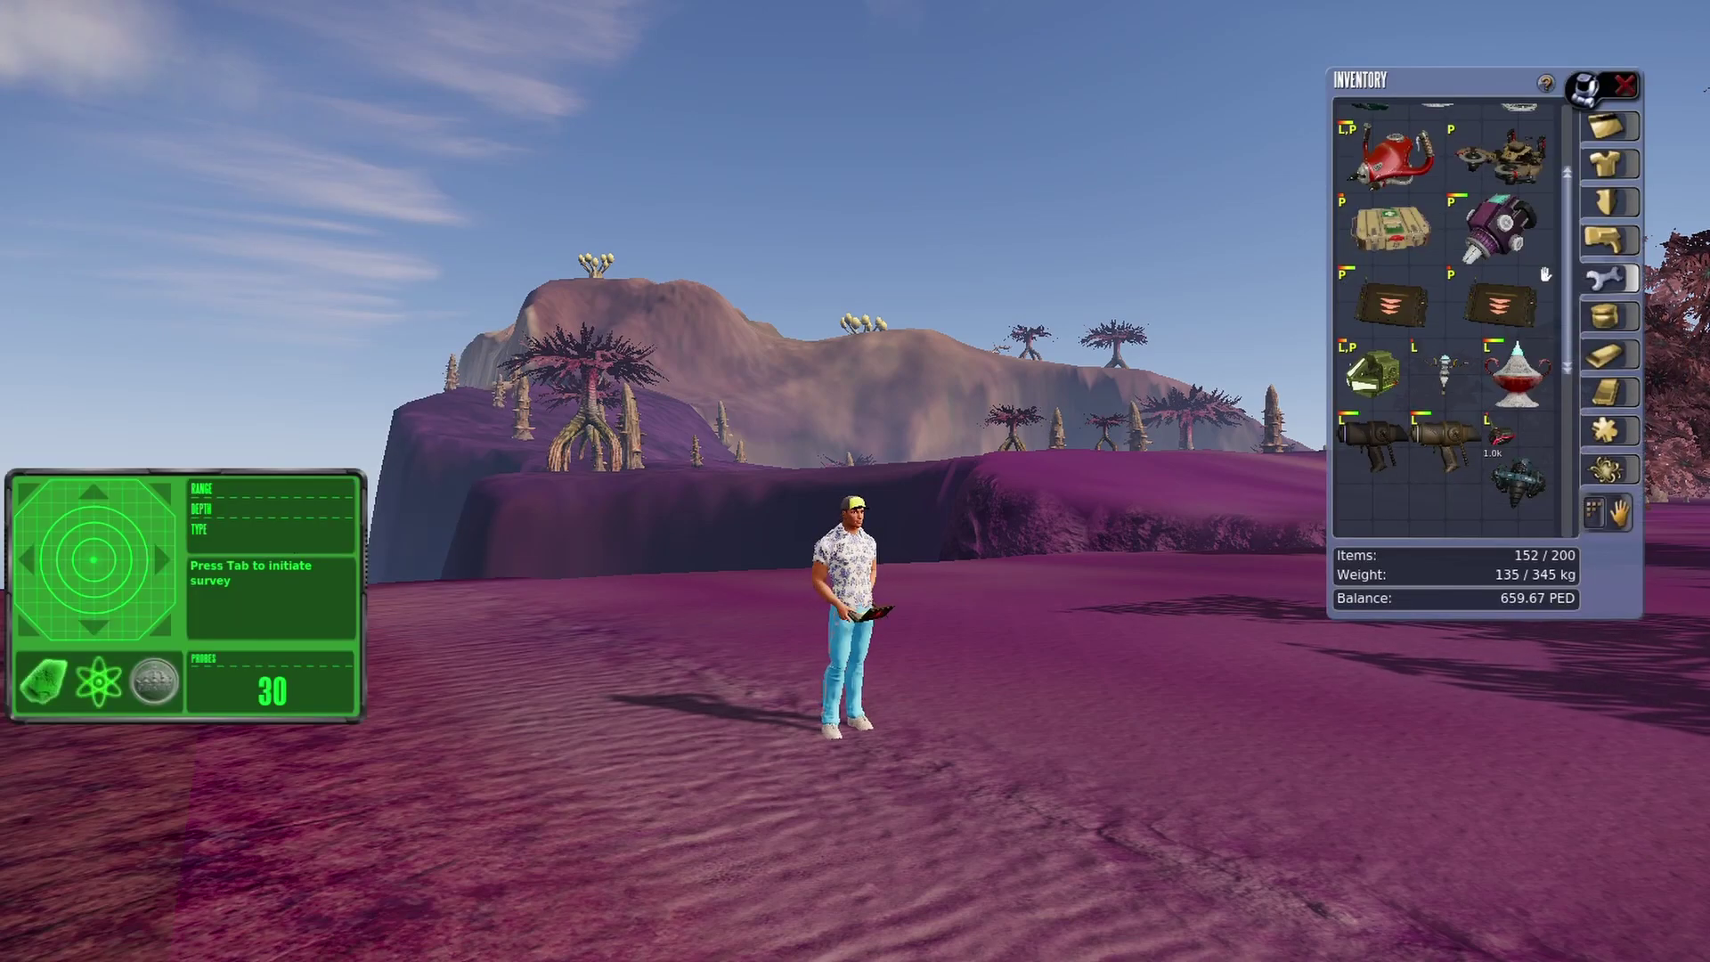
key(w)
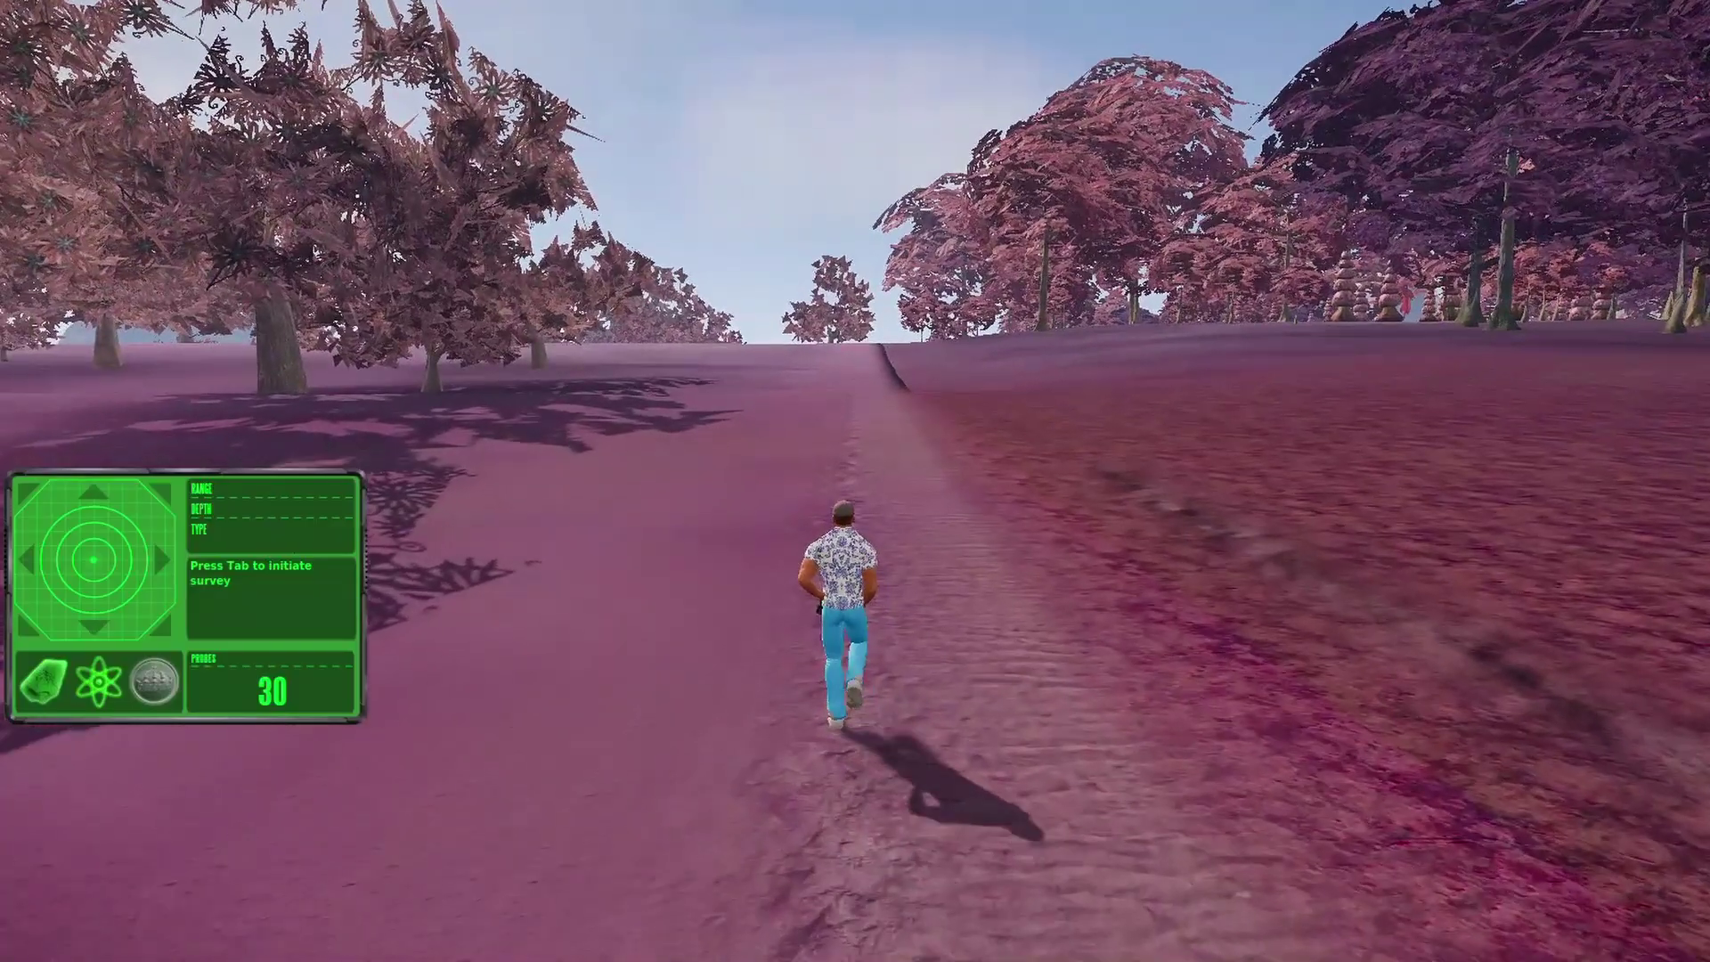
key(w)
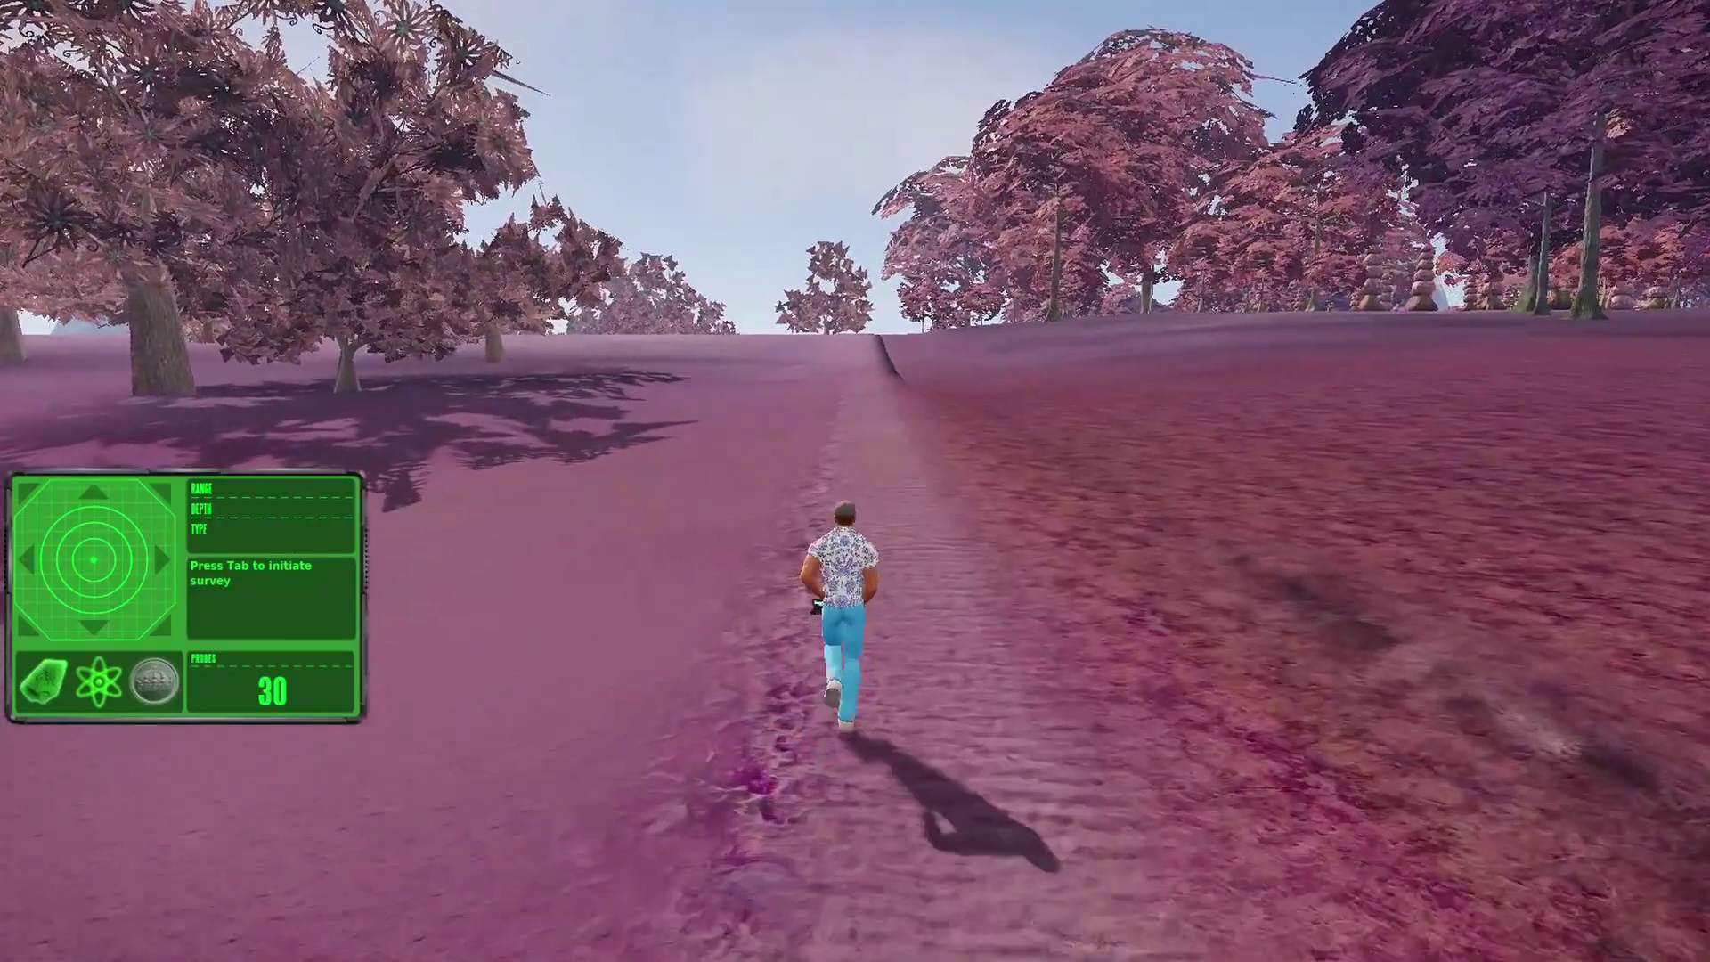
key(w)
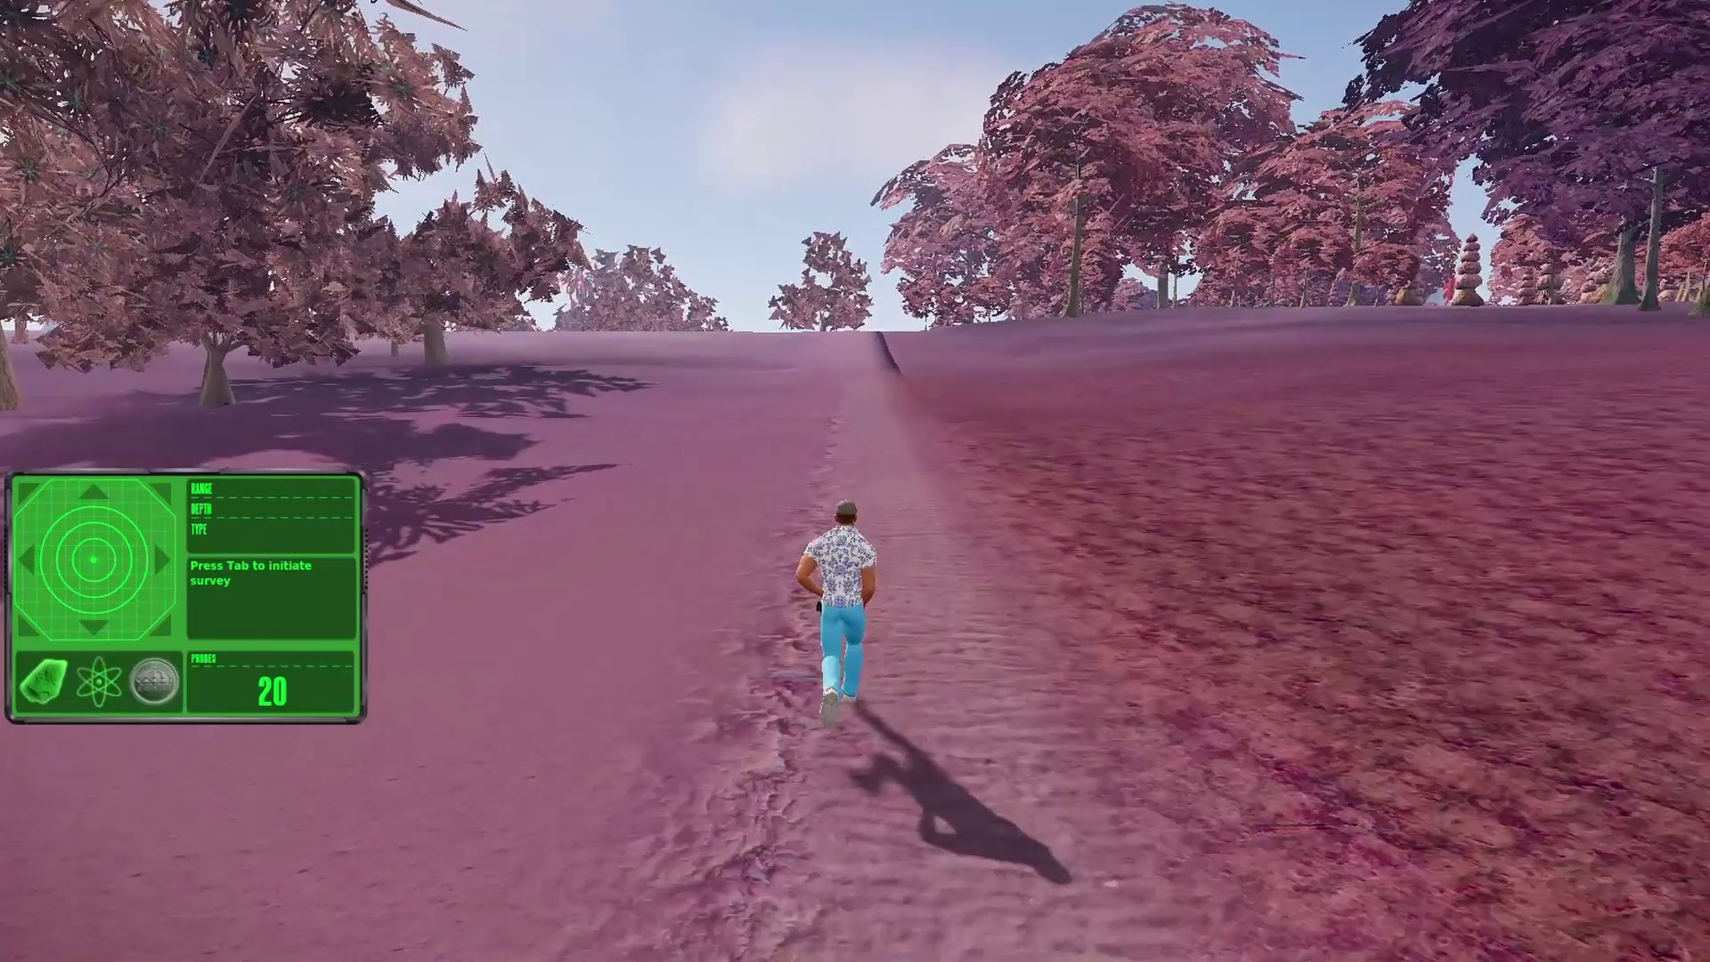
key(w)
key(Tab)
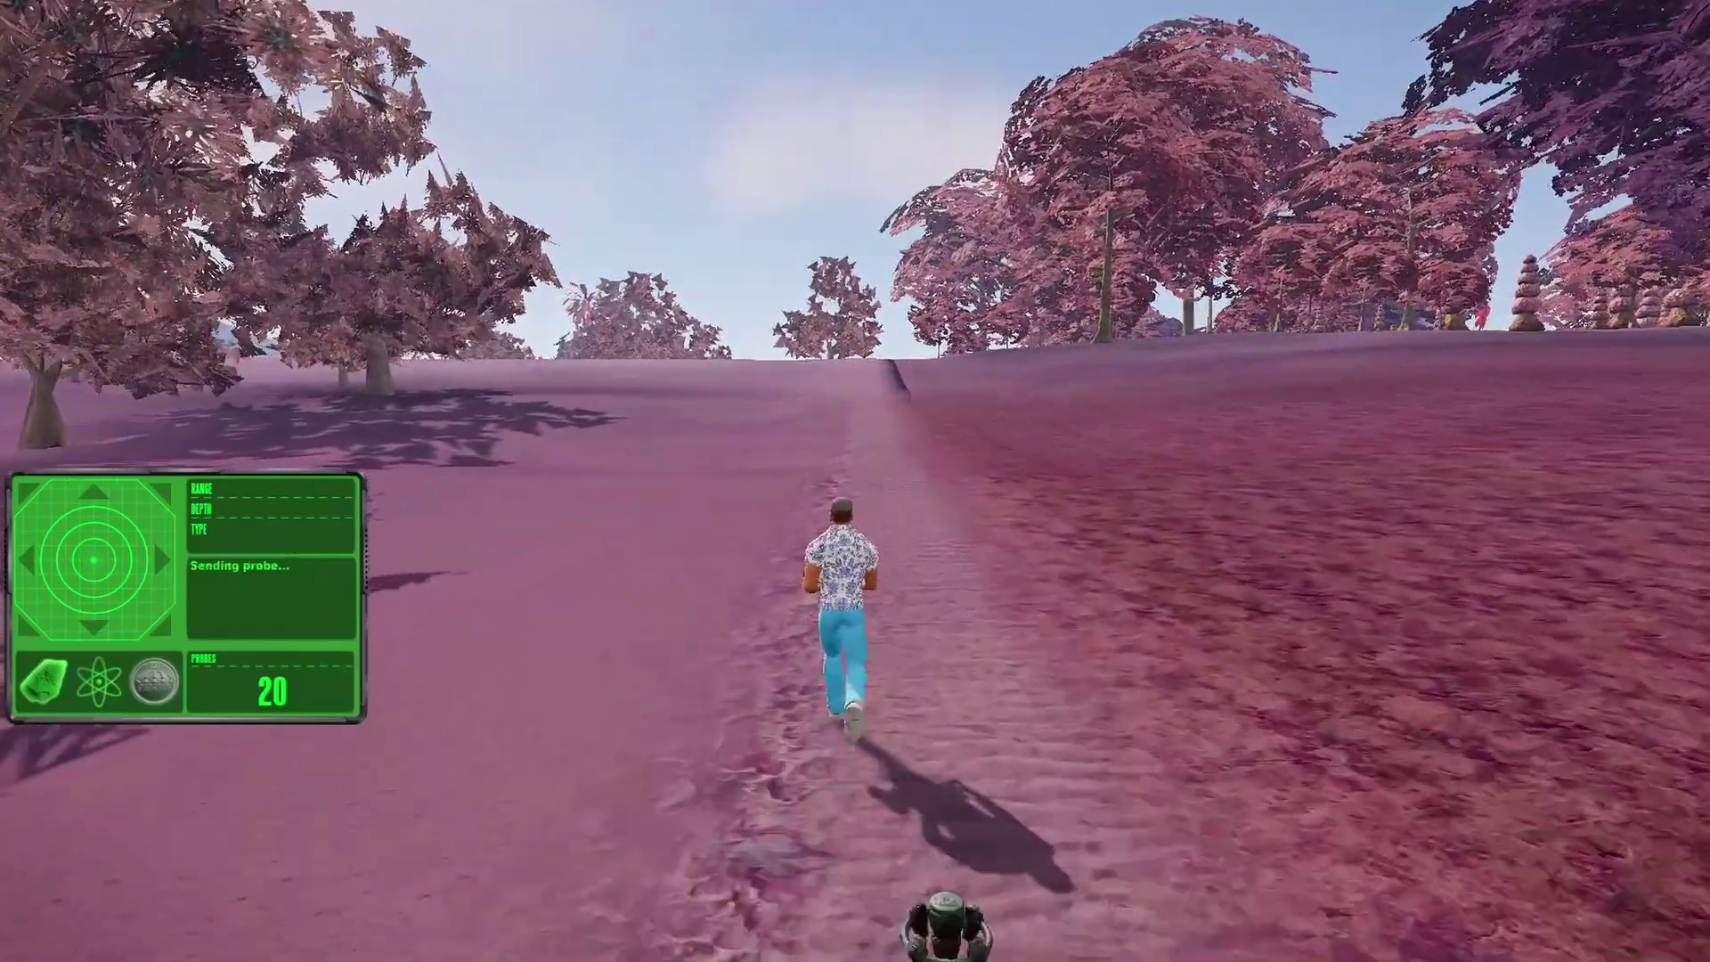
Run farther up the path to a new spot and launch another resource survey there
key(w)
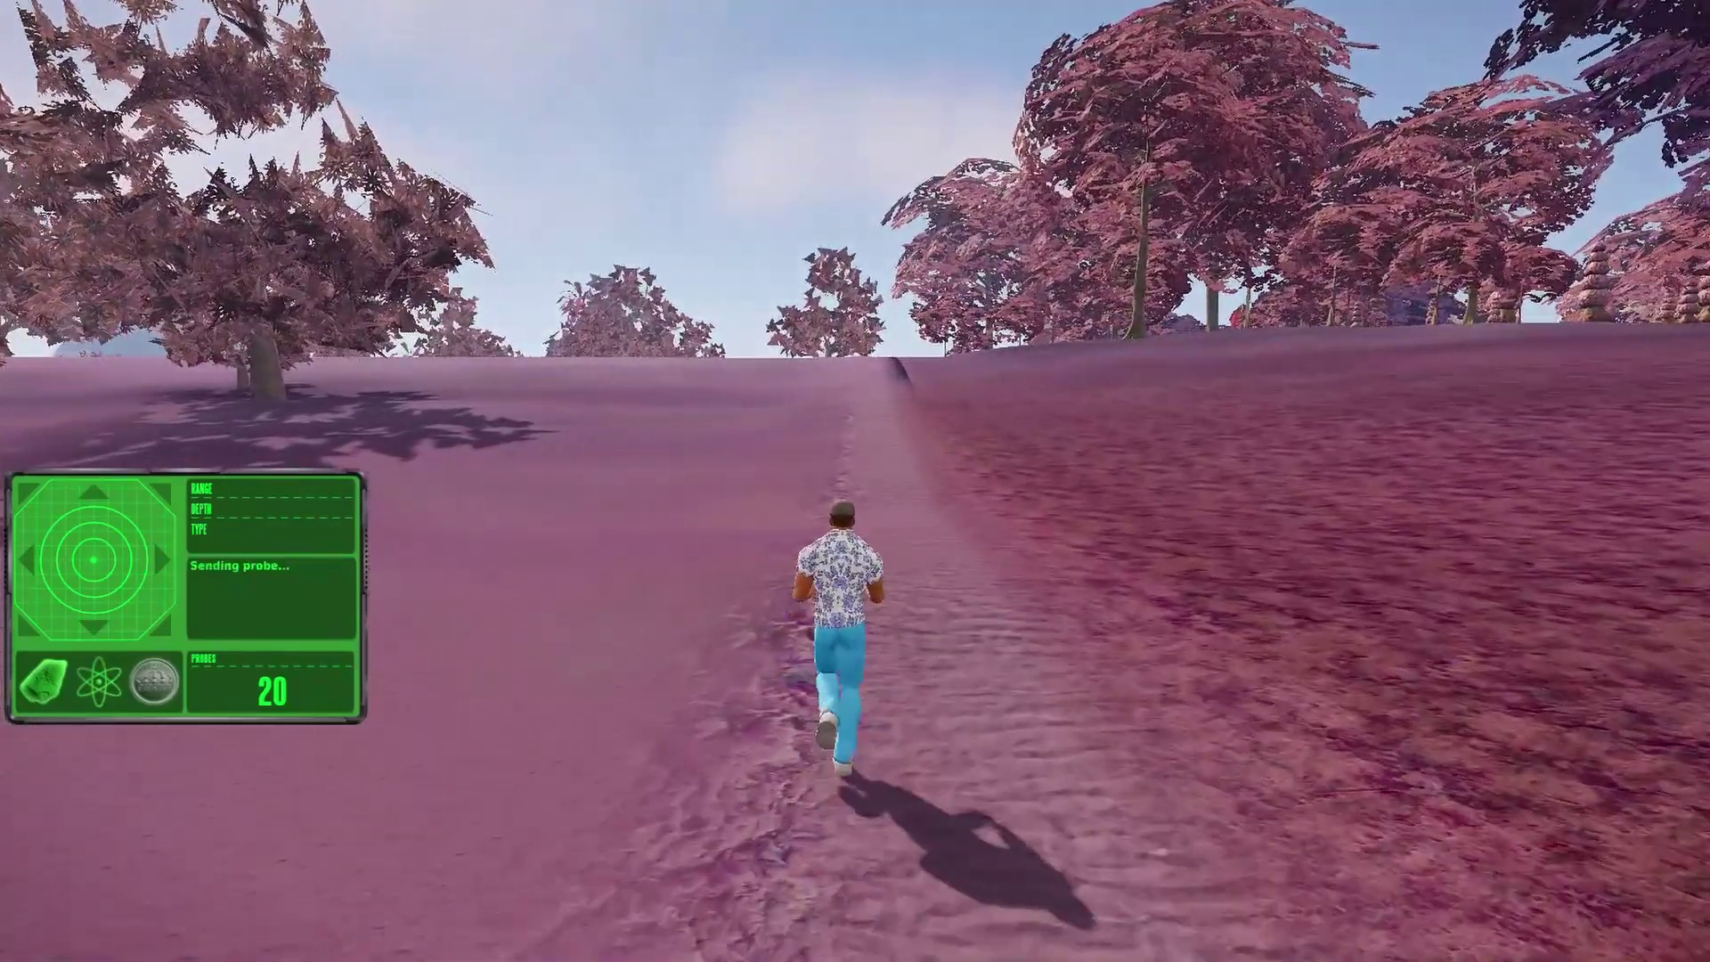
key(w)
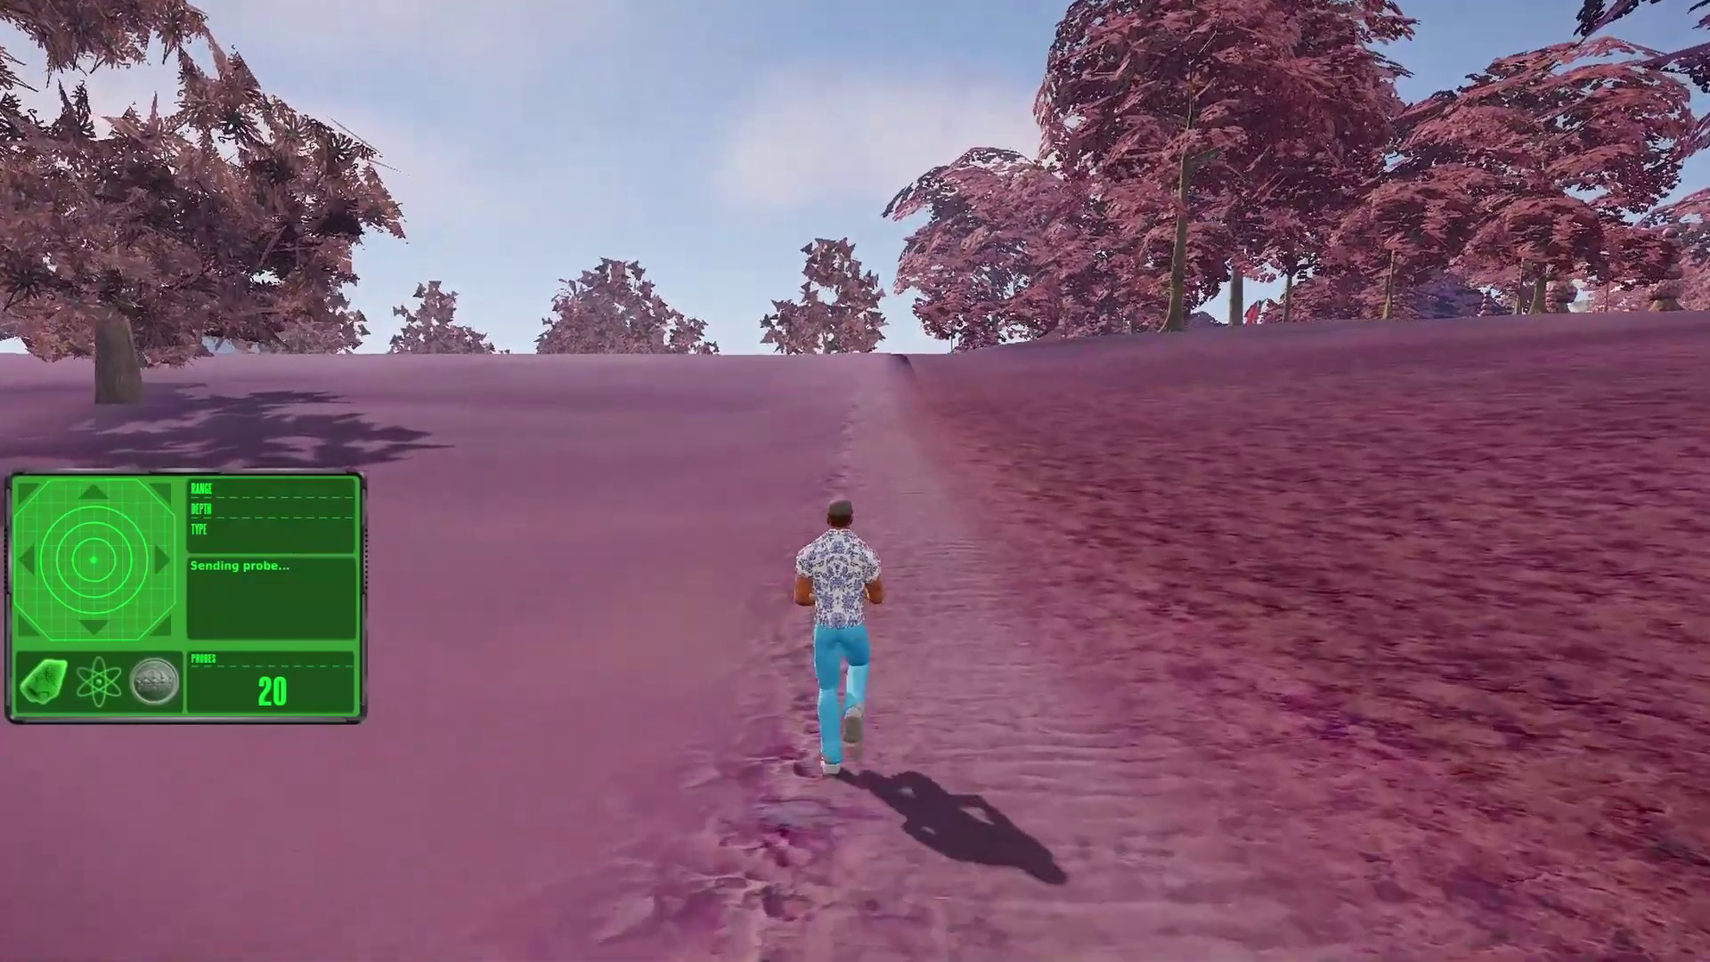
key(w)
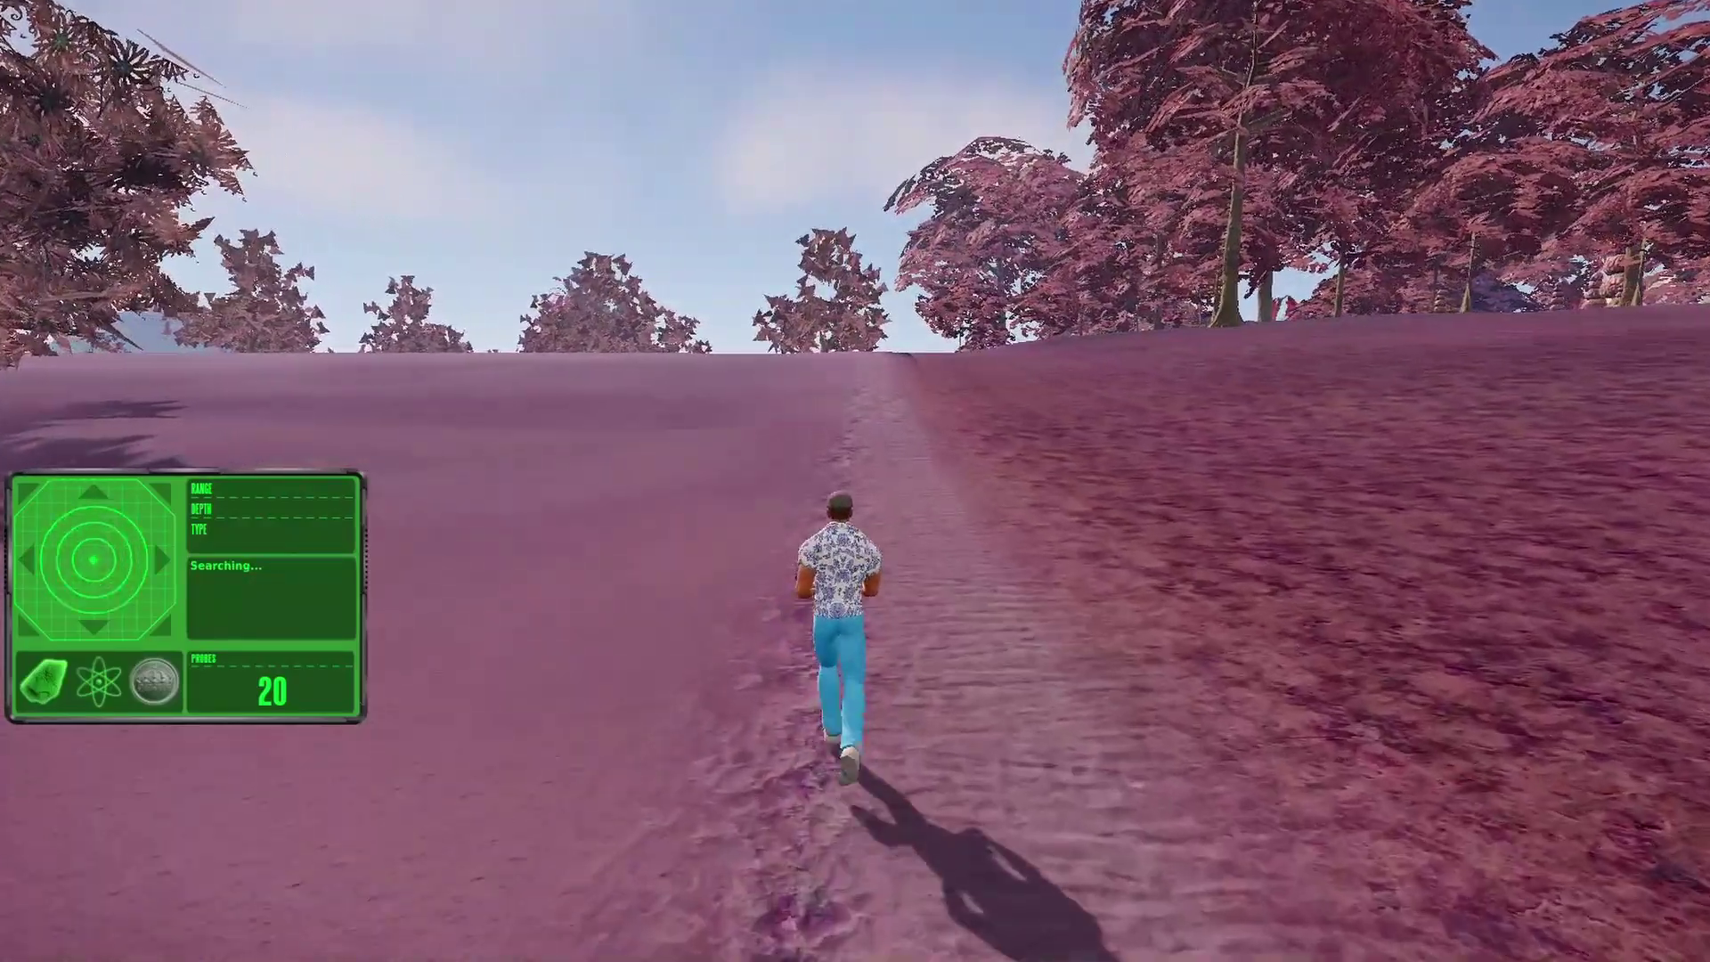
key(w)
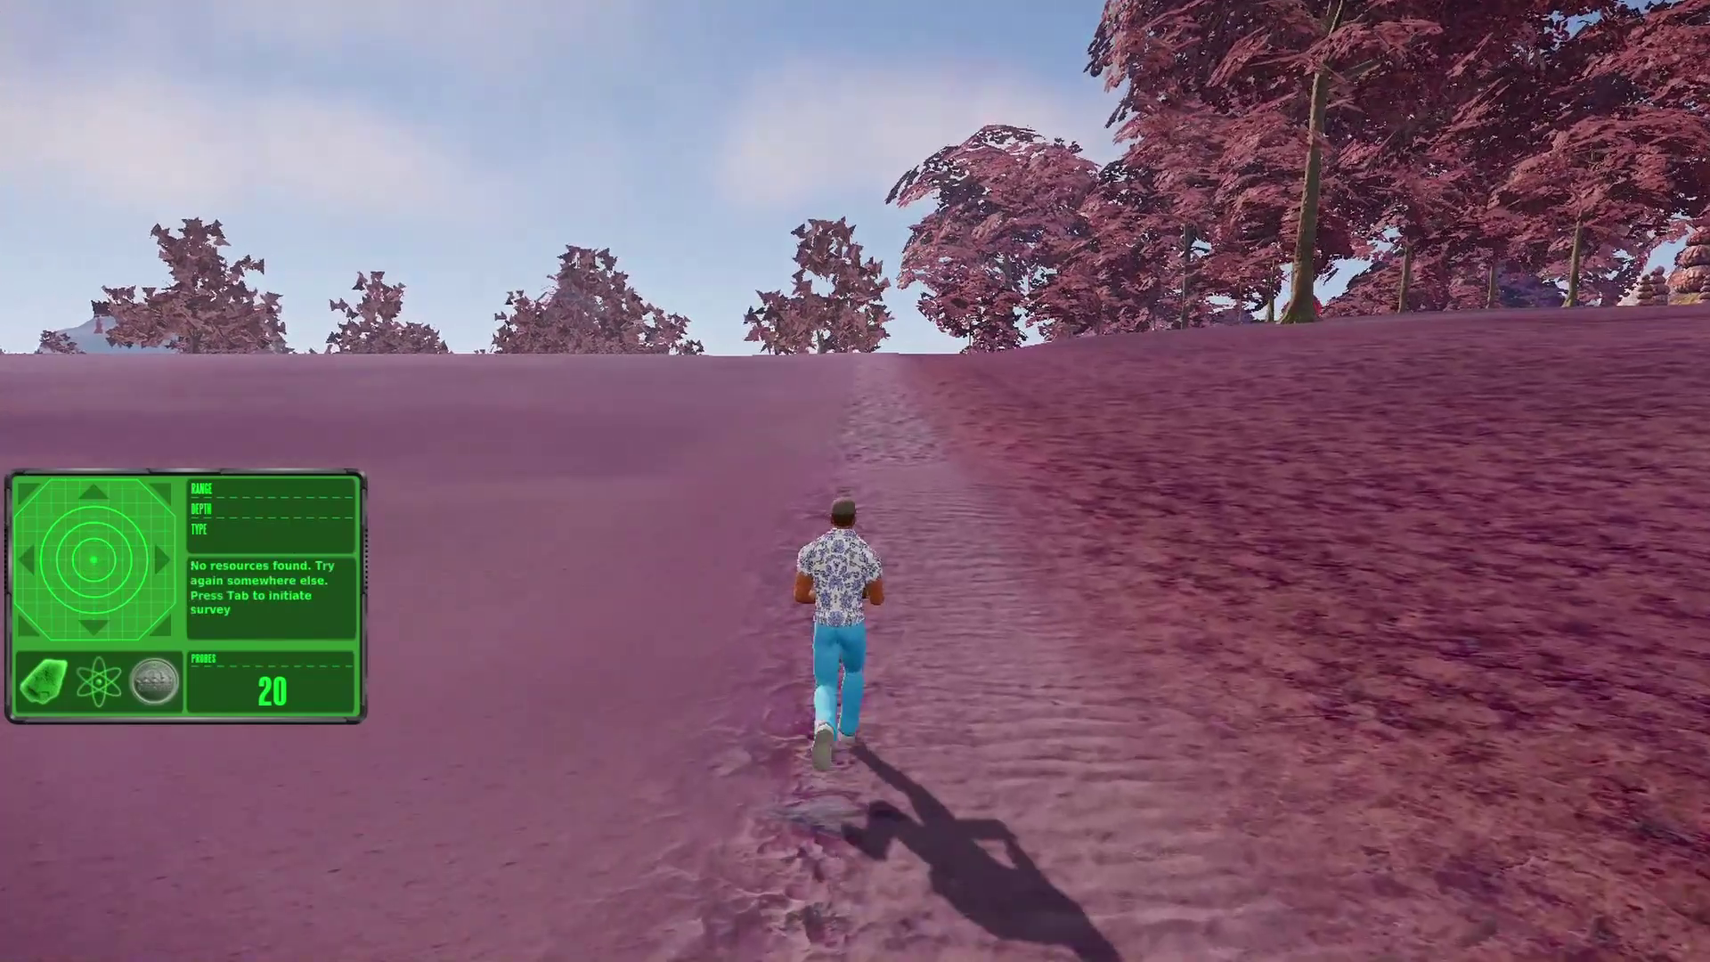
key(w)
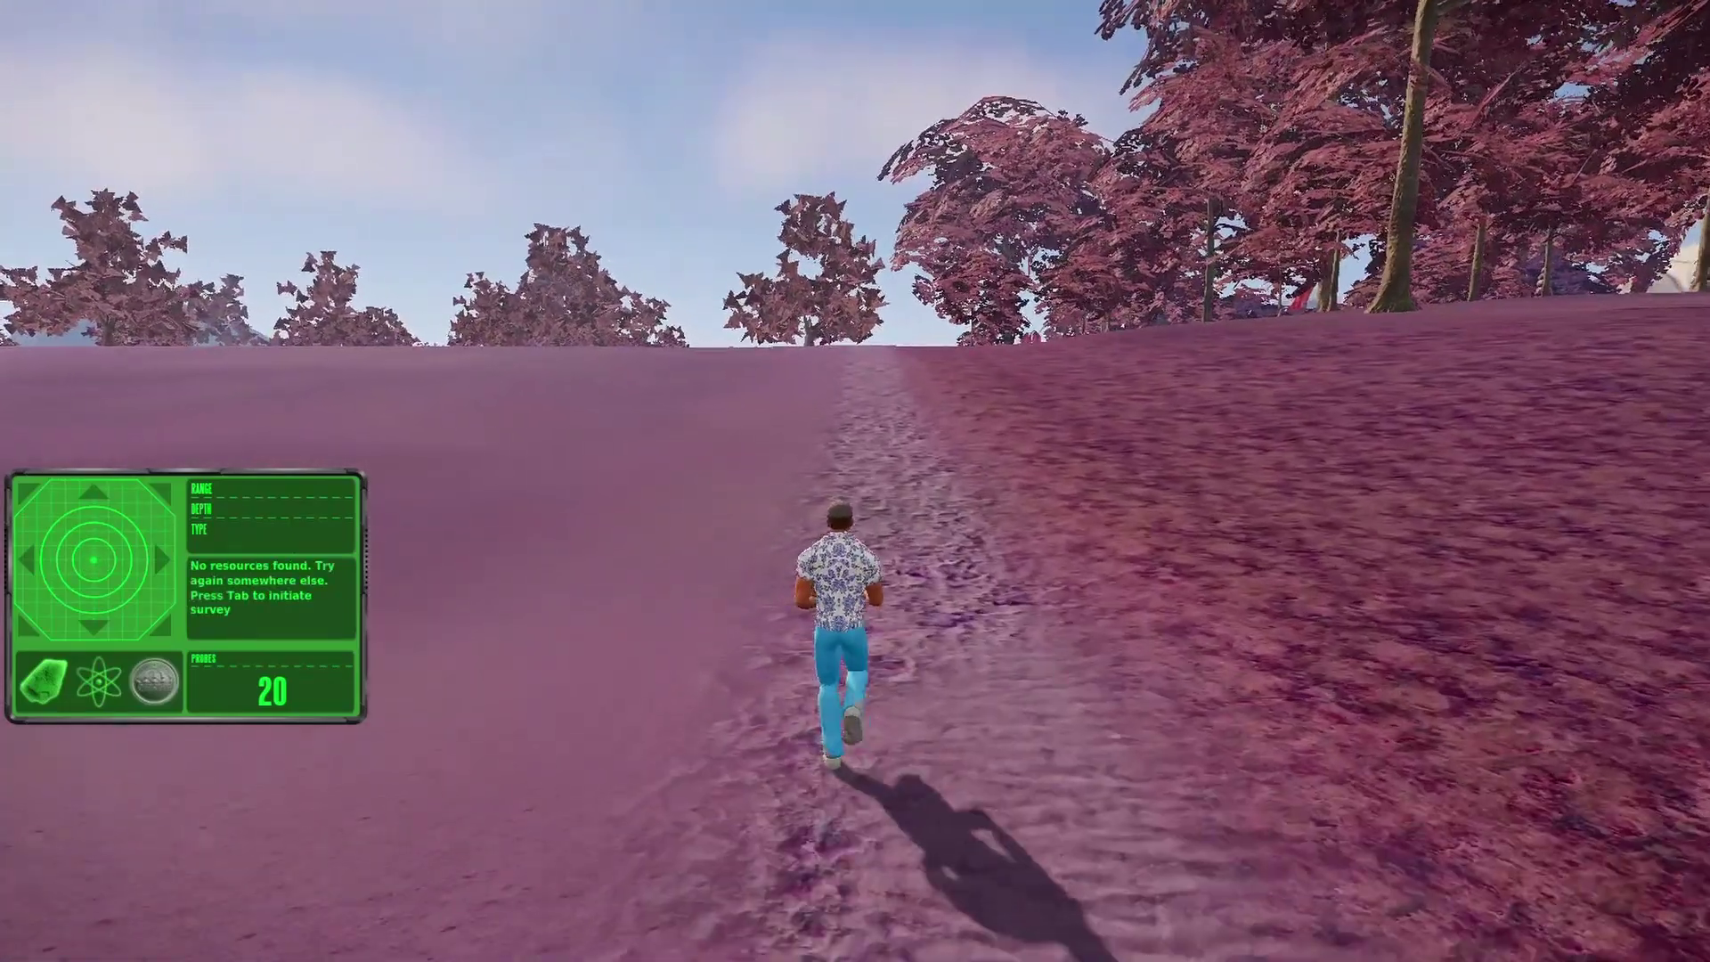
key(w)
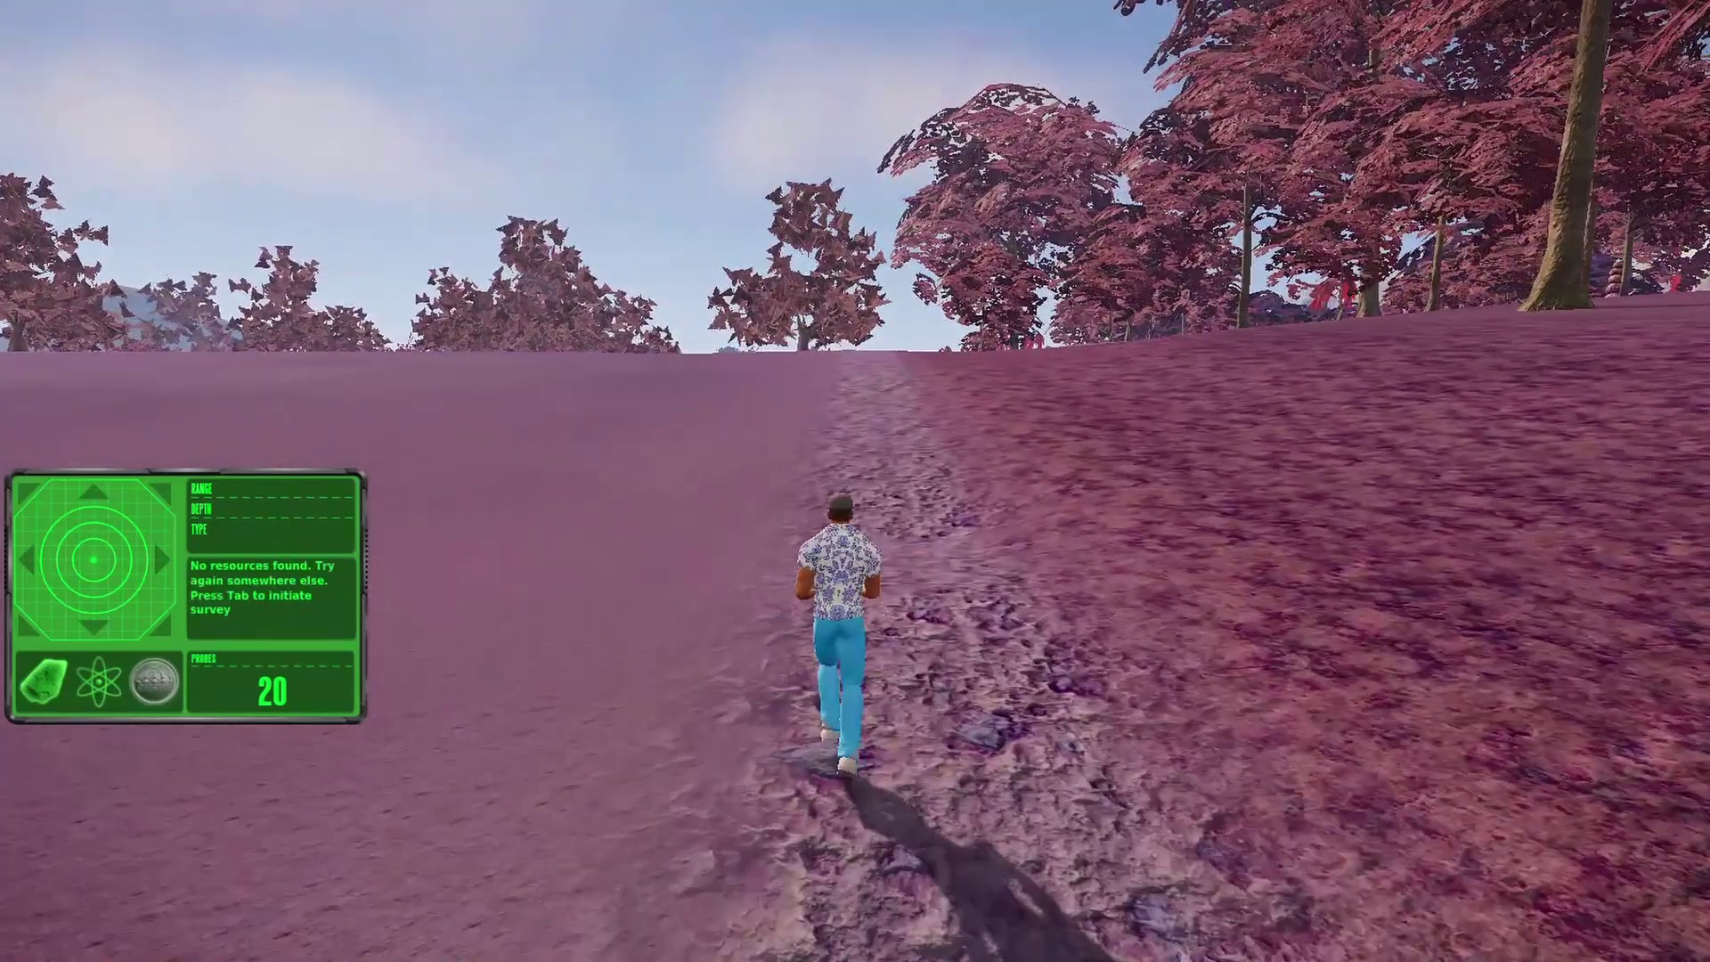
key(w)
key(Tab)
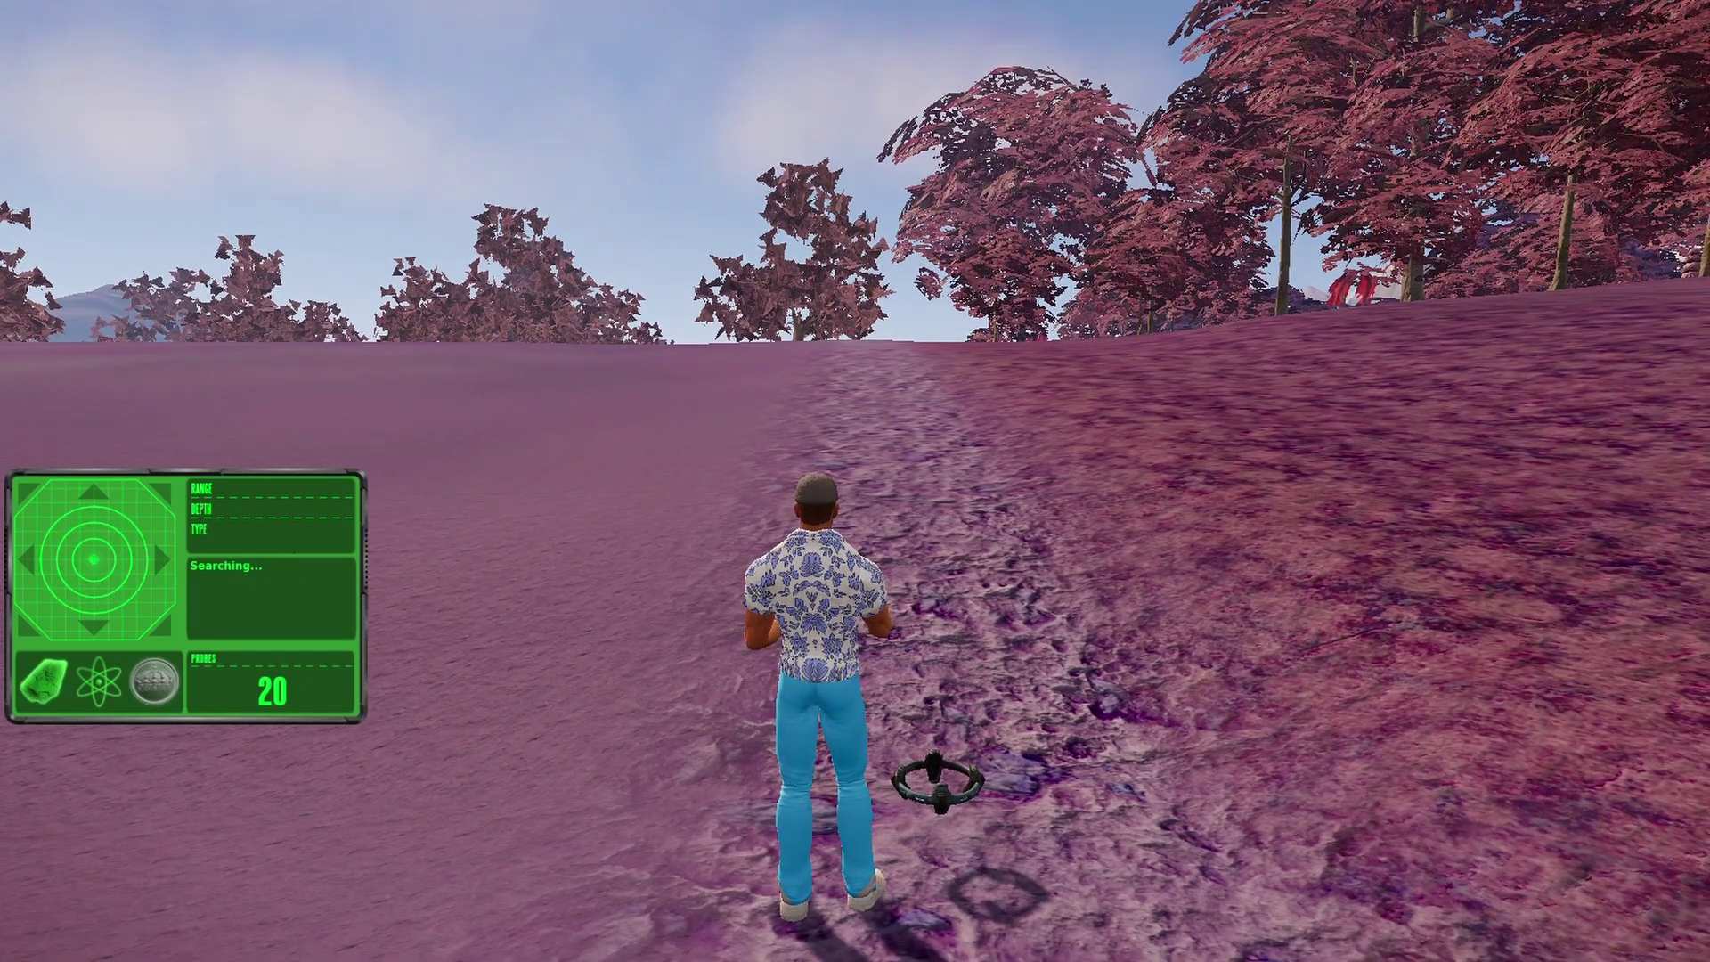
Turn toward the distant mountain, run beneath the pink trees and launch a resource survey among them
key(w)
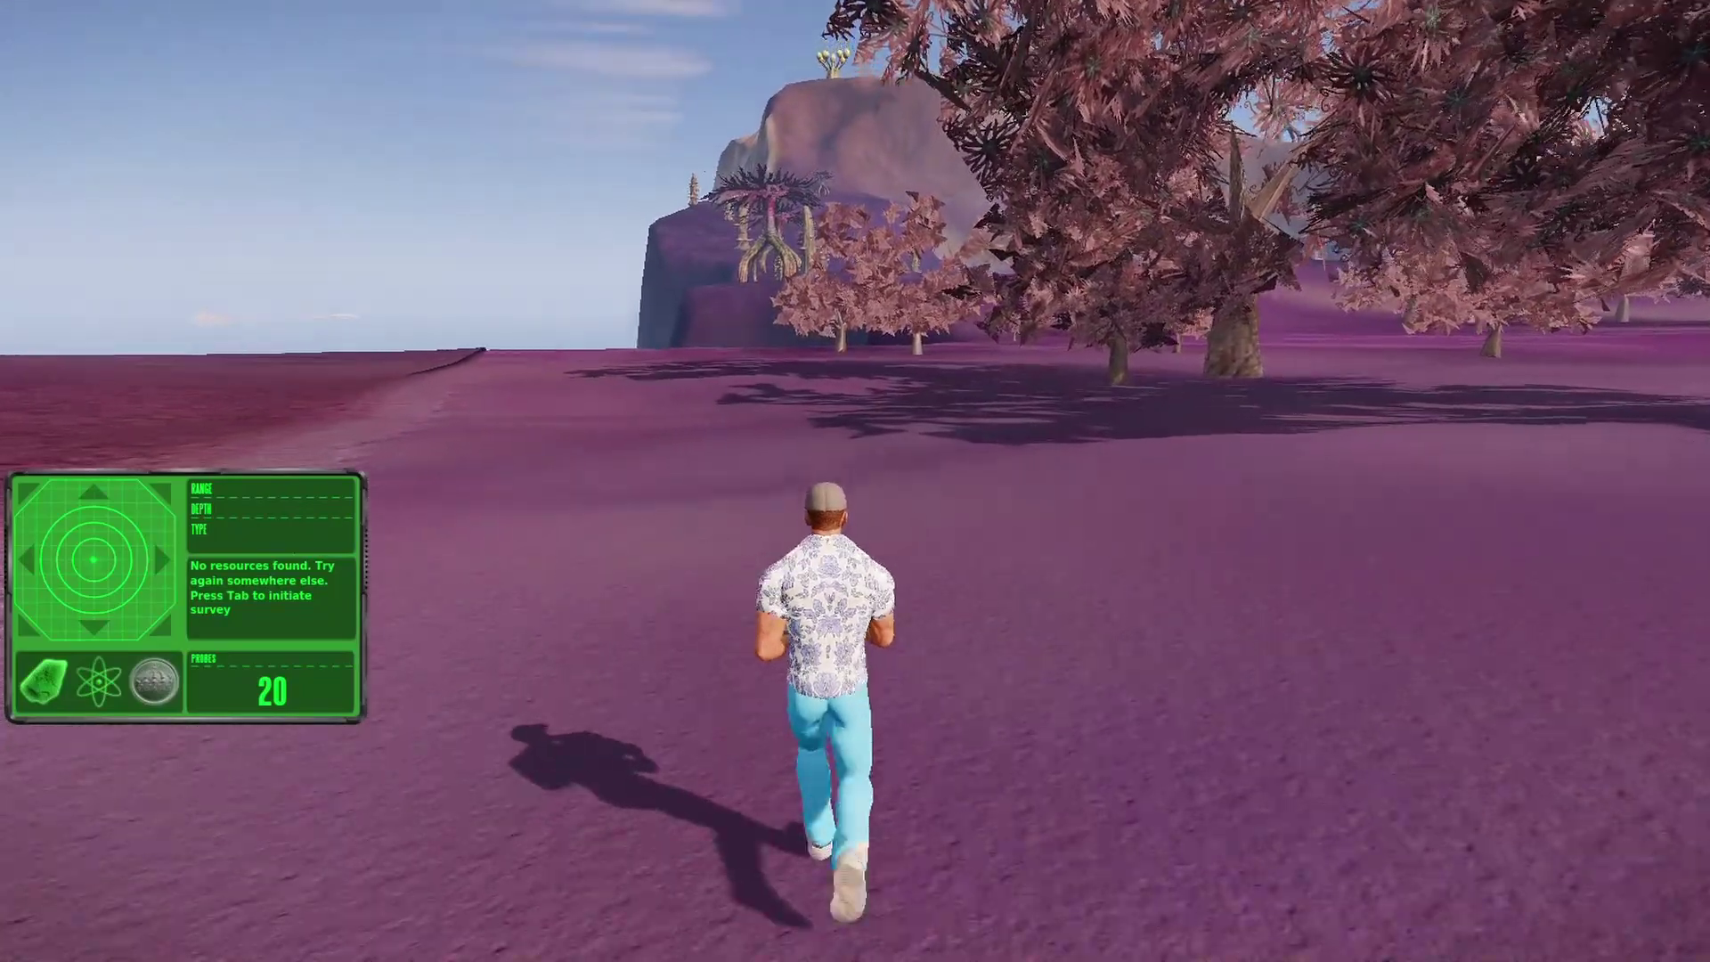
key(w)
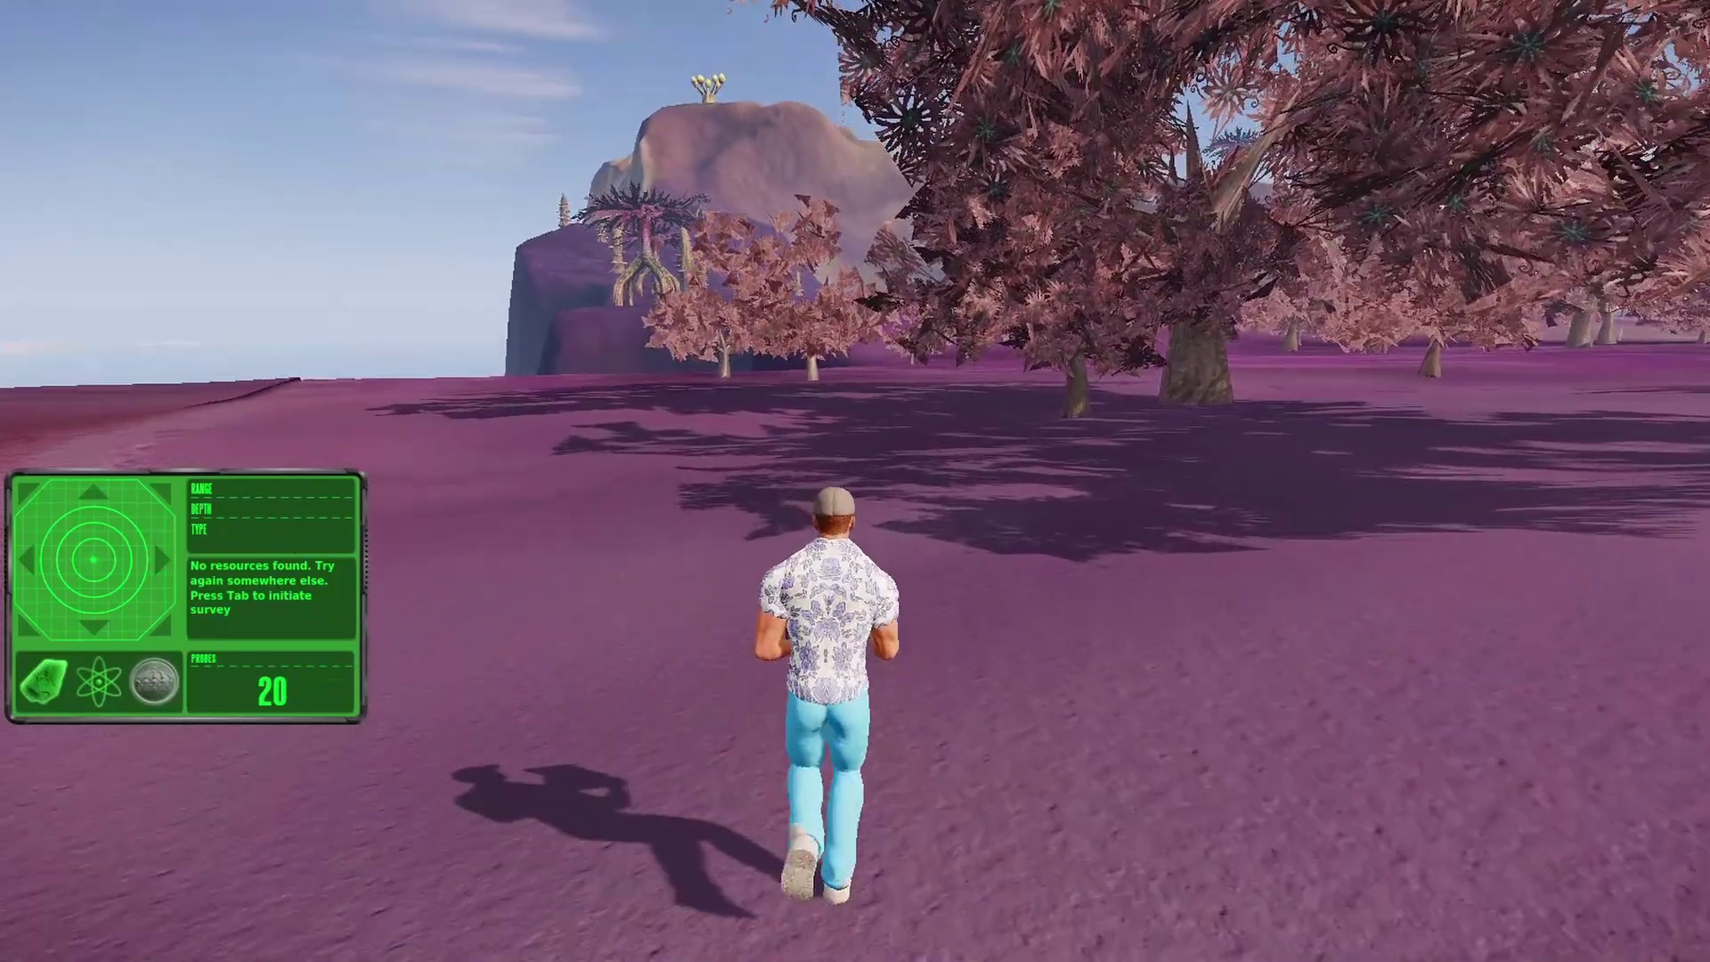
key(w)
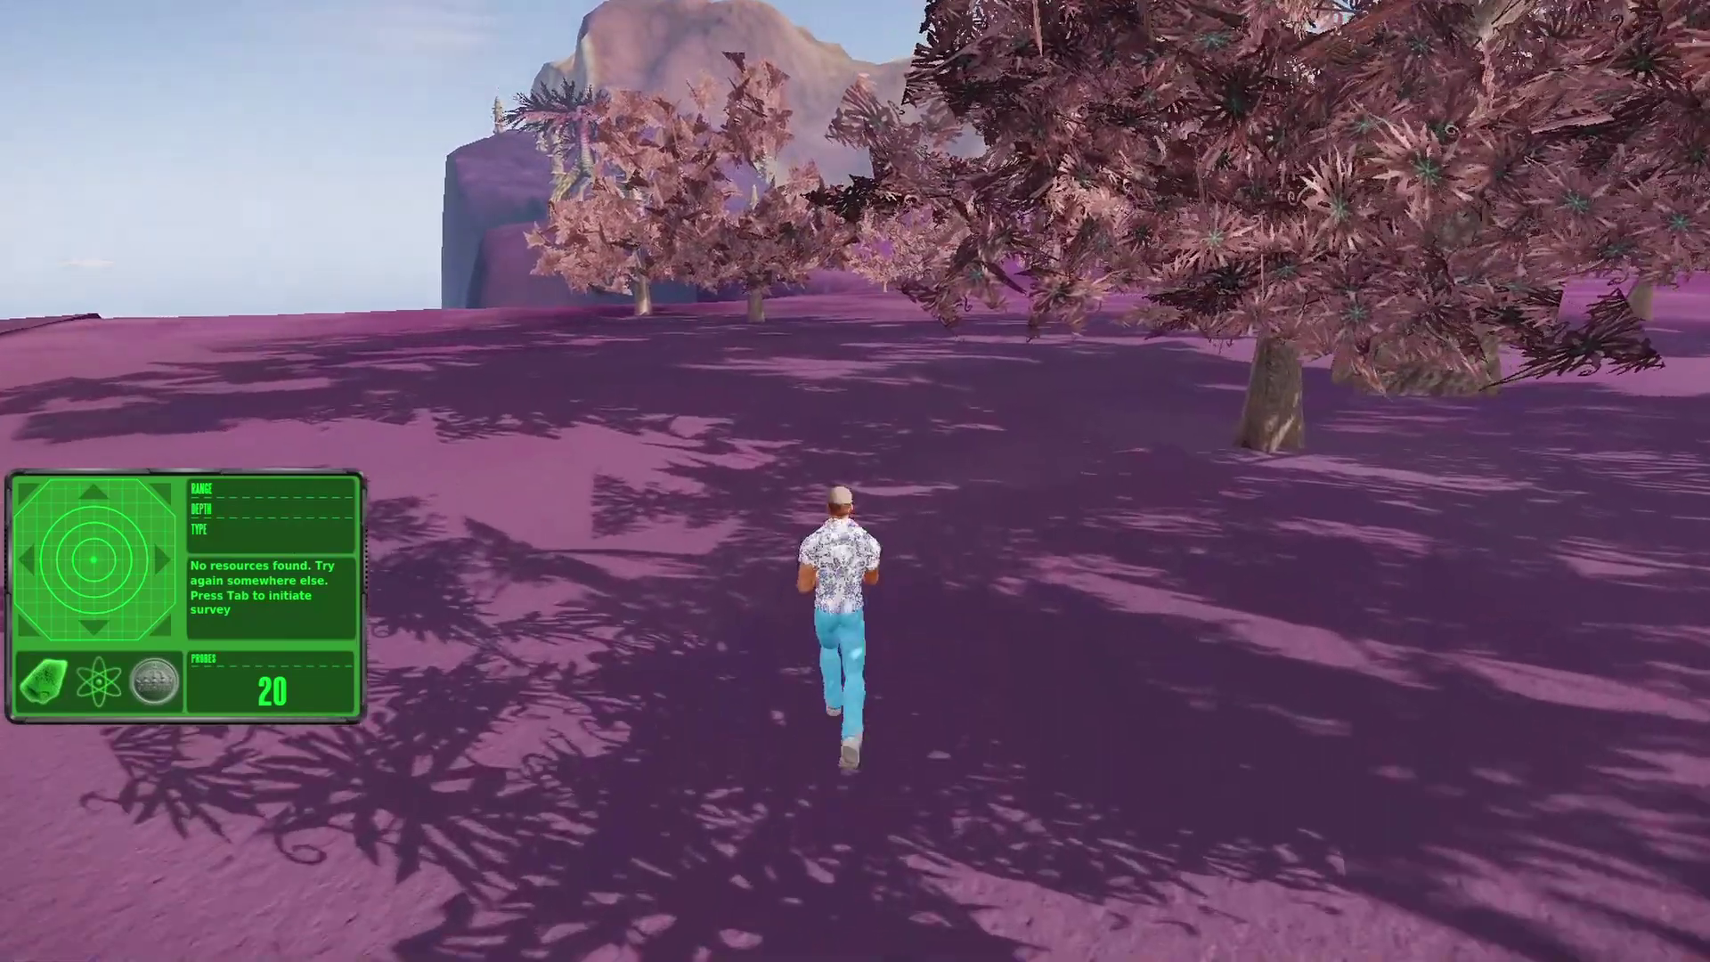
key(w)
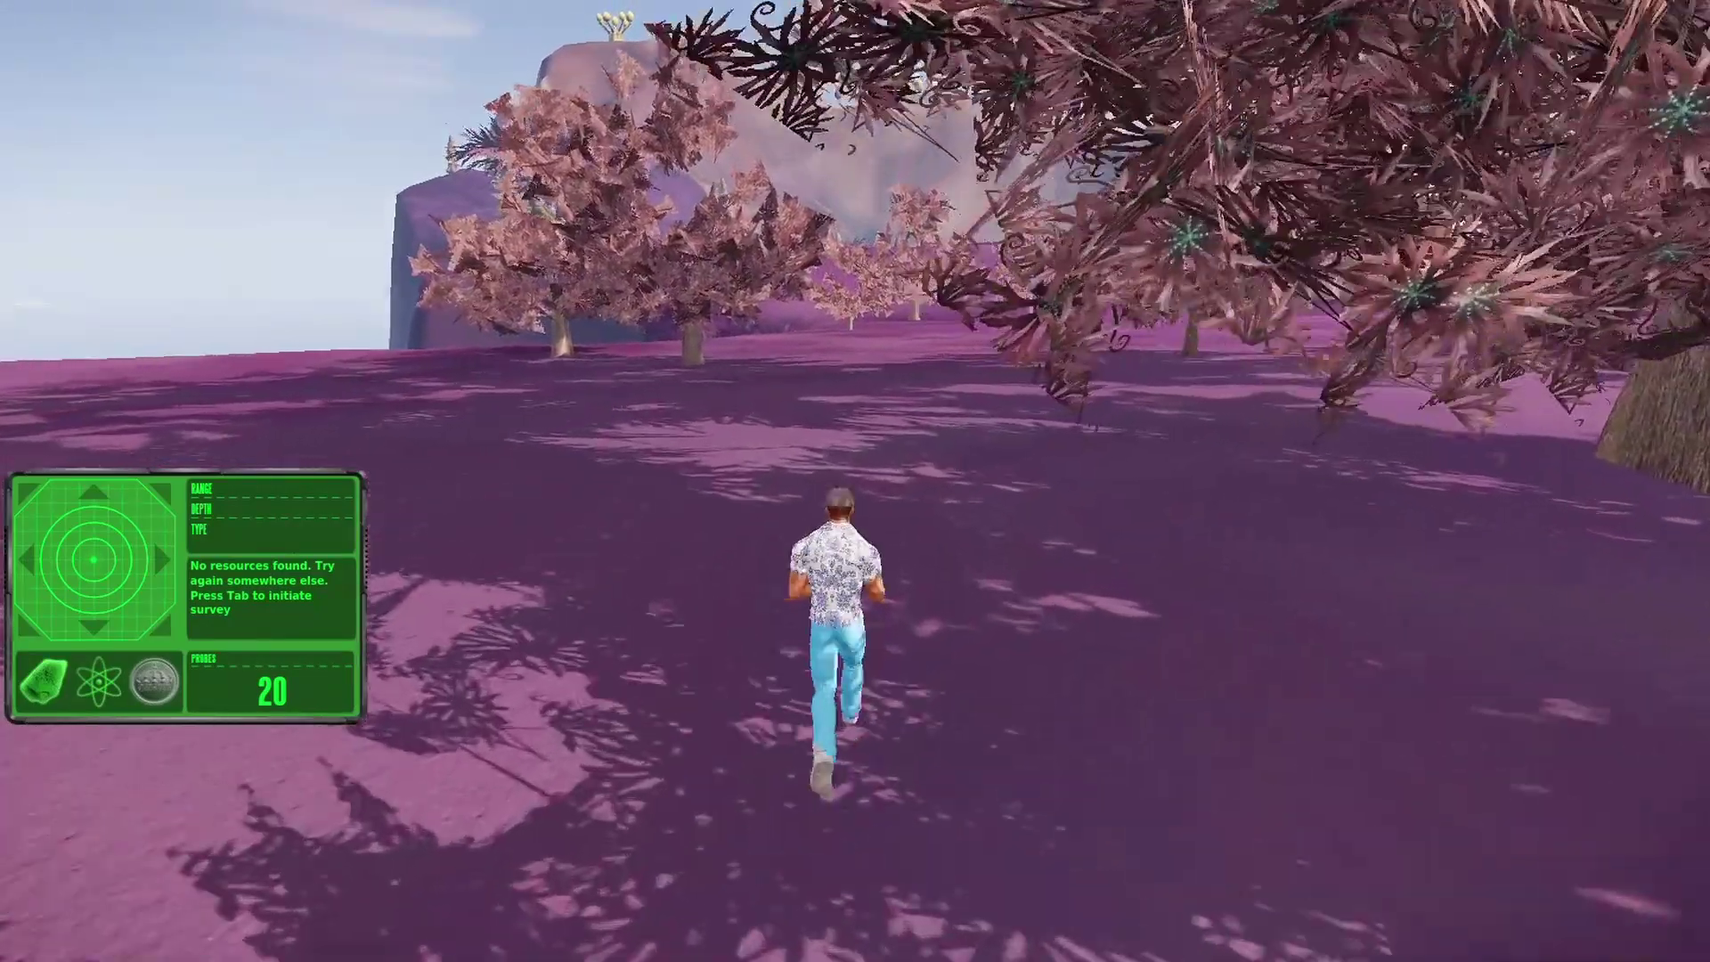
key(w)
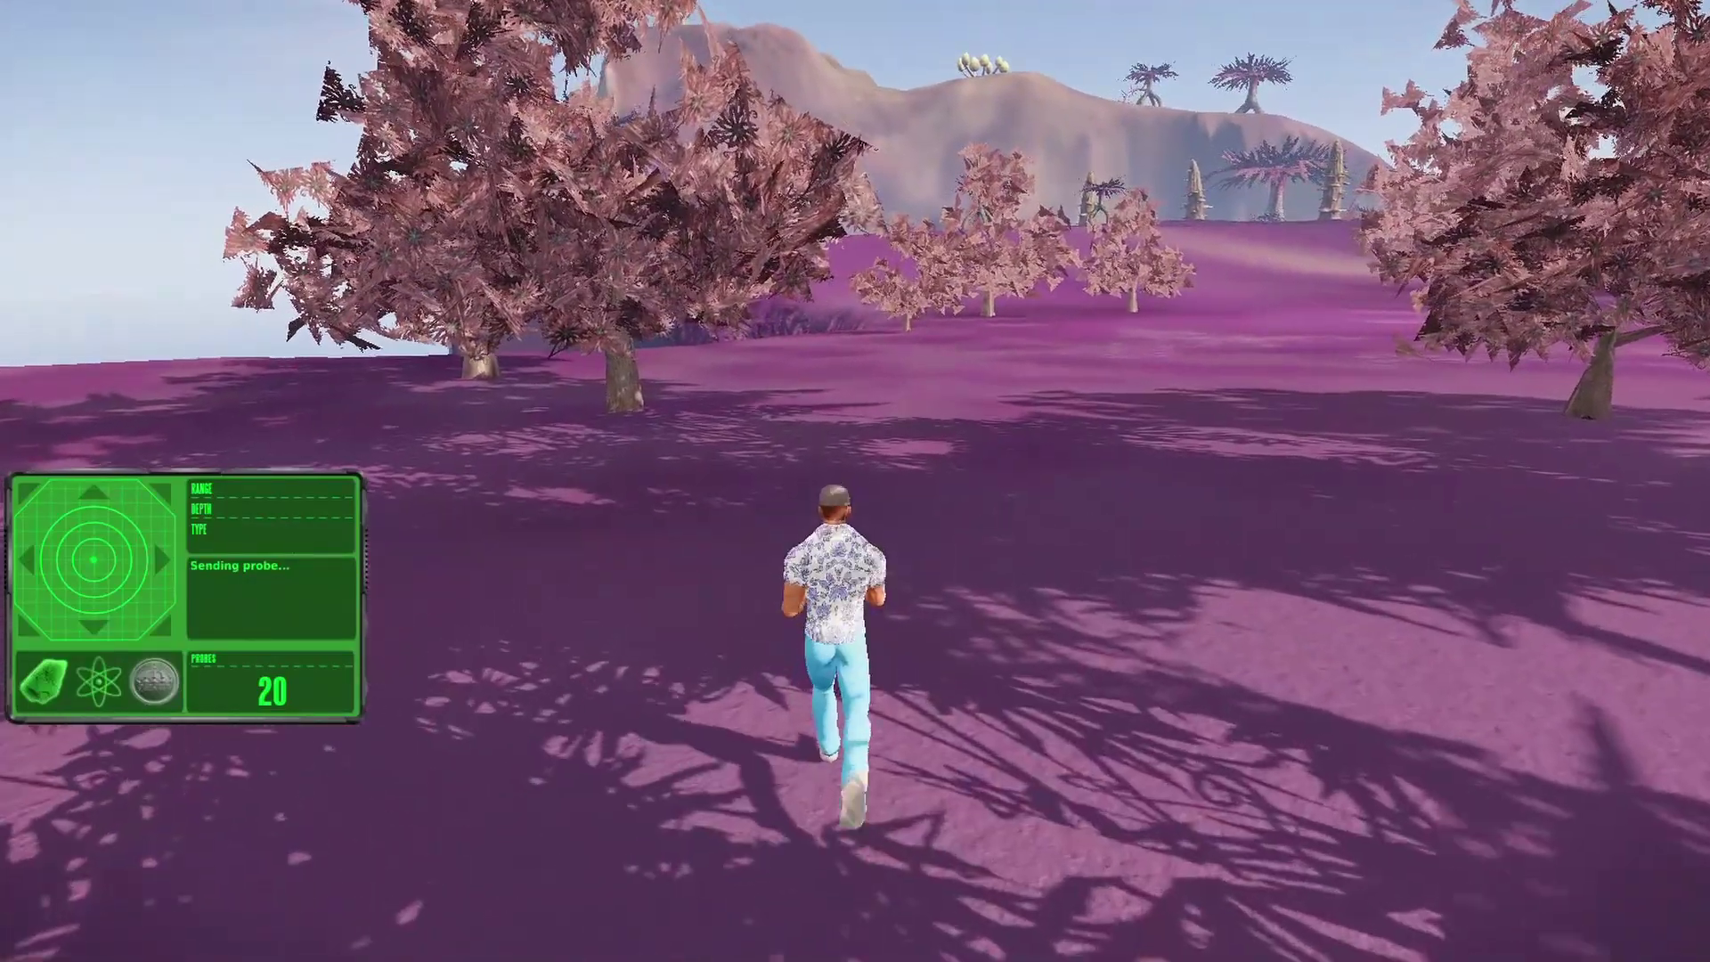
Run out from under the pink trees and across the open purple ground toward the next group of trees
key(w)
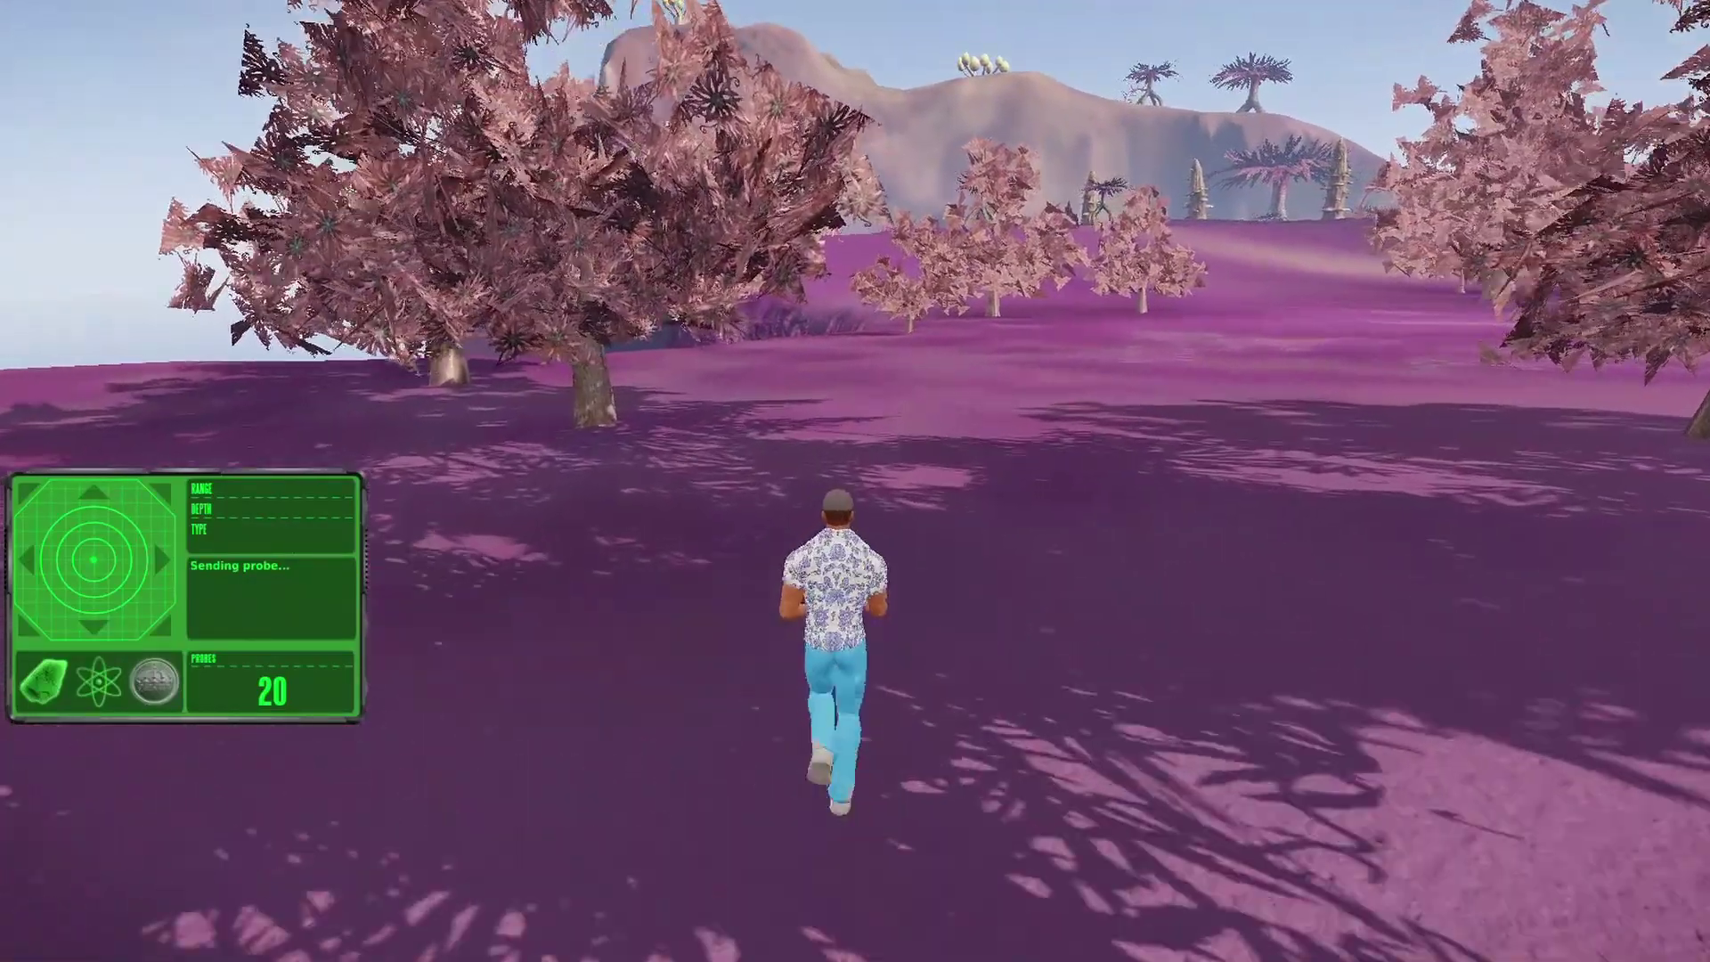
key(w)
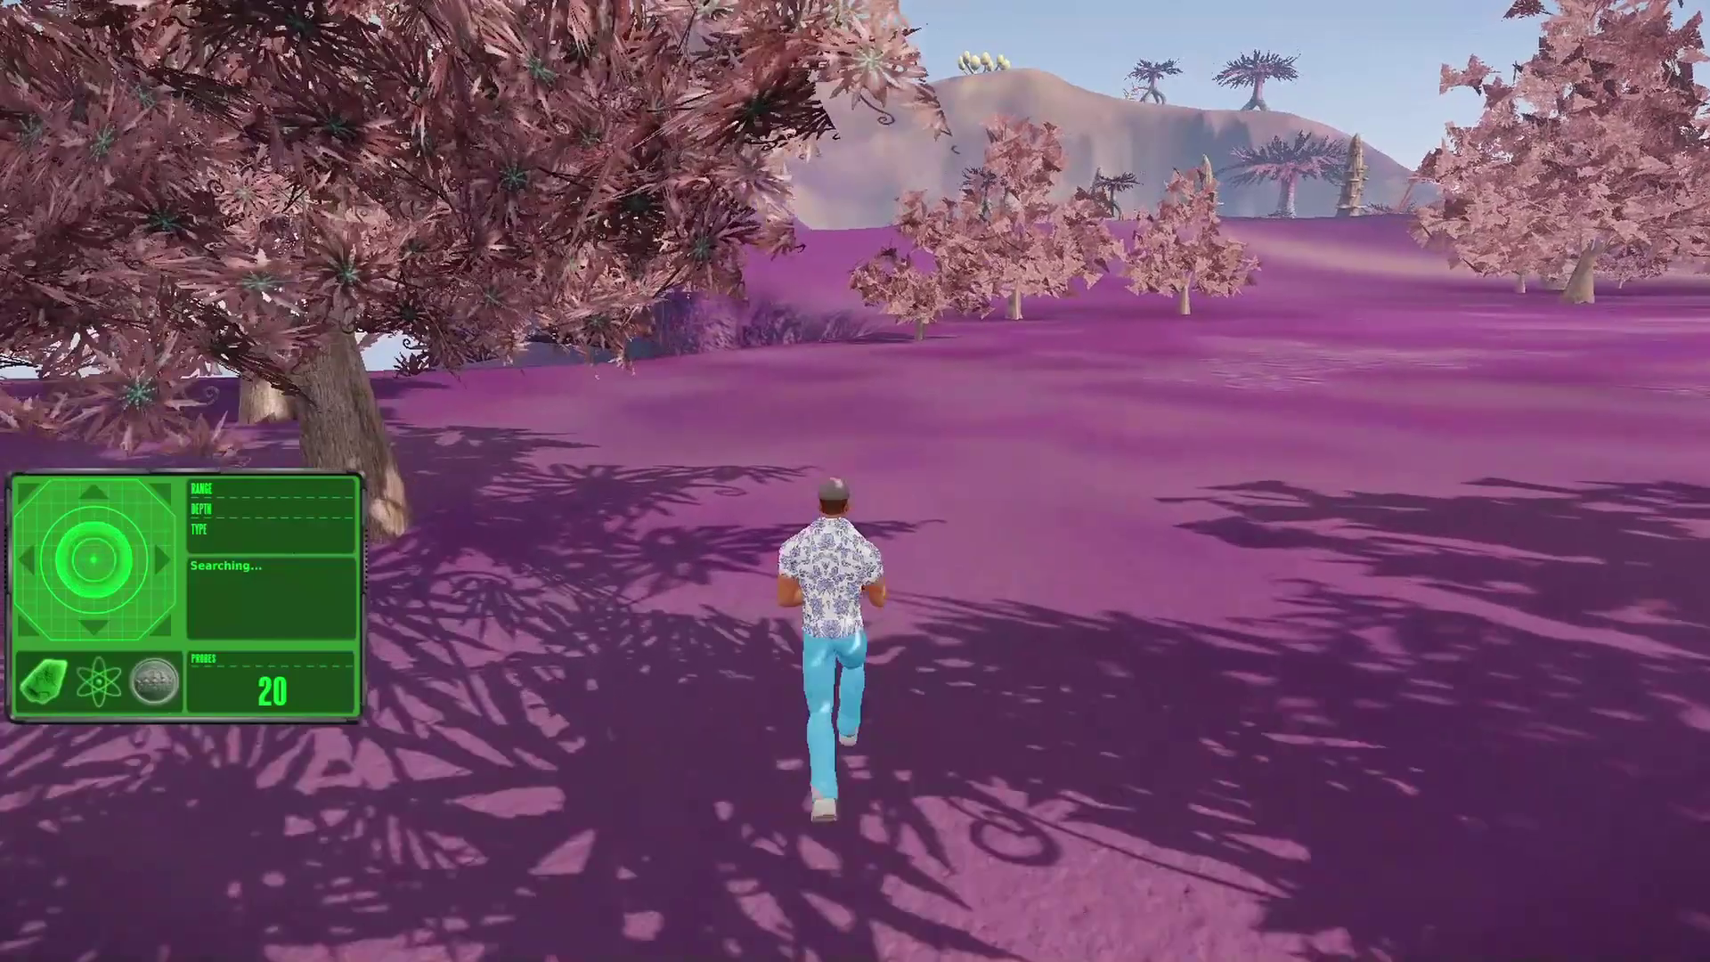
key(w)
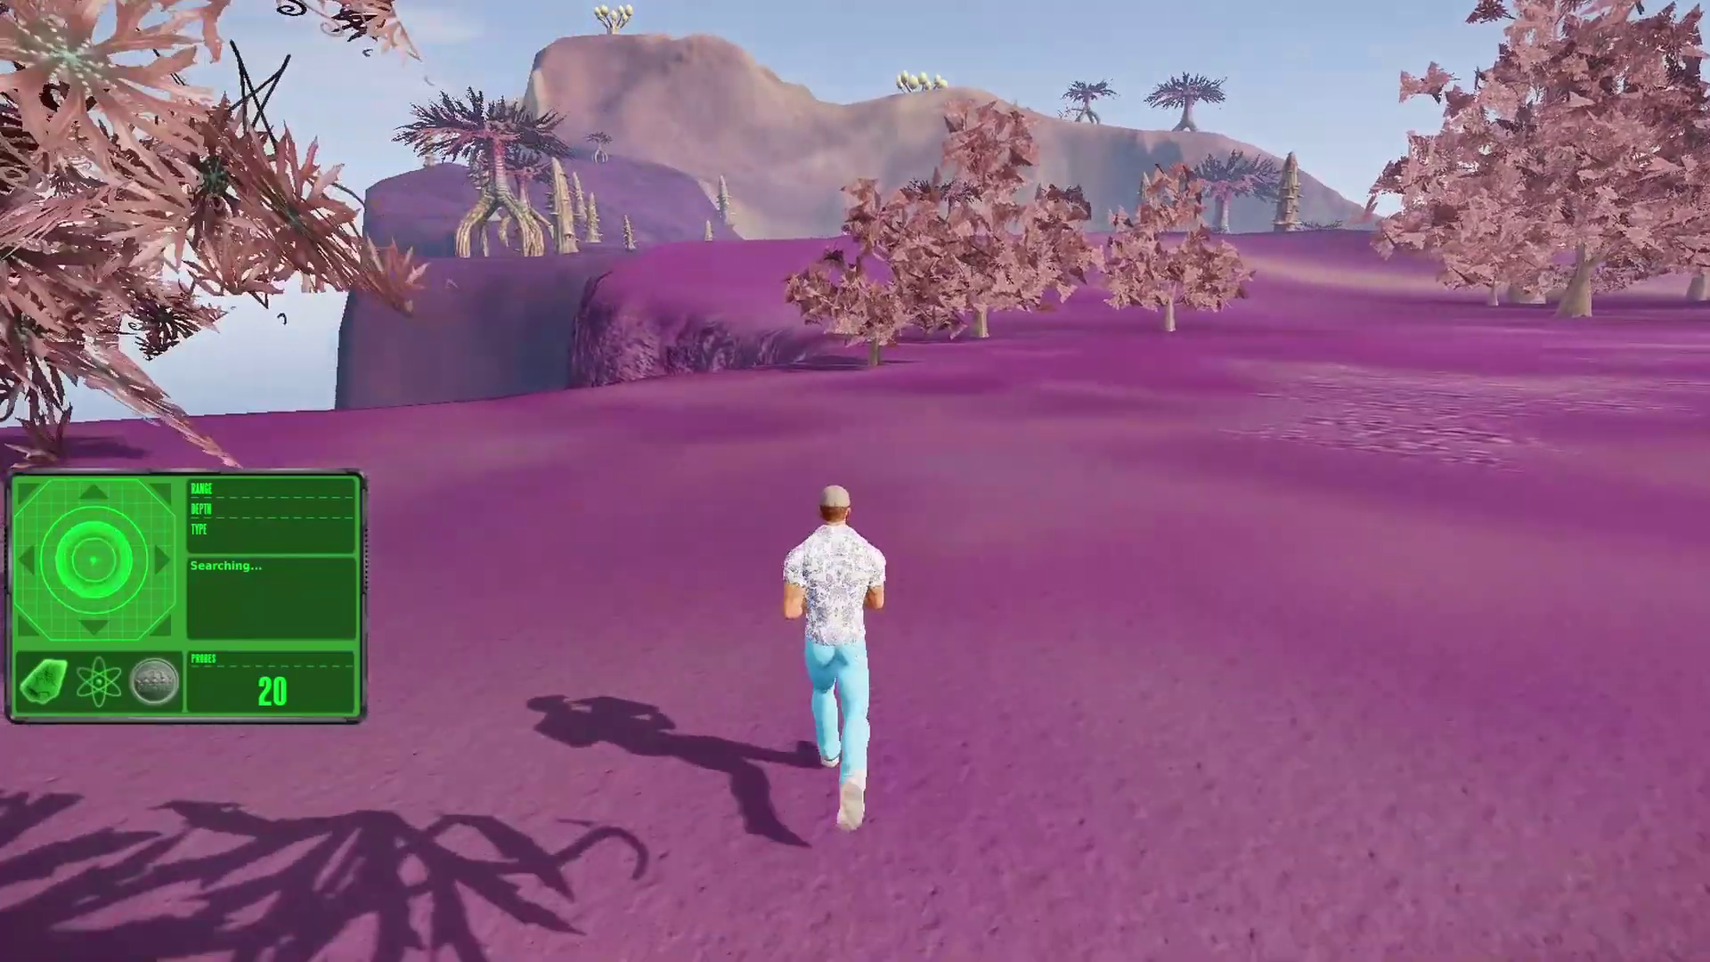
key(w)
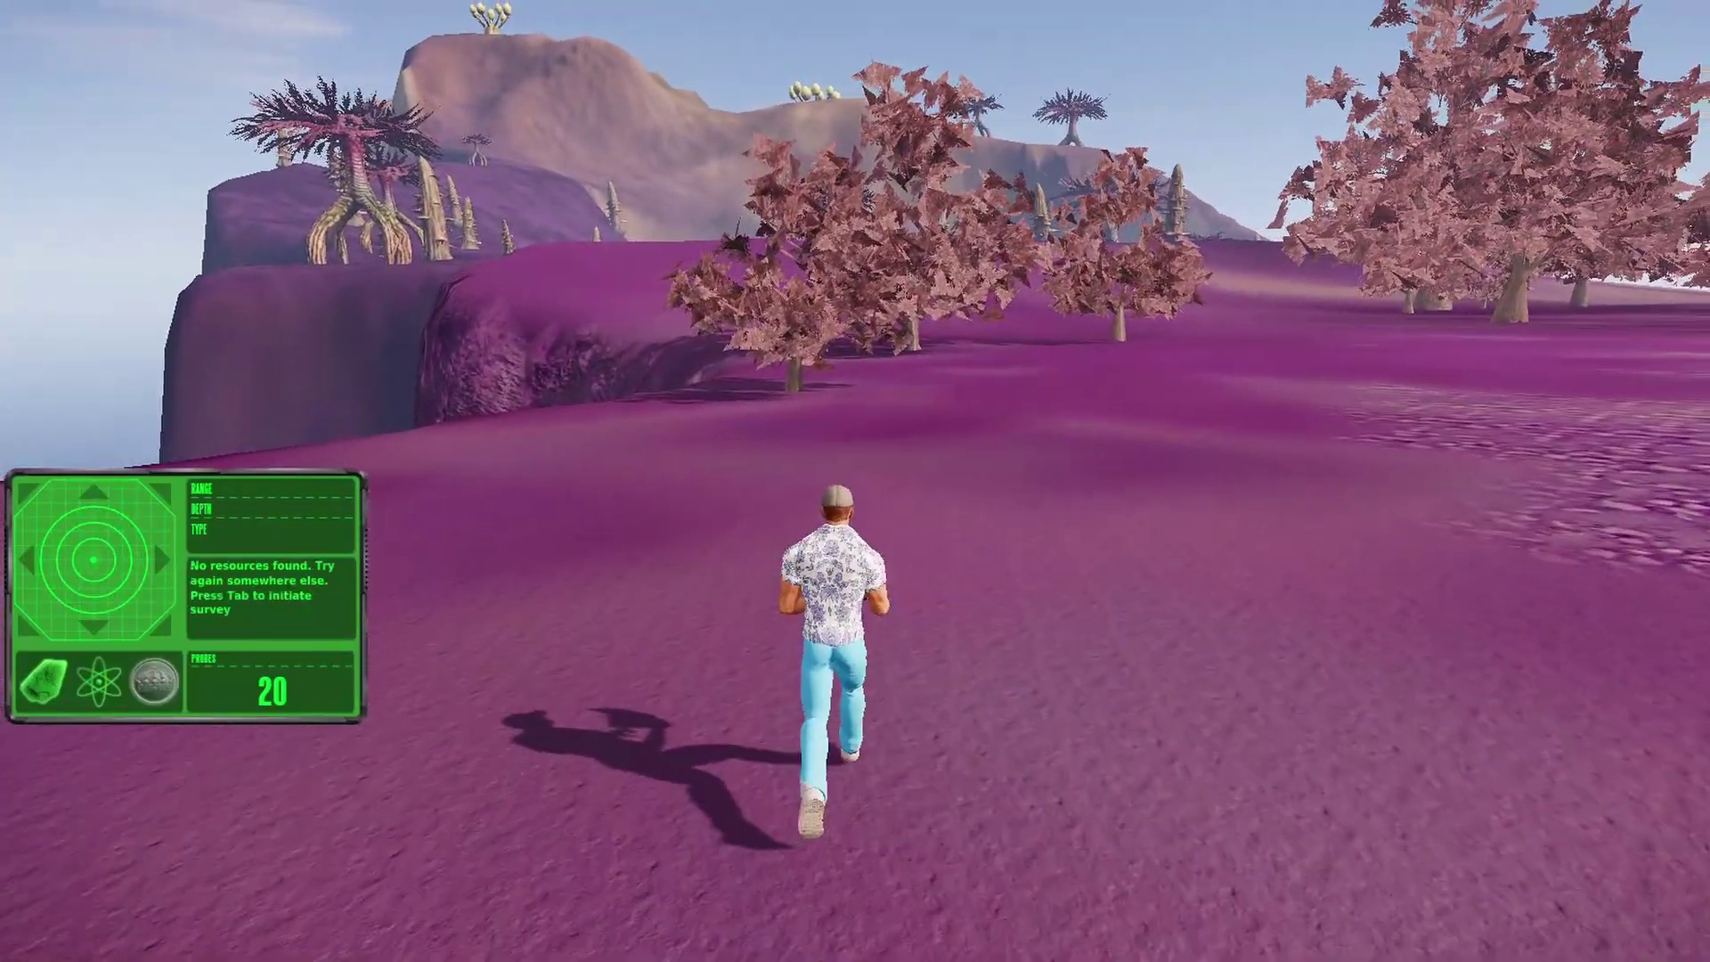
key(w)
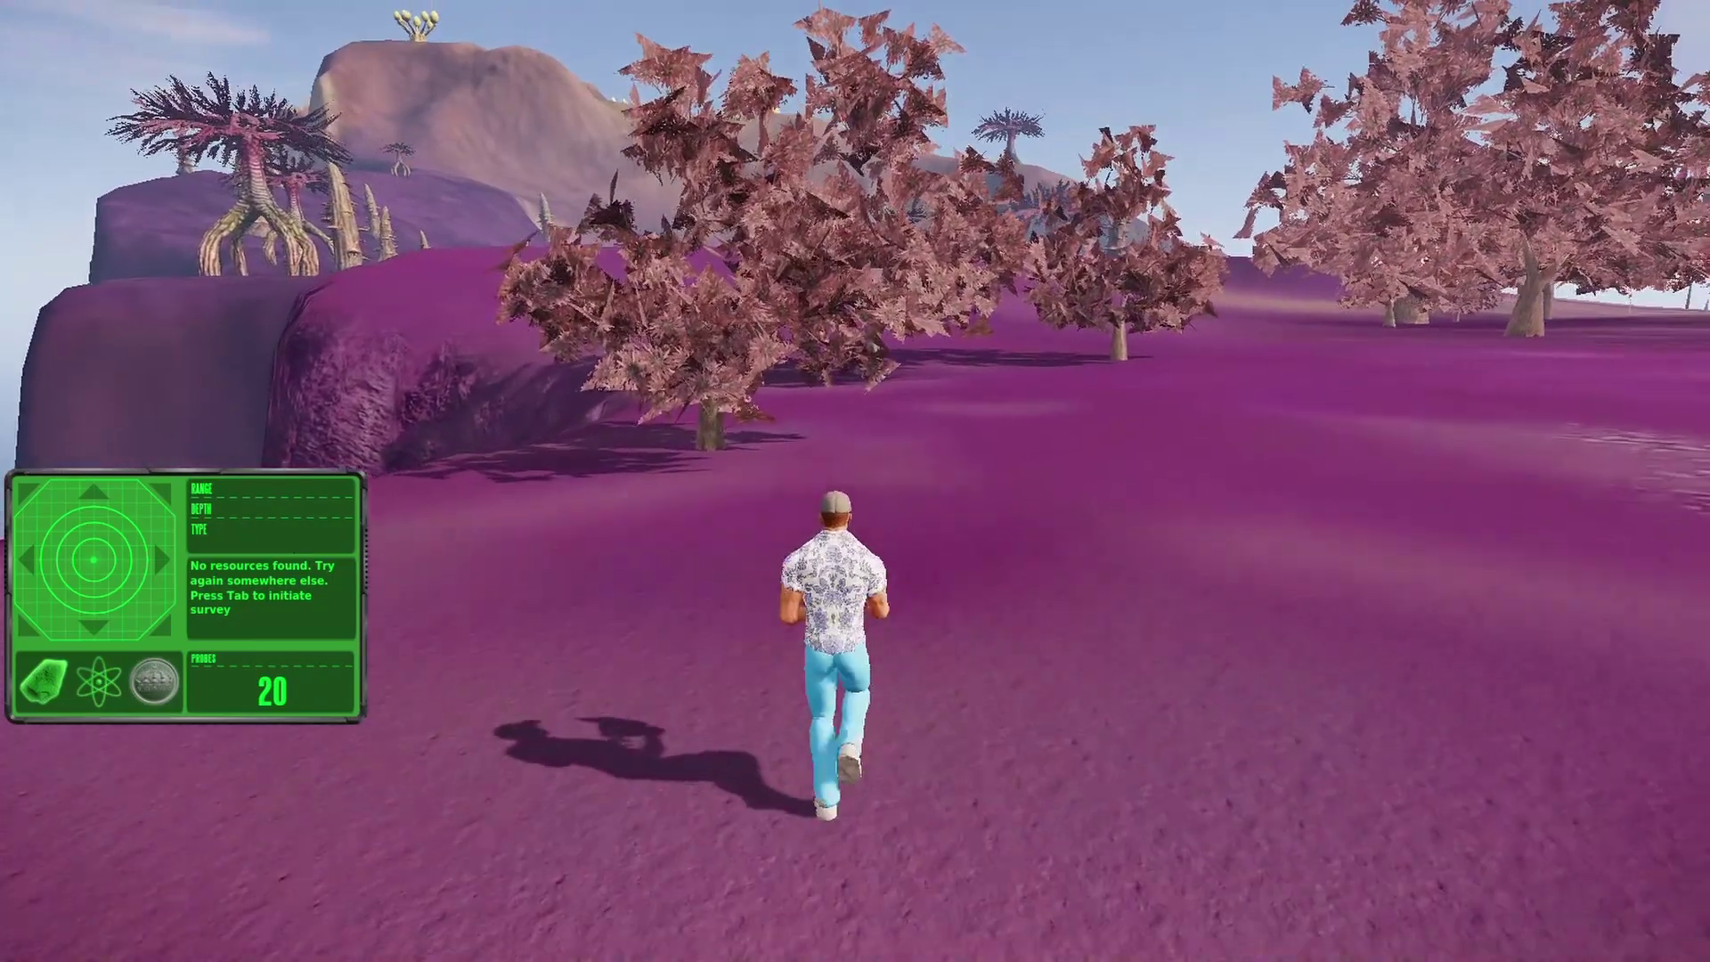
key(w)
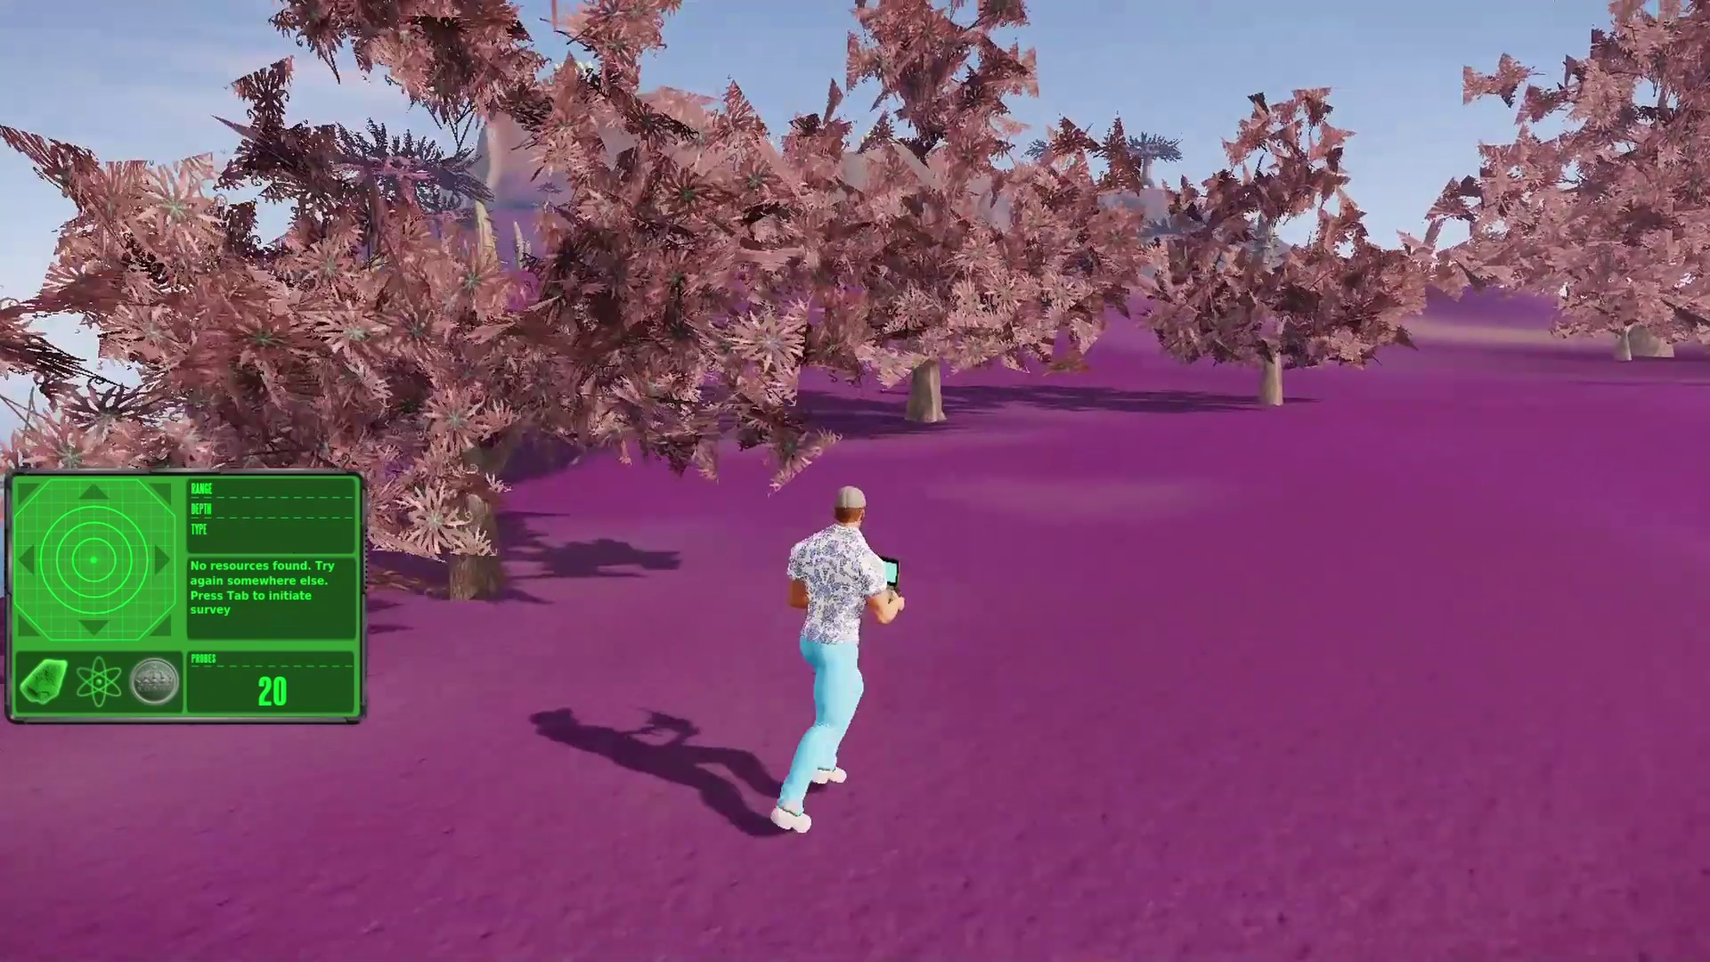
Run along the cliff edge past the pink tree and into its shadow
key(w)
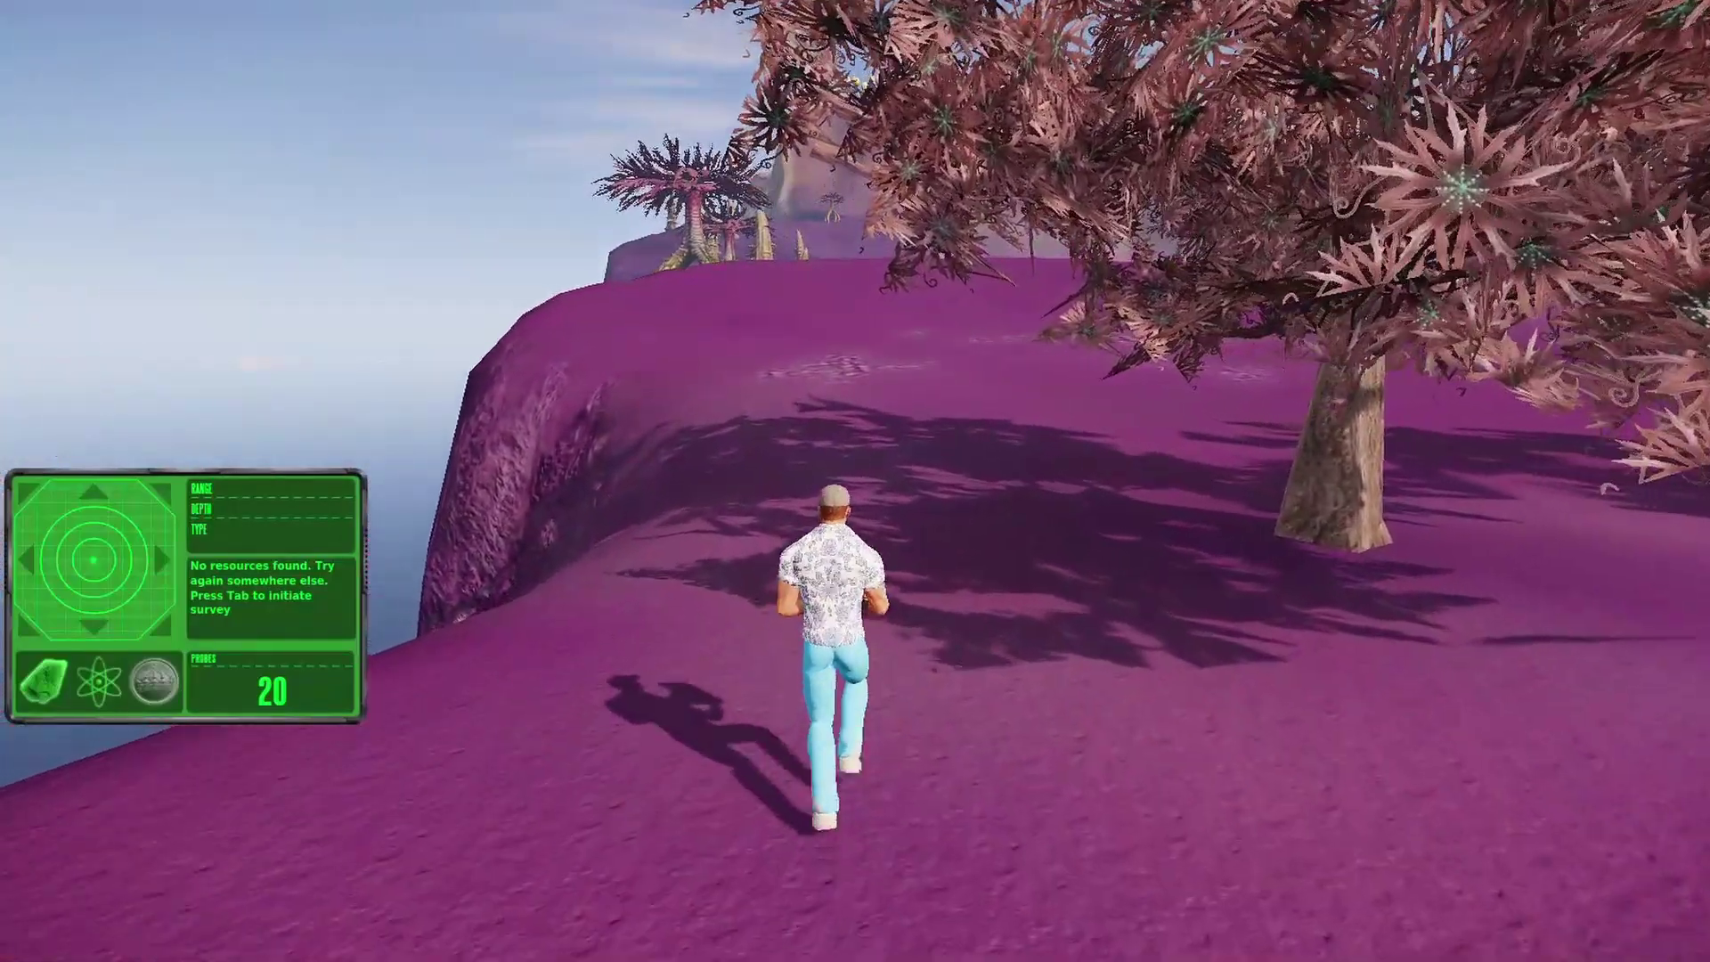
key(w)
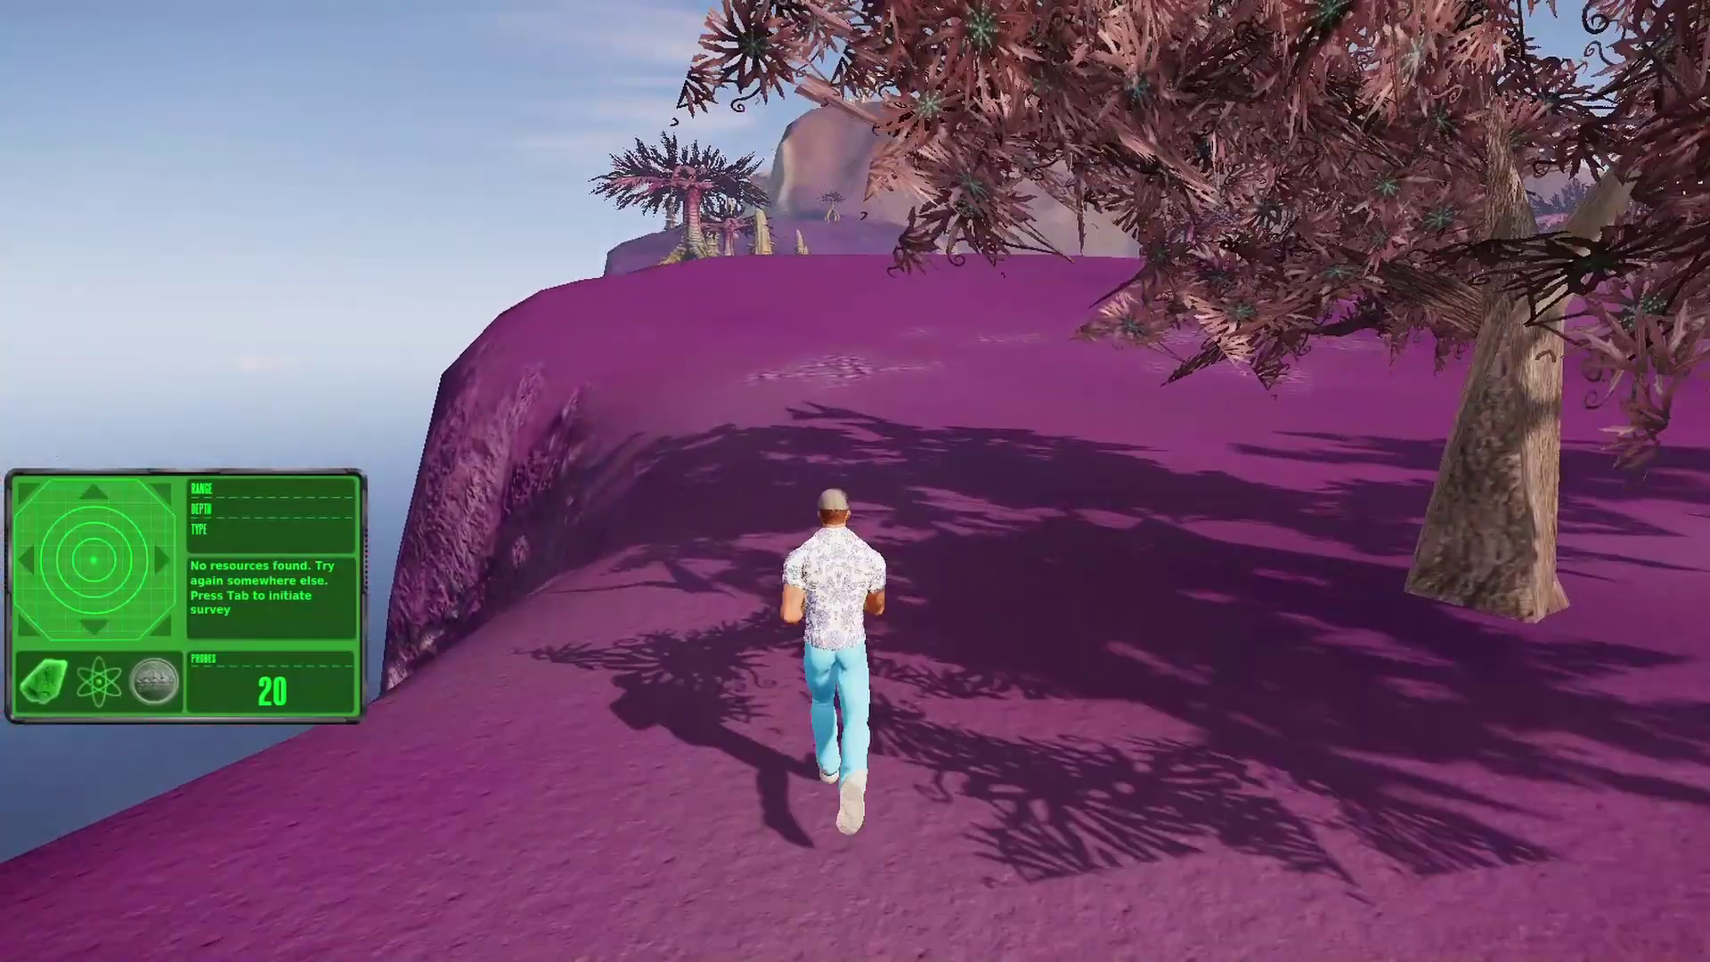
key(w)
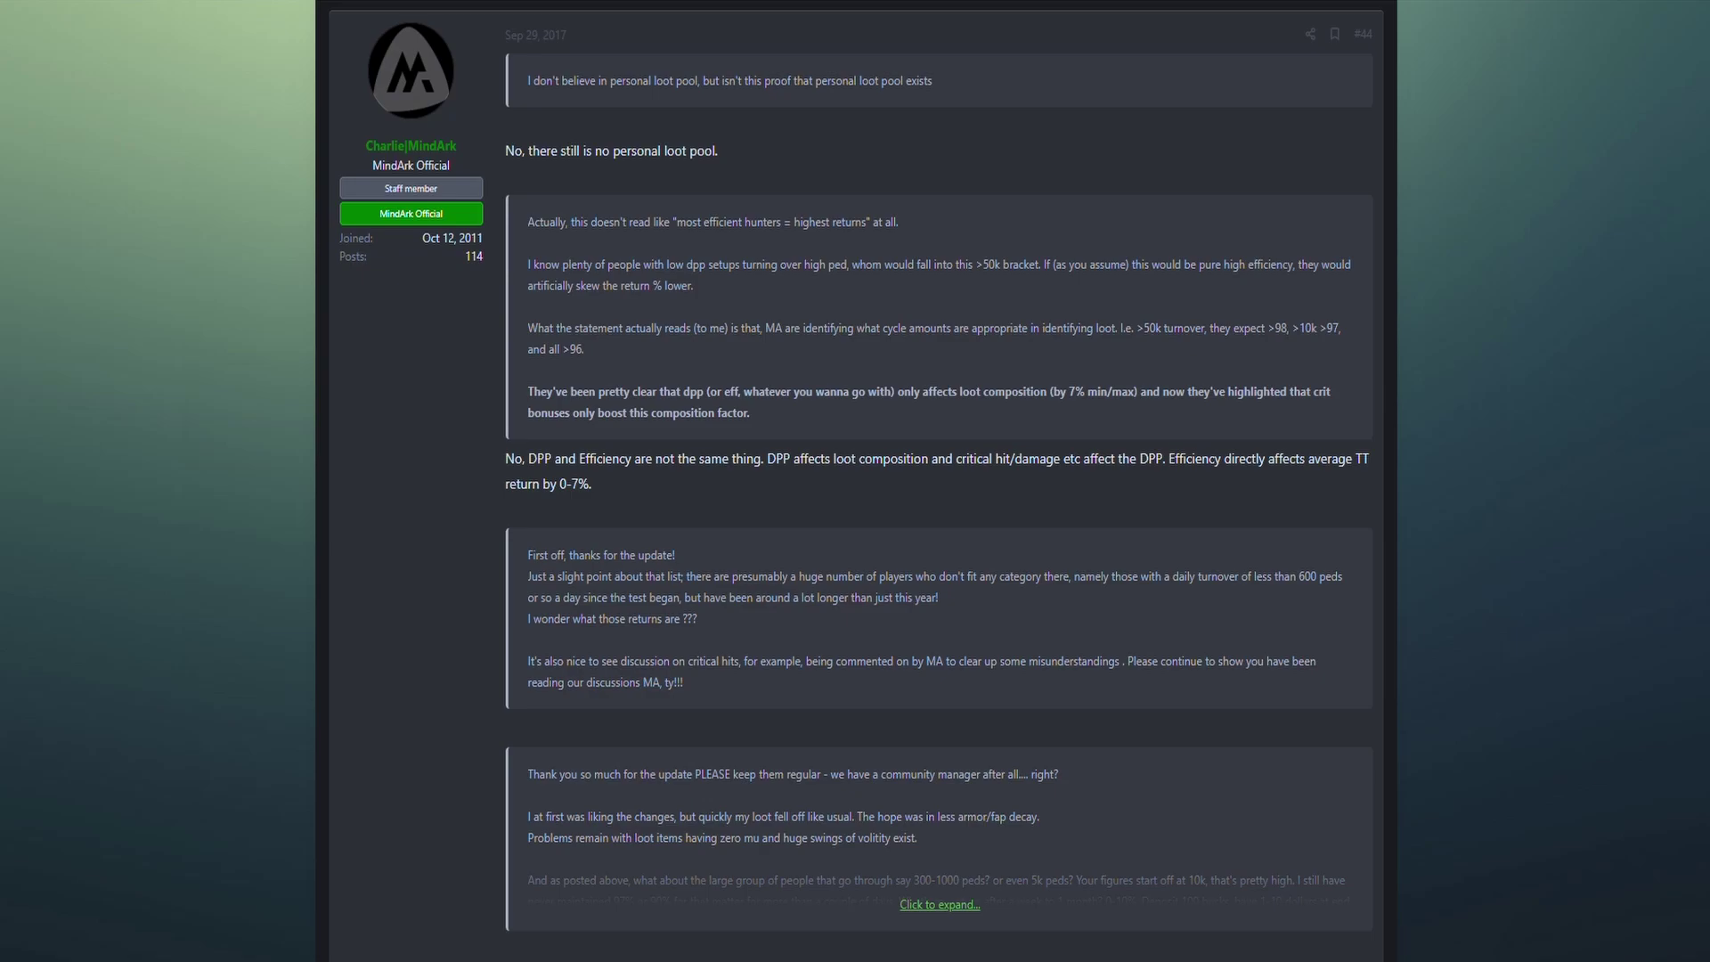
Highlight the official forum reply explaining how DPP differs from Efficiency and that Efficiency affects average TT return by 0-7%
drag(591, 483, 505, 459)
drag(590, 483, 505, 459)
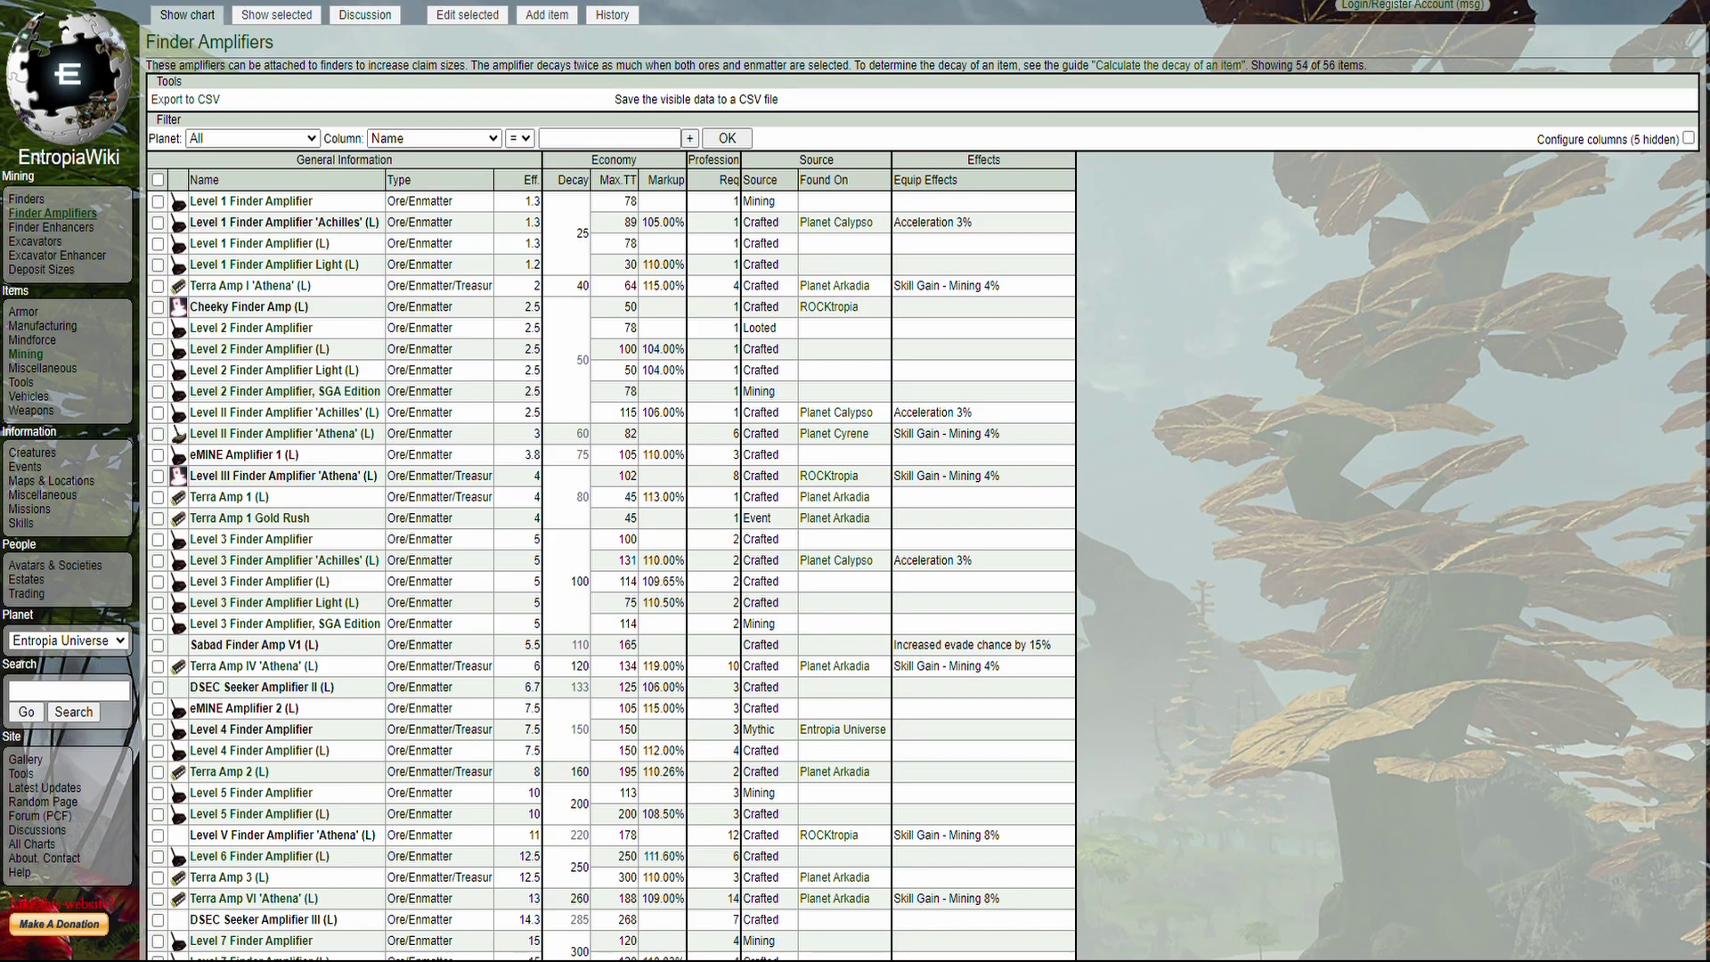
On EntropiaWiki, highlight the Finder Amplifiers title and column headers, and look through the amplifier list down to Terra Amp 10 (L)
drag(275, 41, 145, 42)
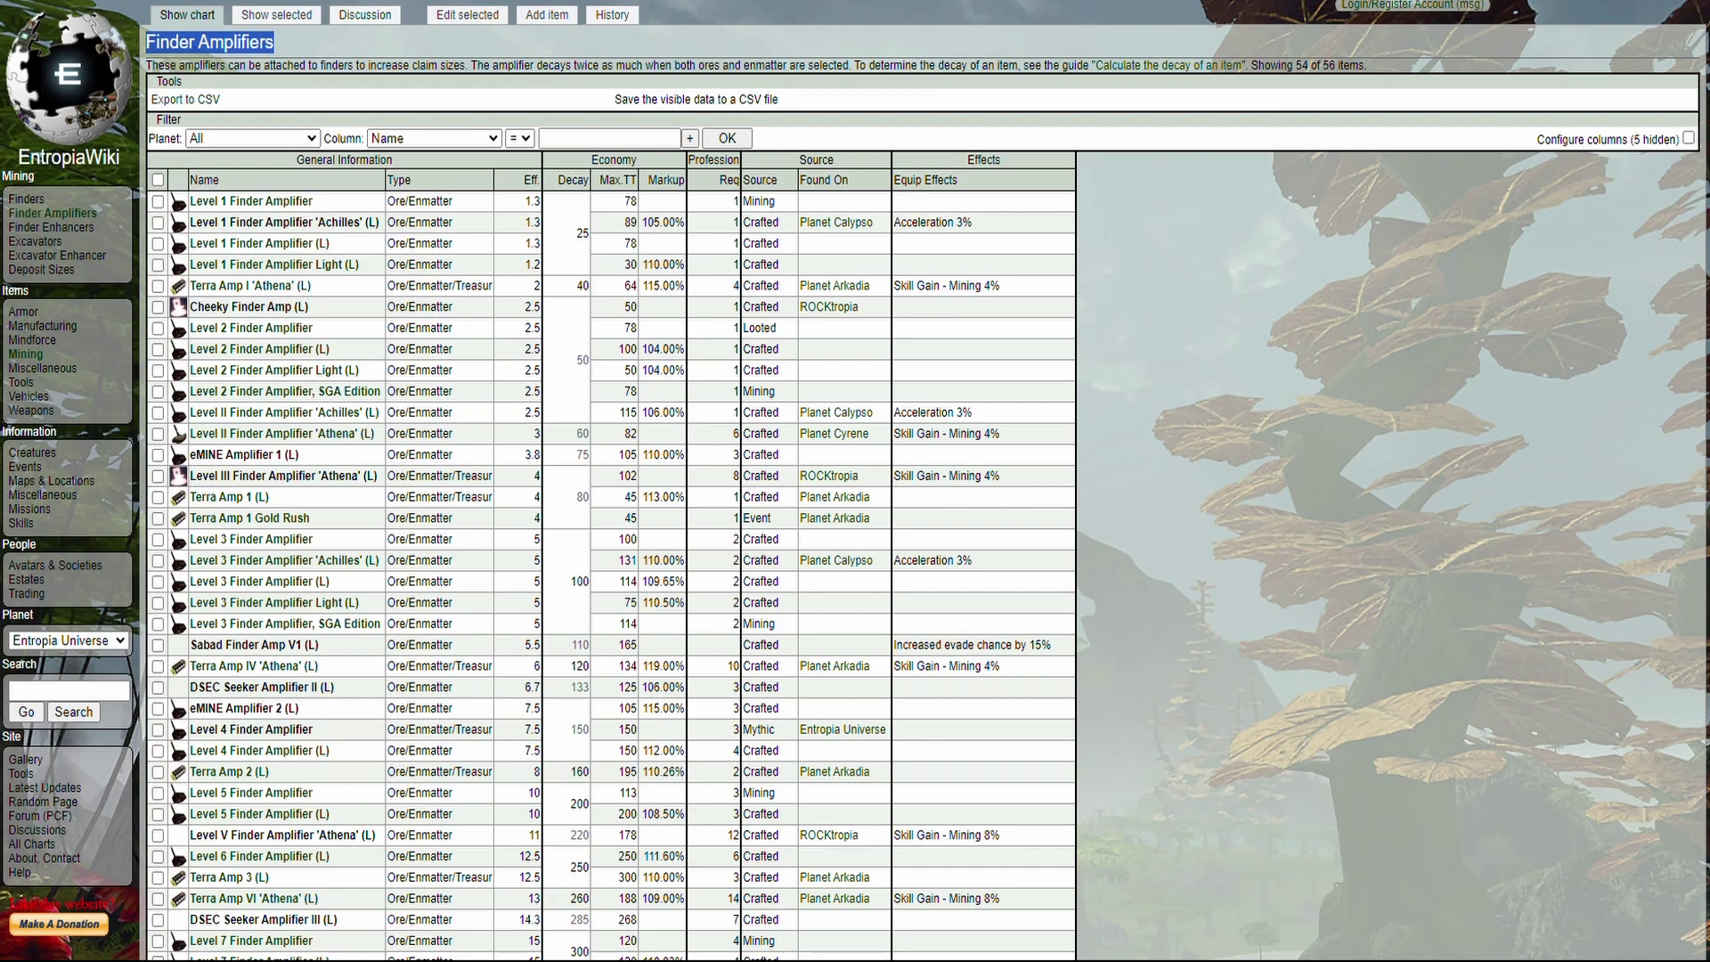
click(145, 42)
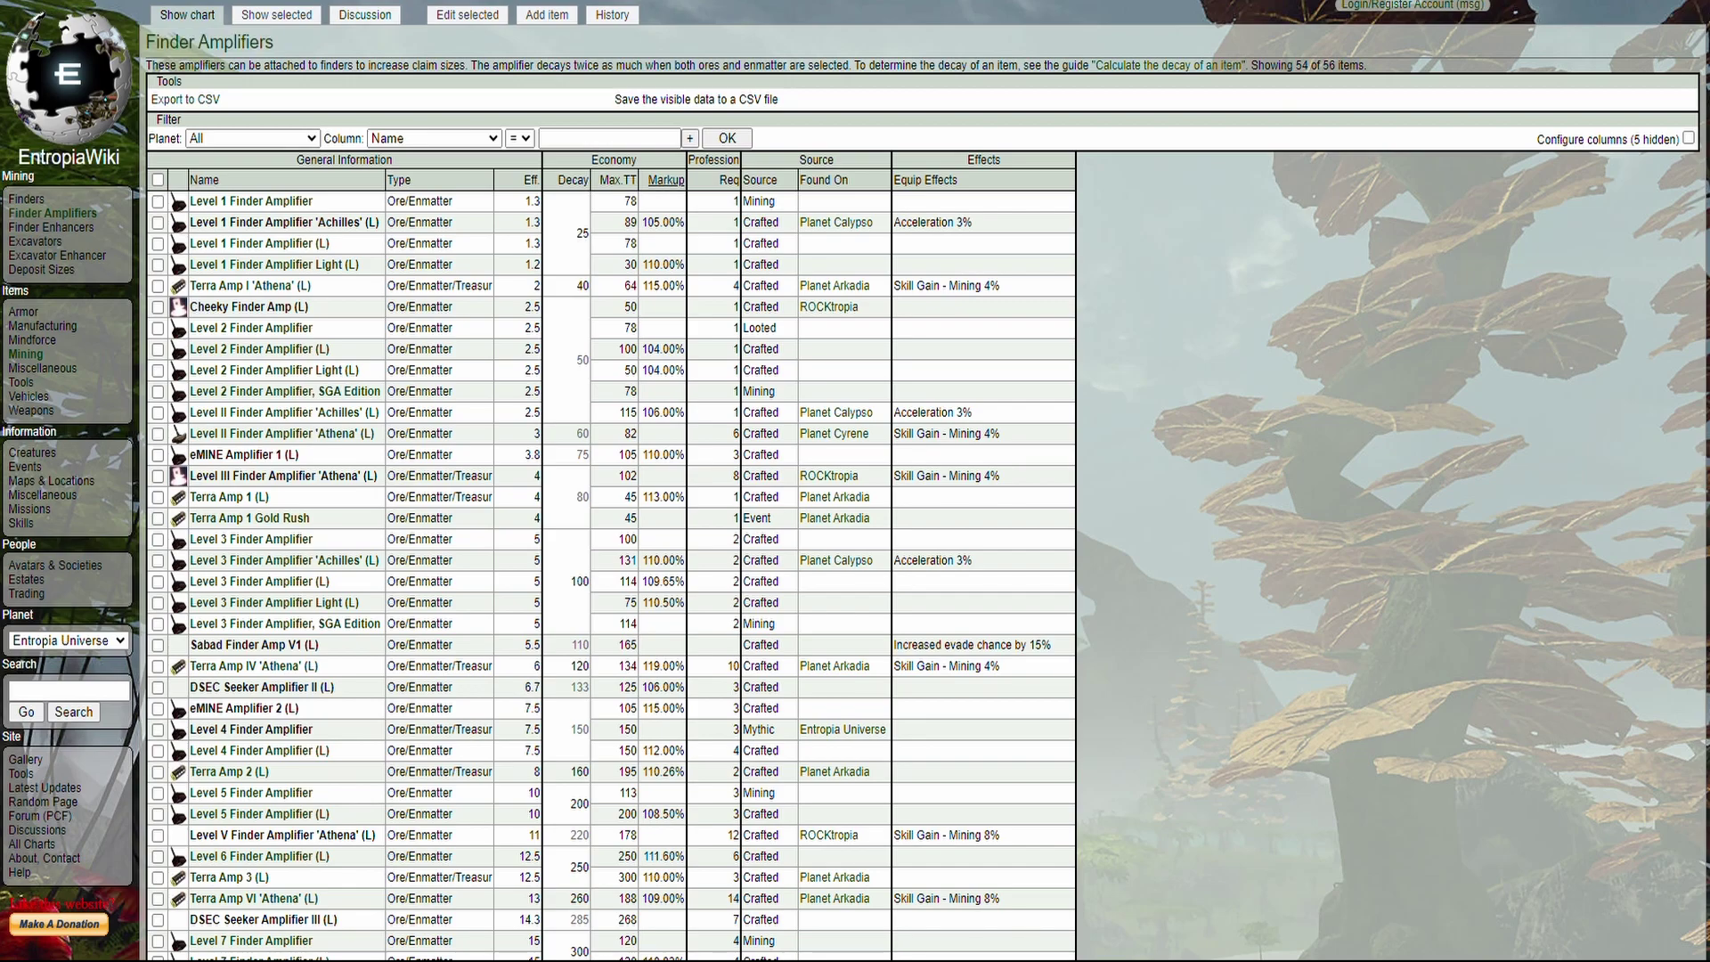
drag(960, 180, 189, 180)
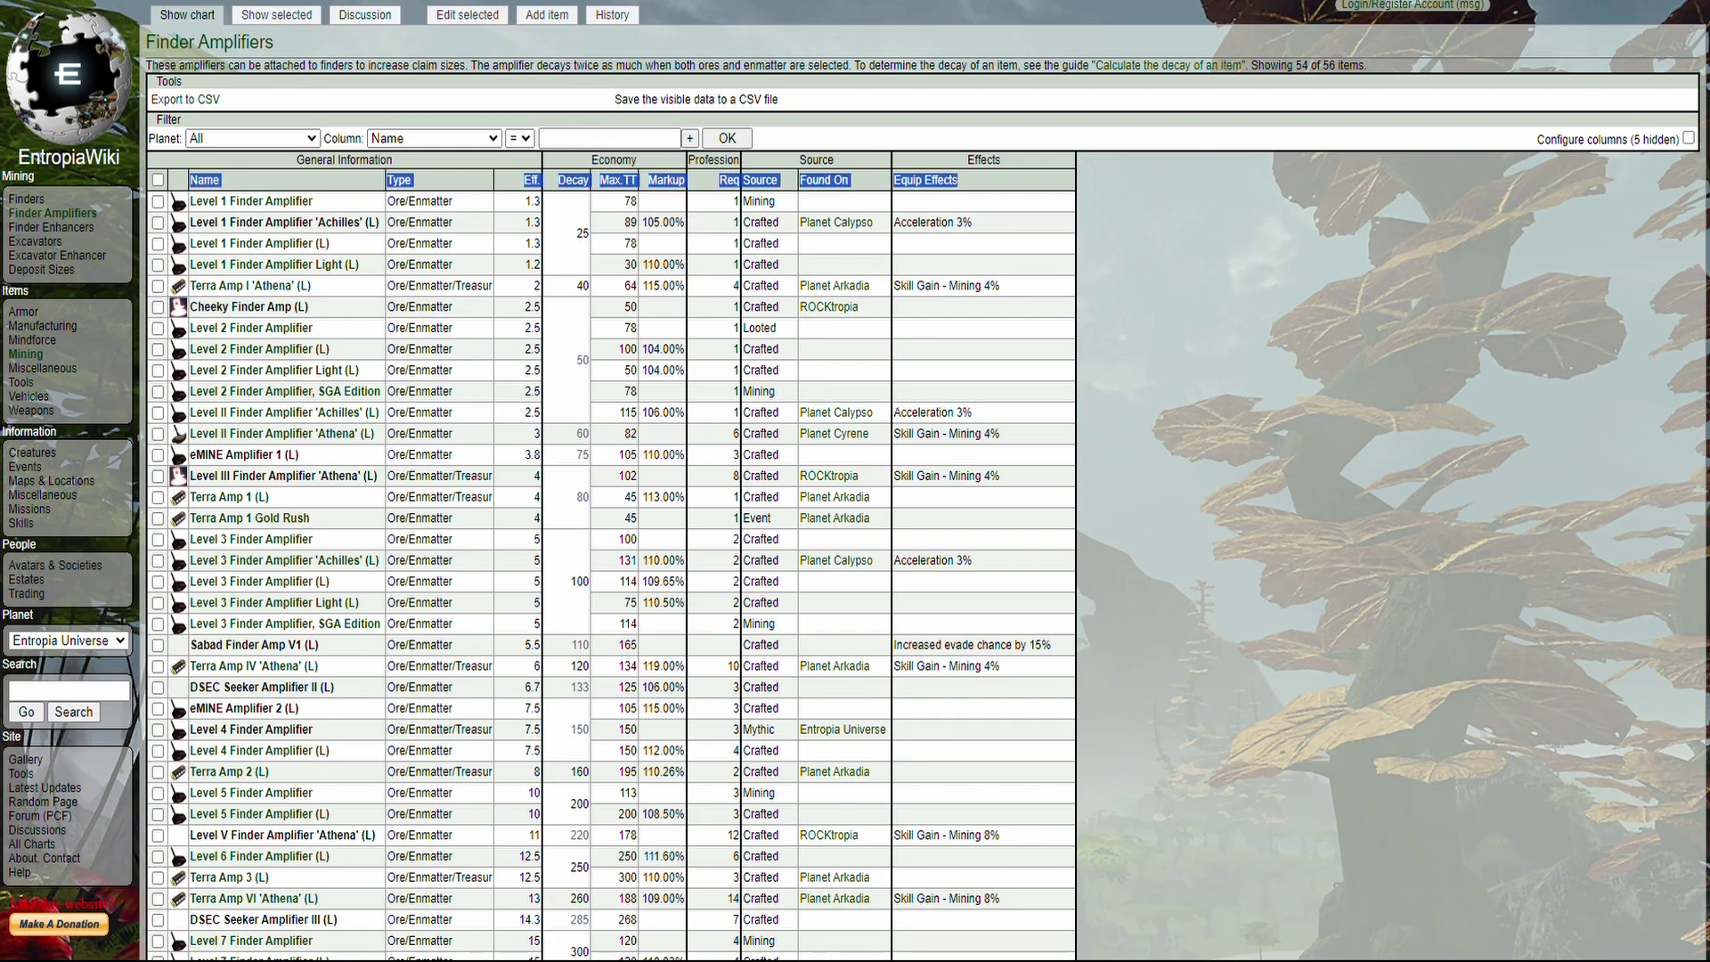
click(190, 180)
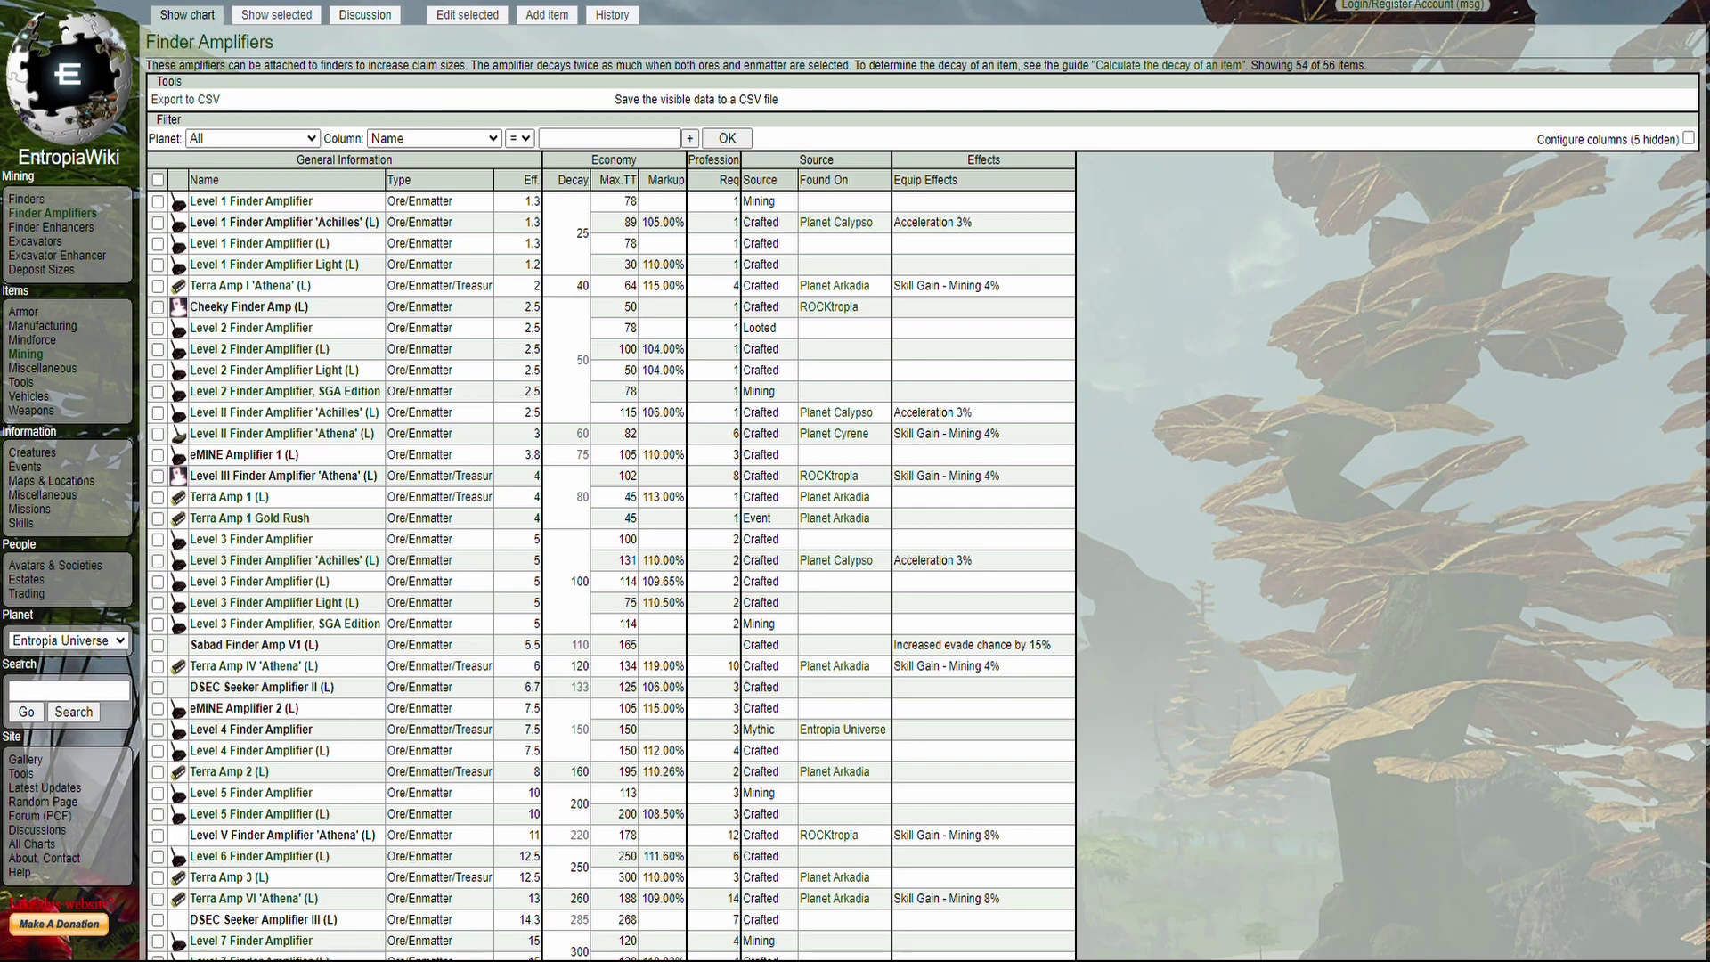
scroll(611, 481, down, 5)
scroll(611, 480, down, 5)
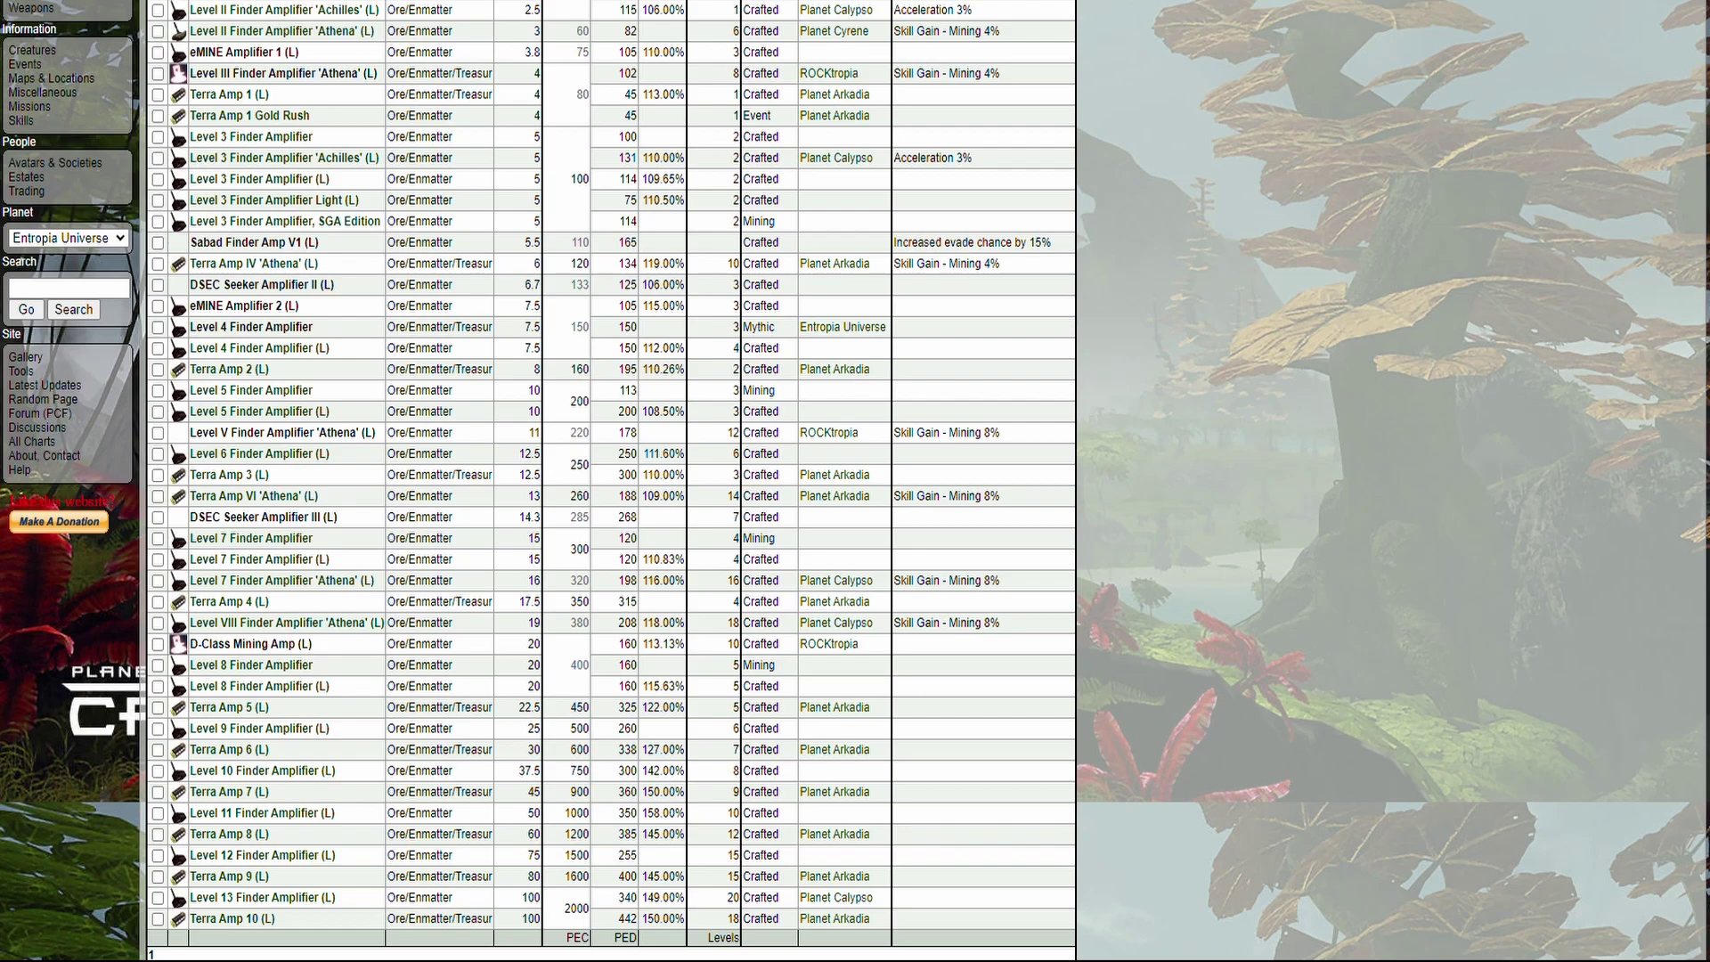
scroll(611, 481, up, 4)
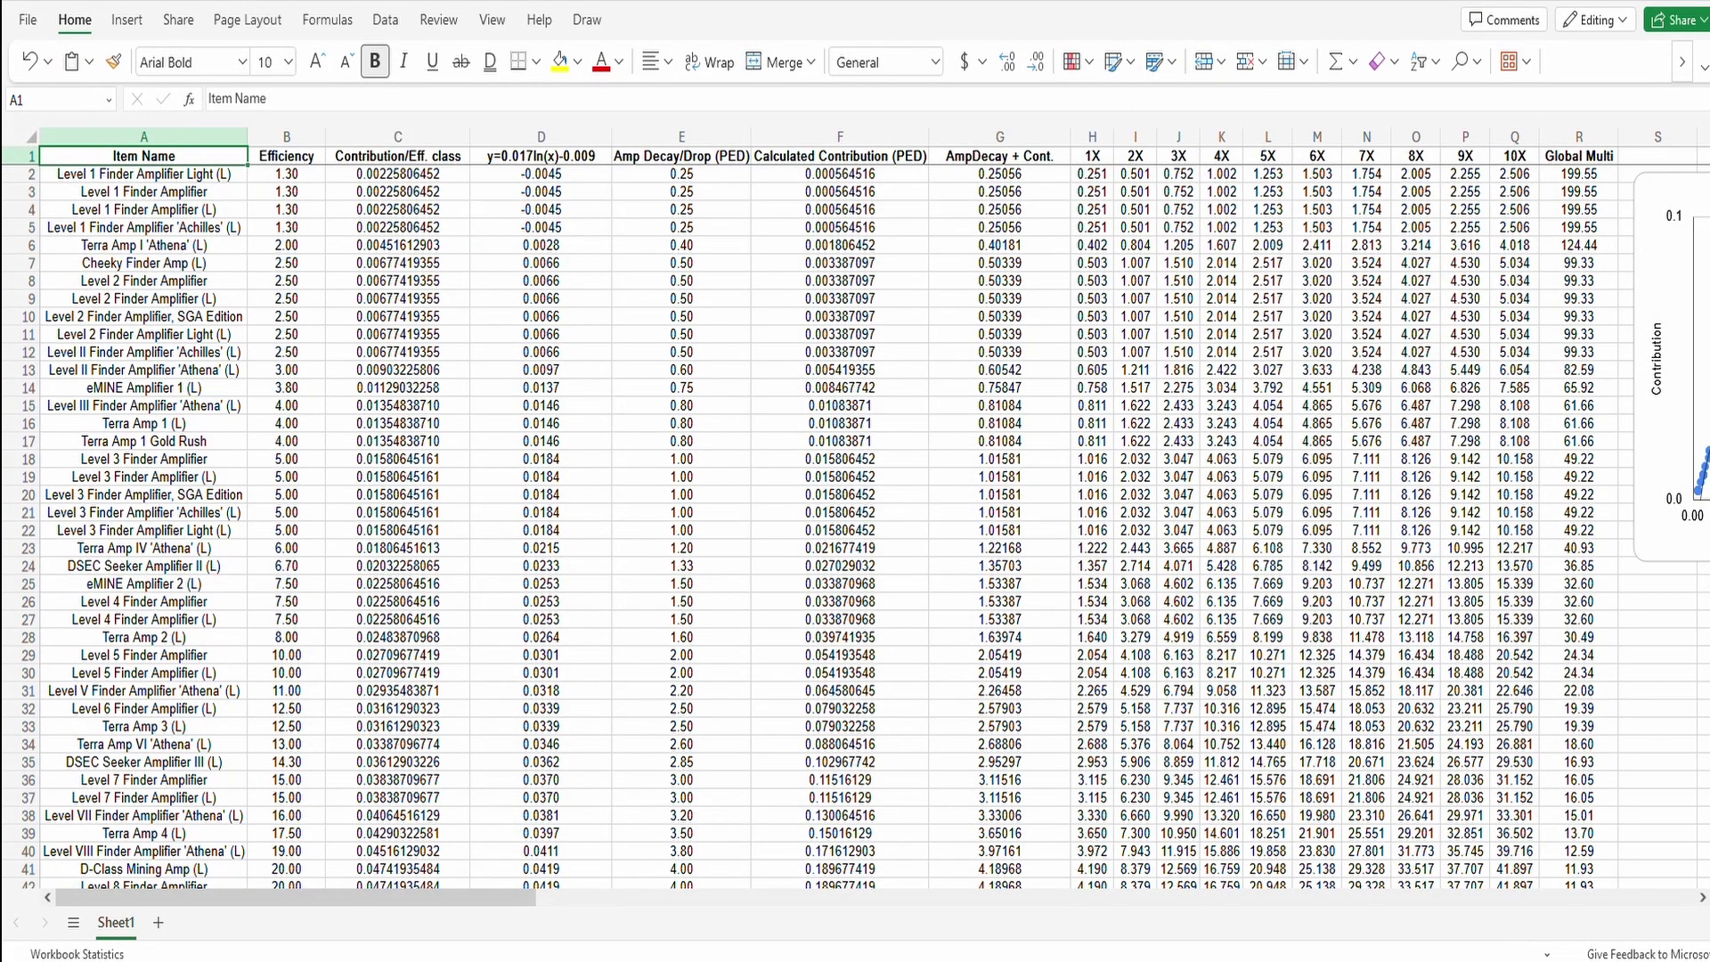
In the Excel amplifier sheet, select the Efficiency column and look through its values down to the last amplifier
click(285, 136)
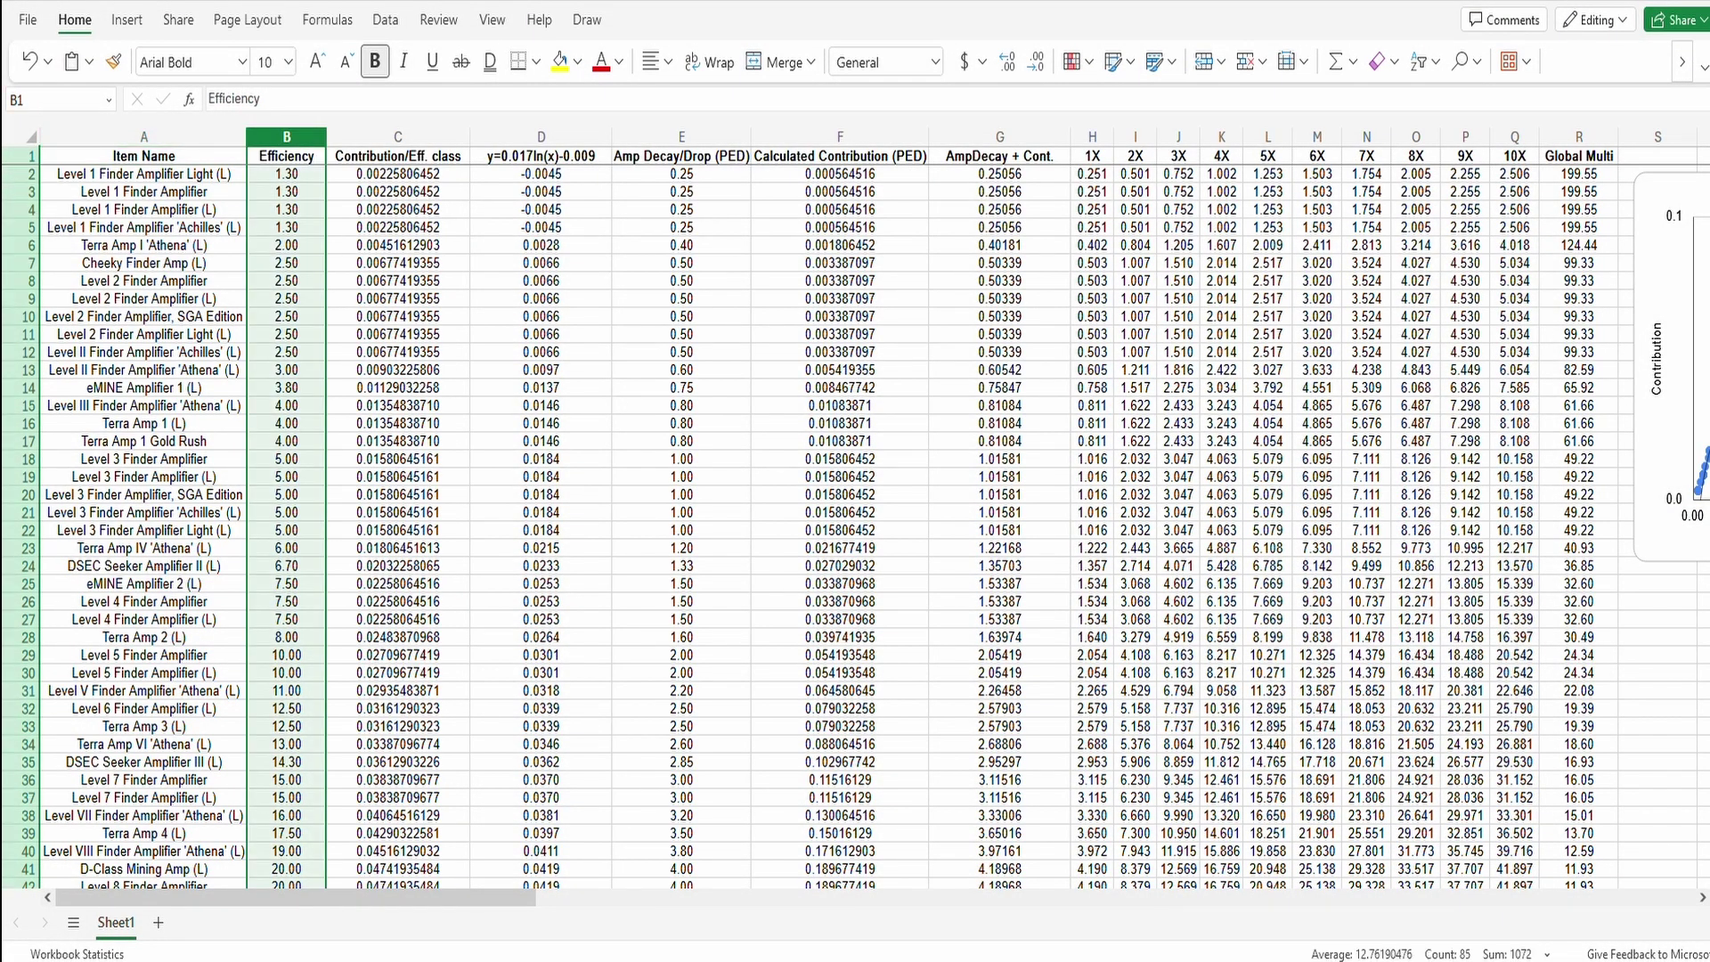
scroll(855, 526, down, 8)
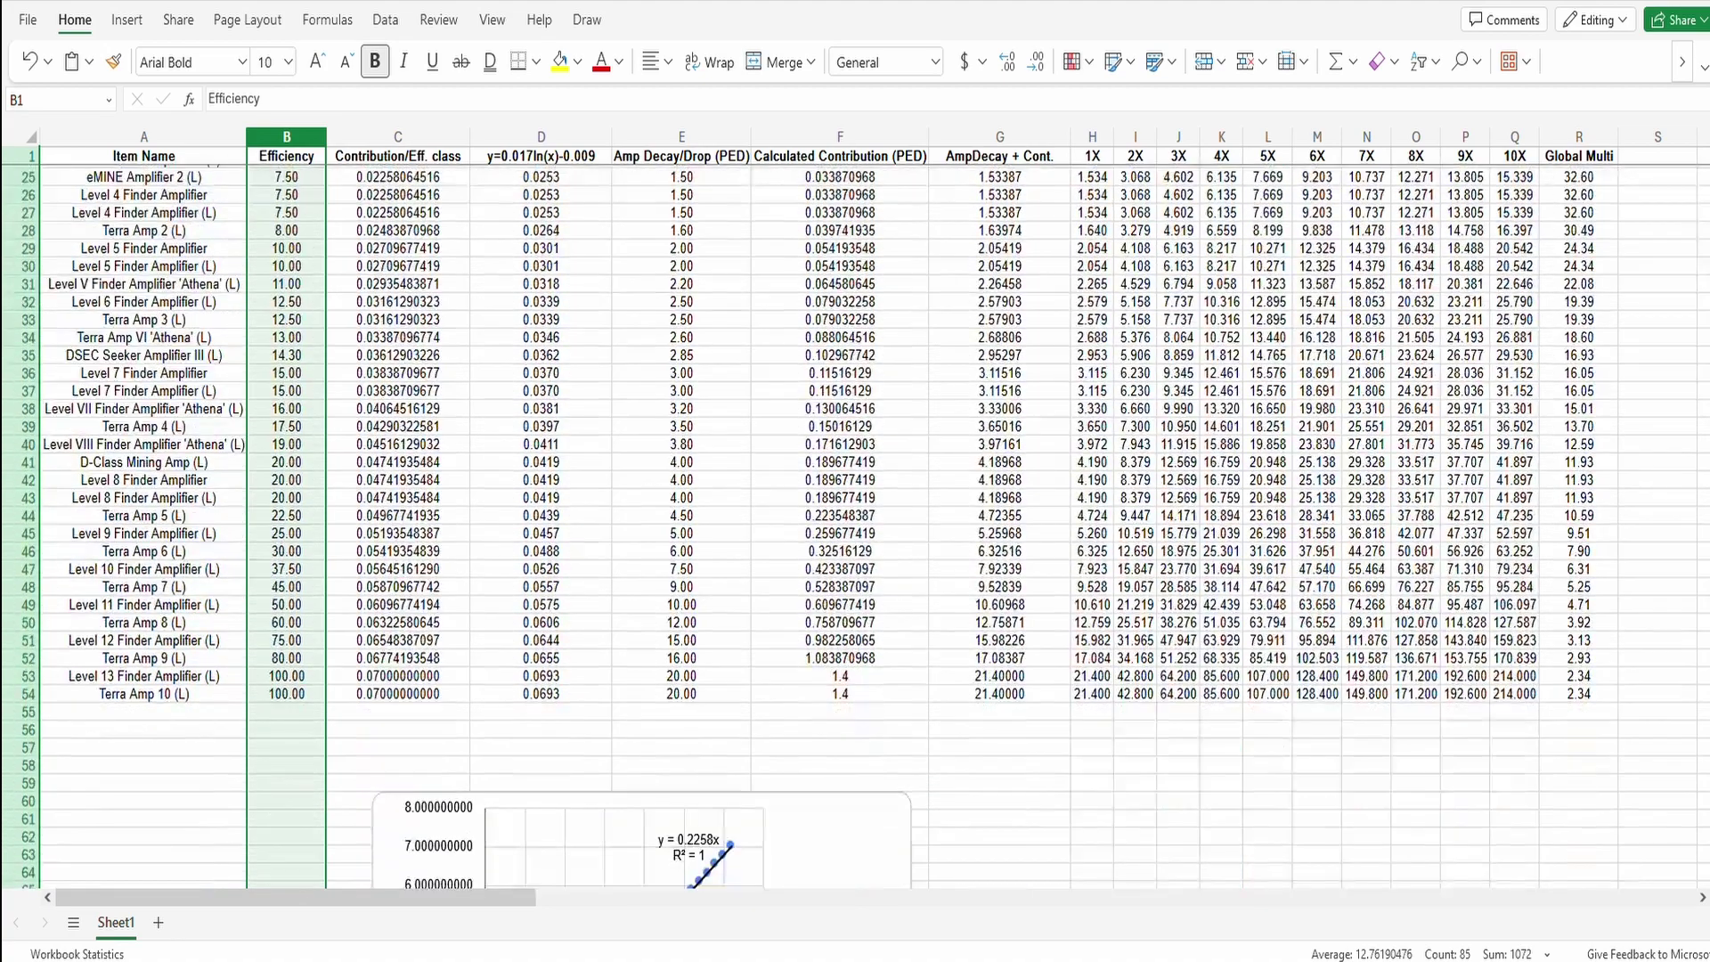
scroll(855, 525, up, 2)
scroll(855, 525, up, 1)
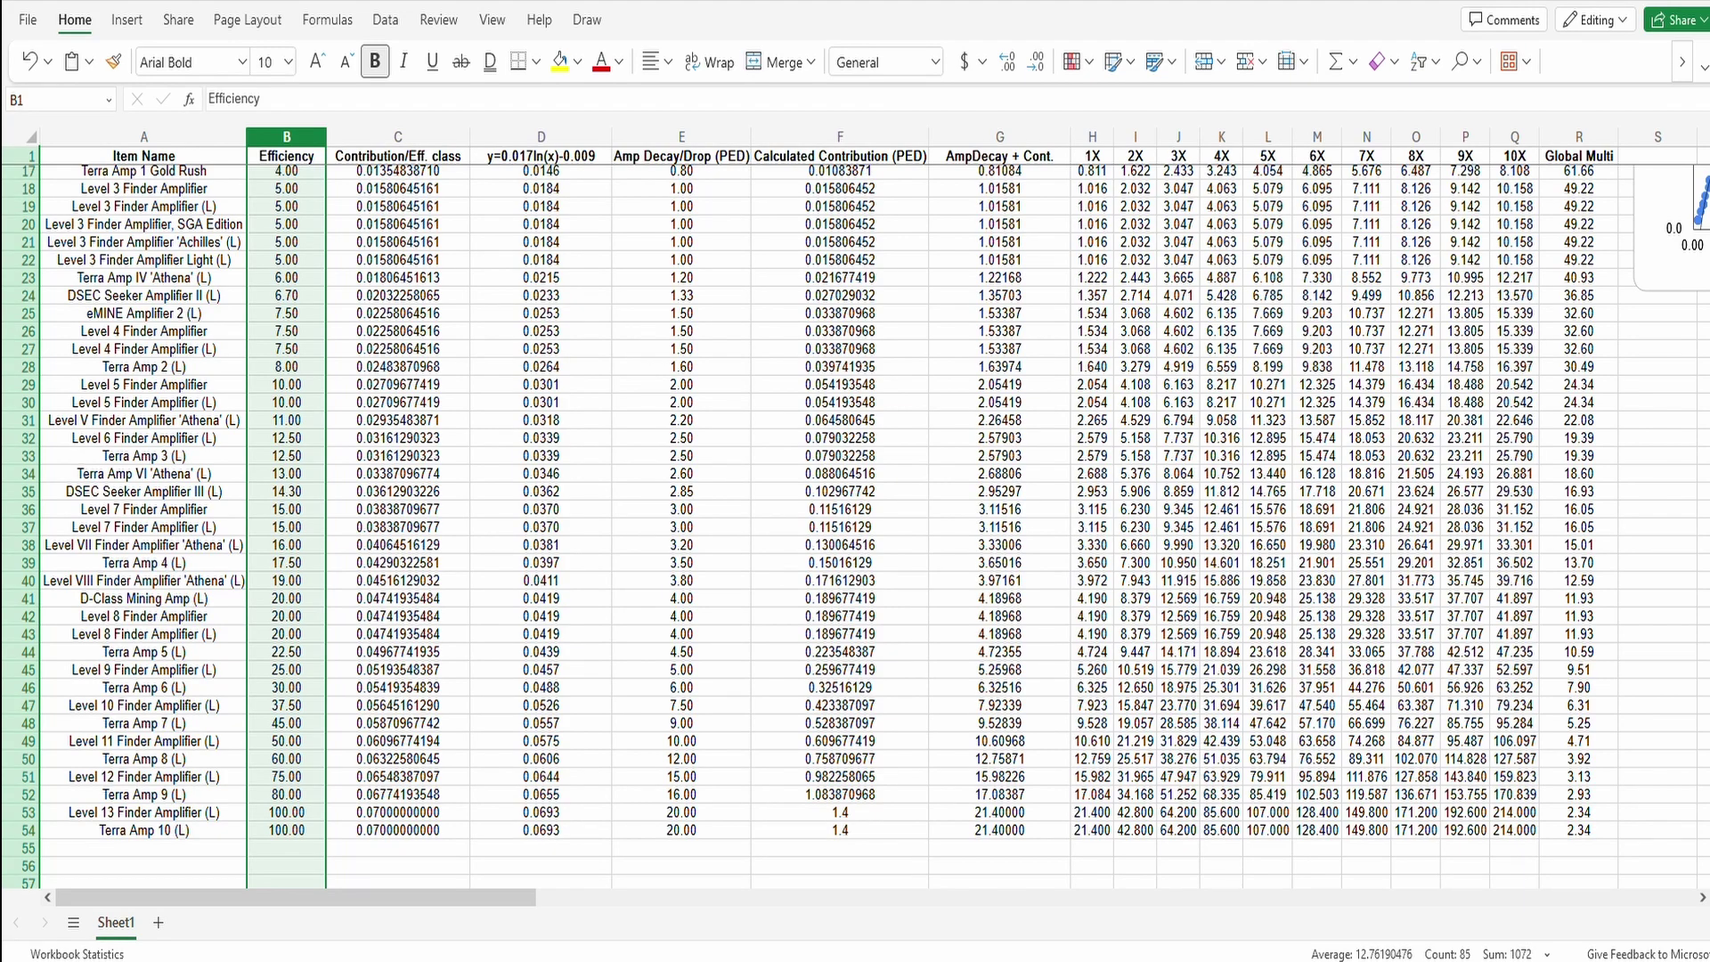
Highlight the Level 13 Finder Amplifier (L) and Terra Amp 10 (L) rows, and inspect their Contribution/Eff. class cells, C53 and C54
drag(22, 812, 22, 830)
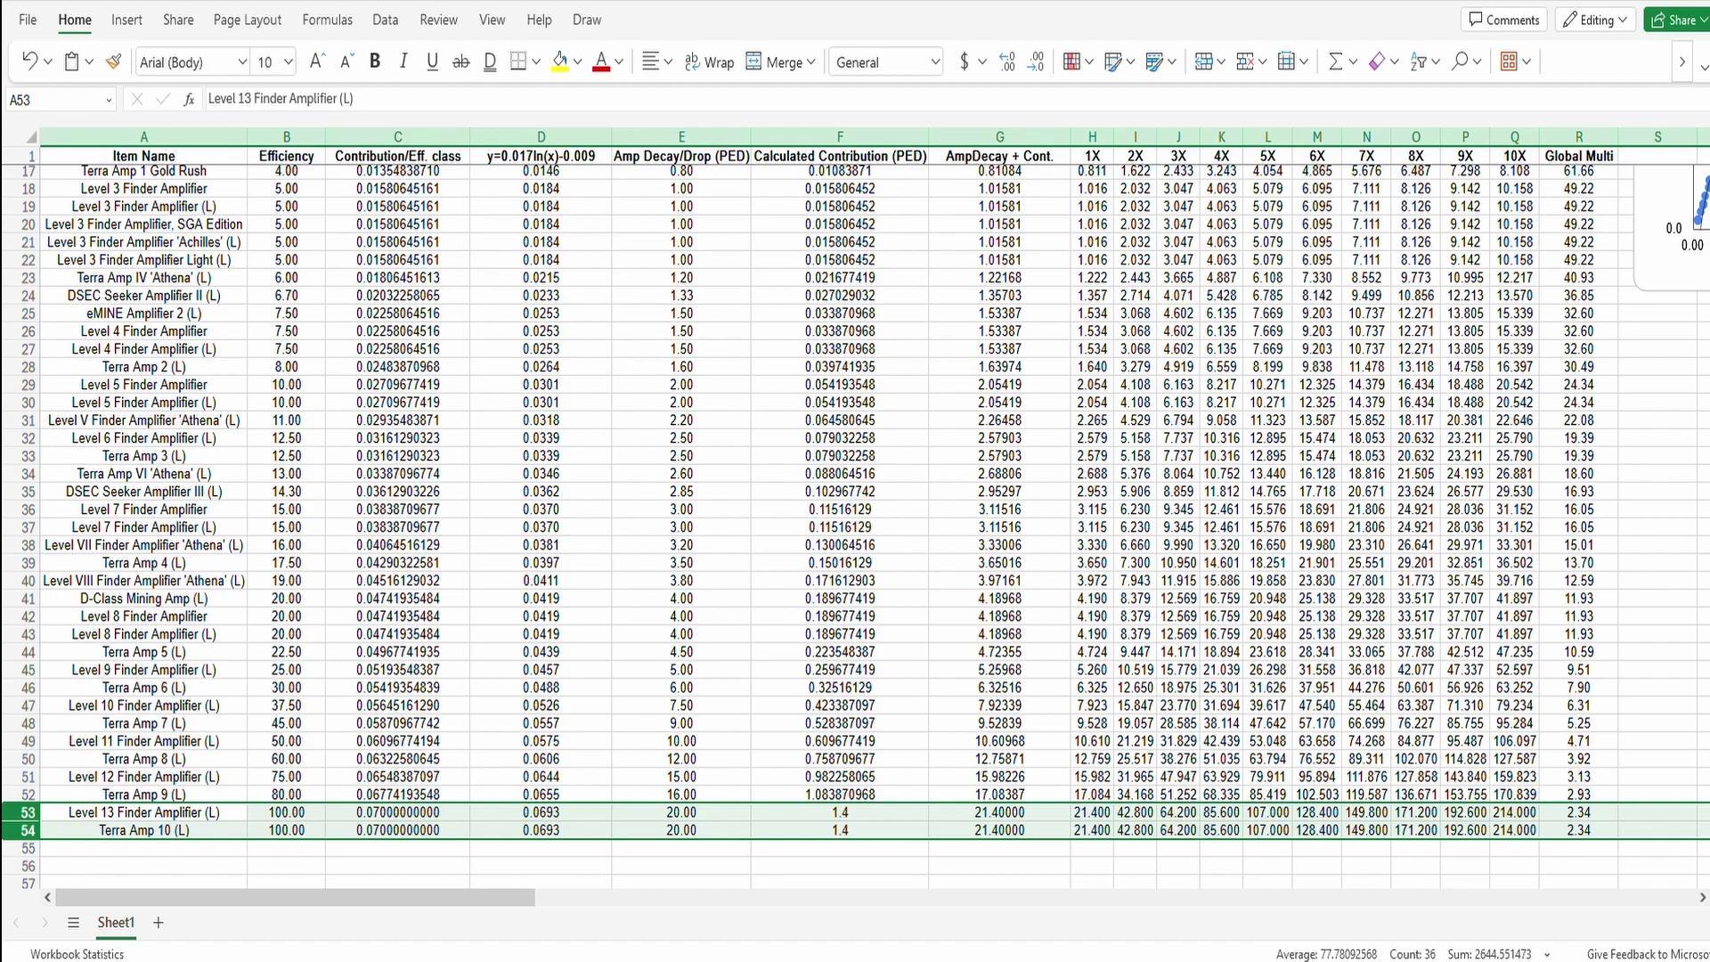
click(398, 812)
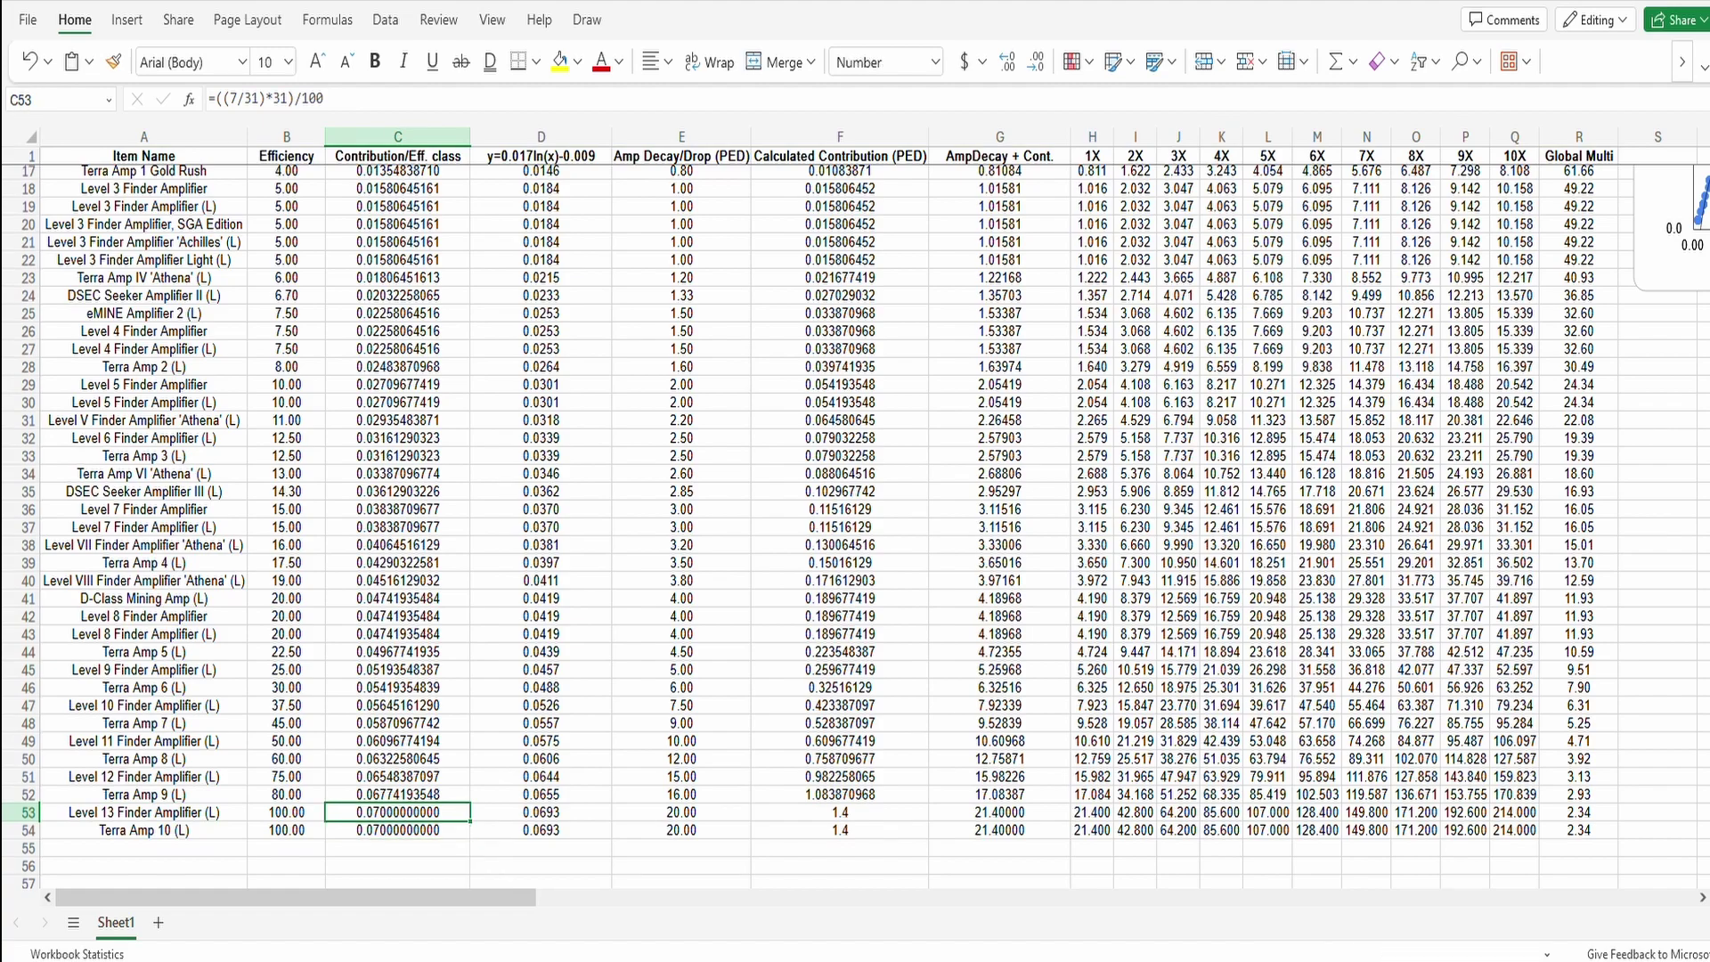
click(398, 830)
drag(398, 812, 398, 830)
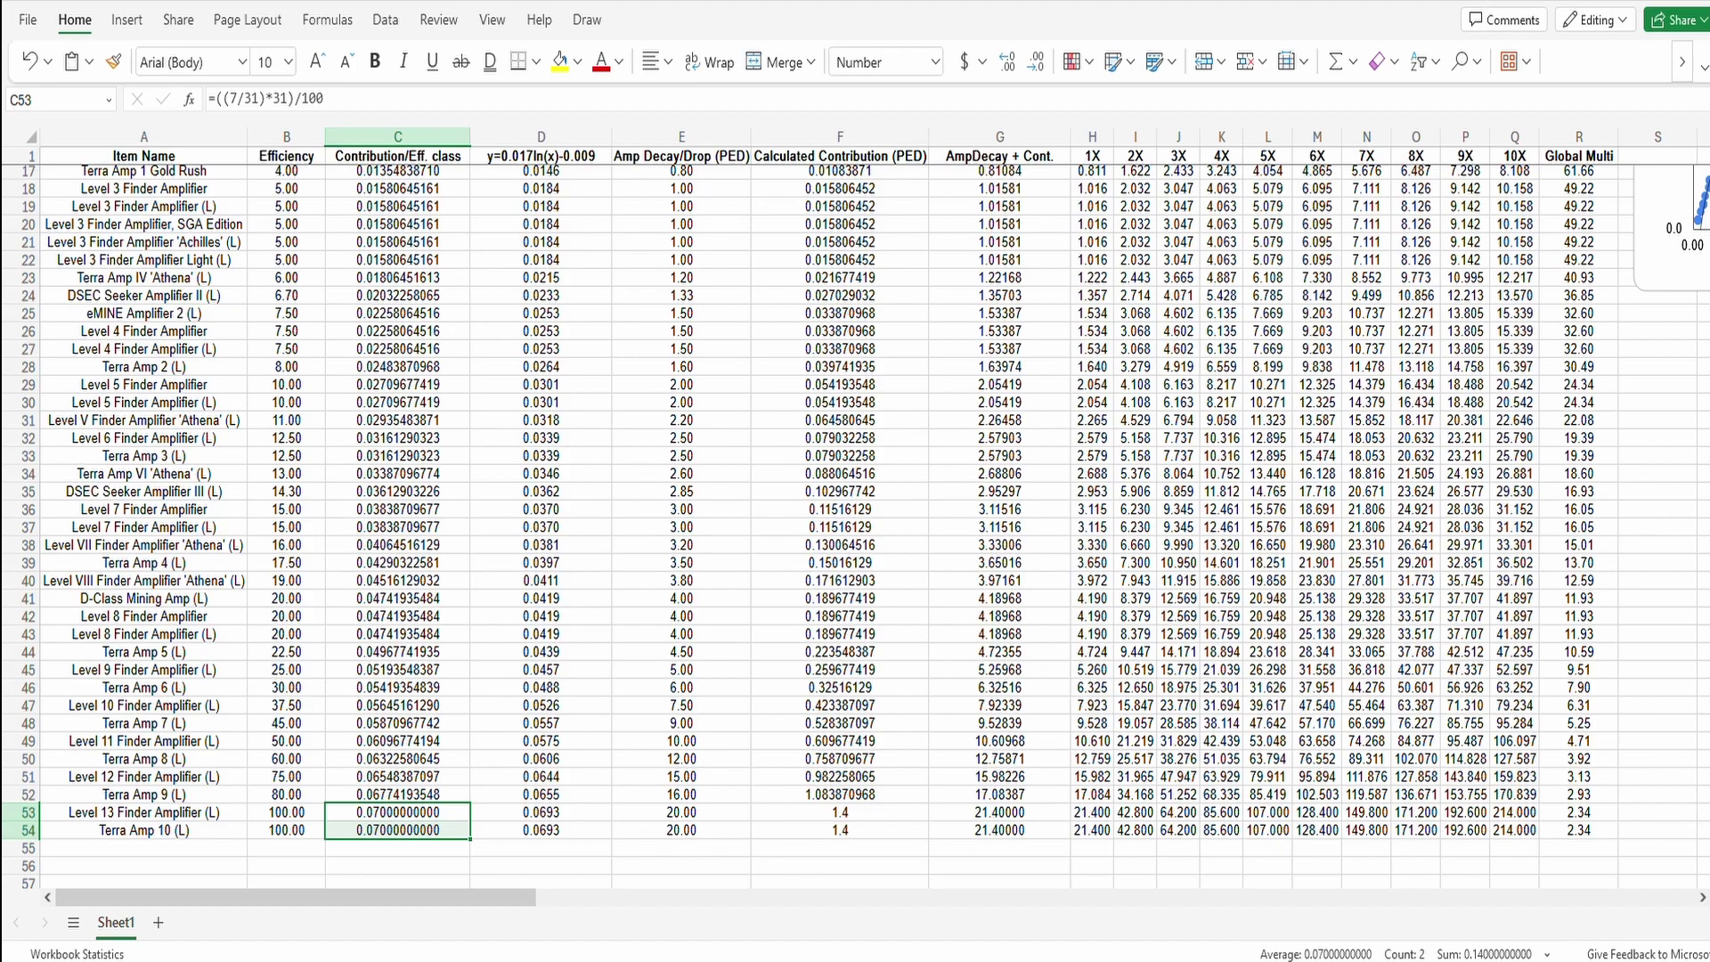
Reselect the Efficiency column and review the efficiency classes from the lowest to the highest amplifier
scroll(855, 525, up, 5)
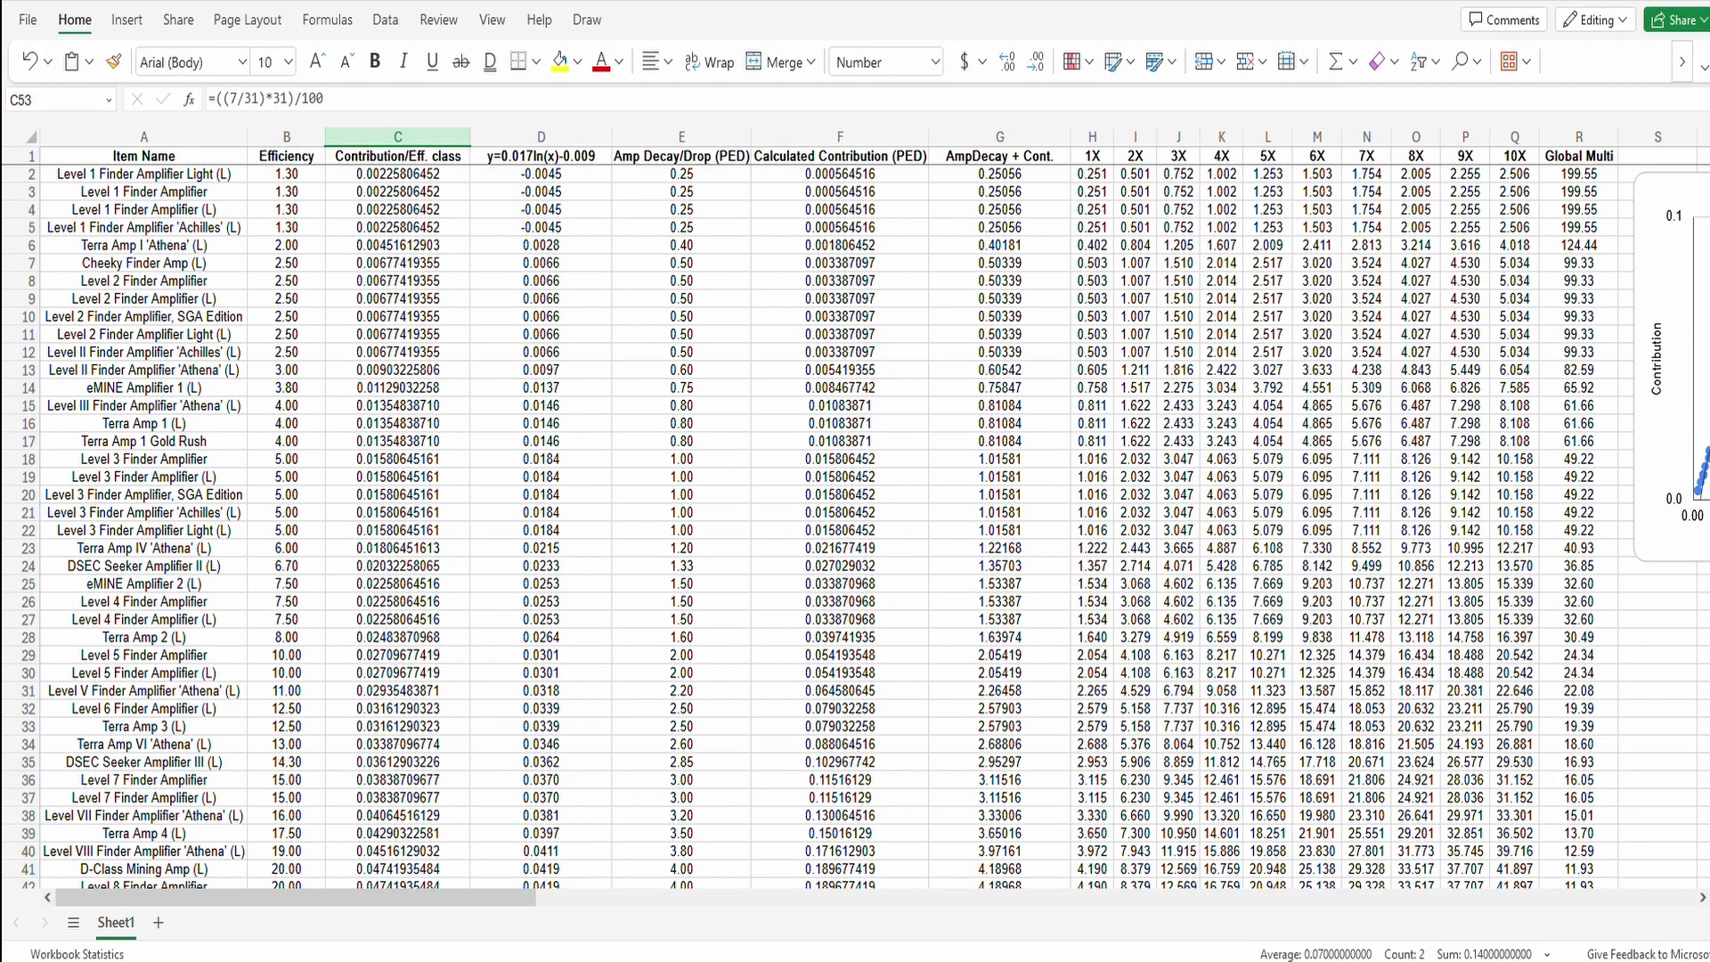
scroll(855, 525, down, 2)
scroll(854, 525, up, 2)
click(285, 136)
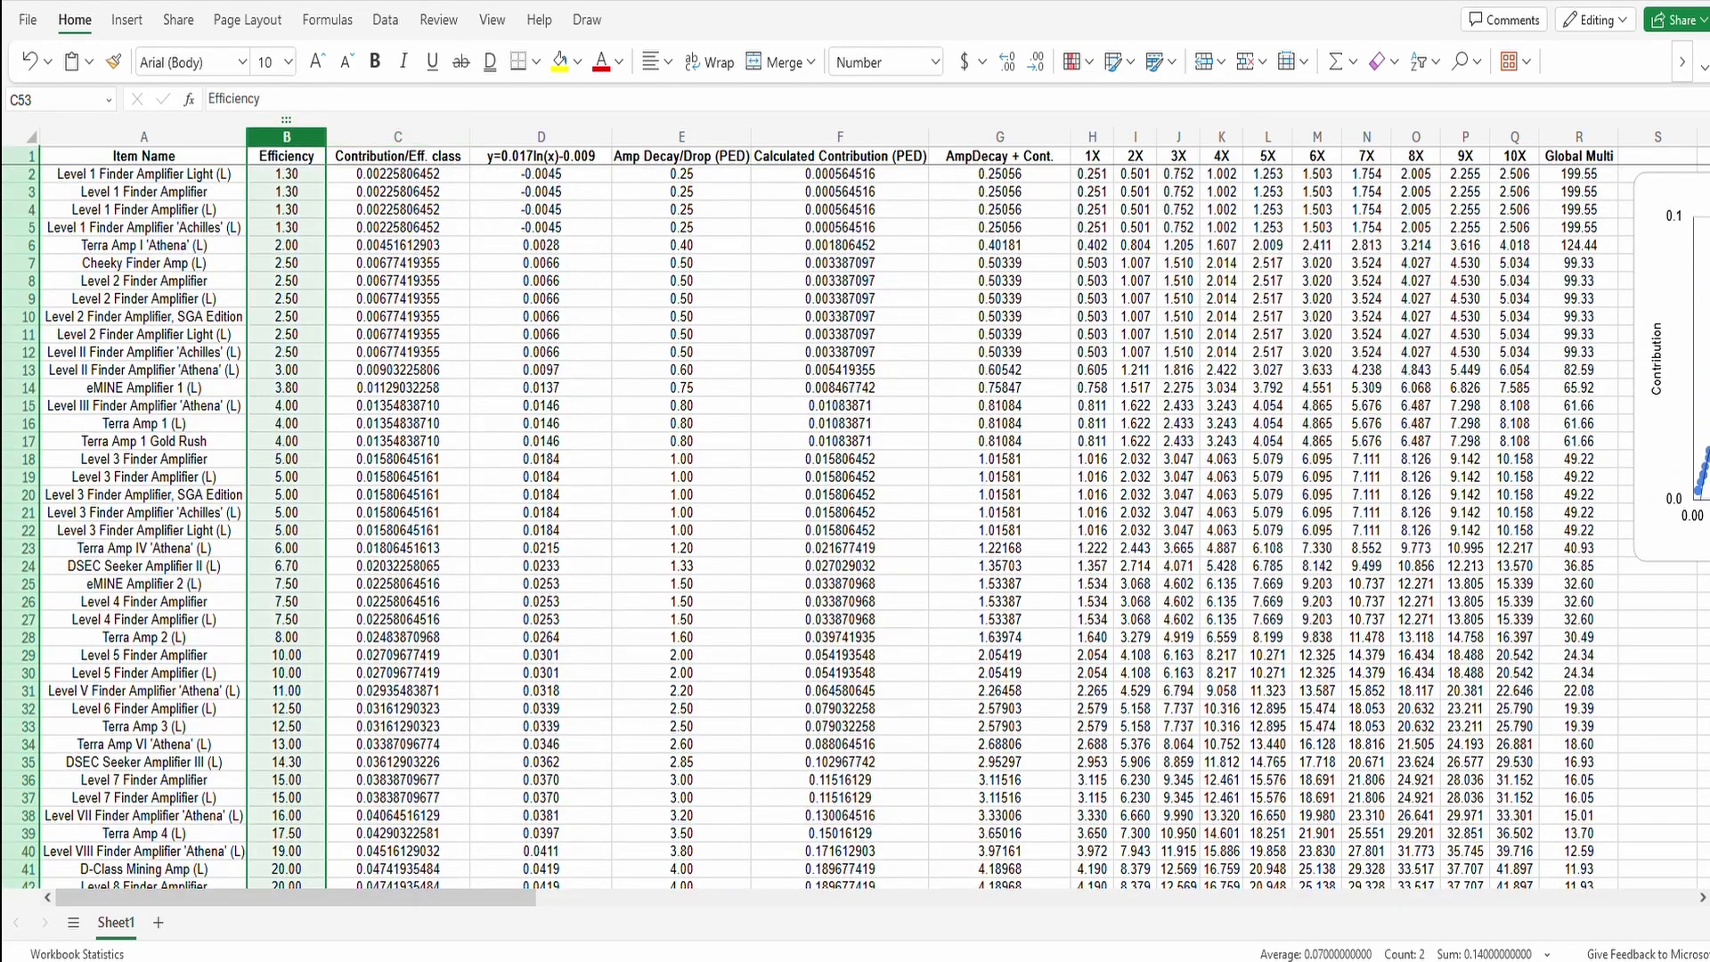
scroll(855, 525, down, 8)
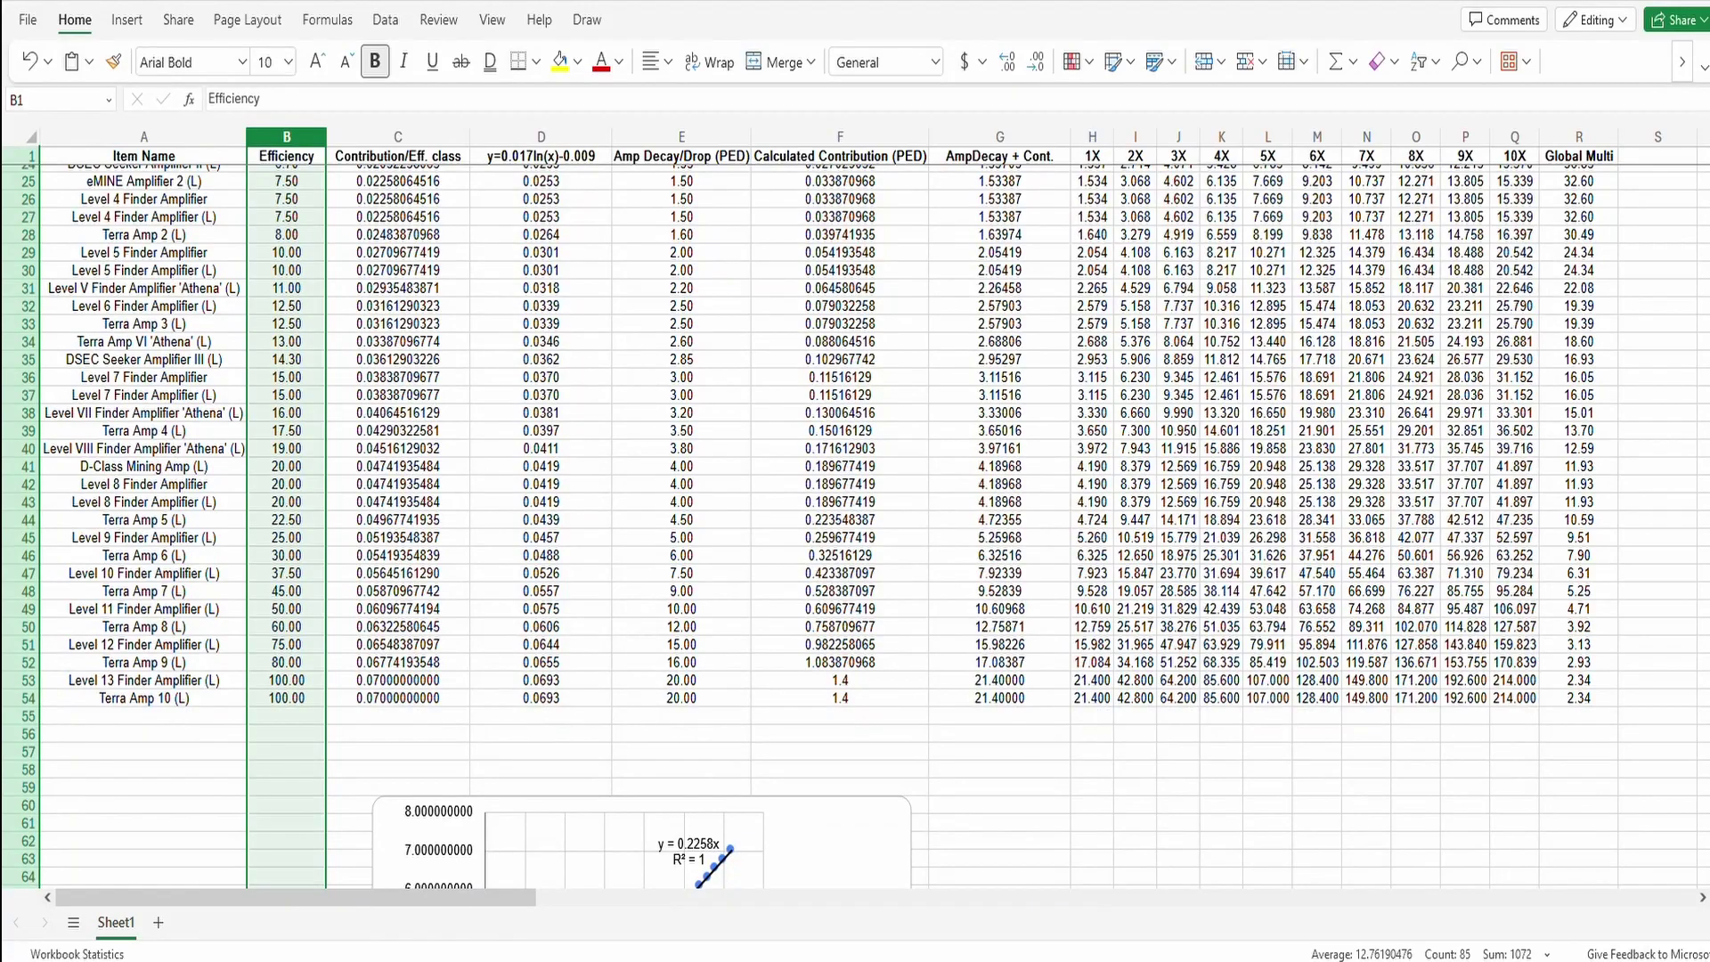
scroll(854, 526, up, 3)
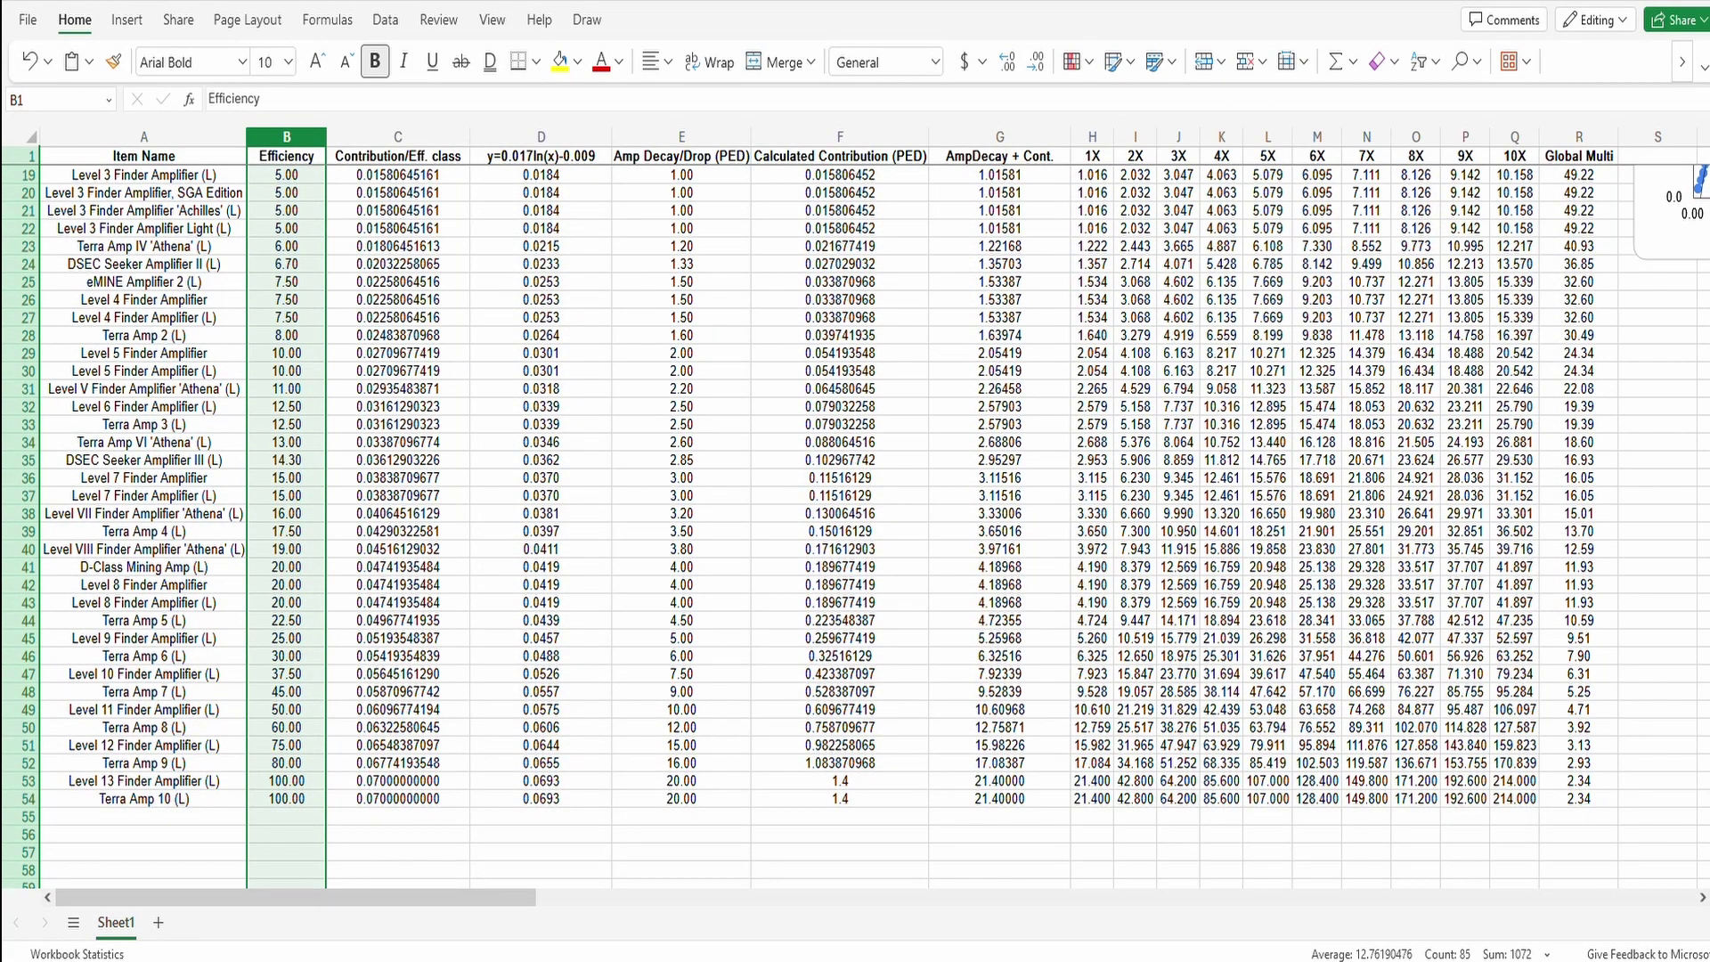
Inspect the contribution formula in C2 for Level 1 Finder Amplifier Light (L) and look over the rest of that column
scroll(854, 525, up, 6)
click(397, 174)
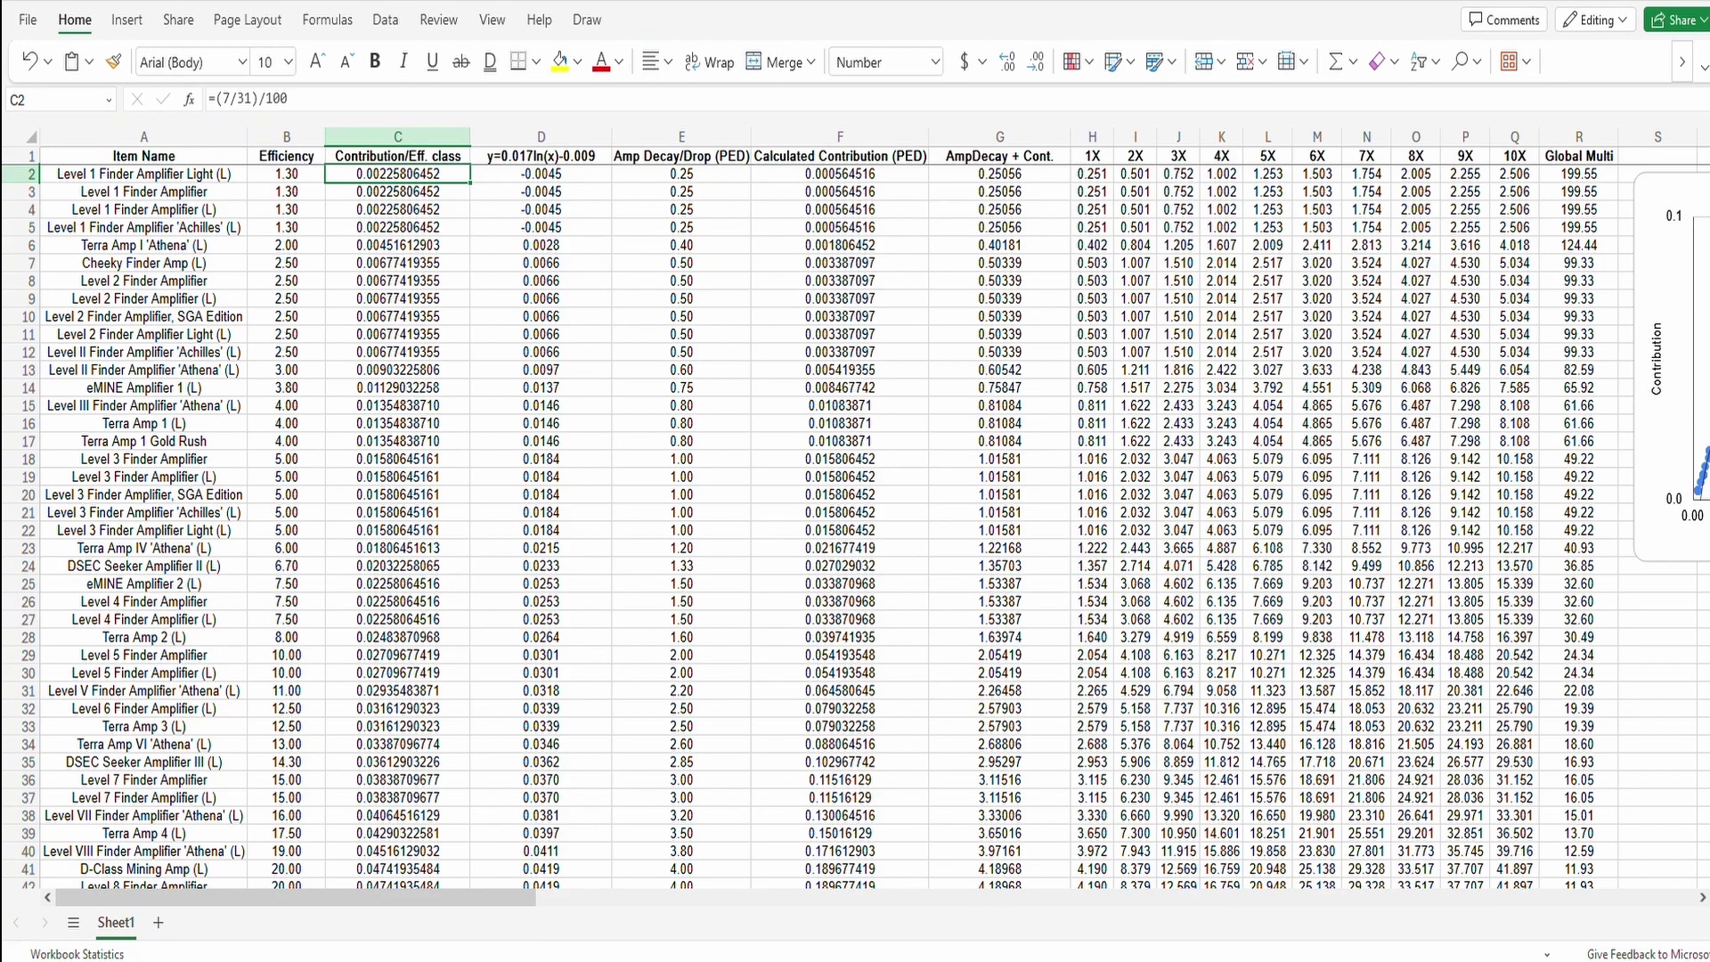
scroll(854, 526, down, 6)
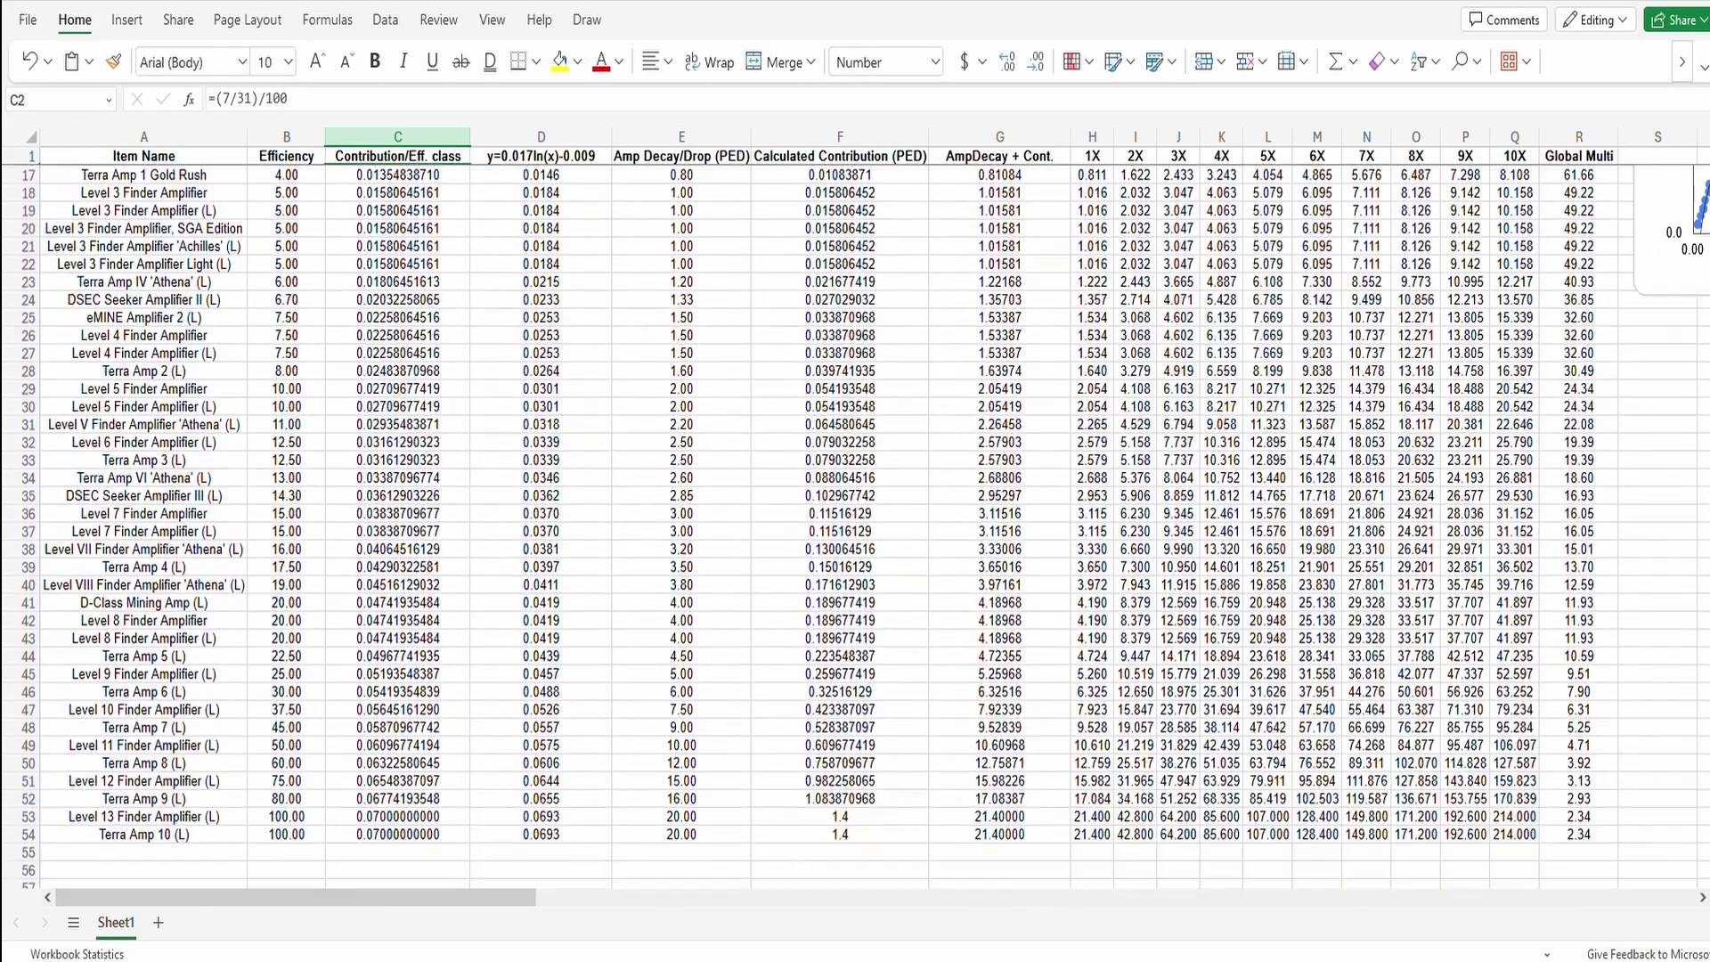
scroll(855, 525, up, 6)
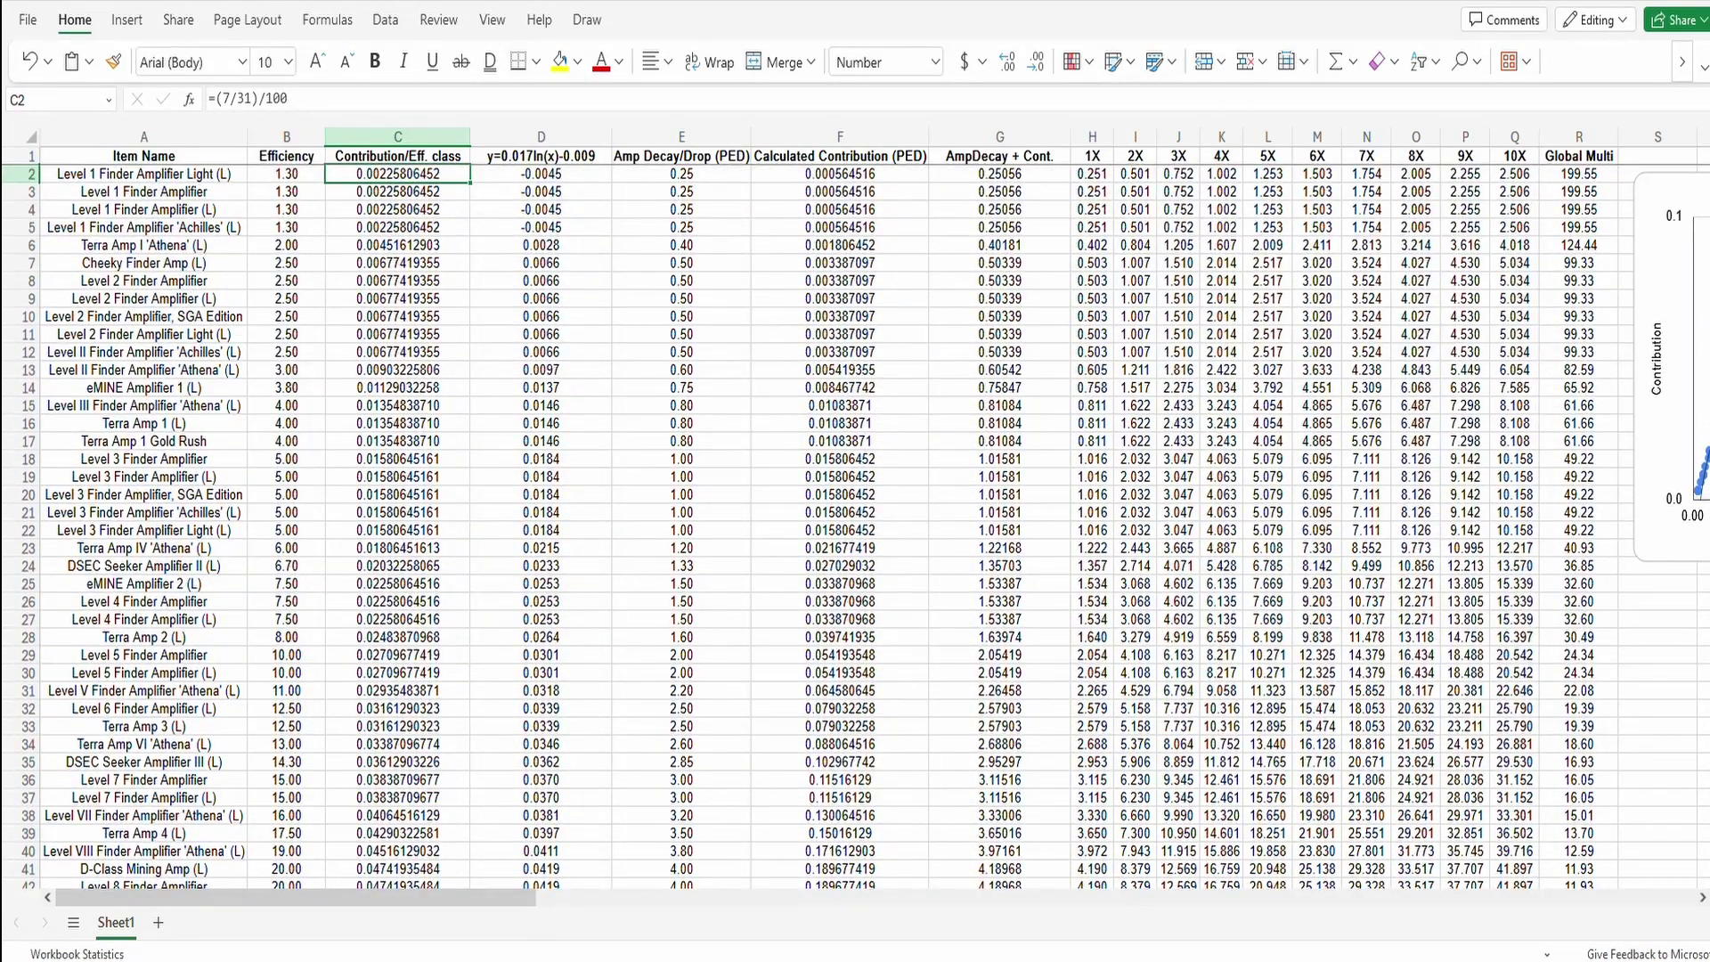
View and select the Contribution vs. Efficiency Class chart beside the table
scroll(854, 517, right, 10)
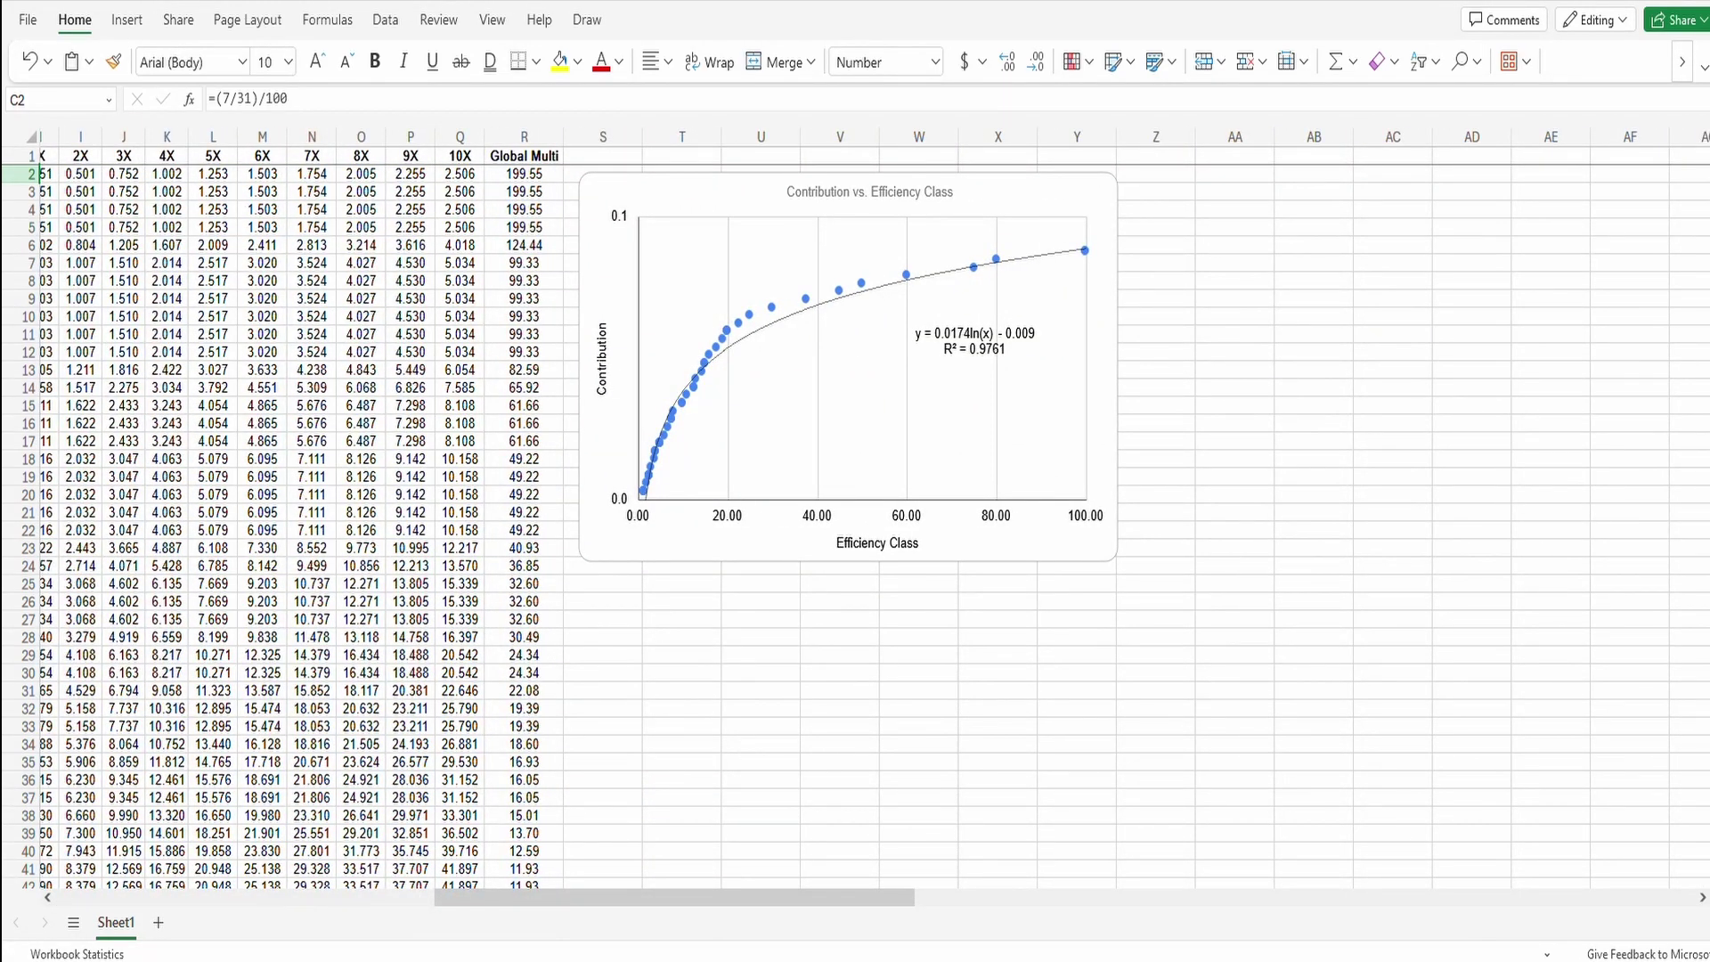
click(847, 366)
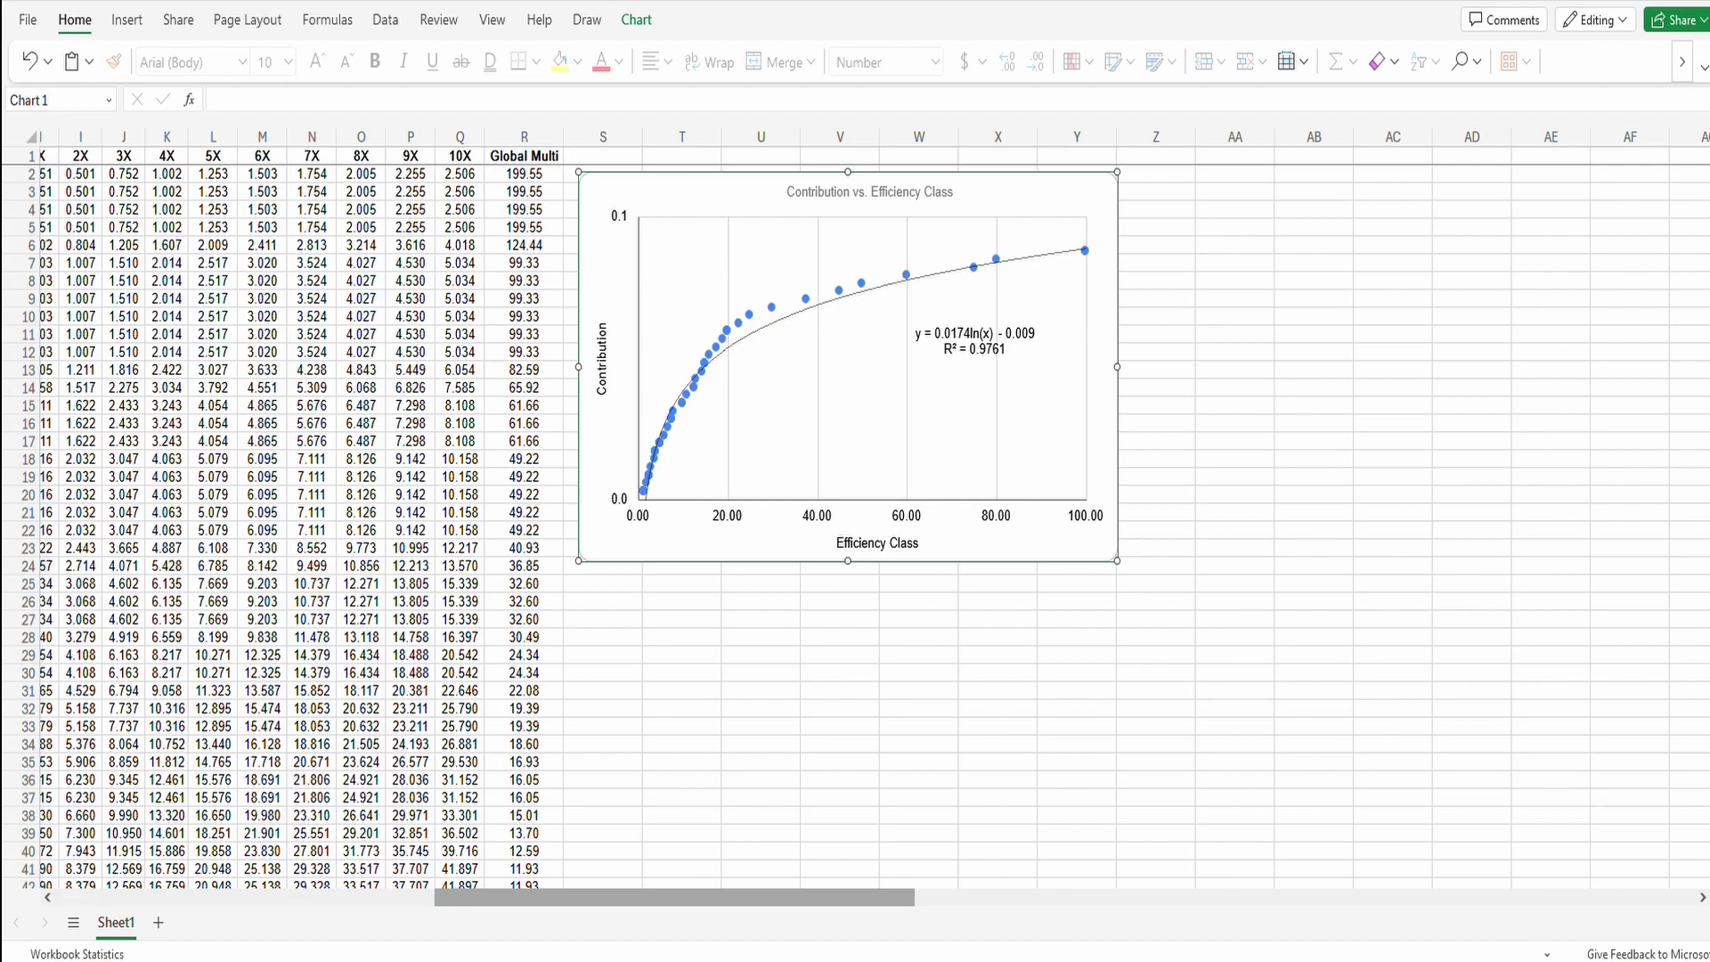
Select the y=0.017ln(x)-0.009 column and compare its values with the chart's trendline equation
drag(674, 897, 294, 897)
click(540, 136)
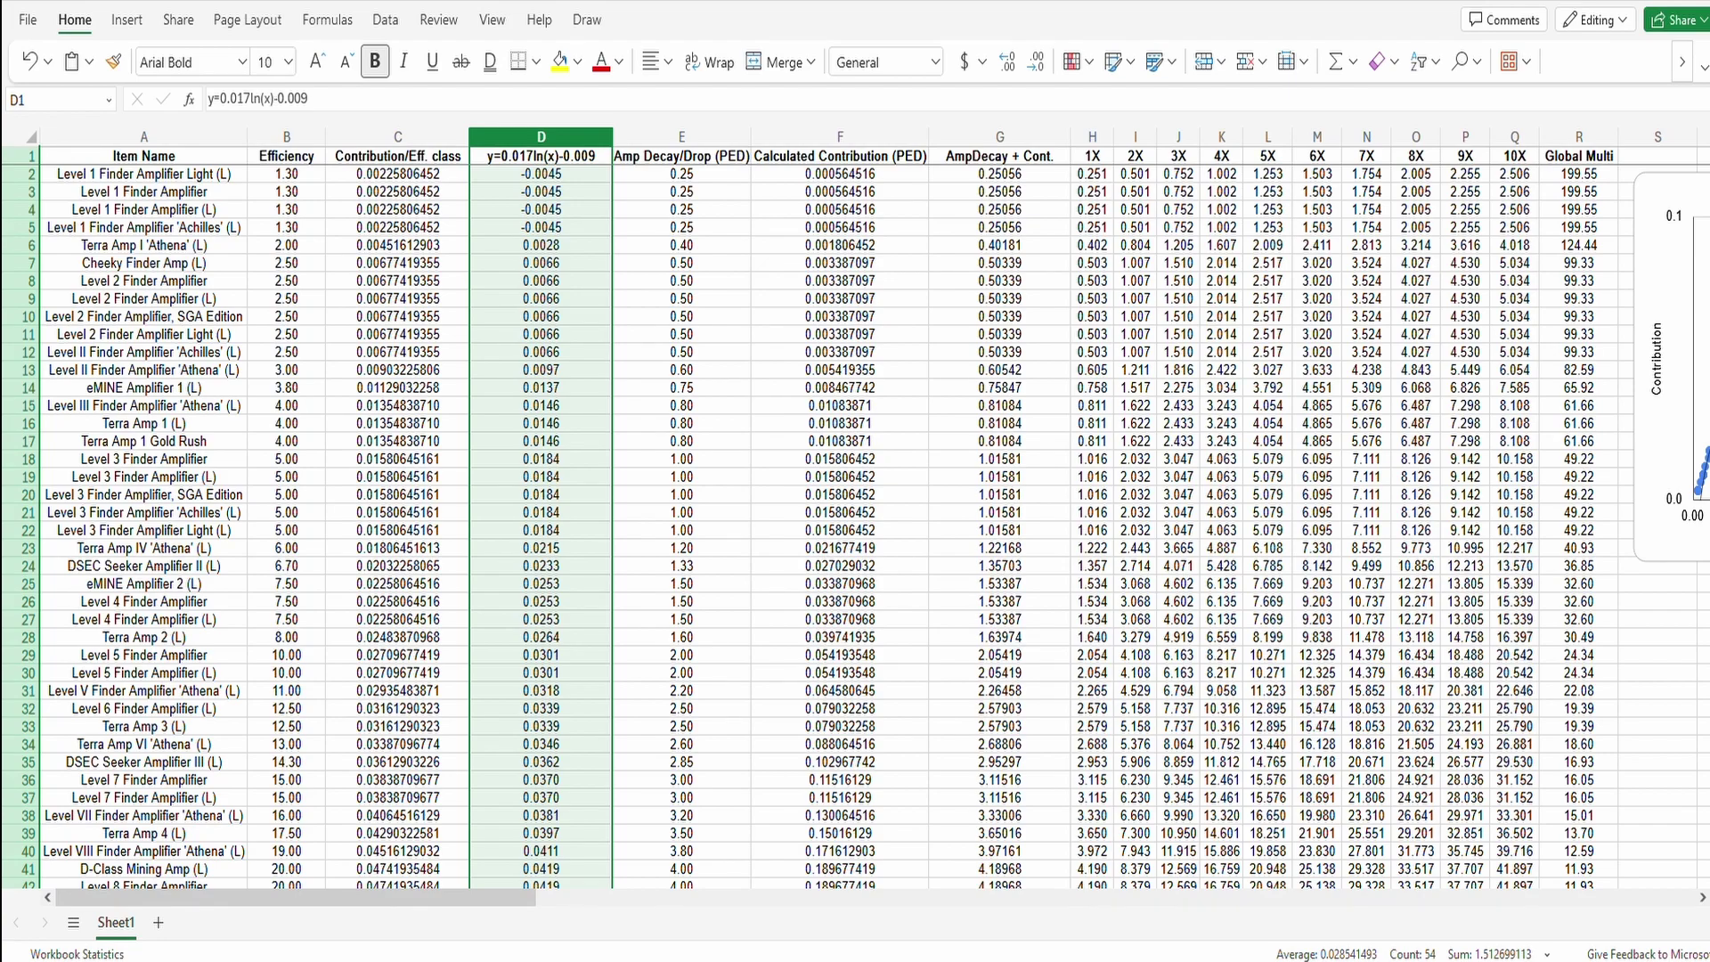
scroll(874, 517, right, 5)
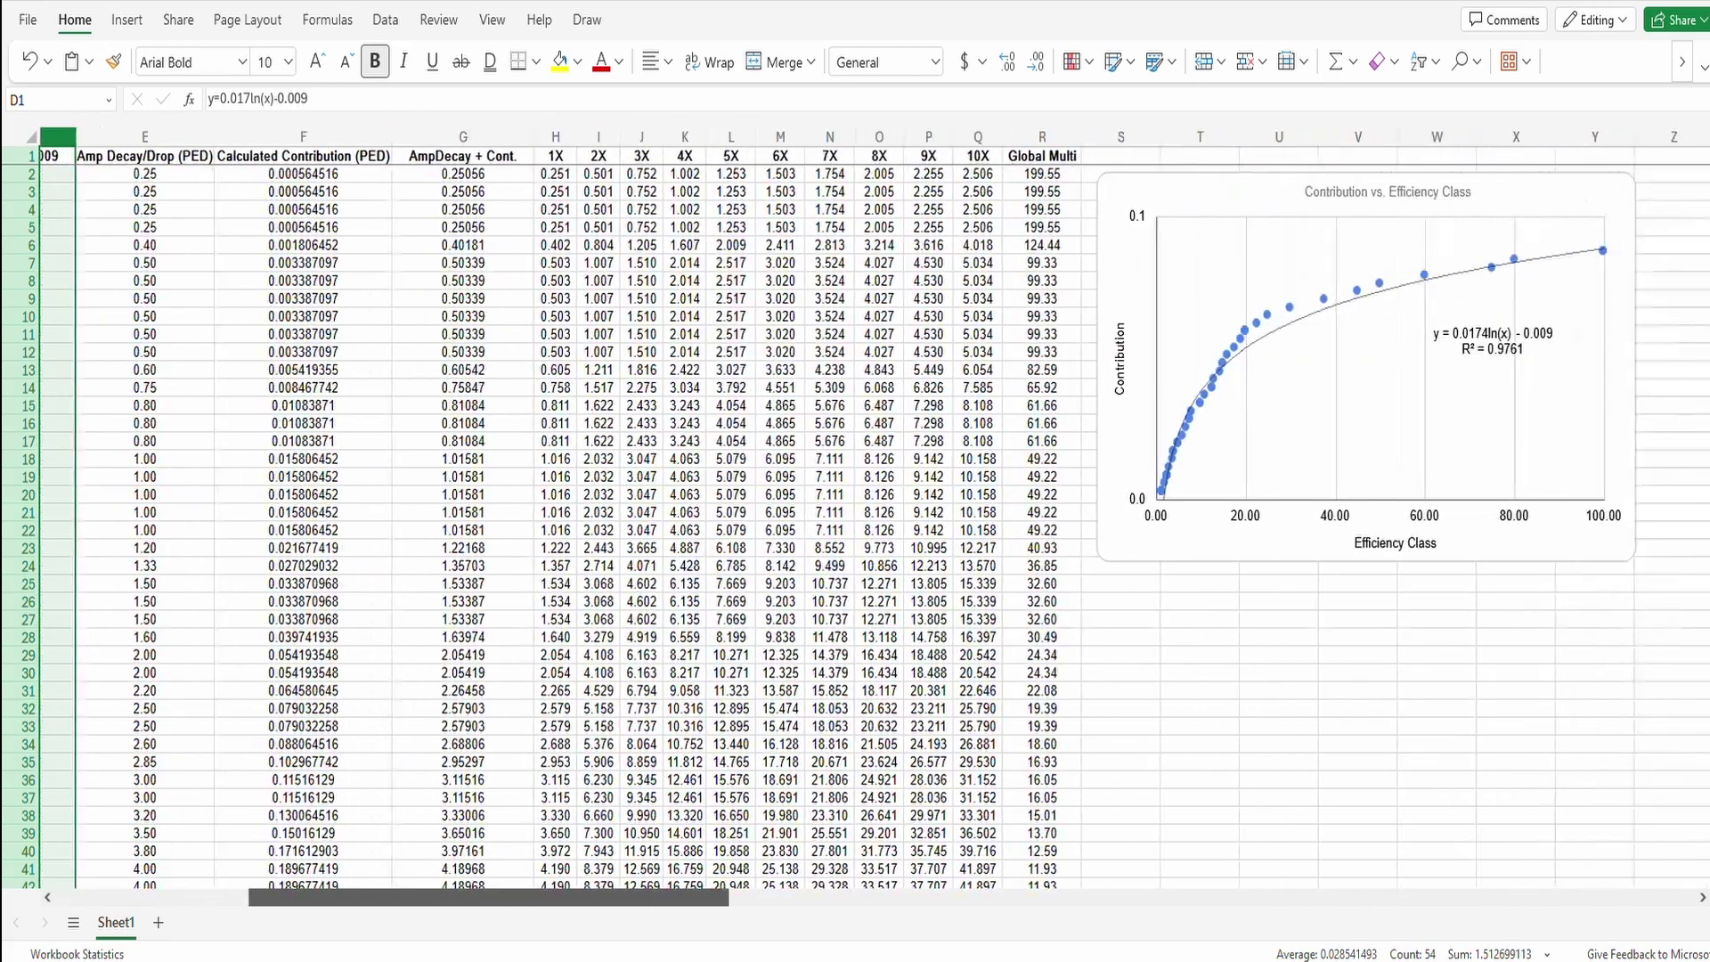
scroll(873, 517, left, 5)
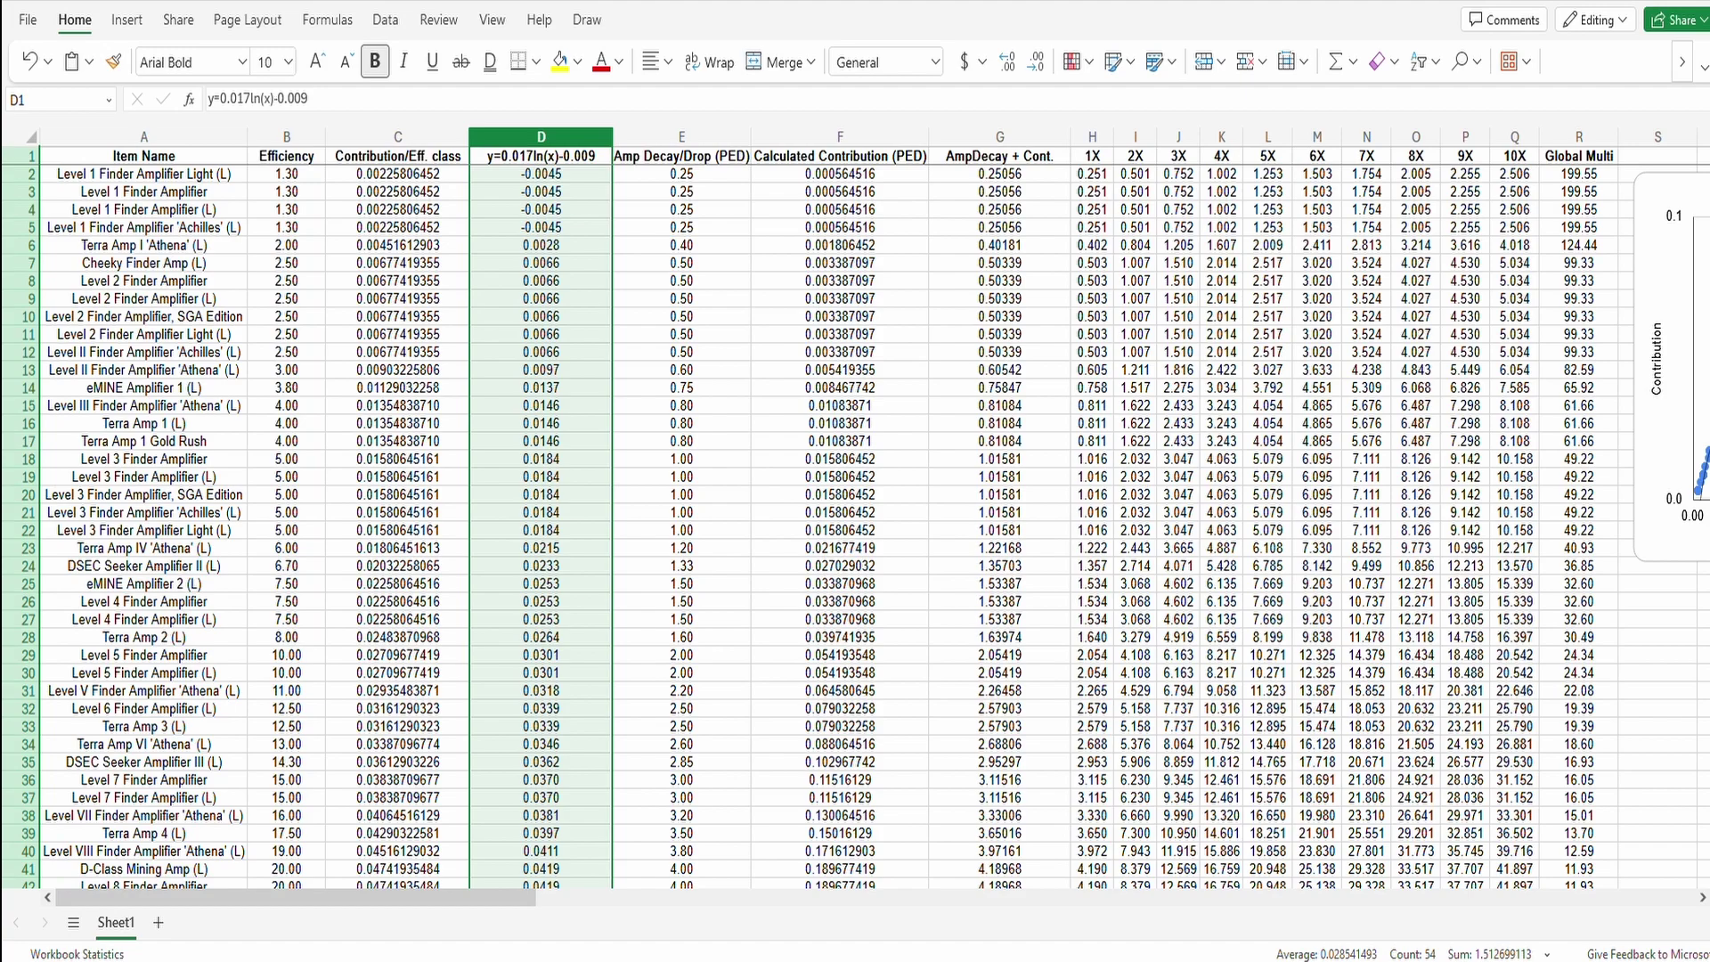
scroll(854, 525, down, 4)
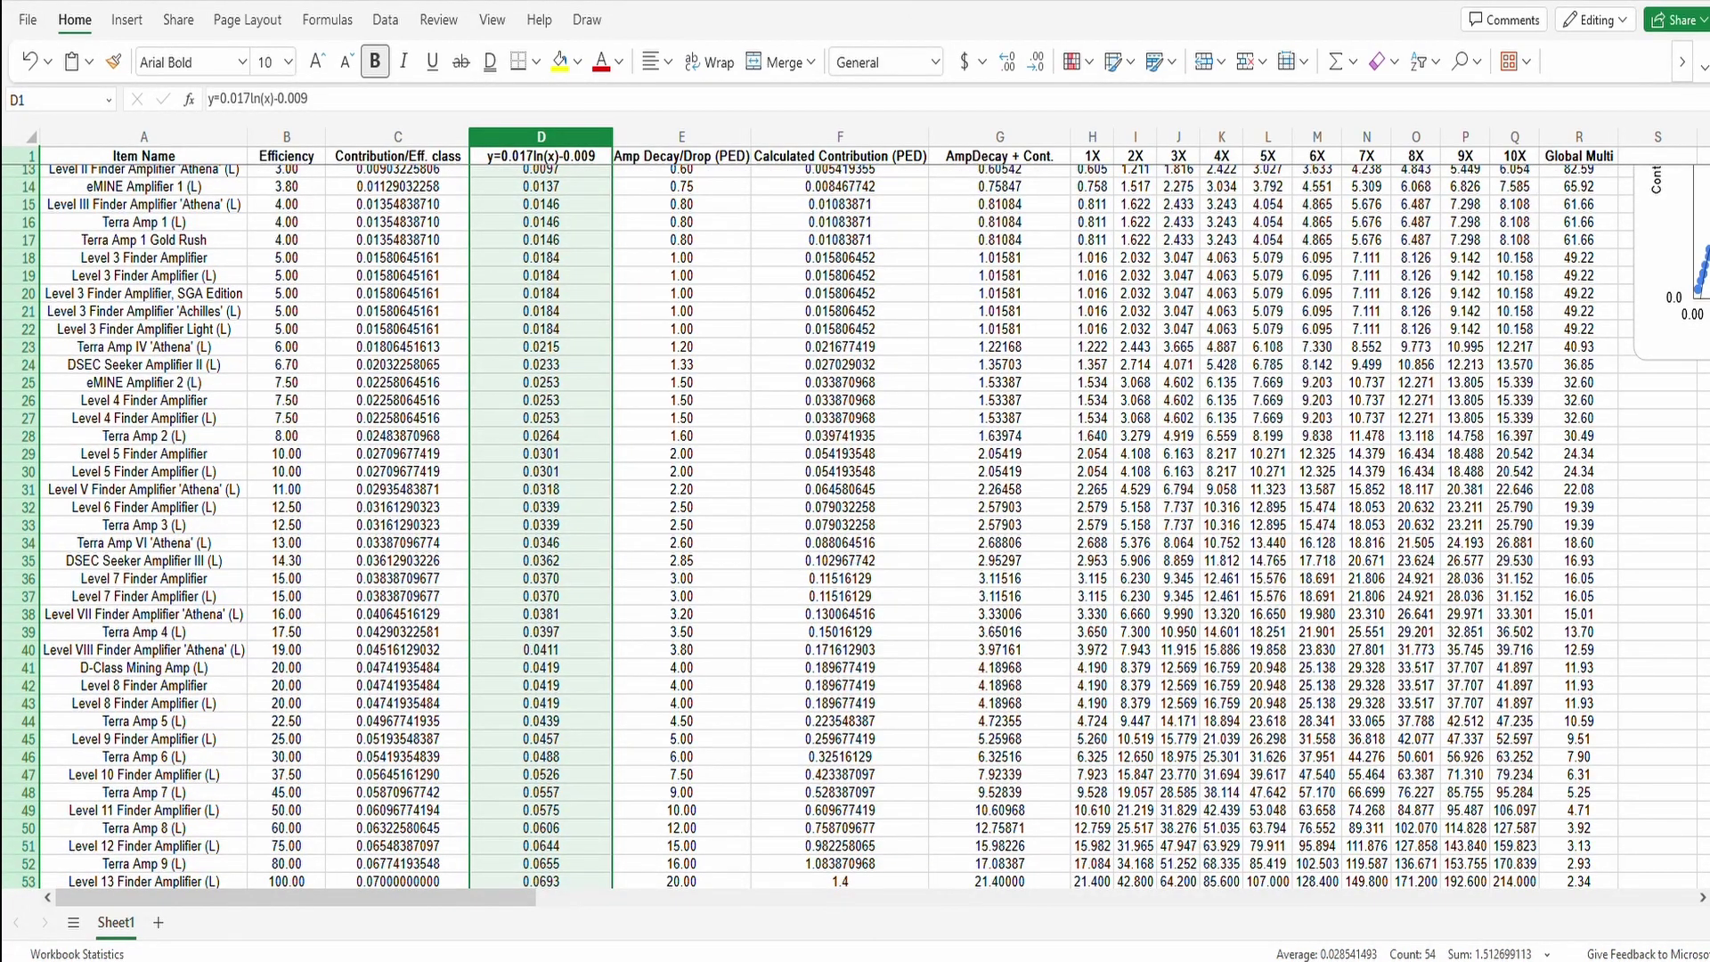
Inspect the Calculated Contribution formula in F2 and highlight the Amp Decay/Drop and Contribution/Eff. class columns it multiplies
scroll(855, 526, down, 4)
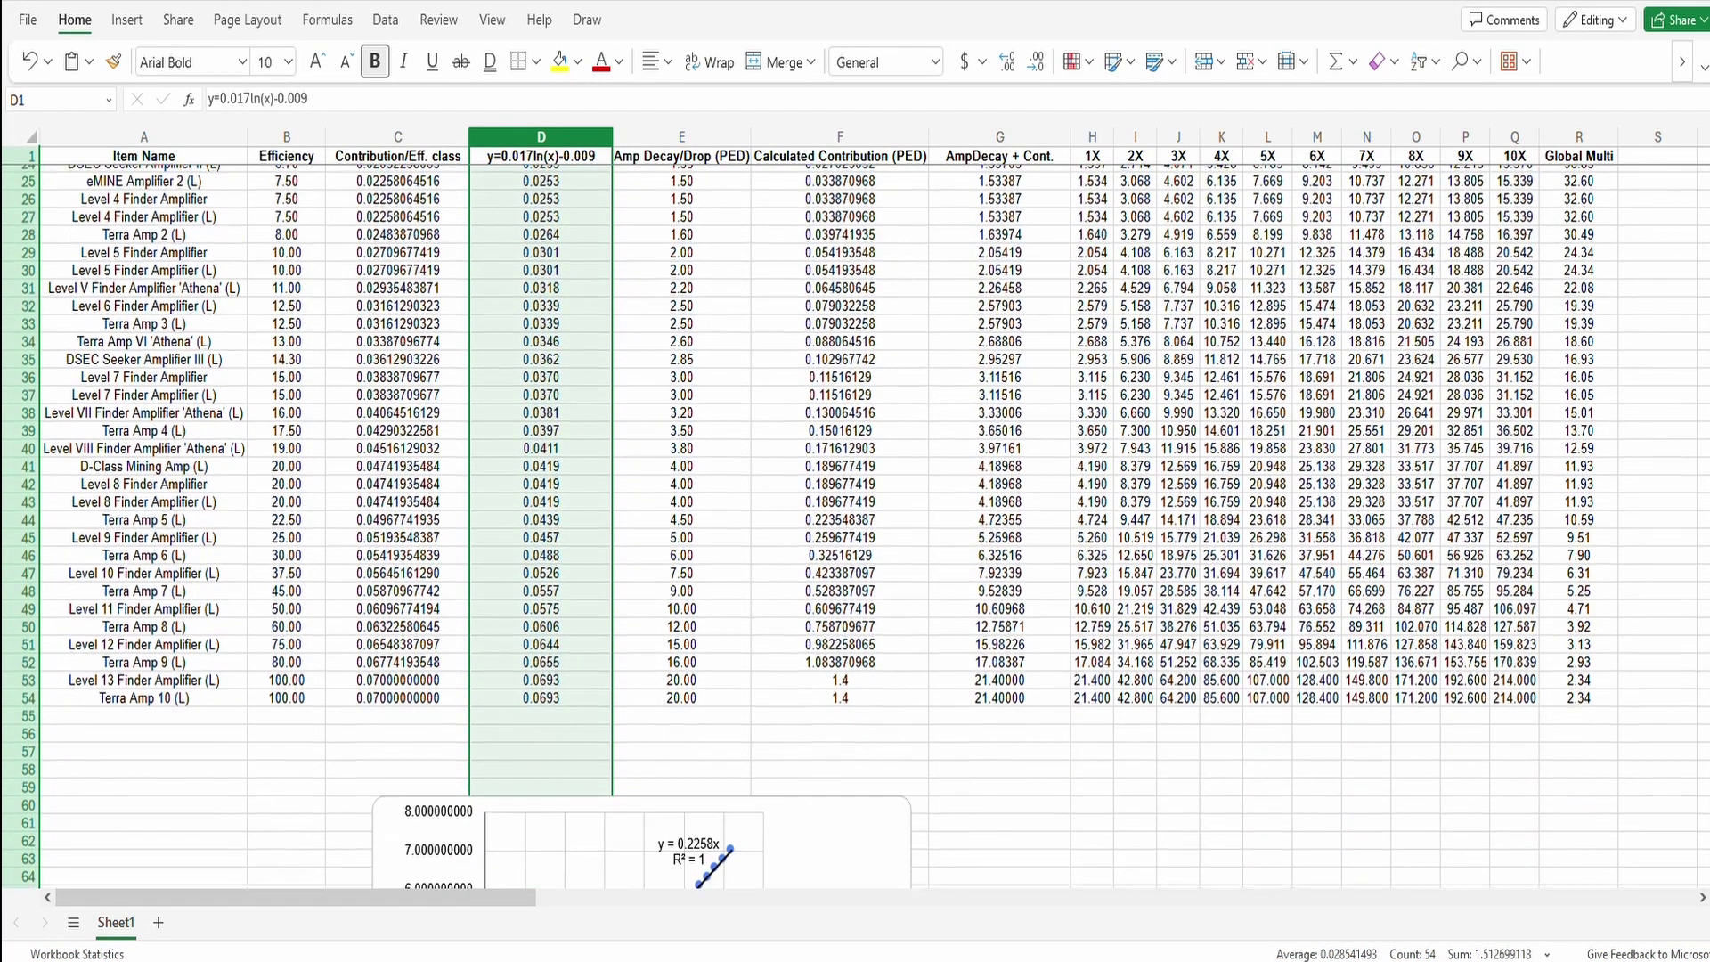
scroll(855, 525, up, 8)
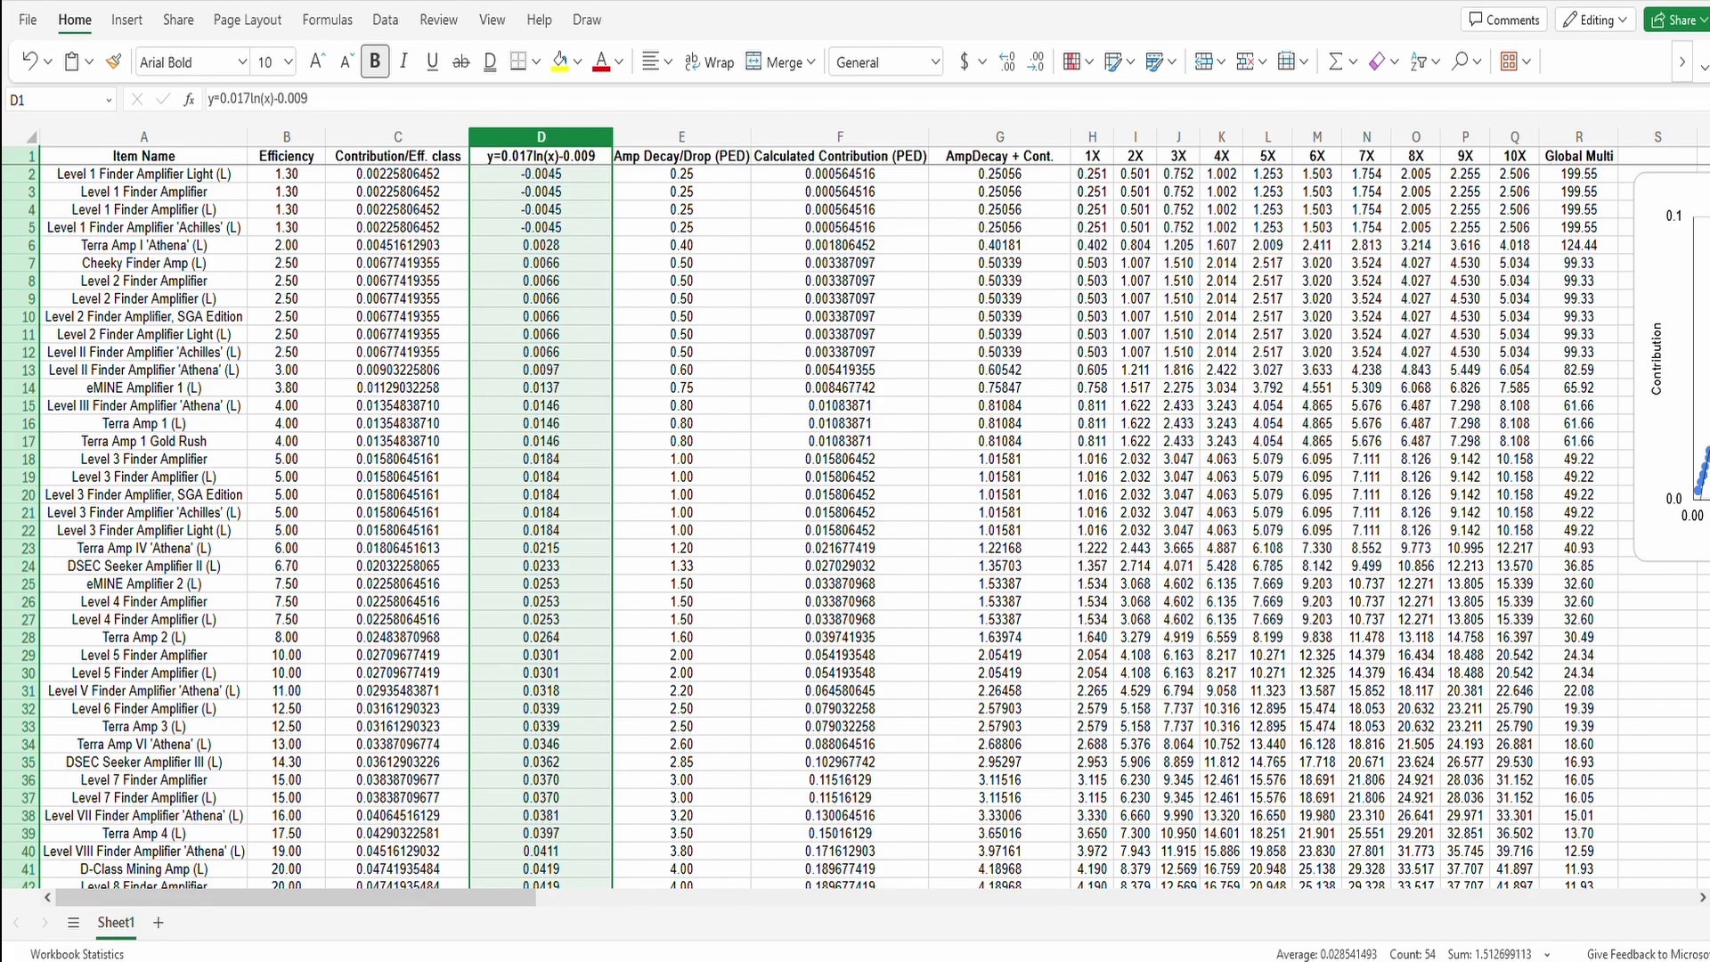
click(838, 174)
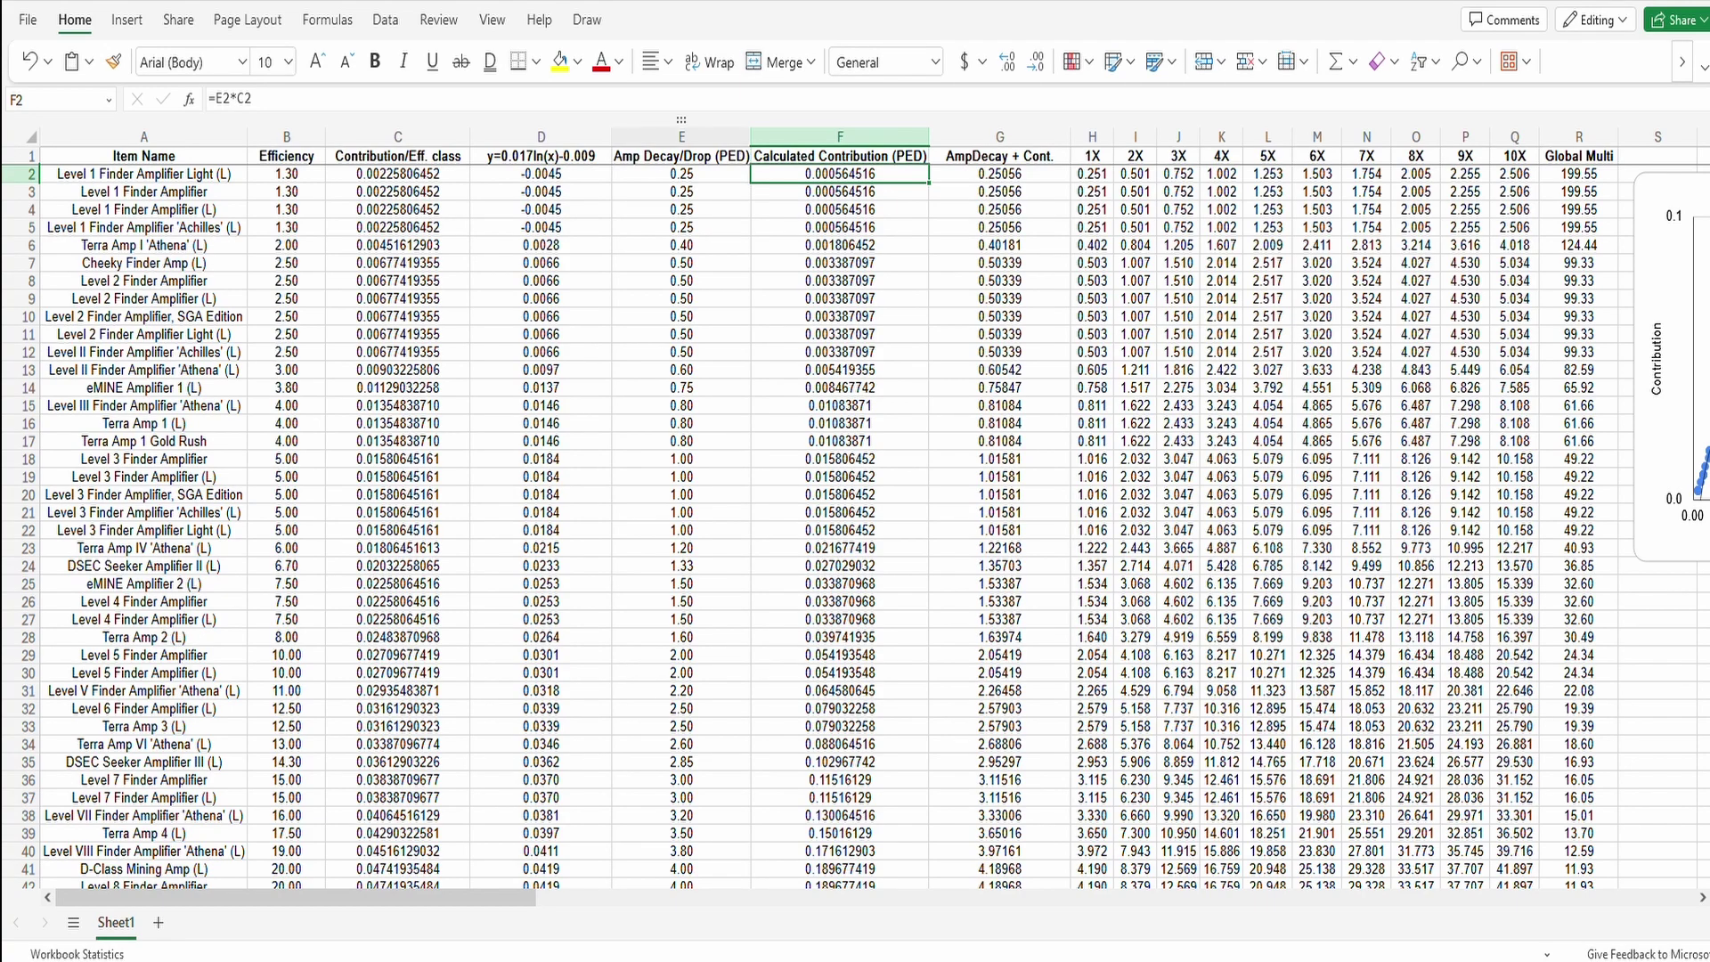
click(680, 136)
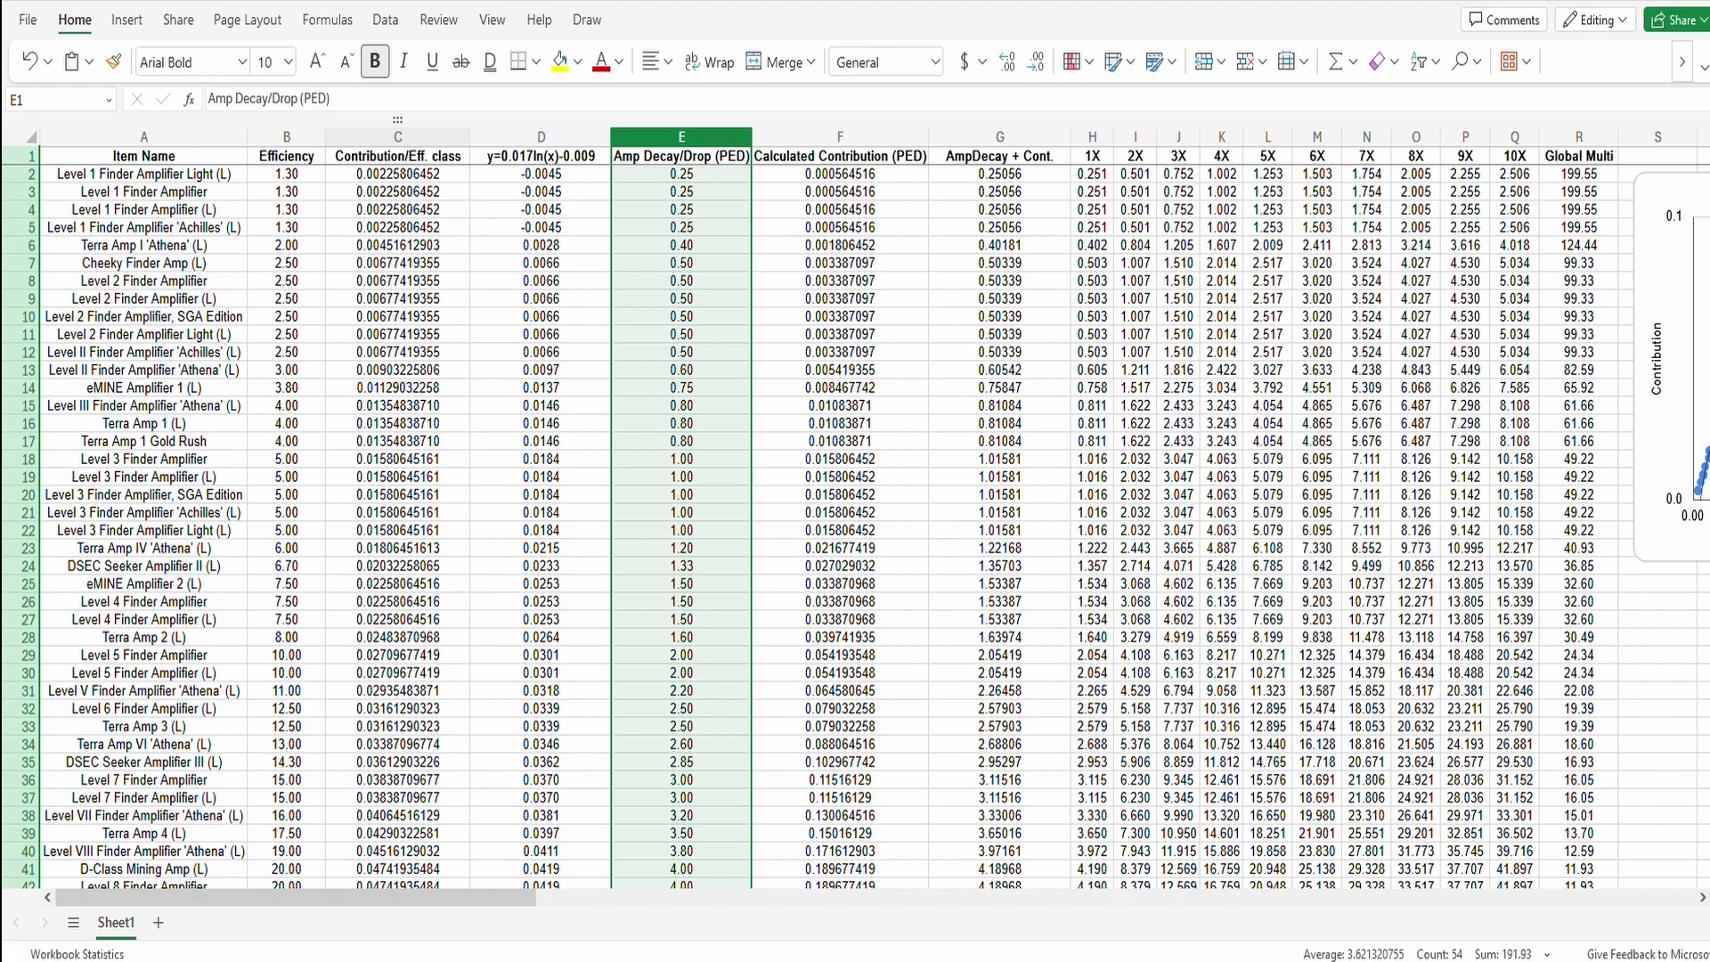
ctrl+click(397, 136)
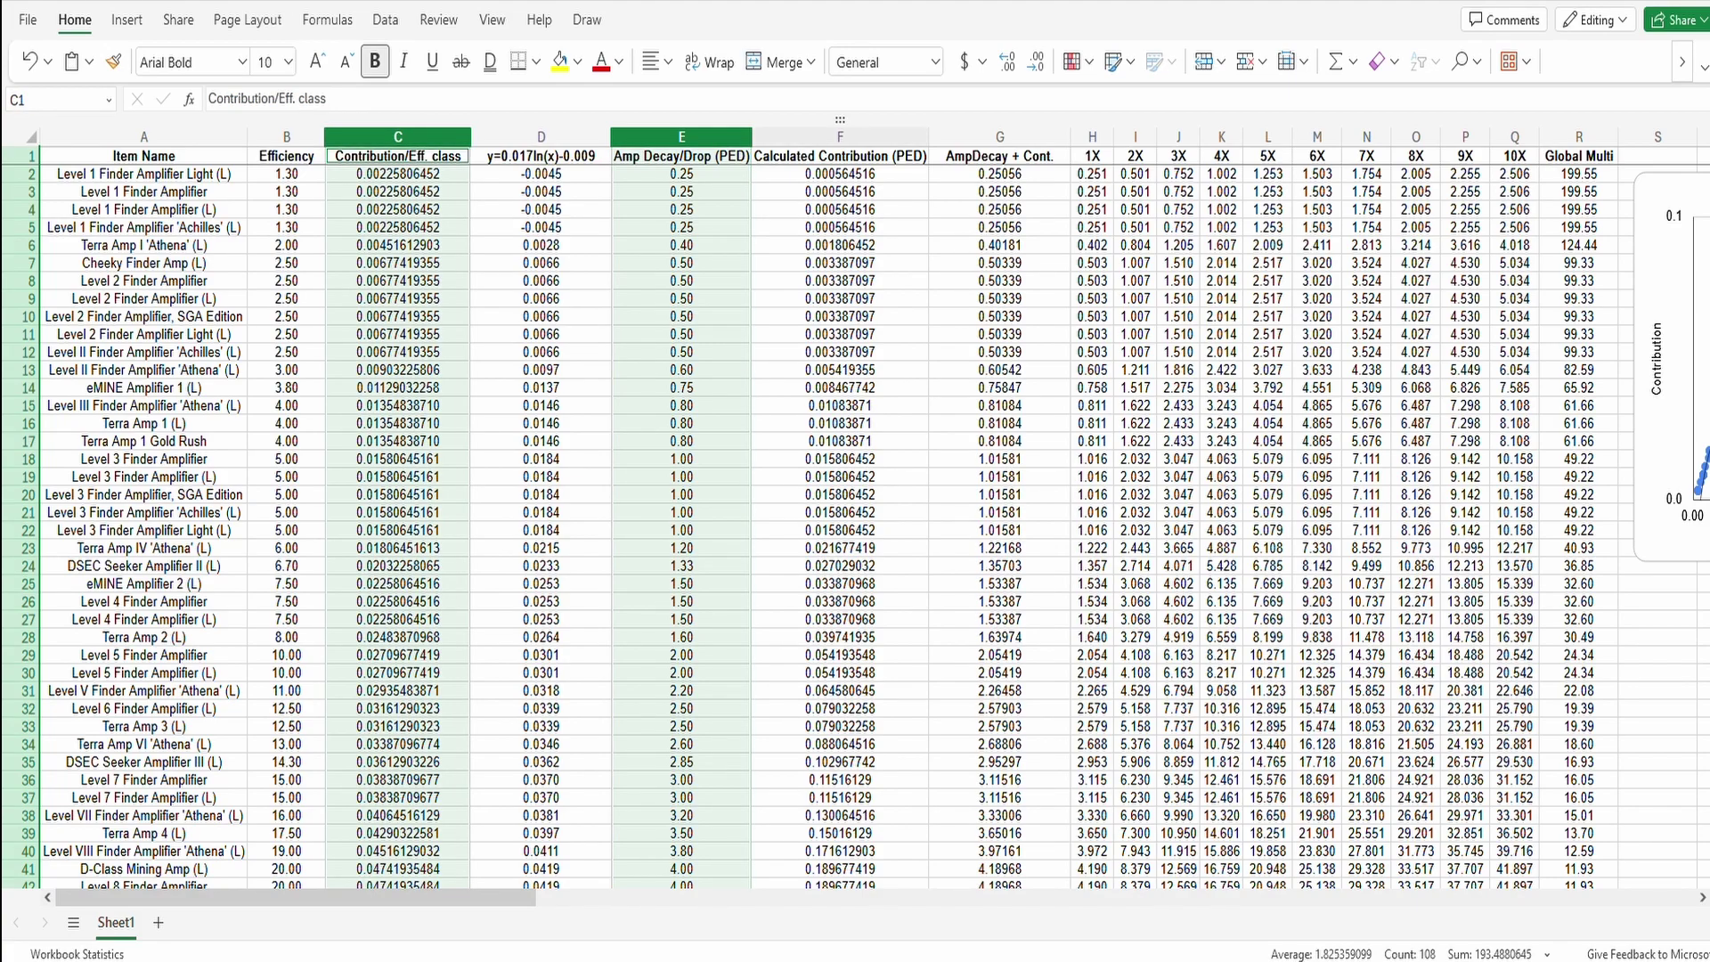
click(840, 136)
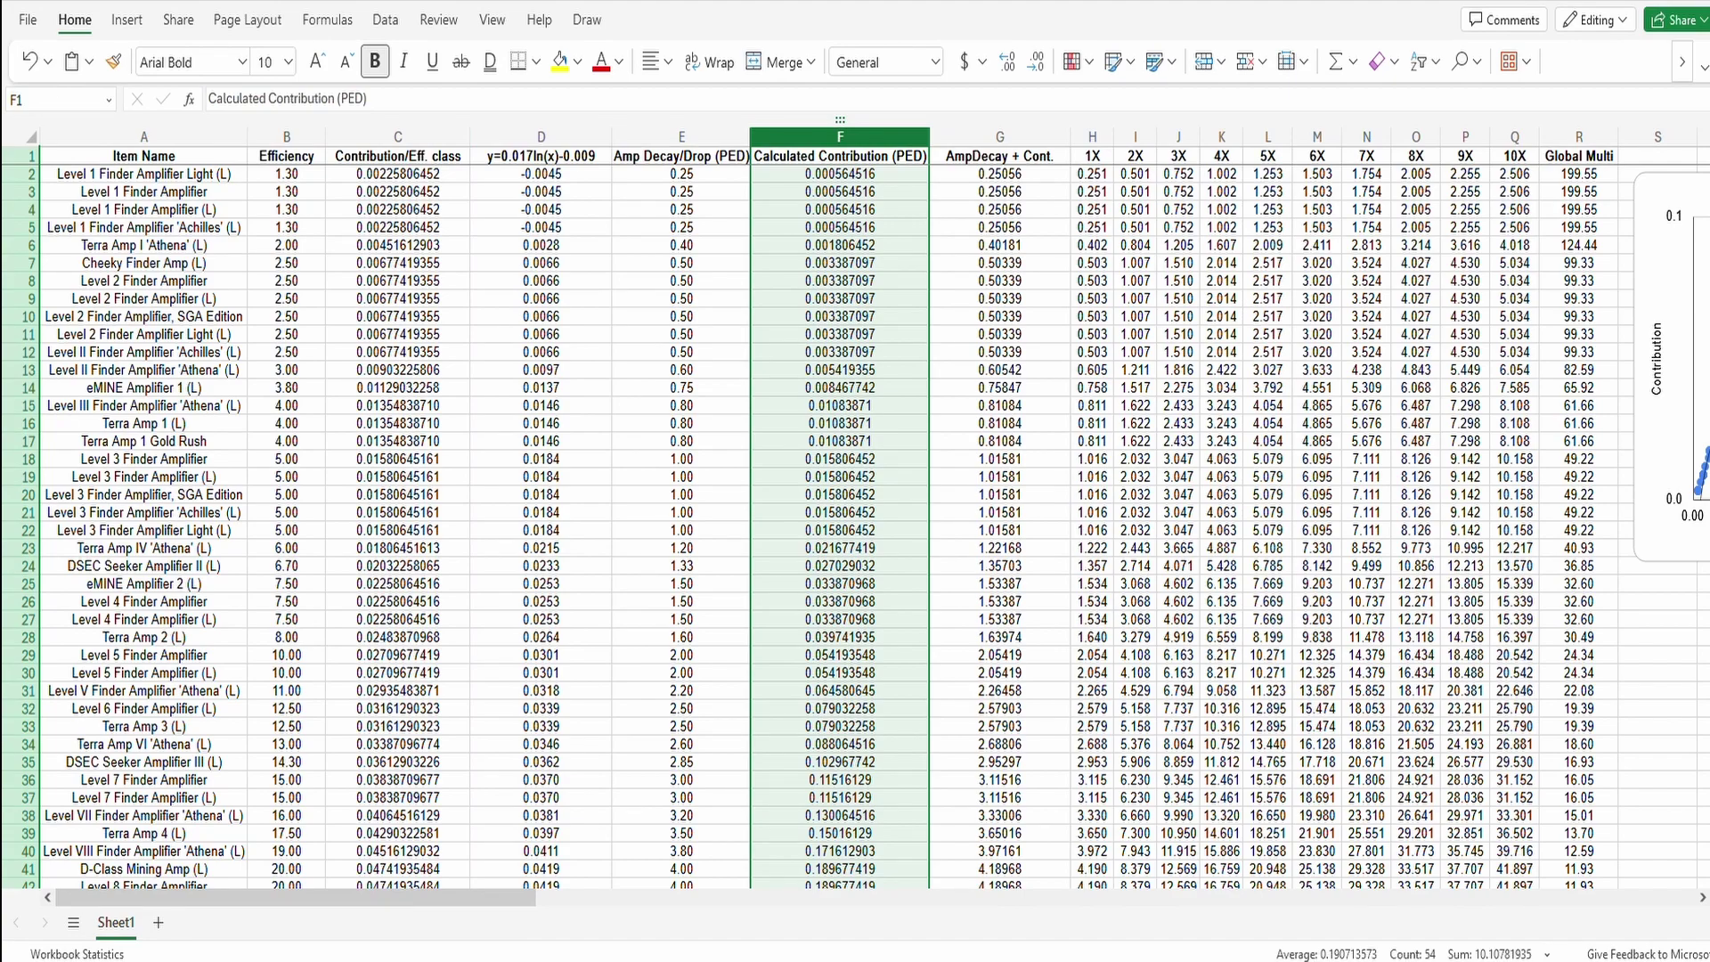
click(839, 173)
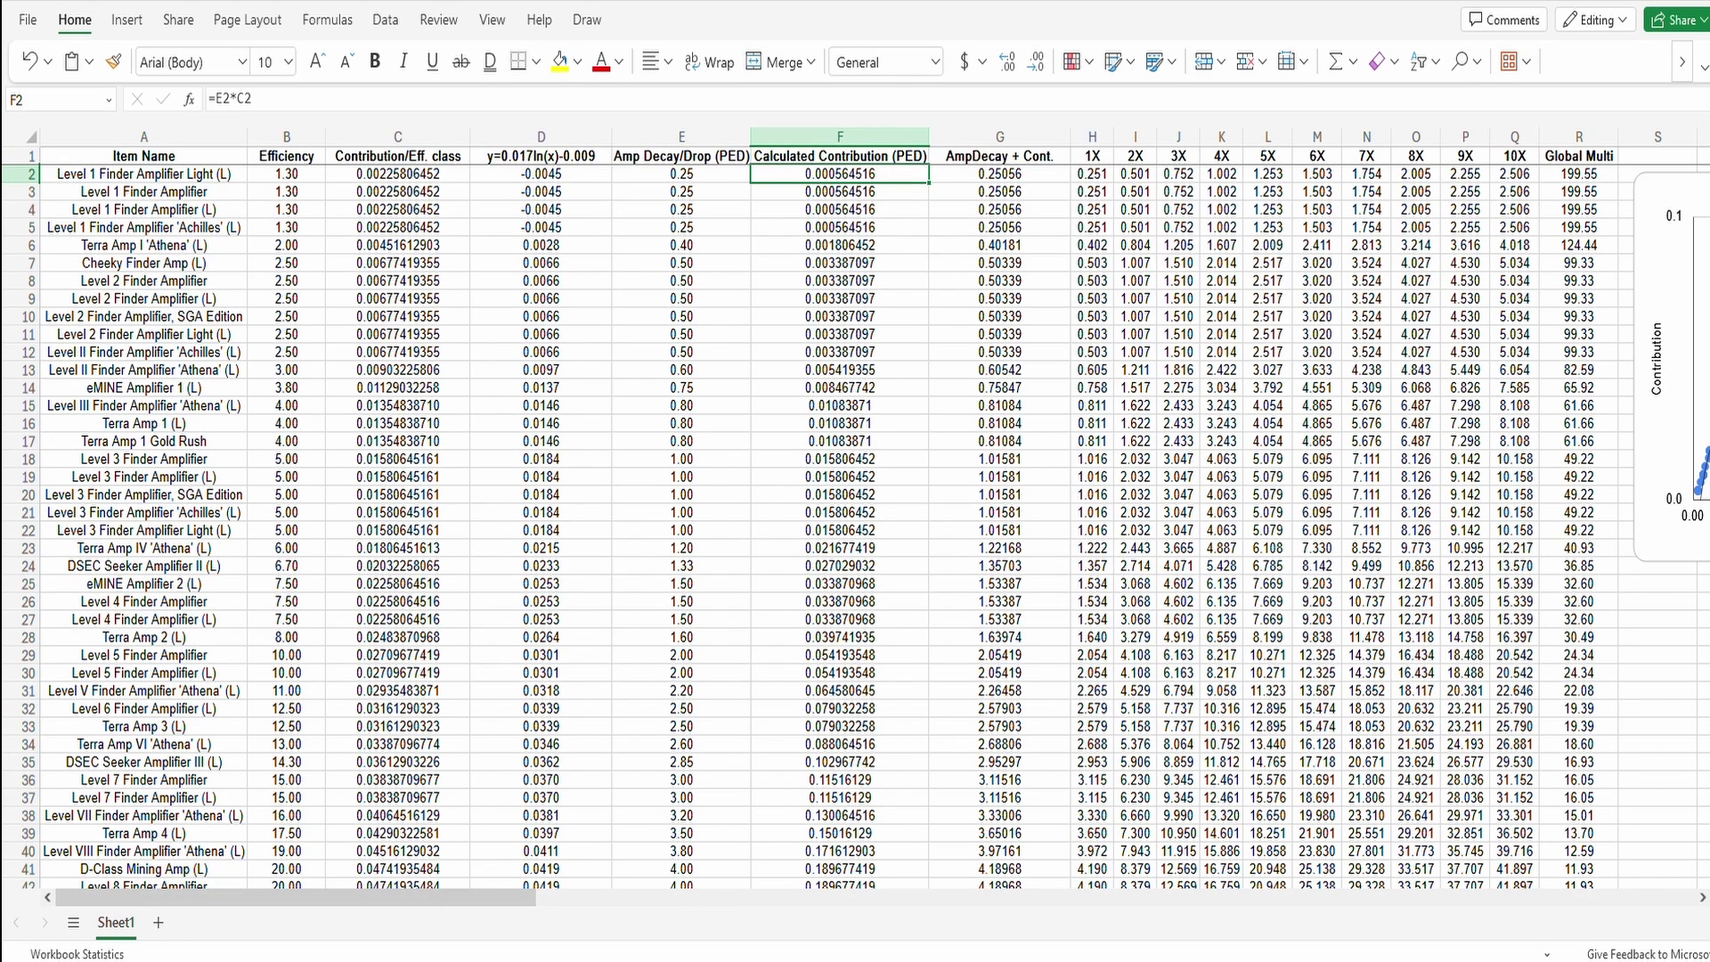
Compare the Calculated Contribution formulas of the two highest amplifiers, Level 13 Finder Amplifier (L) and Terra Amp 10 (L)
scroll(854, 526, down, 8)
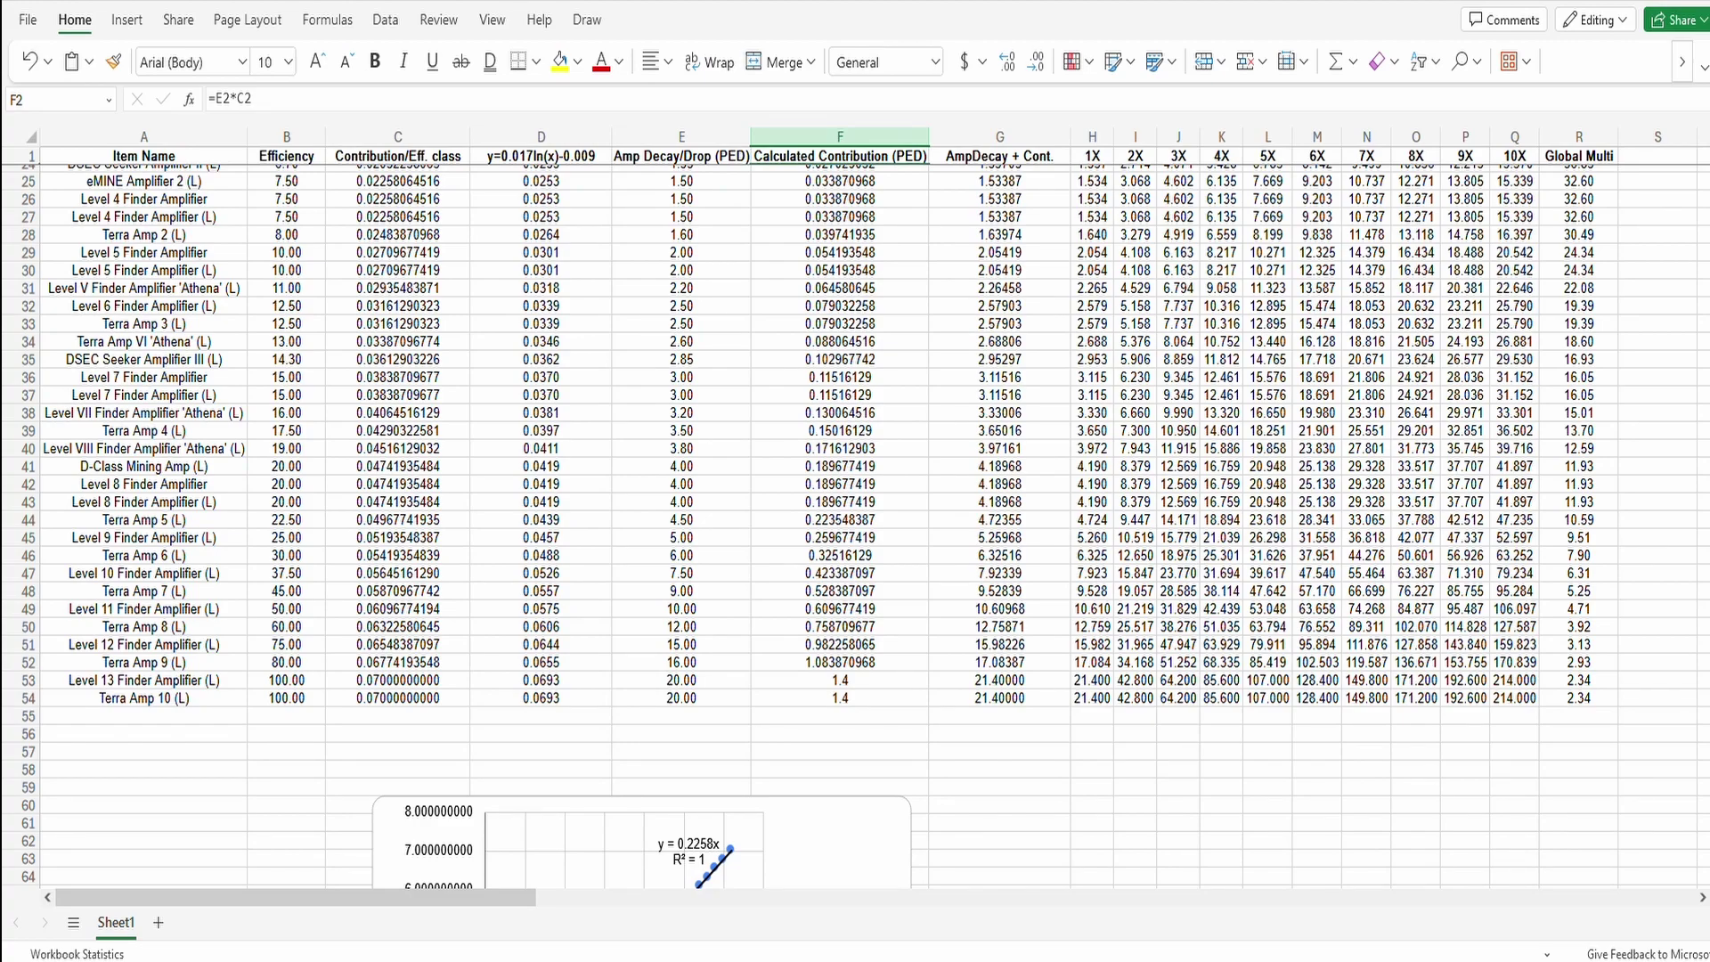
drag(839, 679, 839, 697)
click(839, 698)
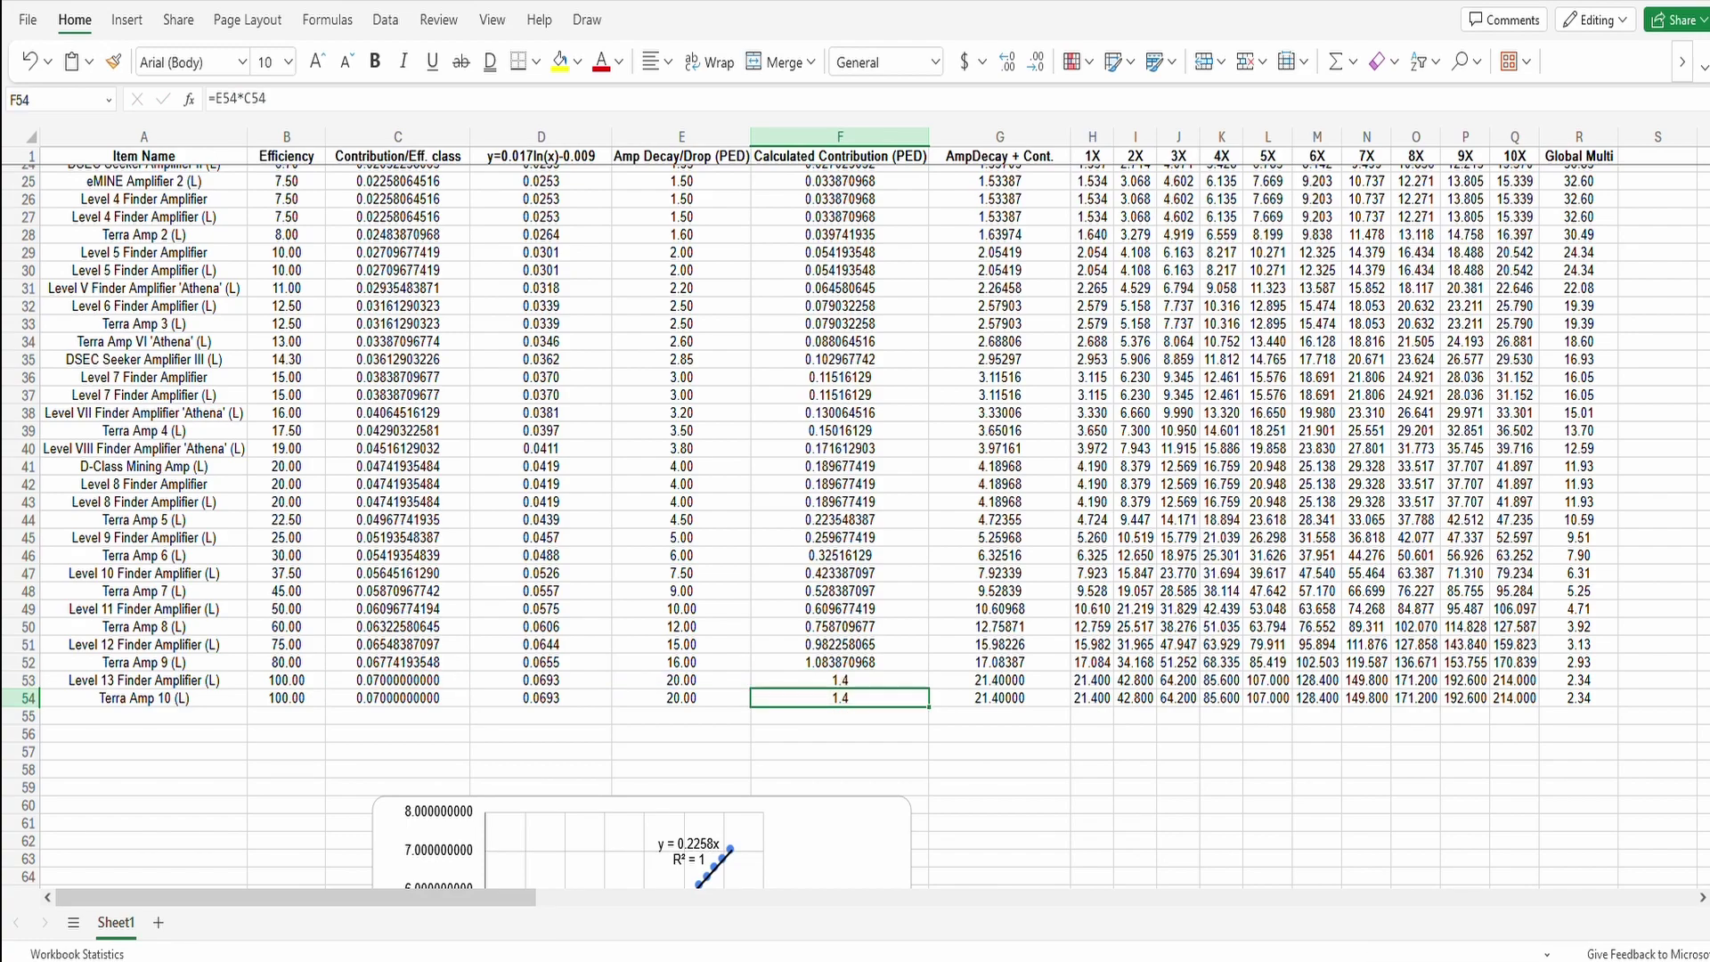
click(839, 679)
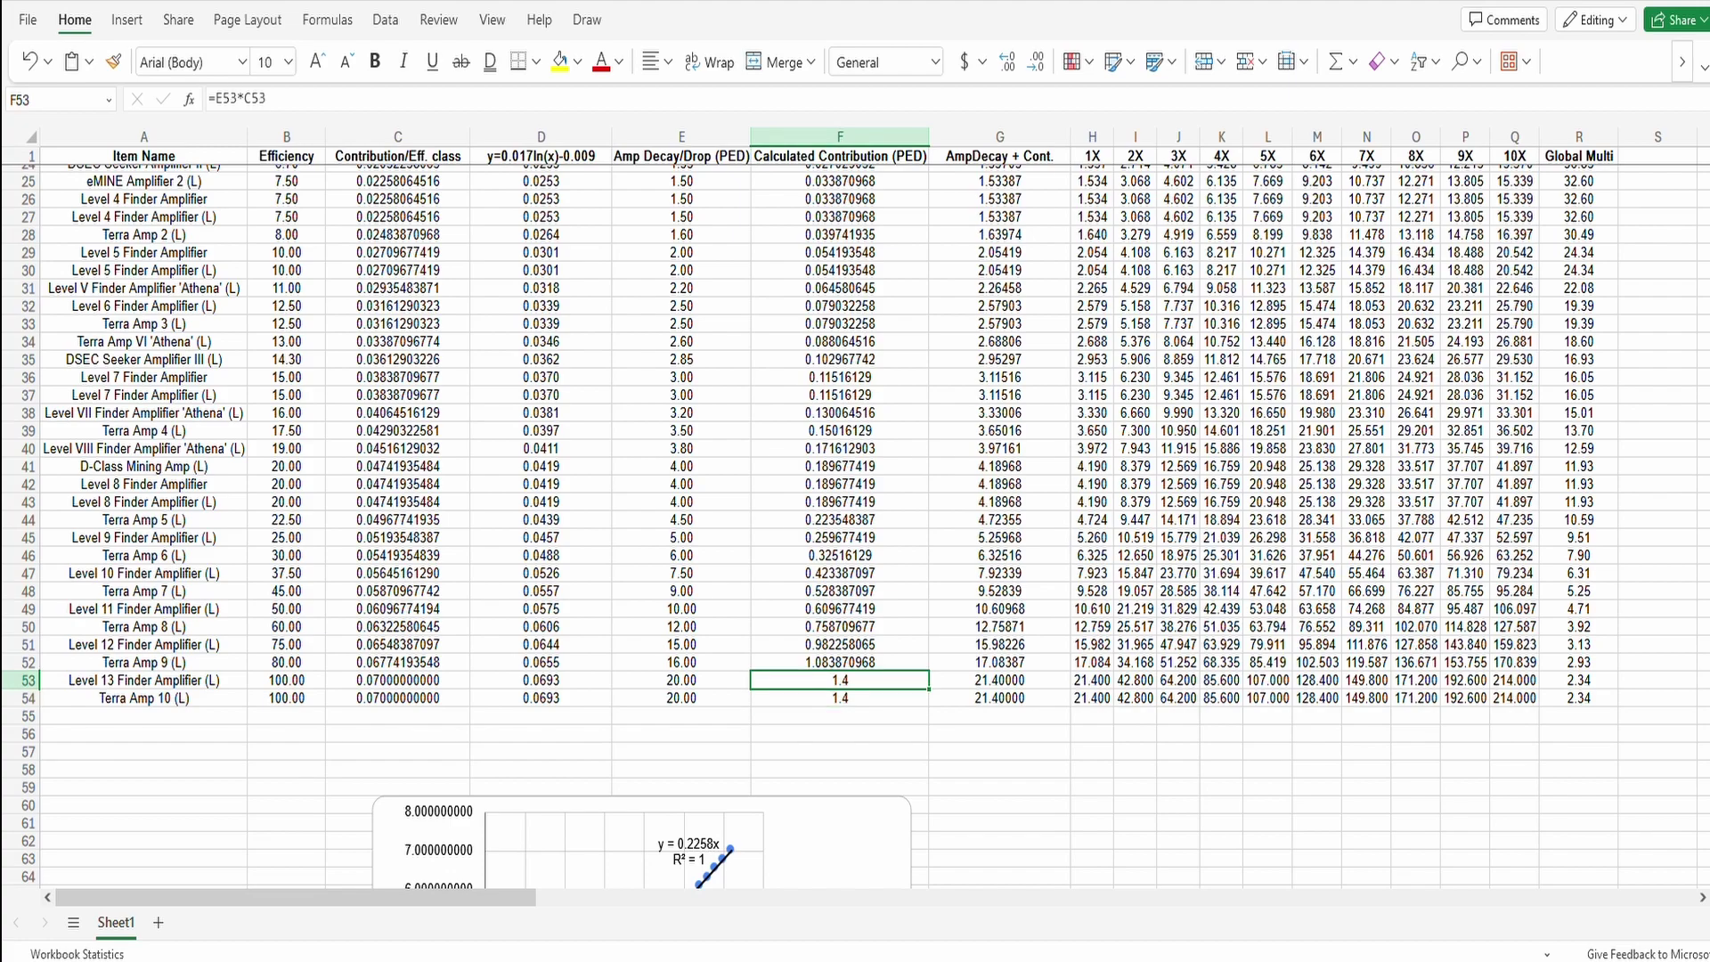
click(838, 697)
click(839, 679)
scroll(855, 525, up, 8)
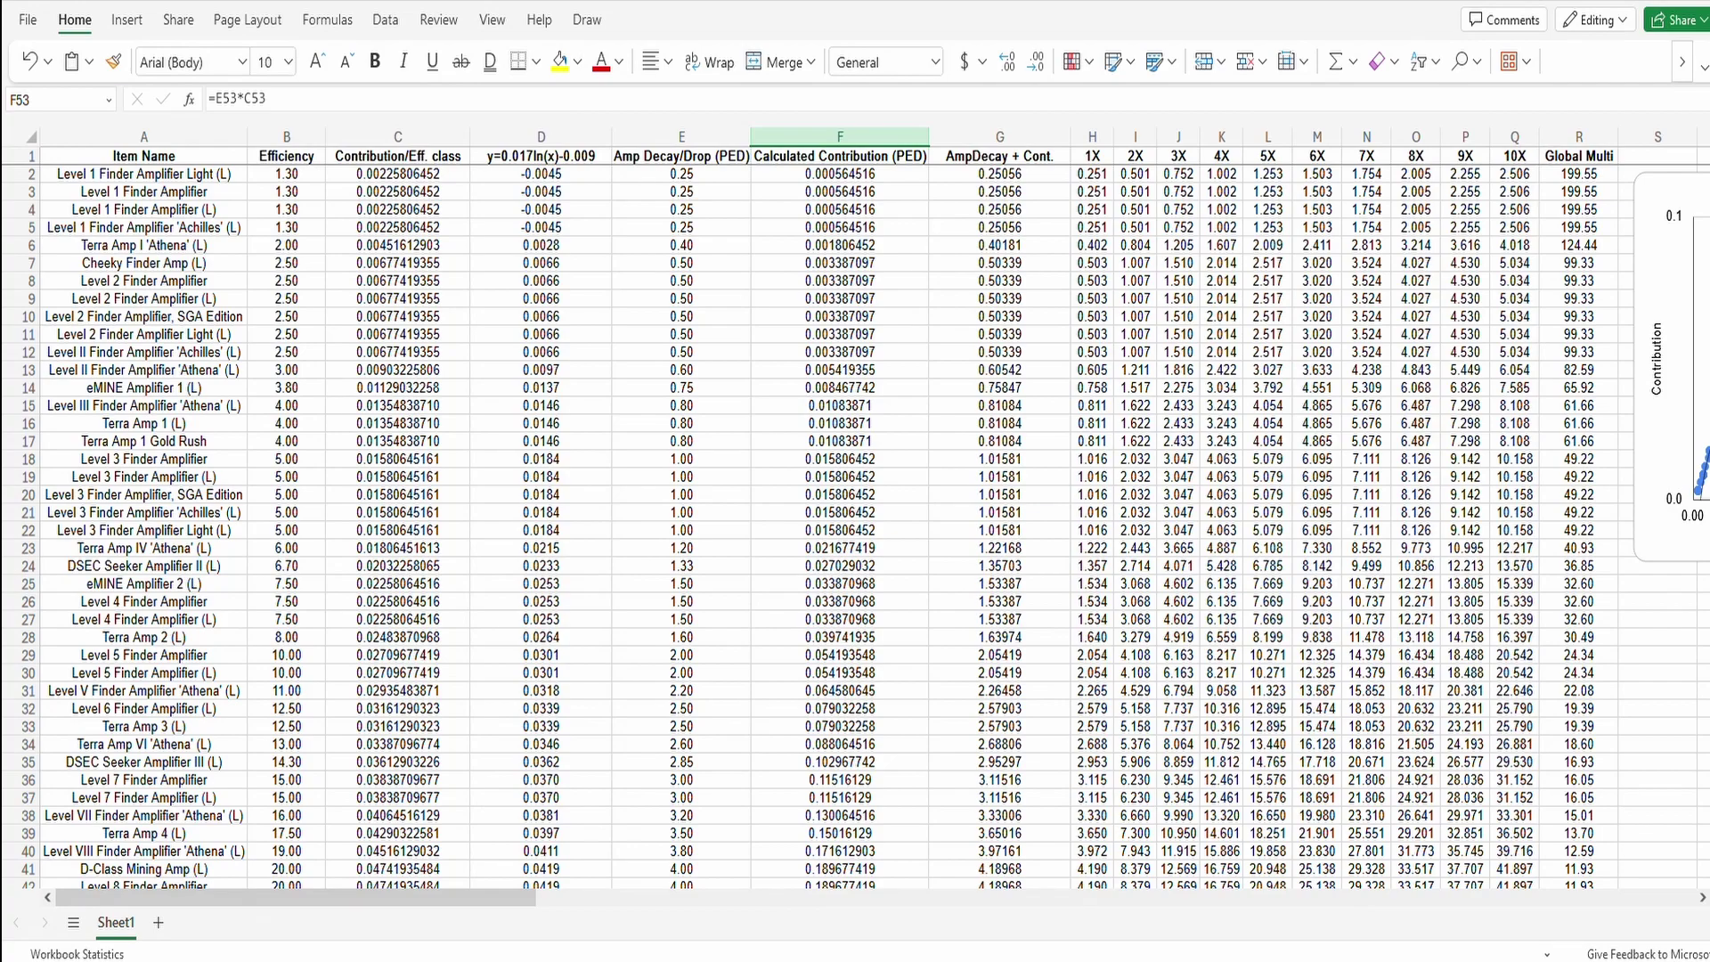
Select the AmpDecay + Cont. column and review its values from the smallest to the largest amplifier
click(999, 137)
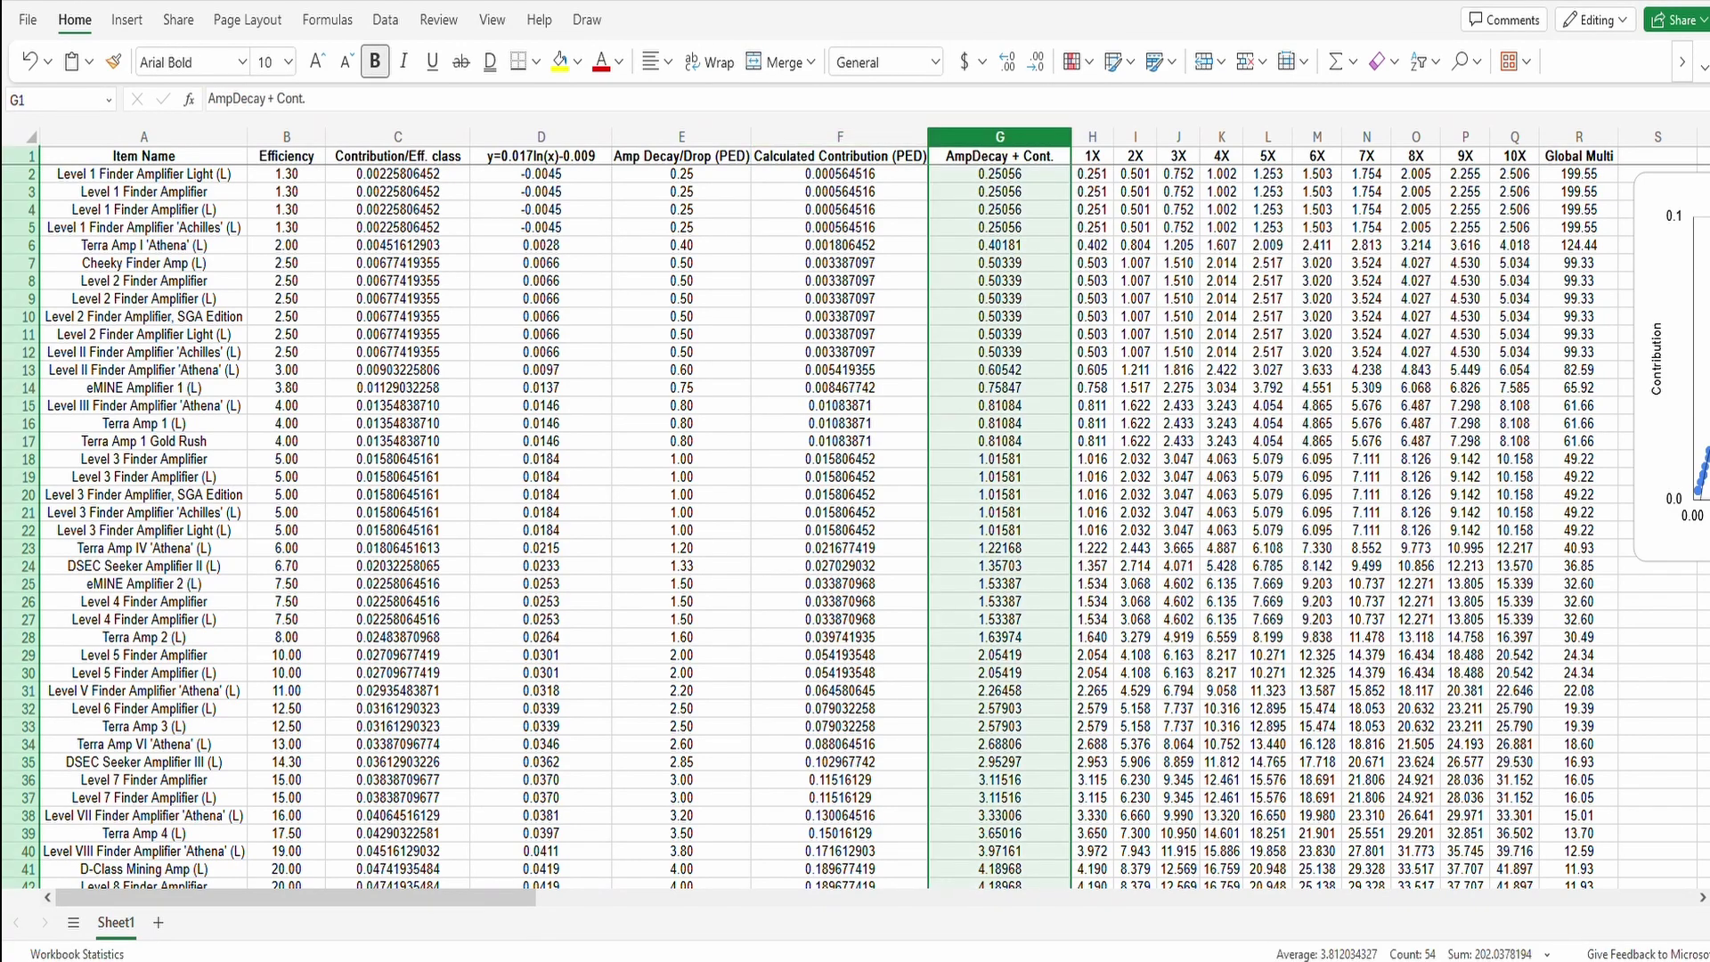
scroll(855, 526, down, 6)
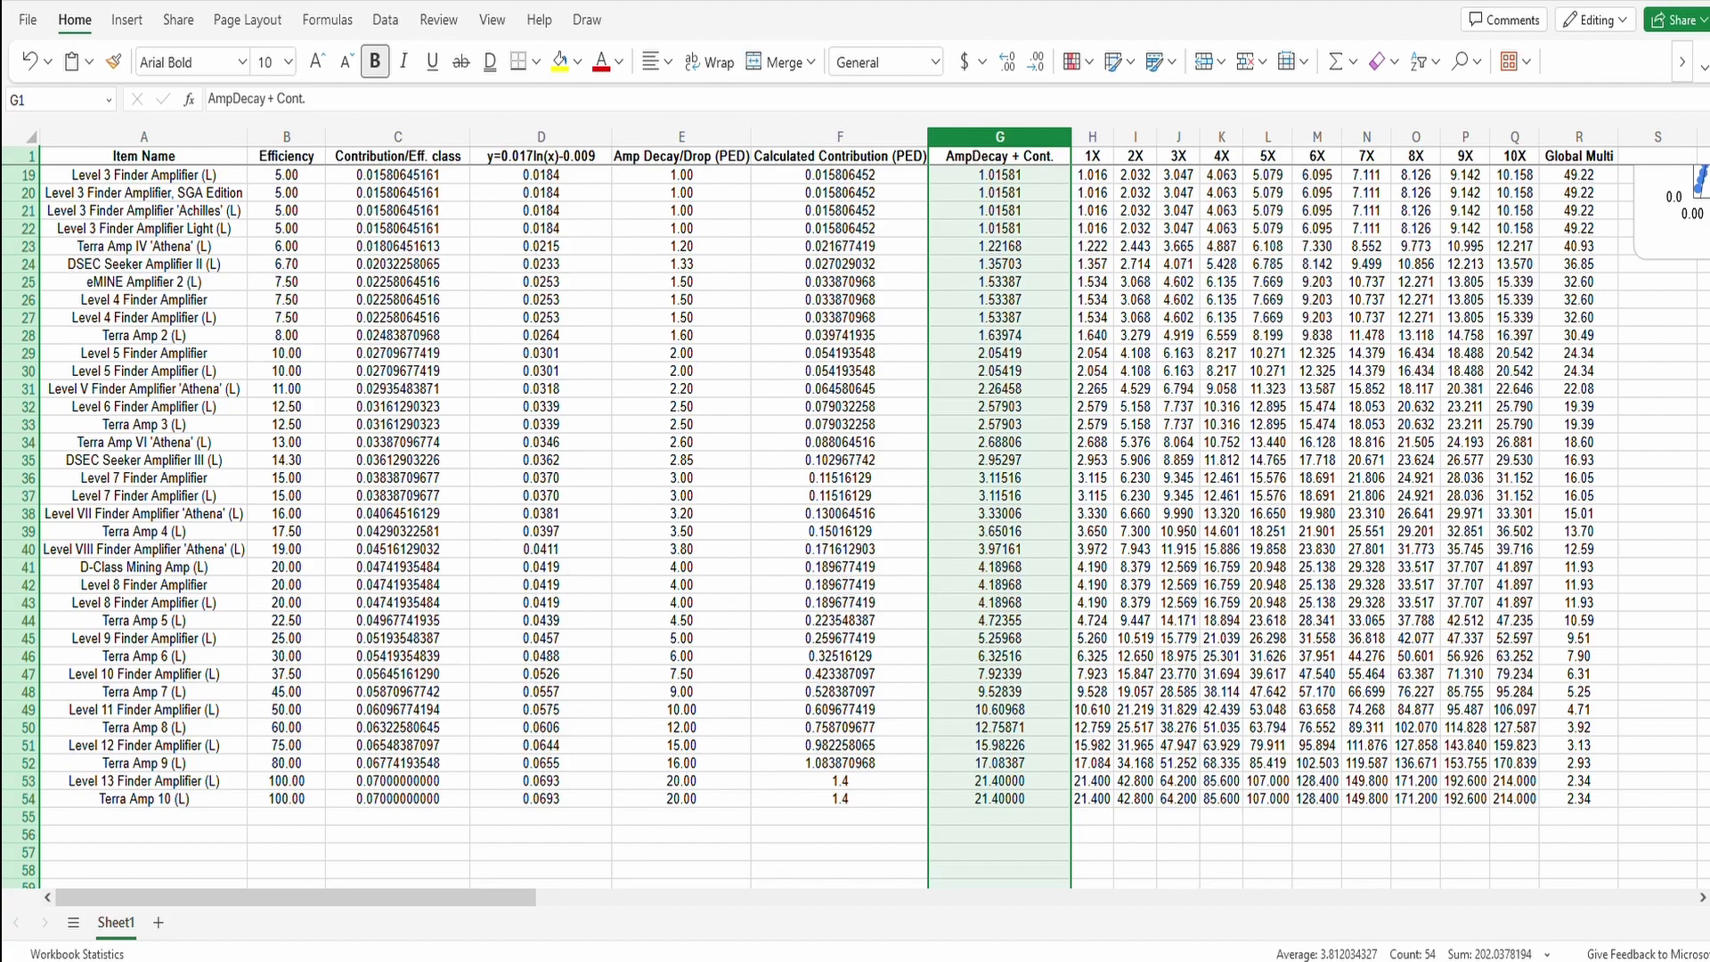
scroll(855, 499, up, 6)
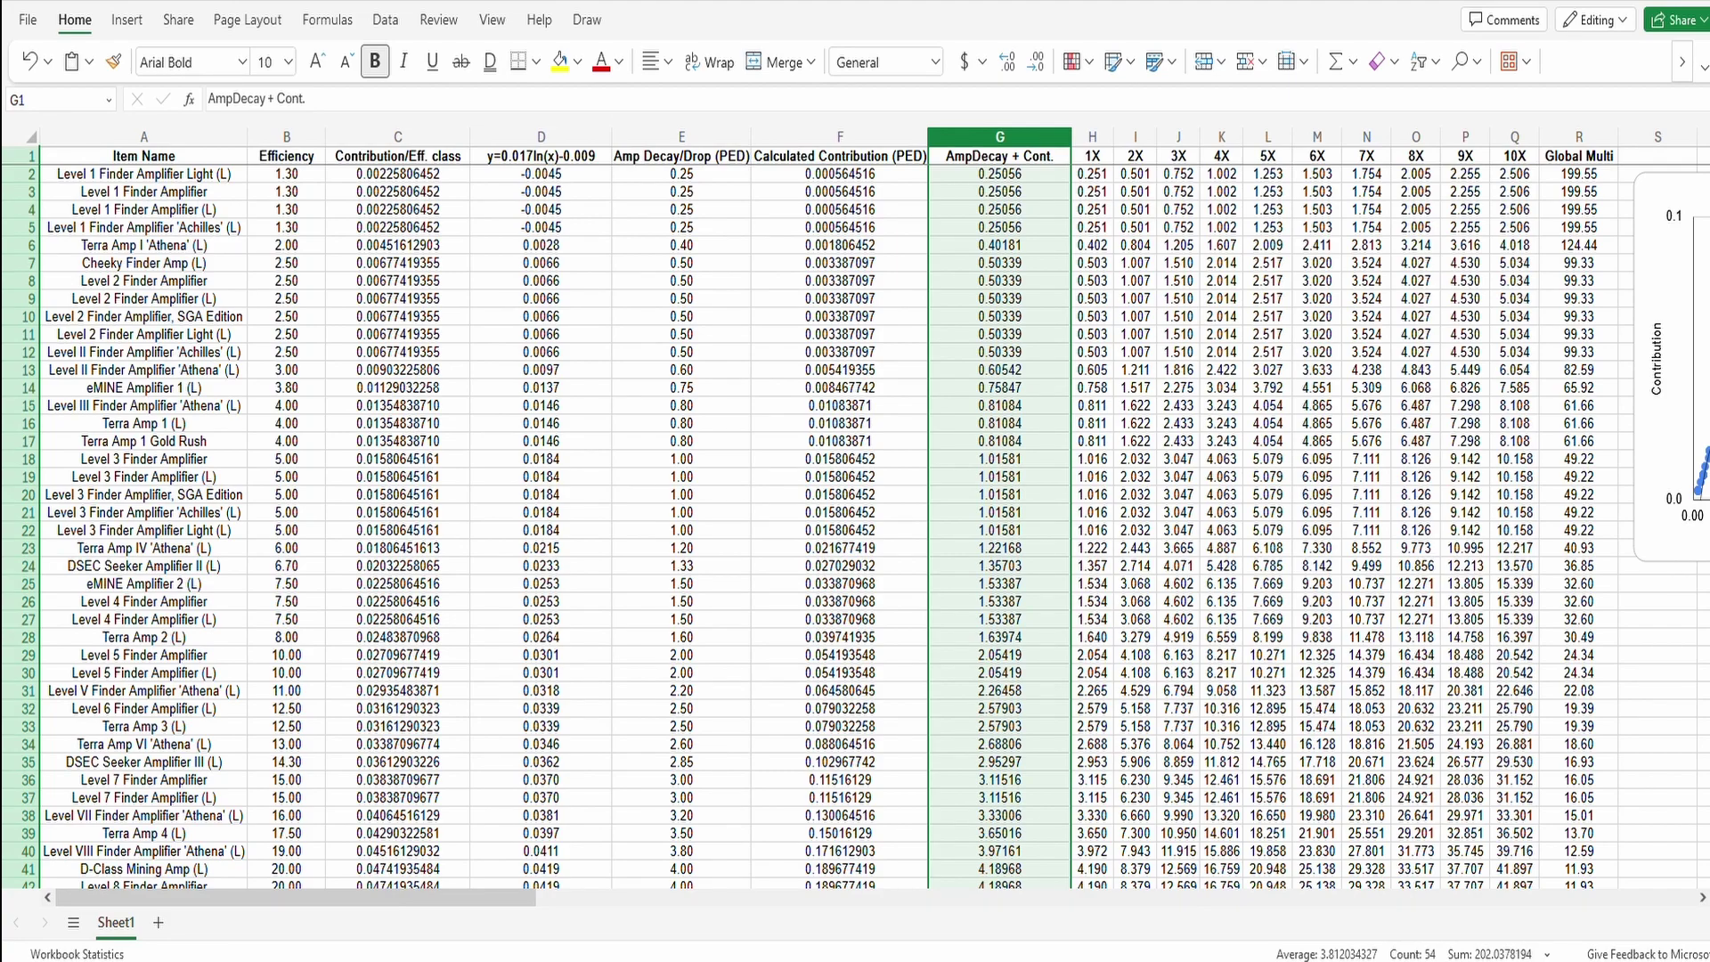
Select the 1X, 2X, 3X, 4X and 10X multiplier columns in turn to compare the returns per amplifier
click(1092, 136)
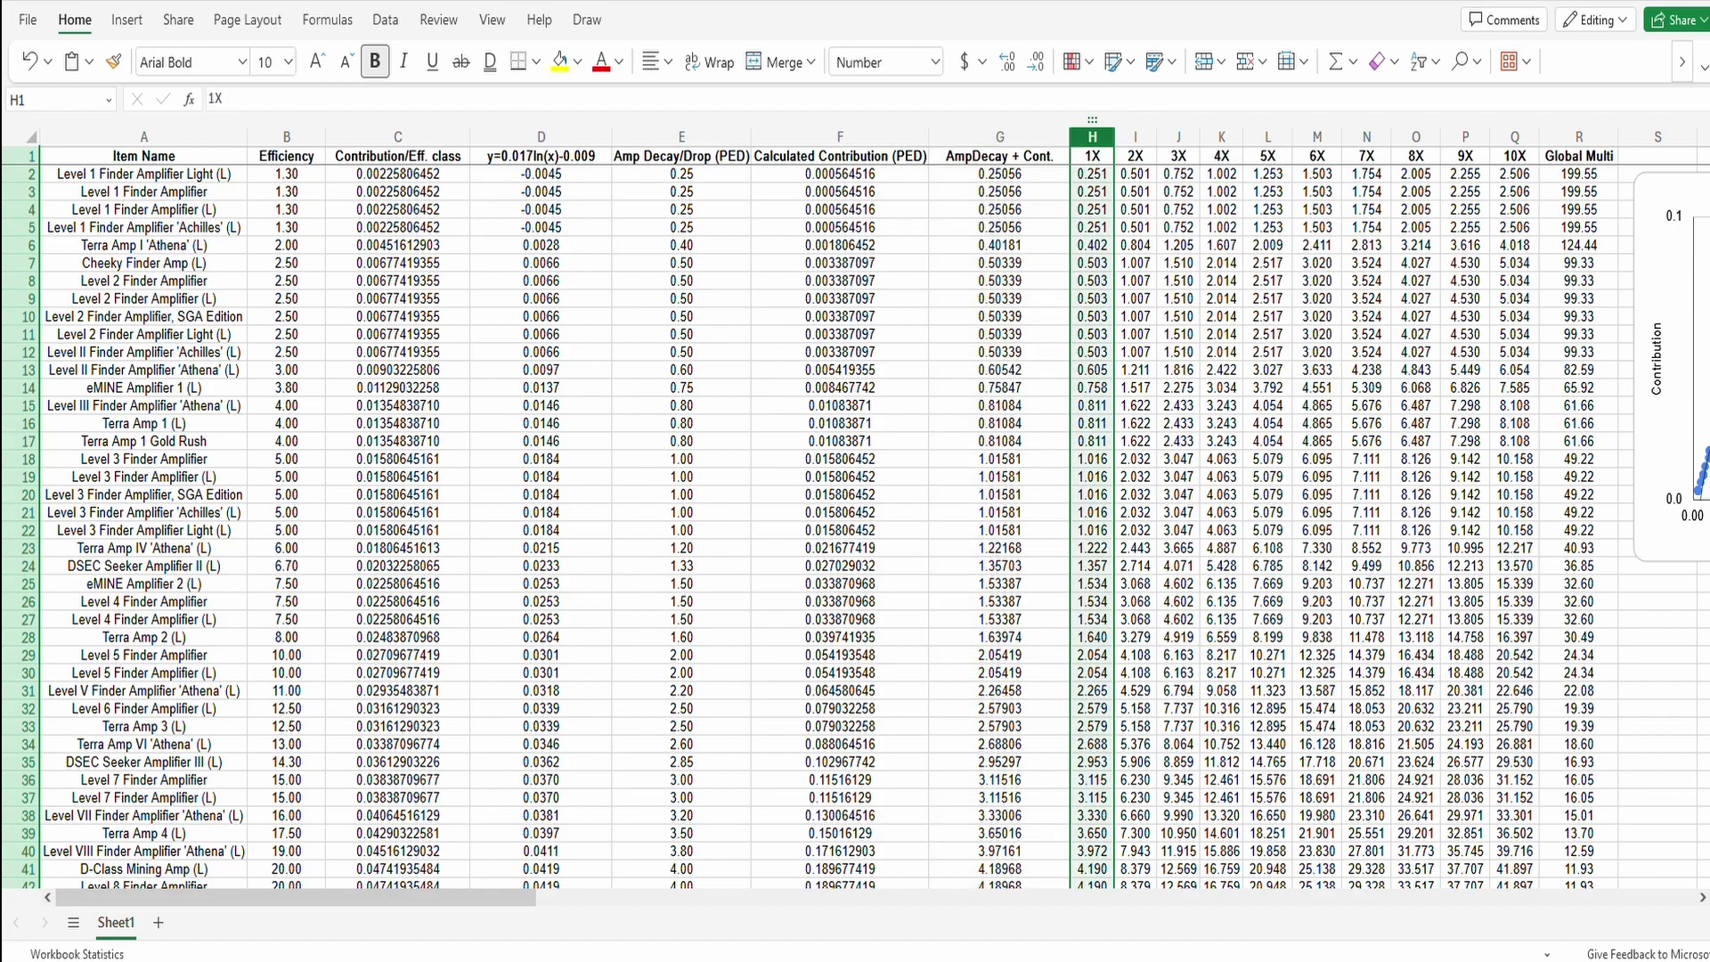
scroll(1091, 136, down, 2)
scroll(1091, 137, up, 2)
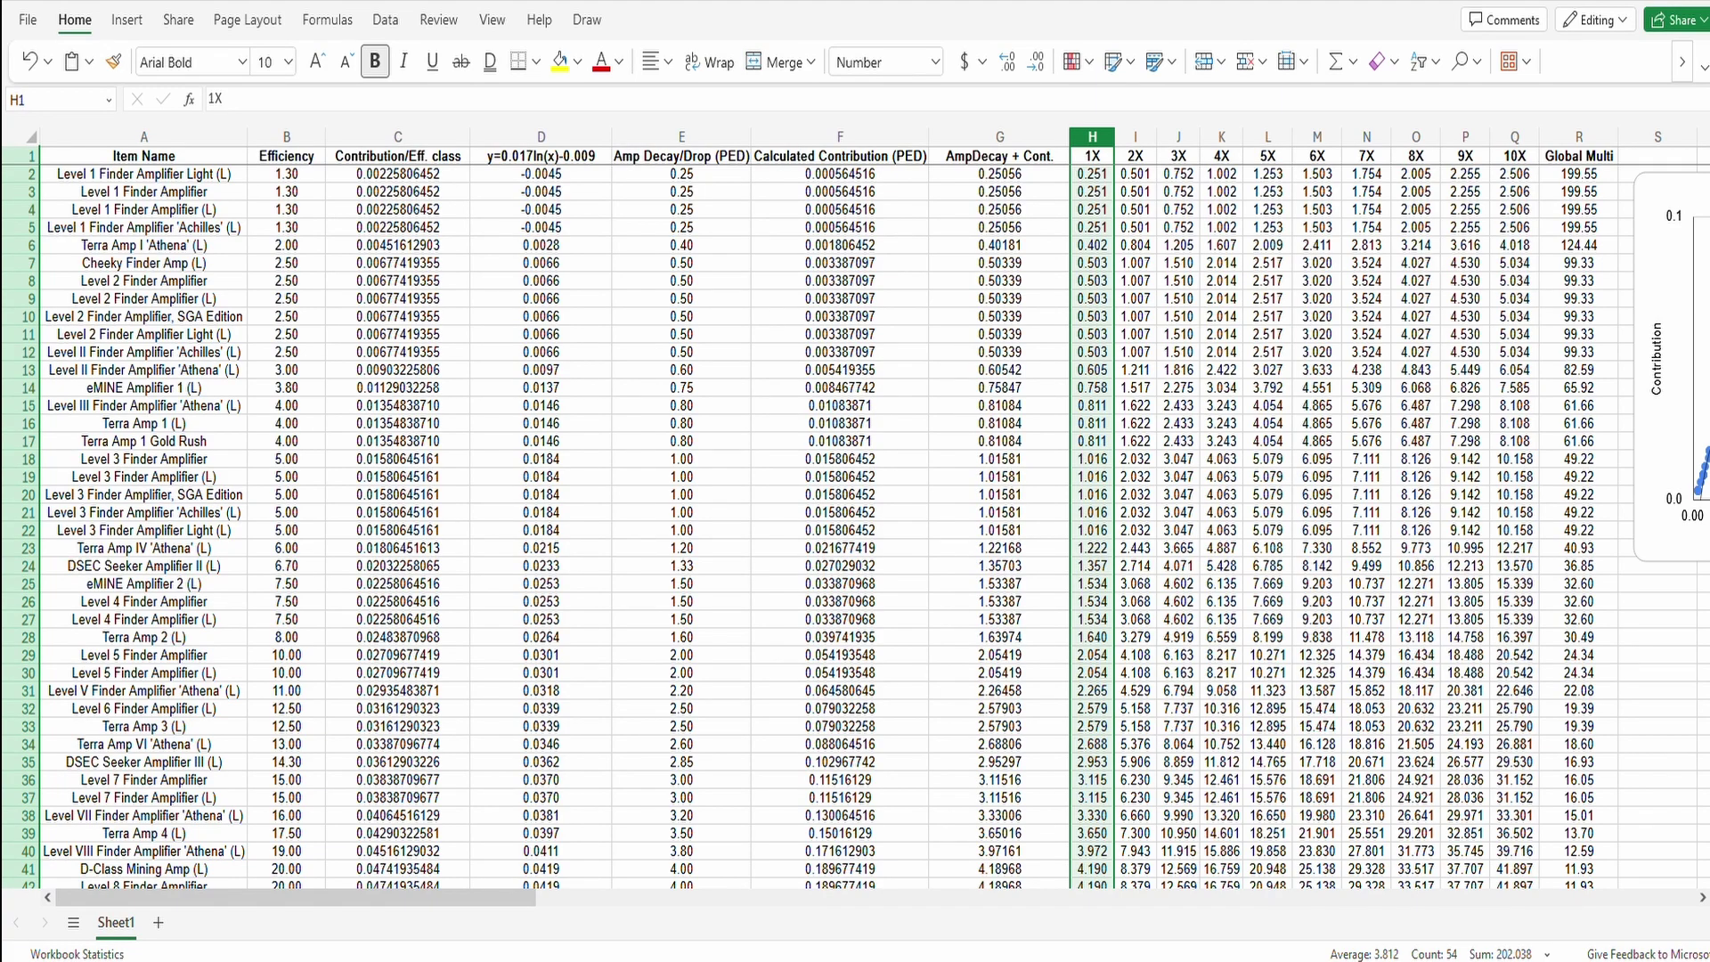
click(1135, 133)
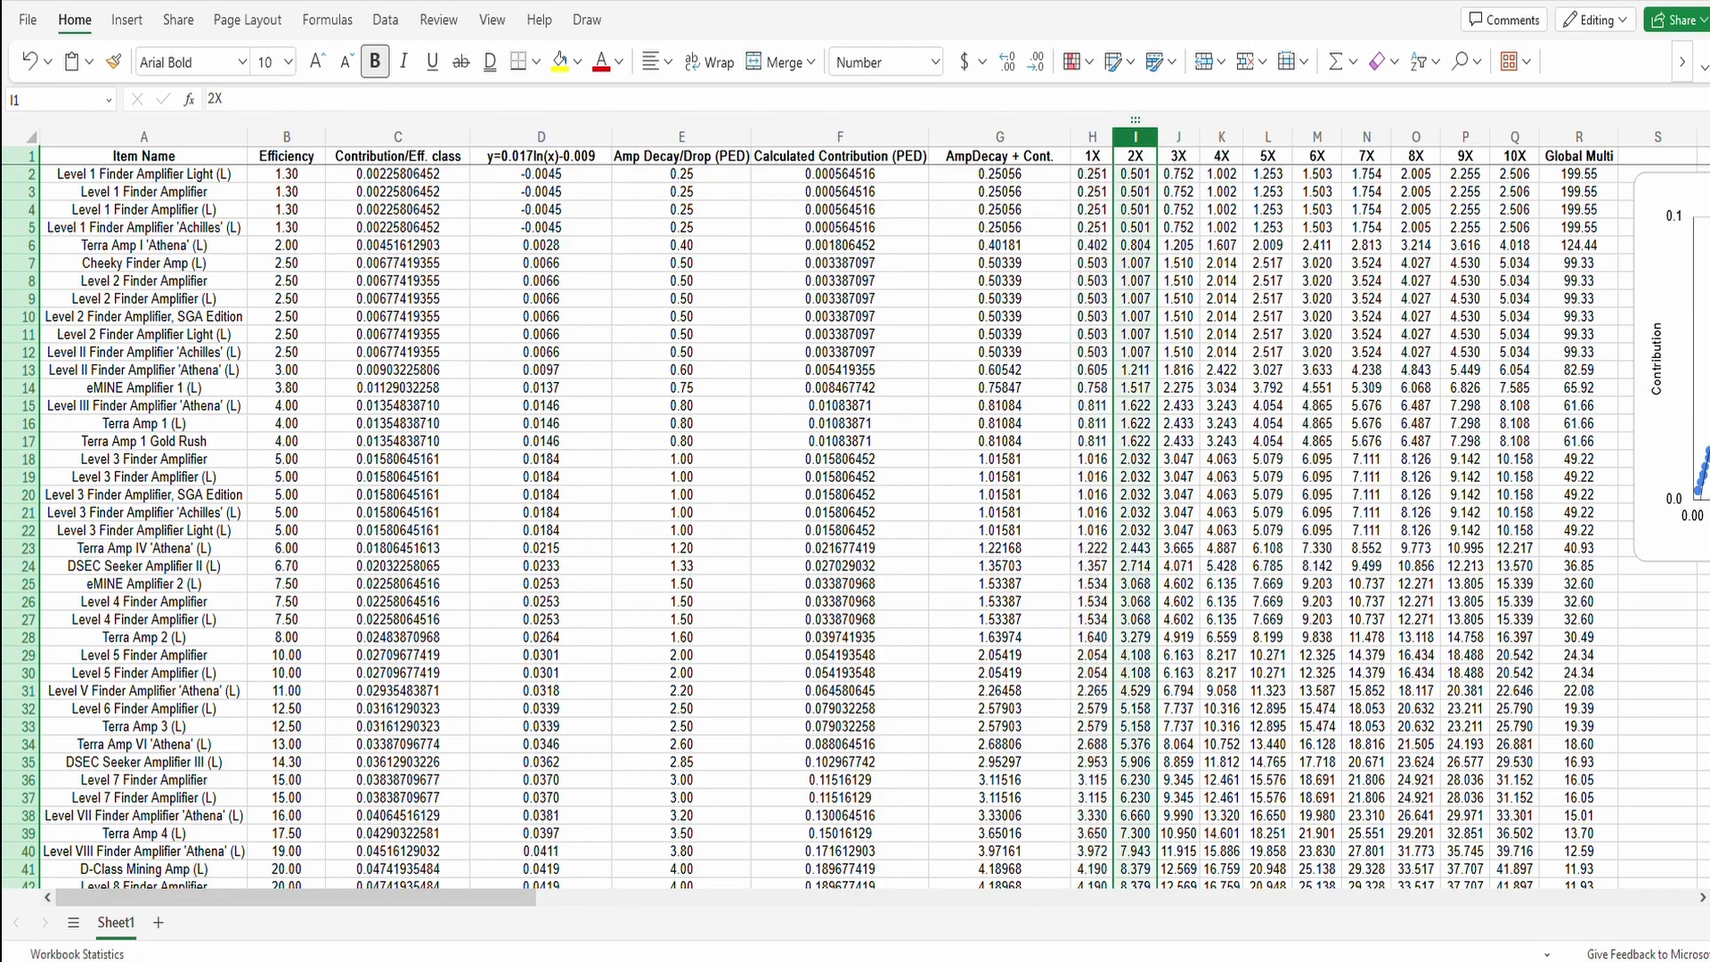
click(1178, 136)
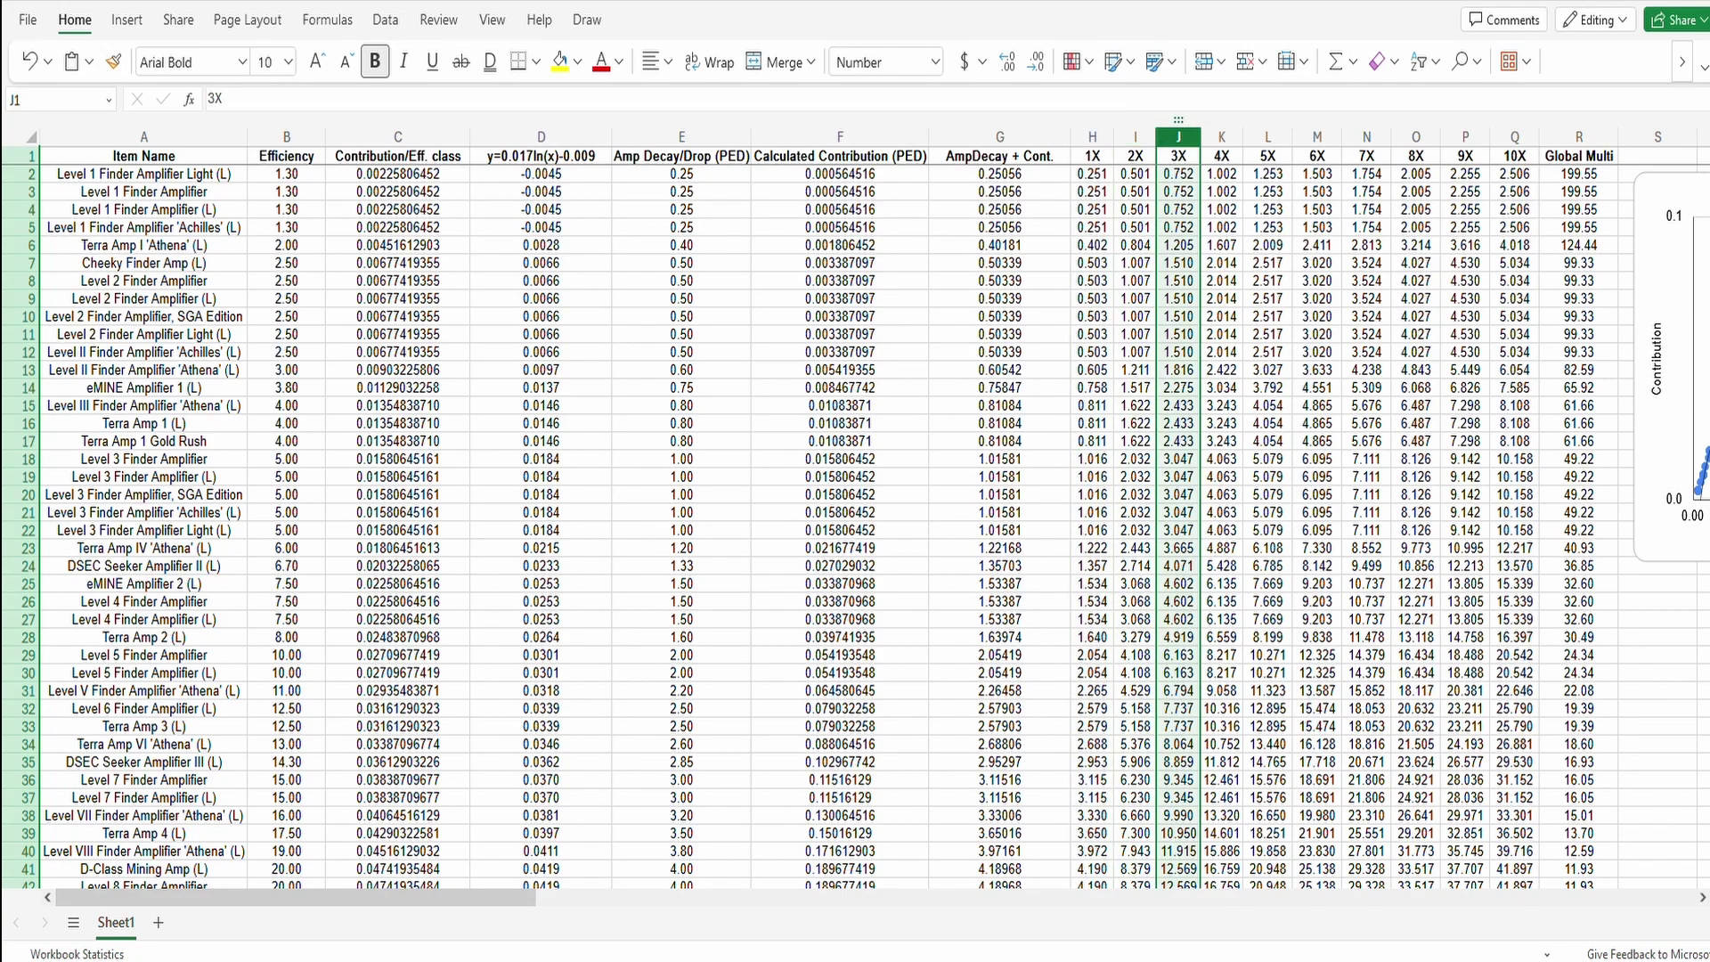
click(1221, 137)
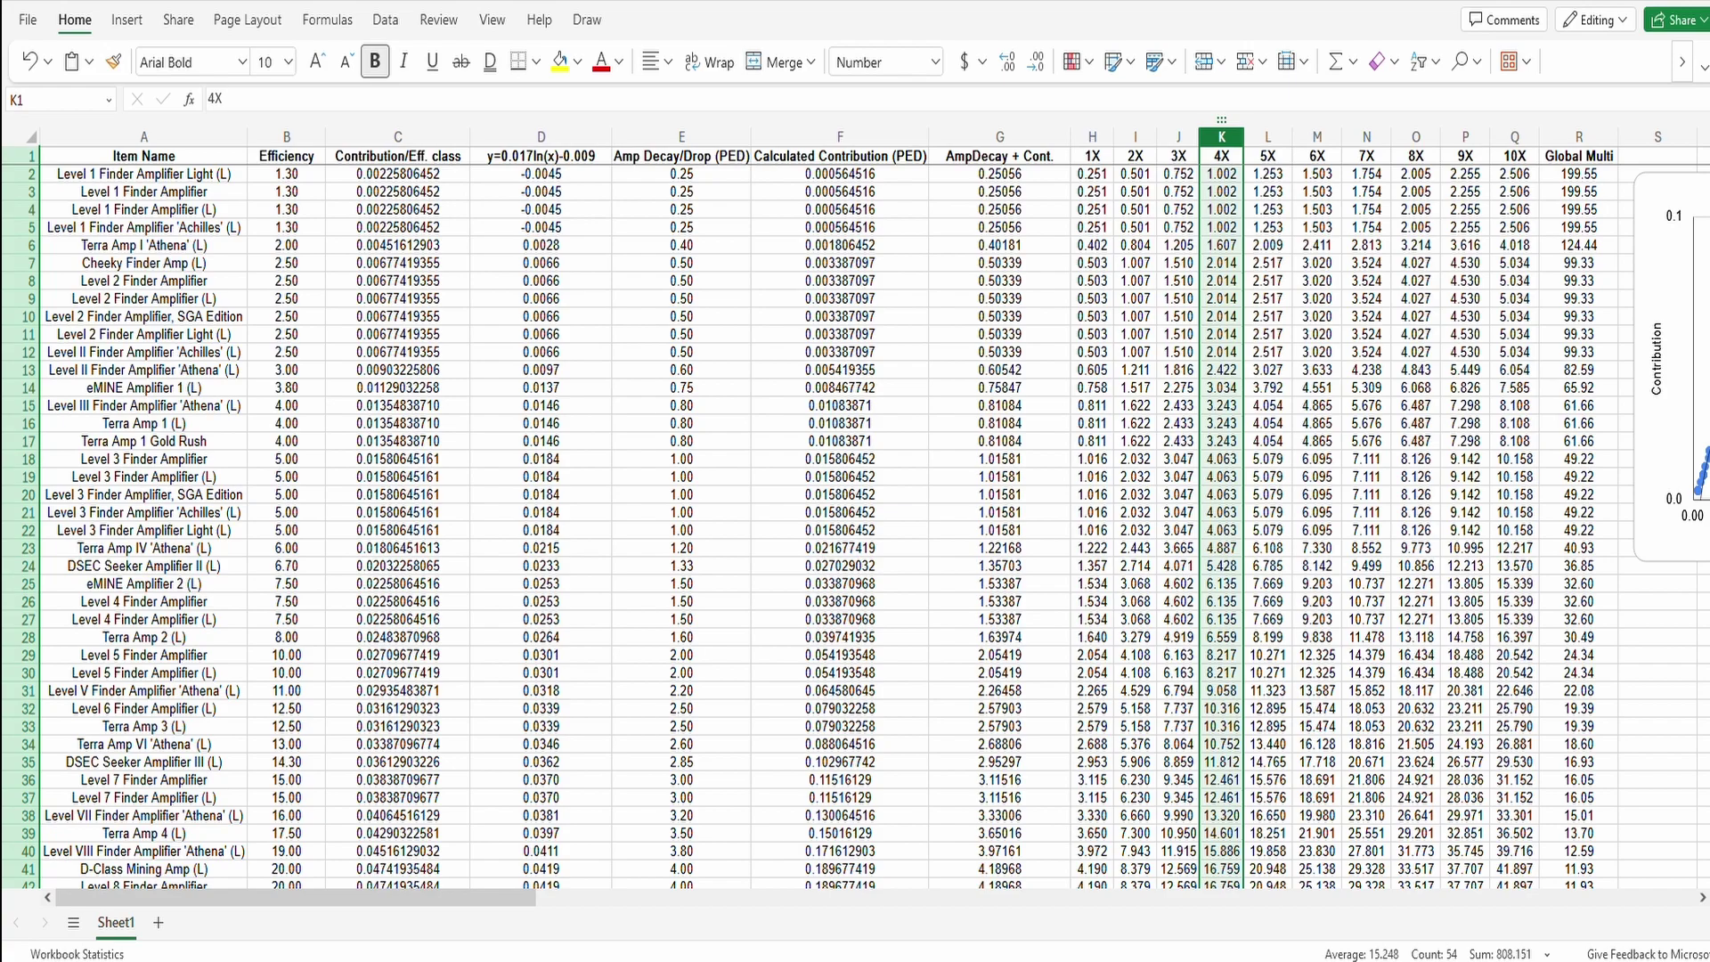
click(1514, 136)
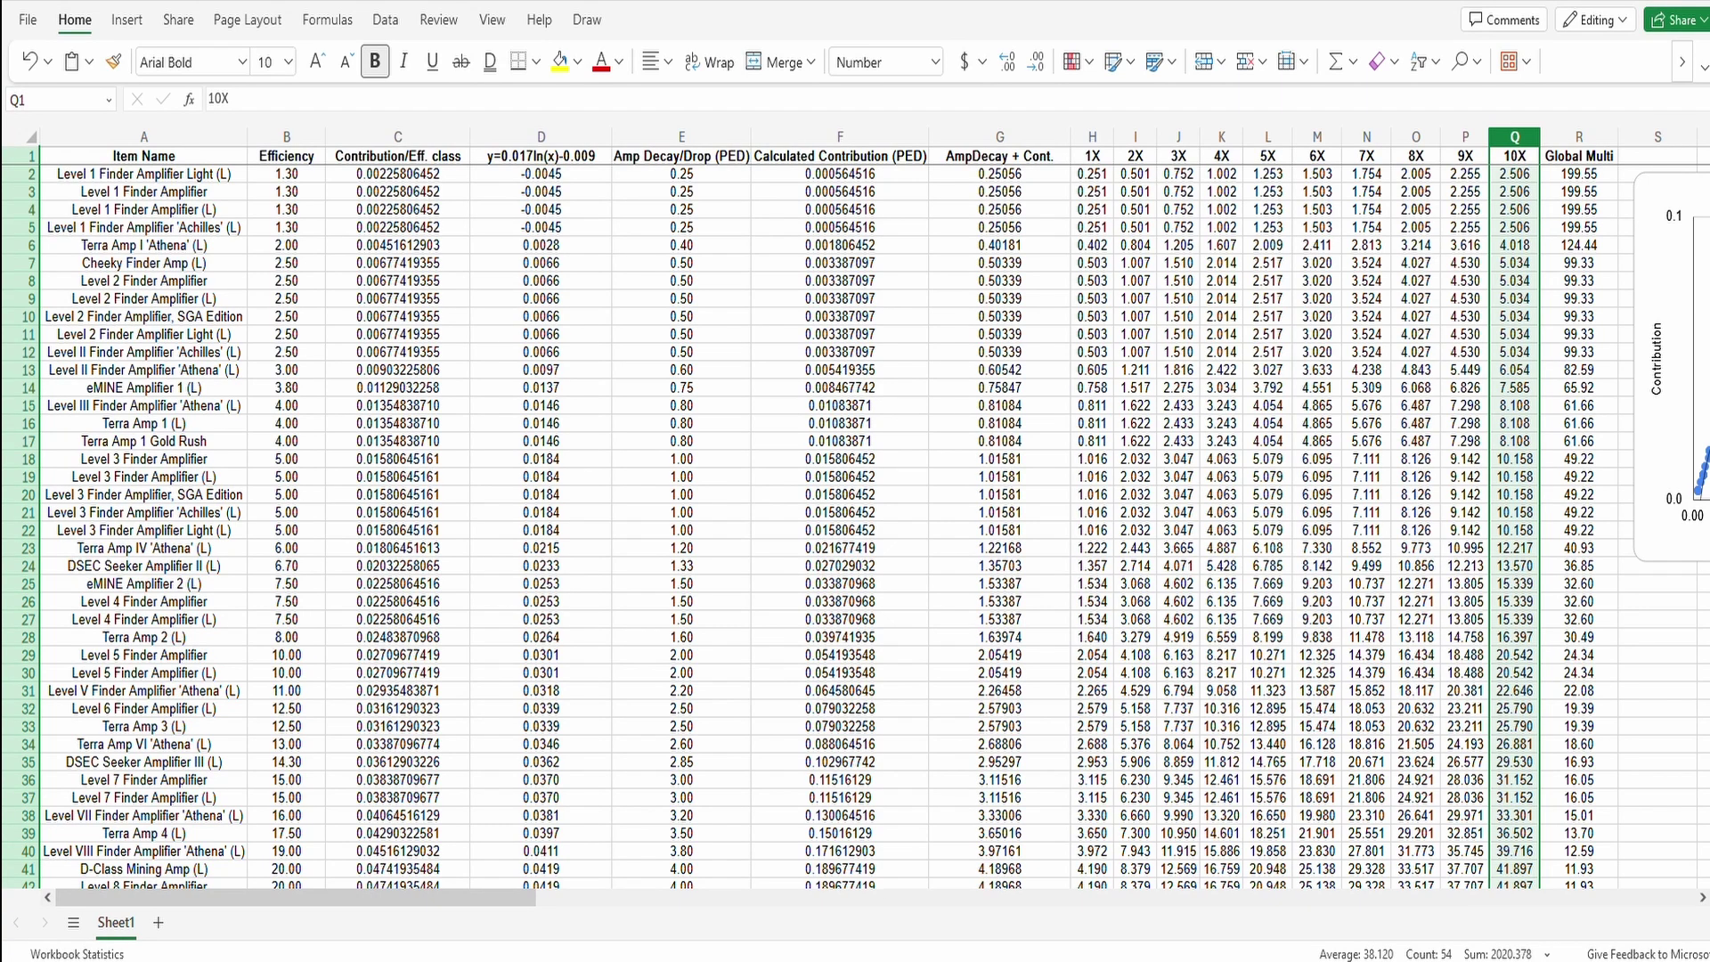
Select the Global Multi column, inspect its formula in R2 and review the multipliers down to the last amplifier
click(1577, 136)
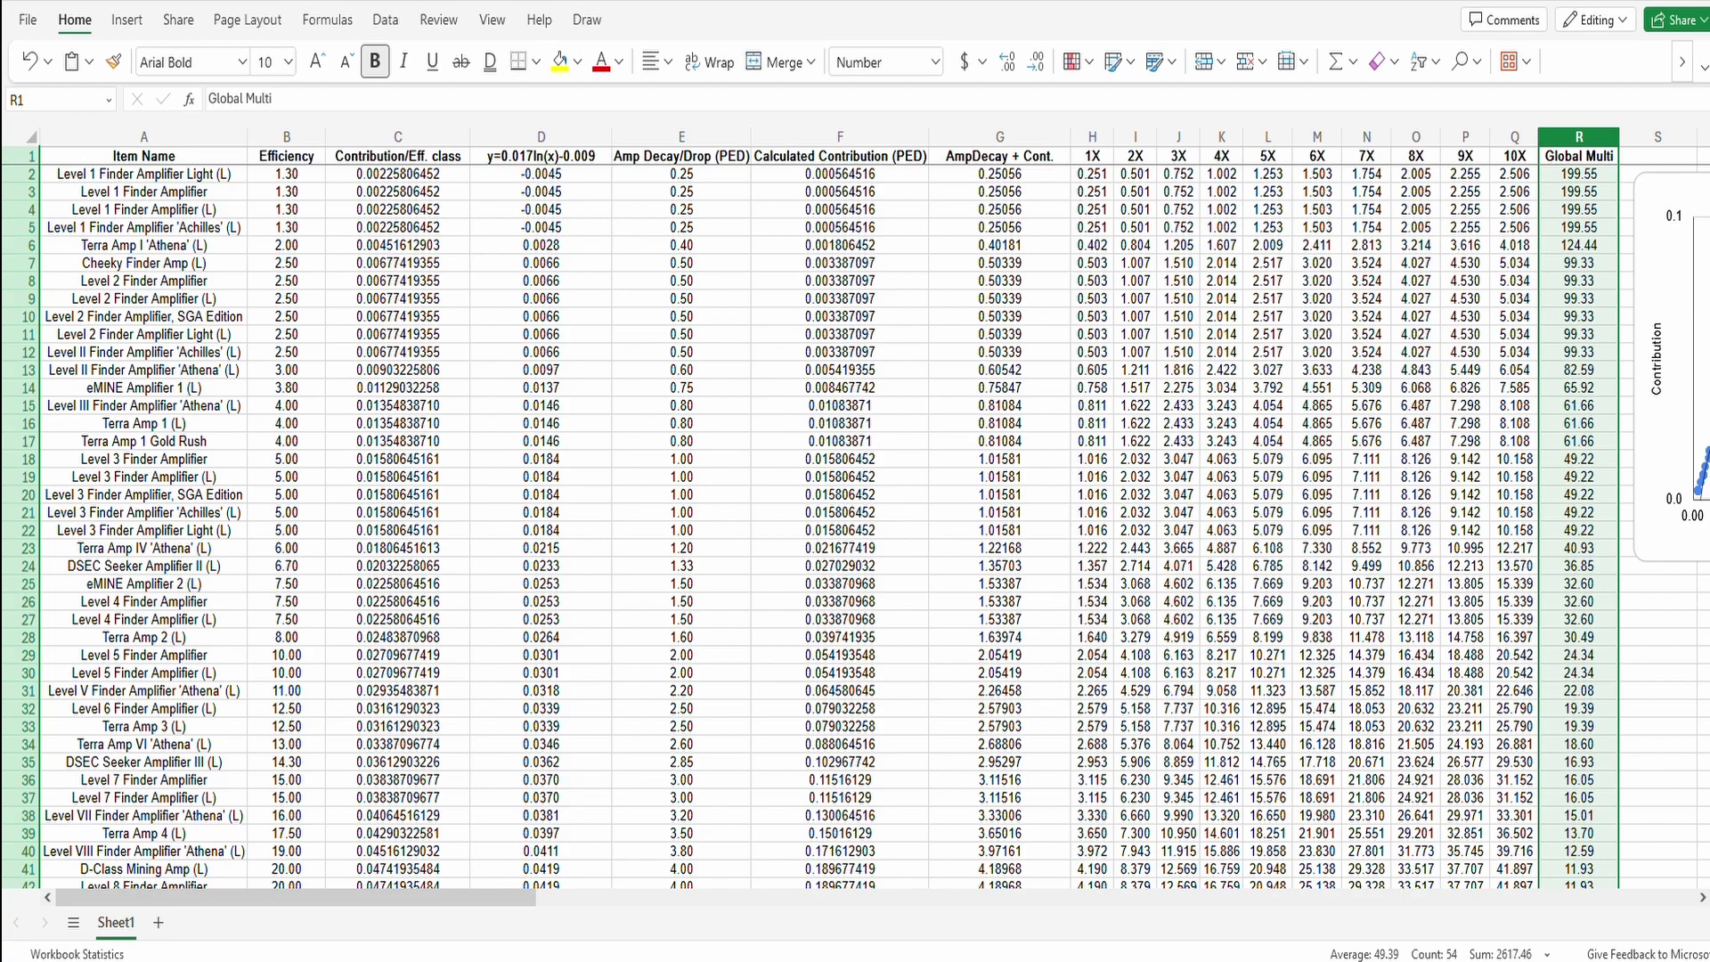
click(1578, 174)
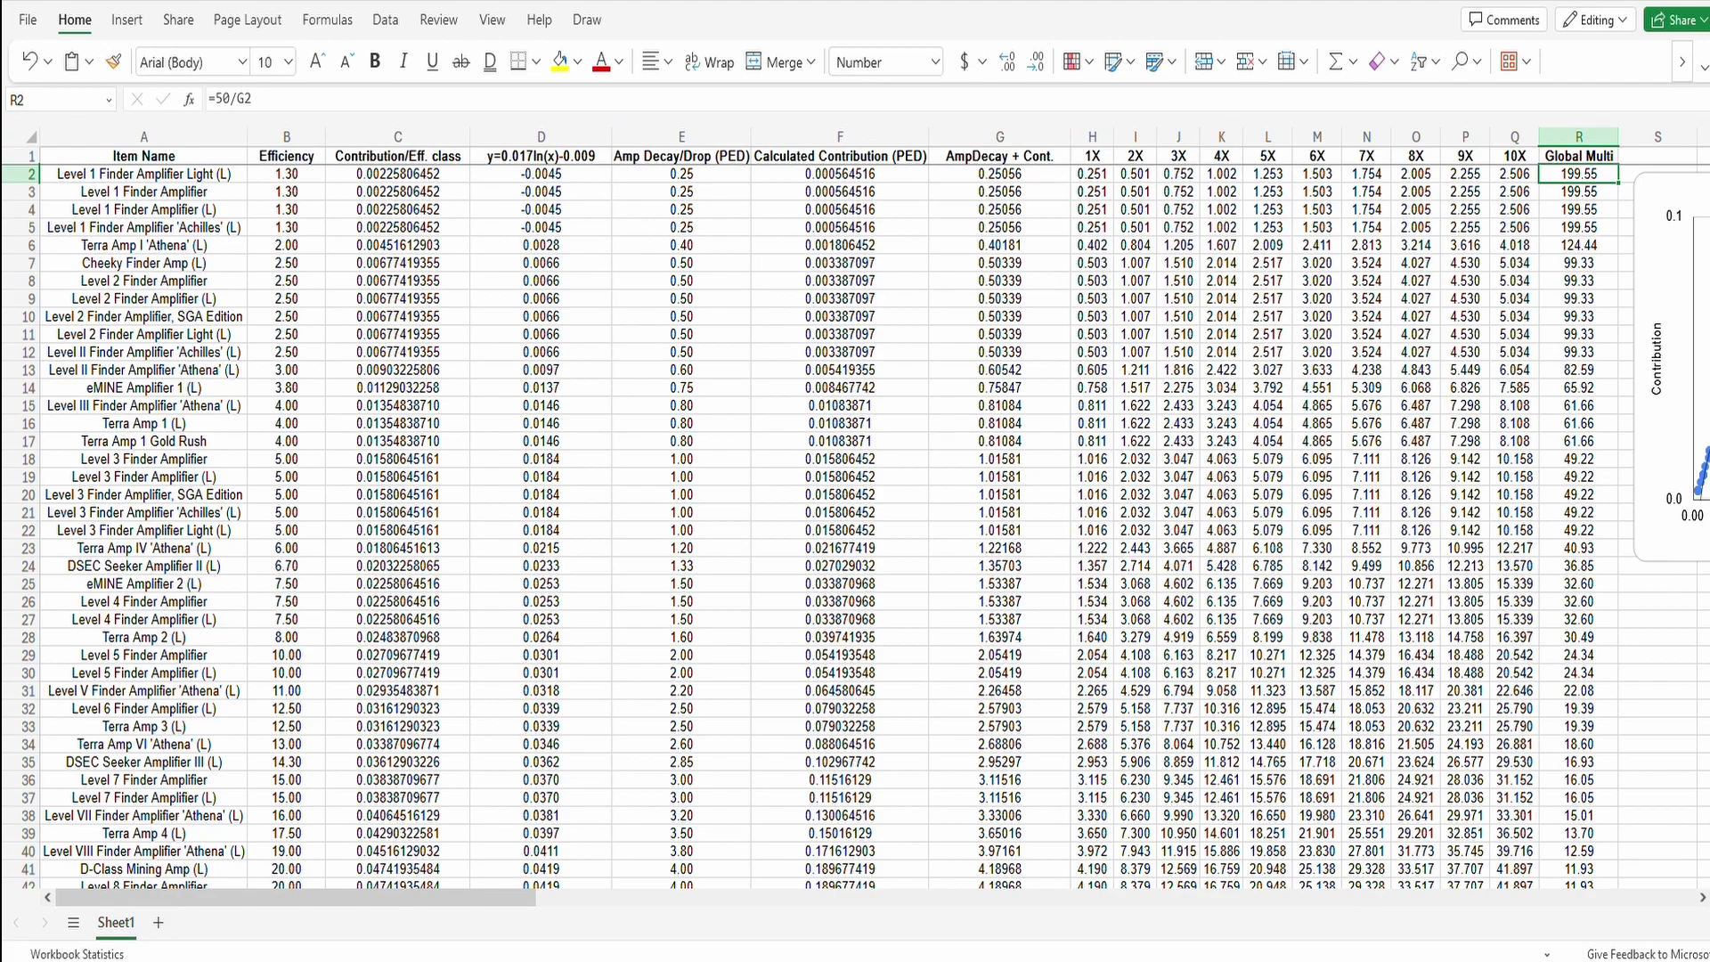
scroll(854, 525, down, 2)
scroll(855, 525, down, 6)
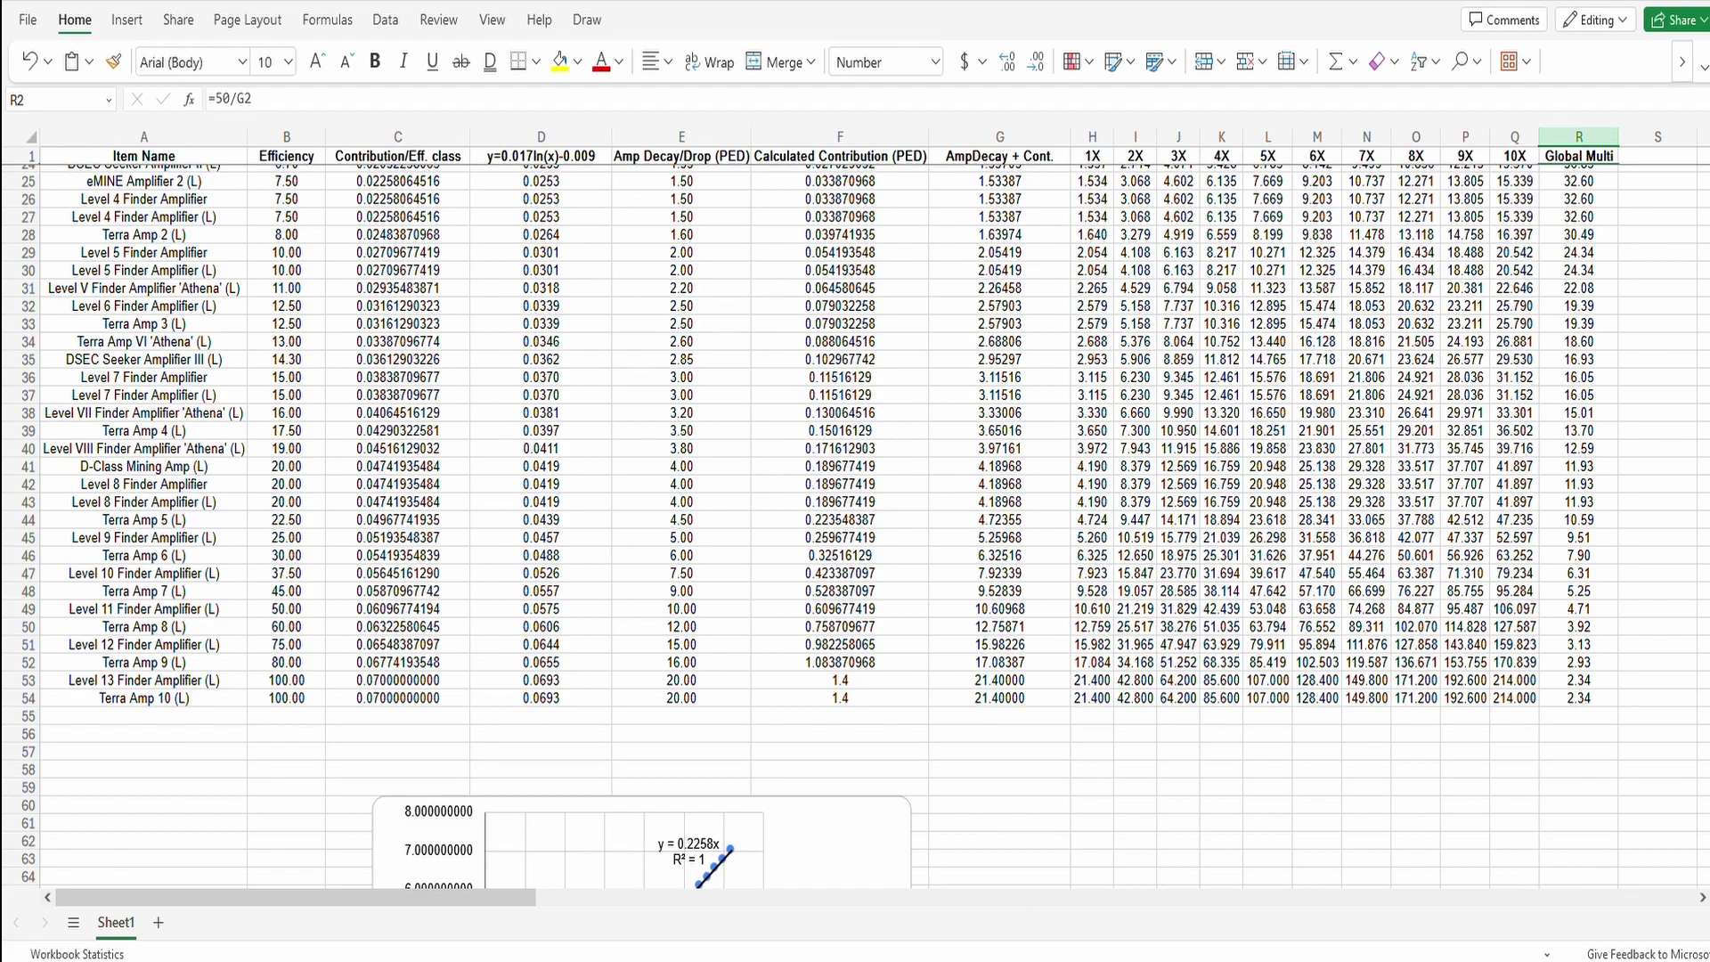
Inspect the 1X, 2X, 3X and Global Multi formulas for Terra Amp 10 (L), then select the whole Global Multi column
click(1091, 156)
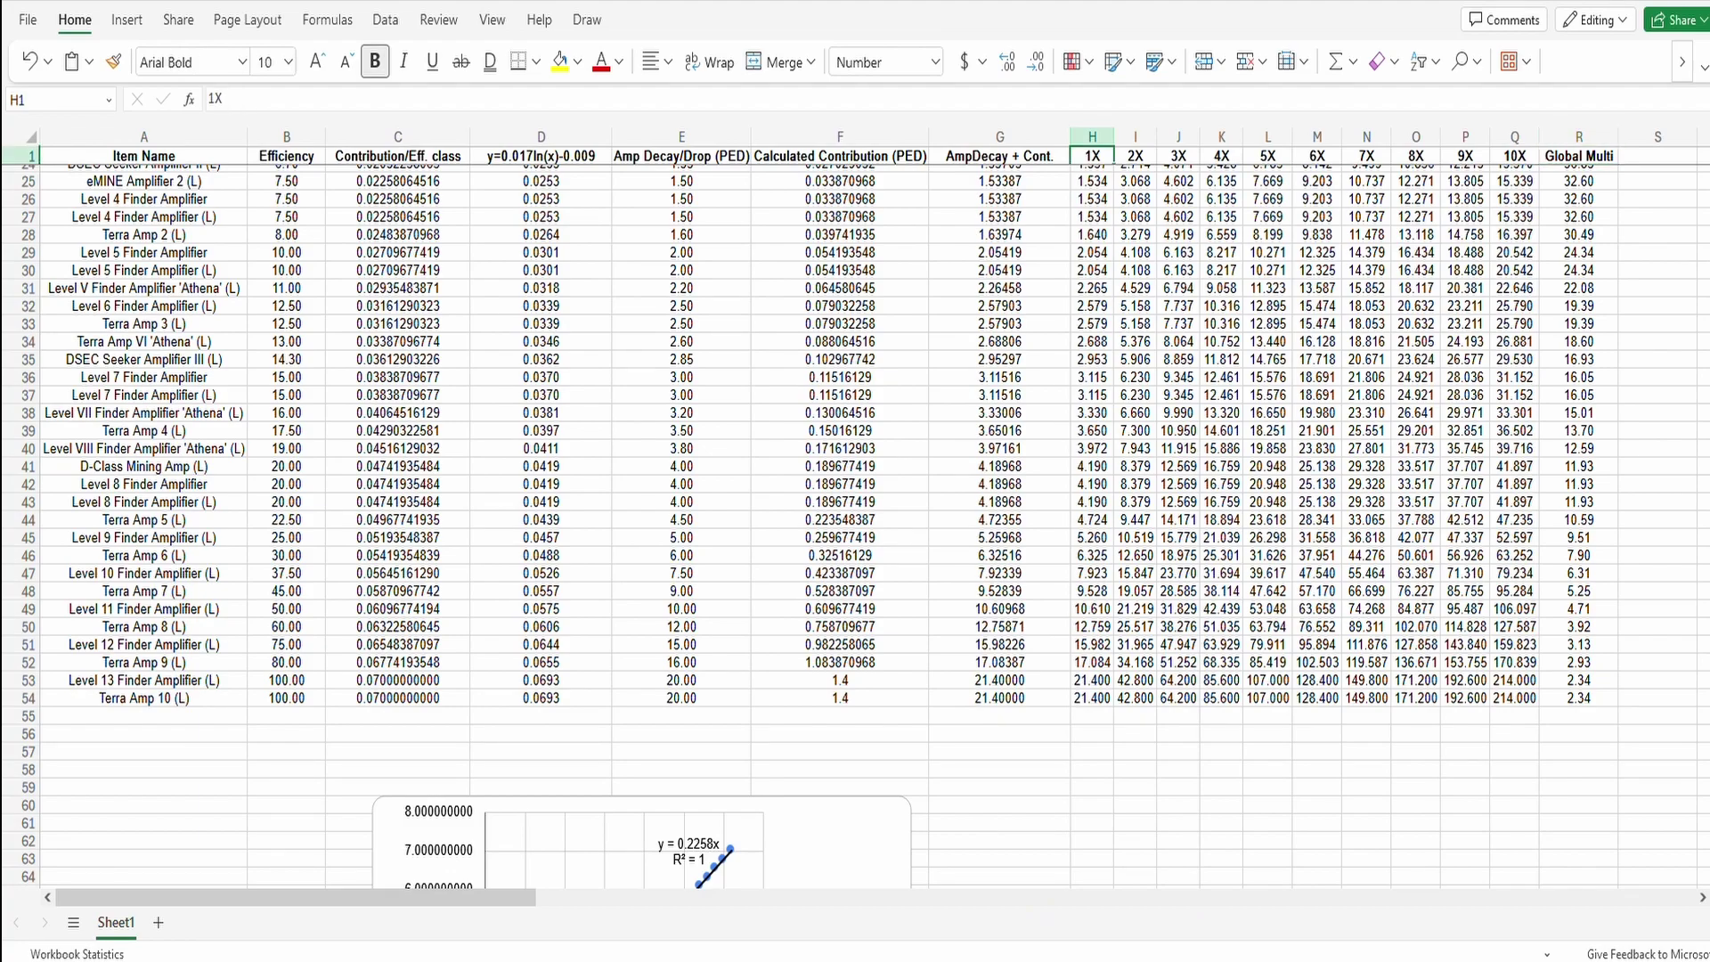
click(1090, 698)
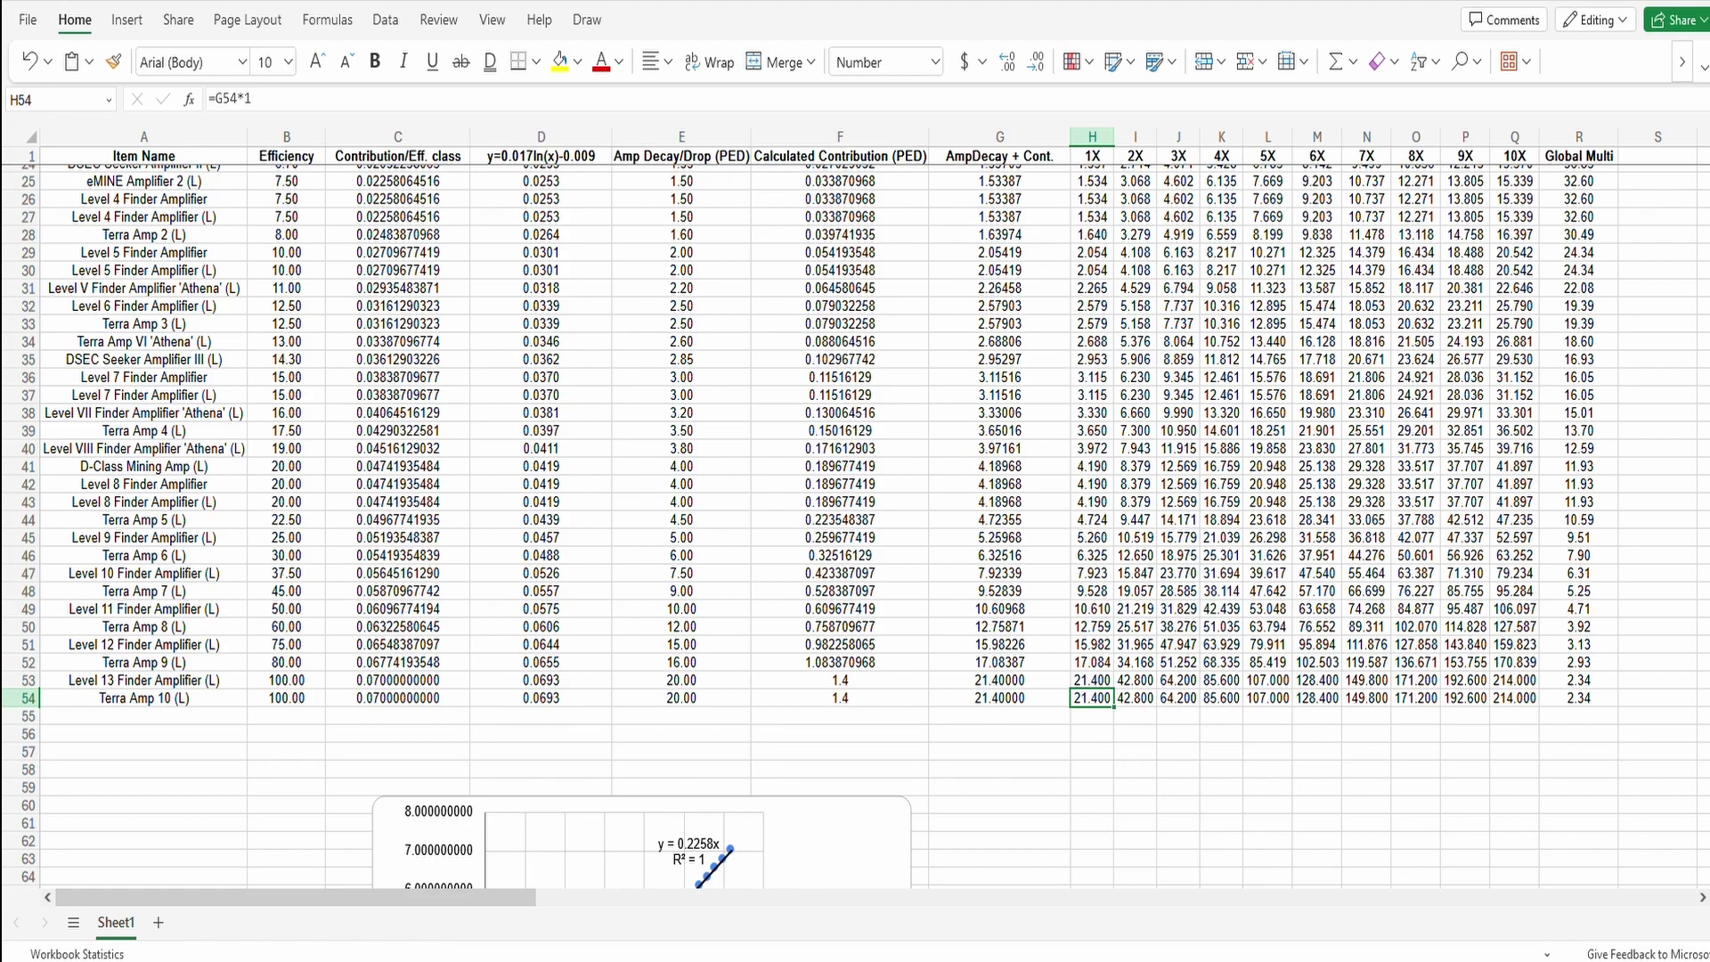
click(1134, 697)
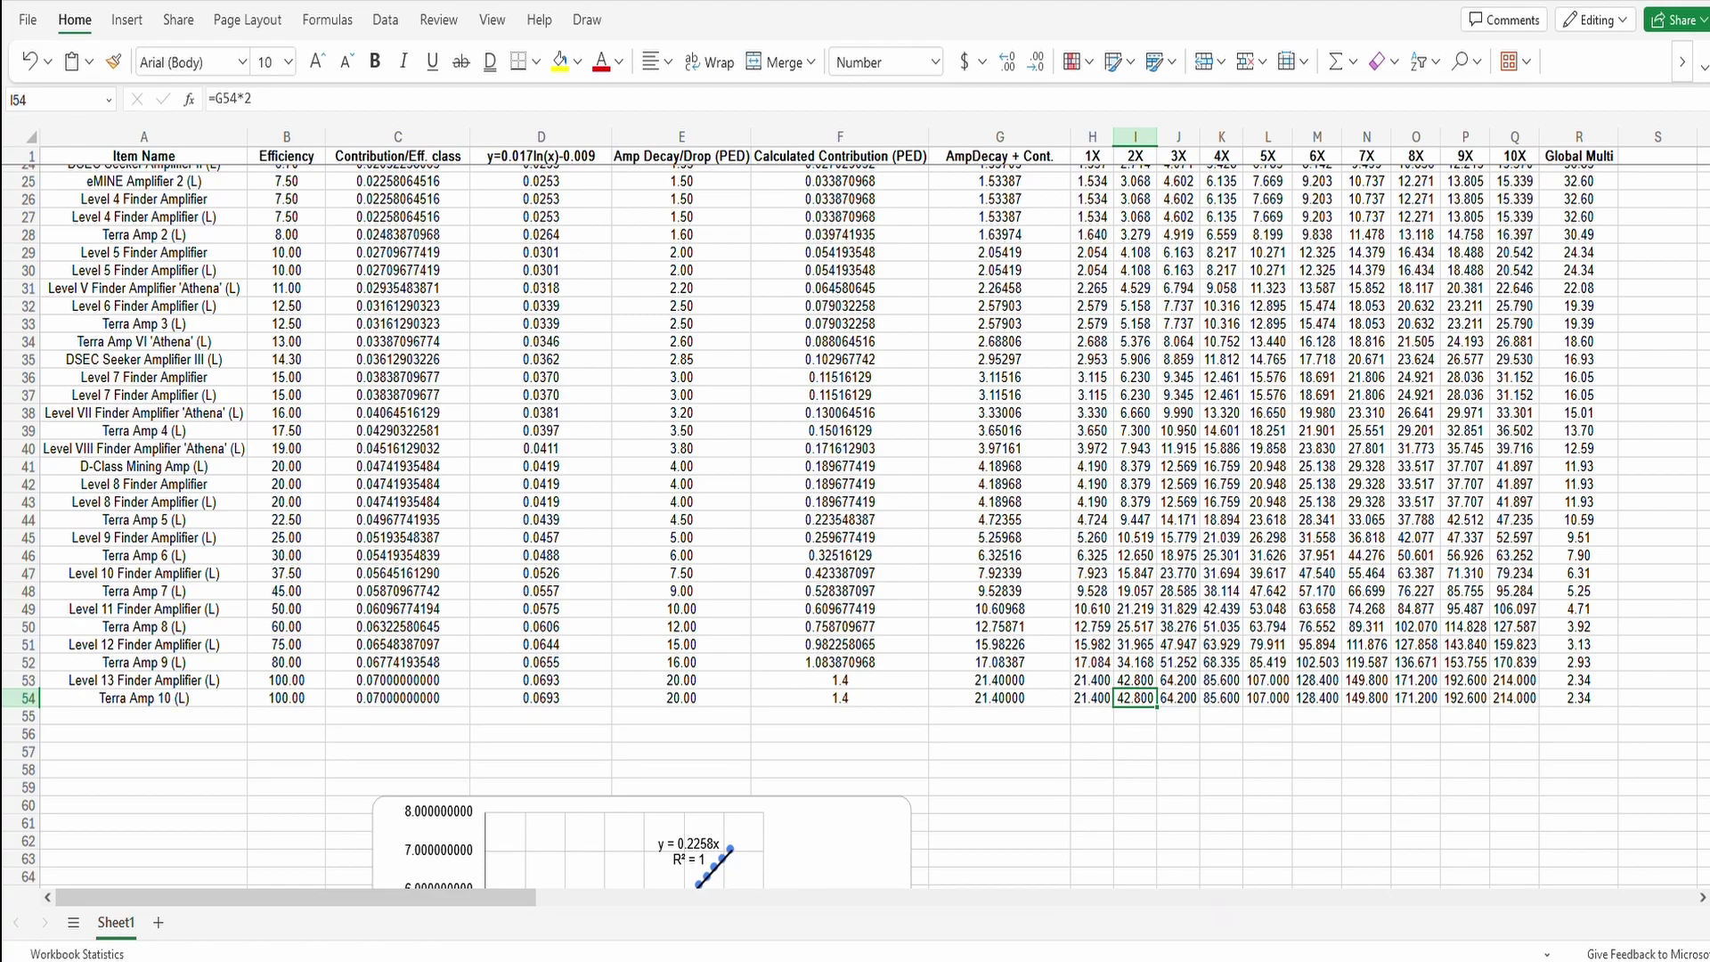
click(1177, 697)
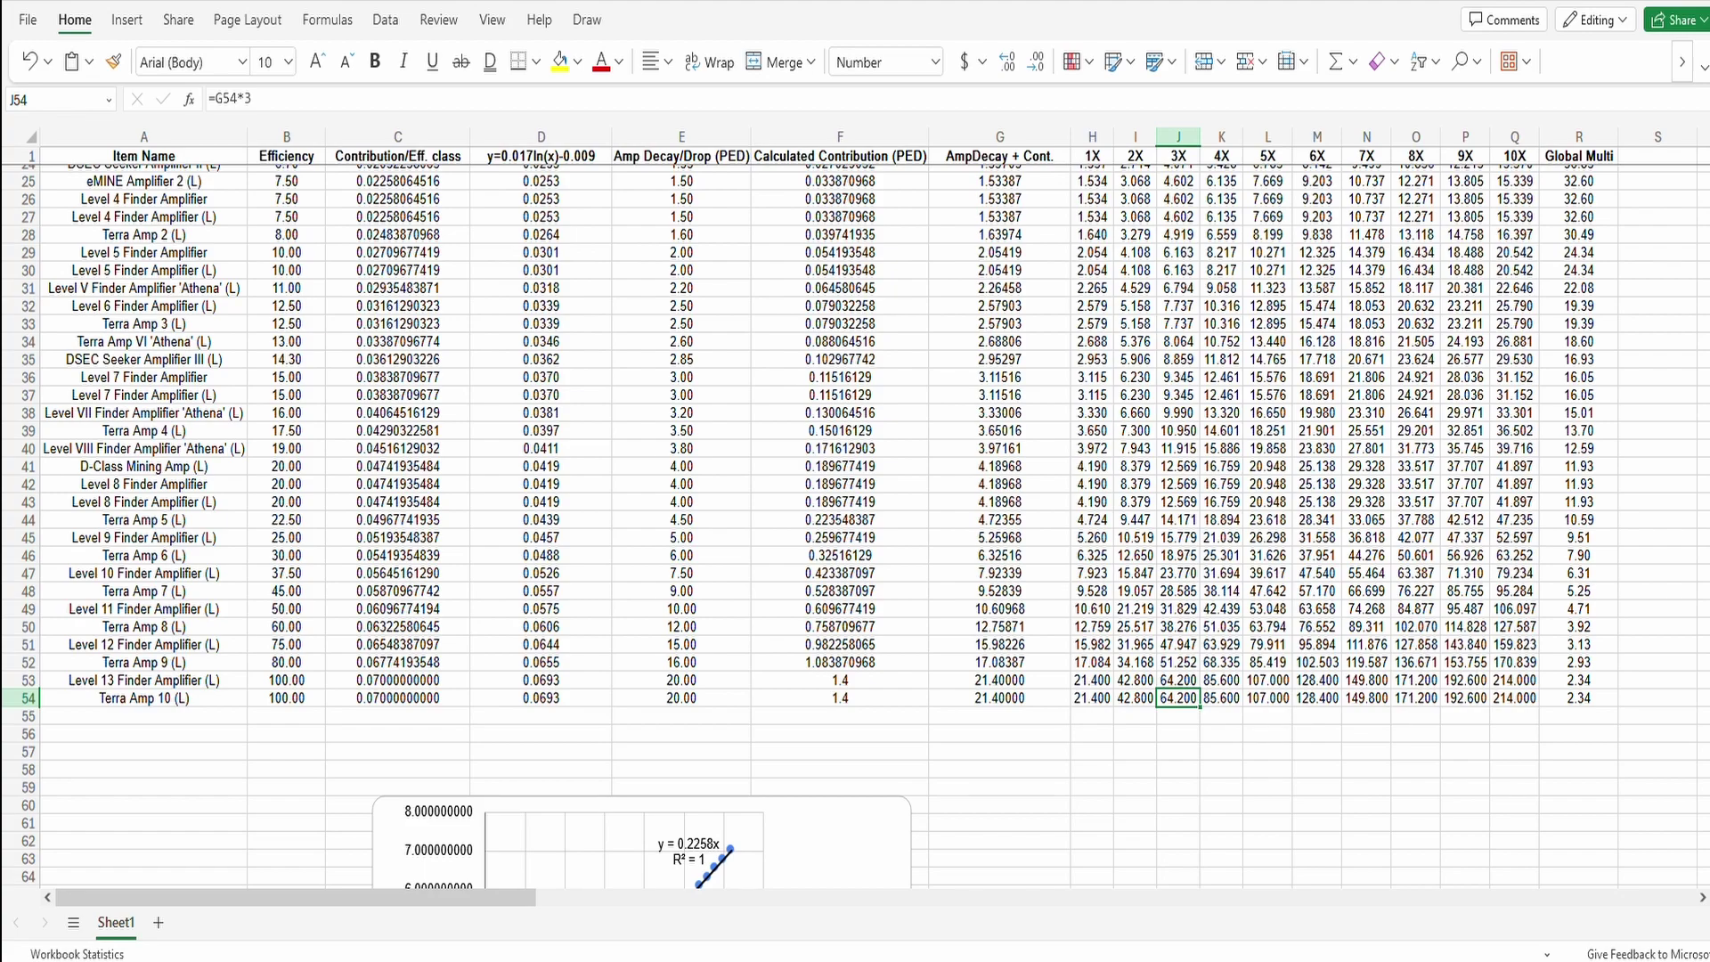
click(1577, 698)
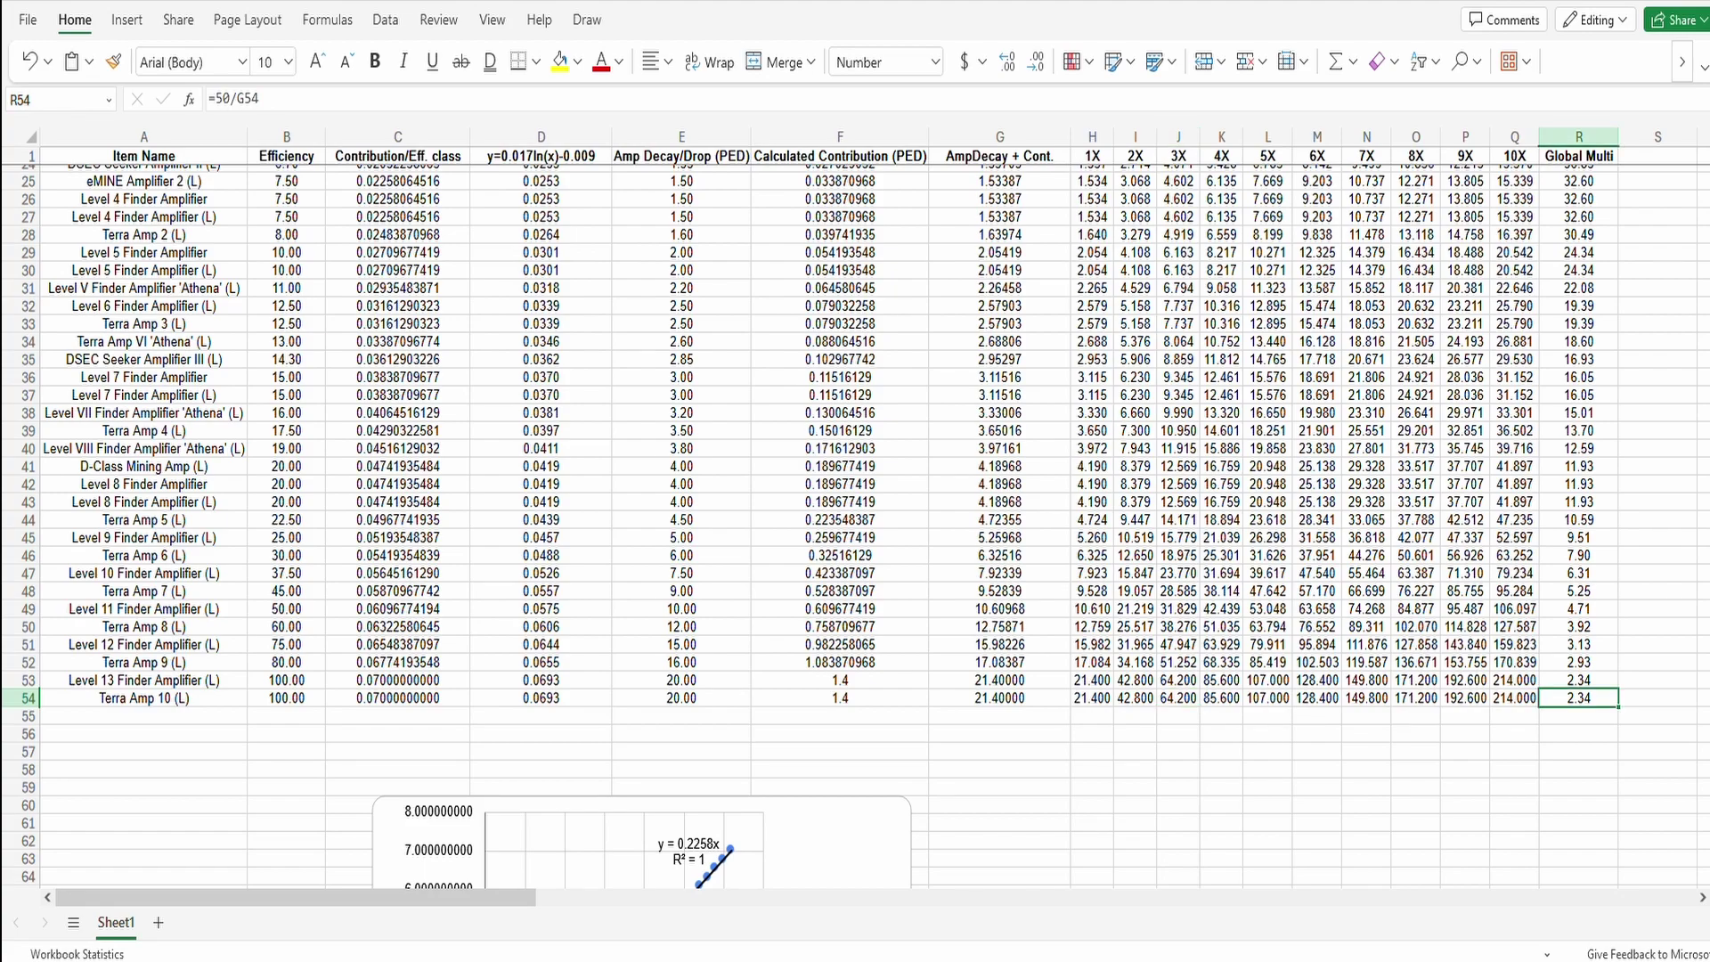
click(1578, 135)
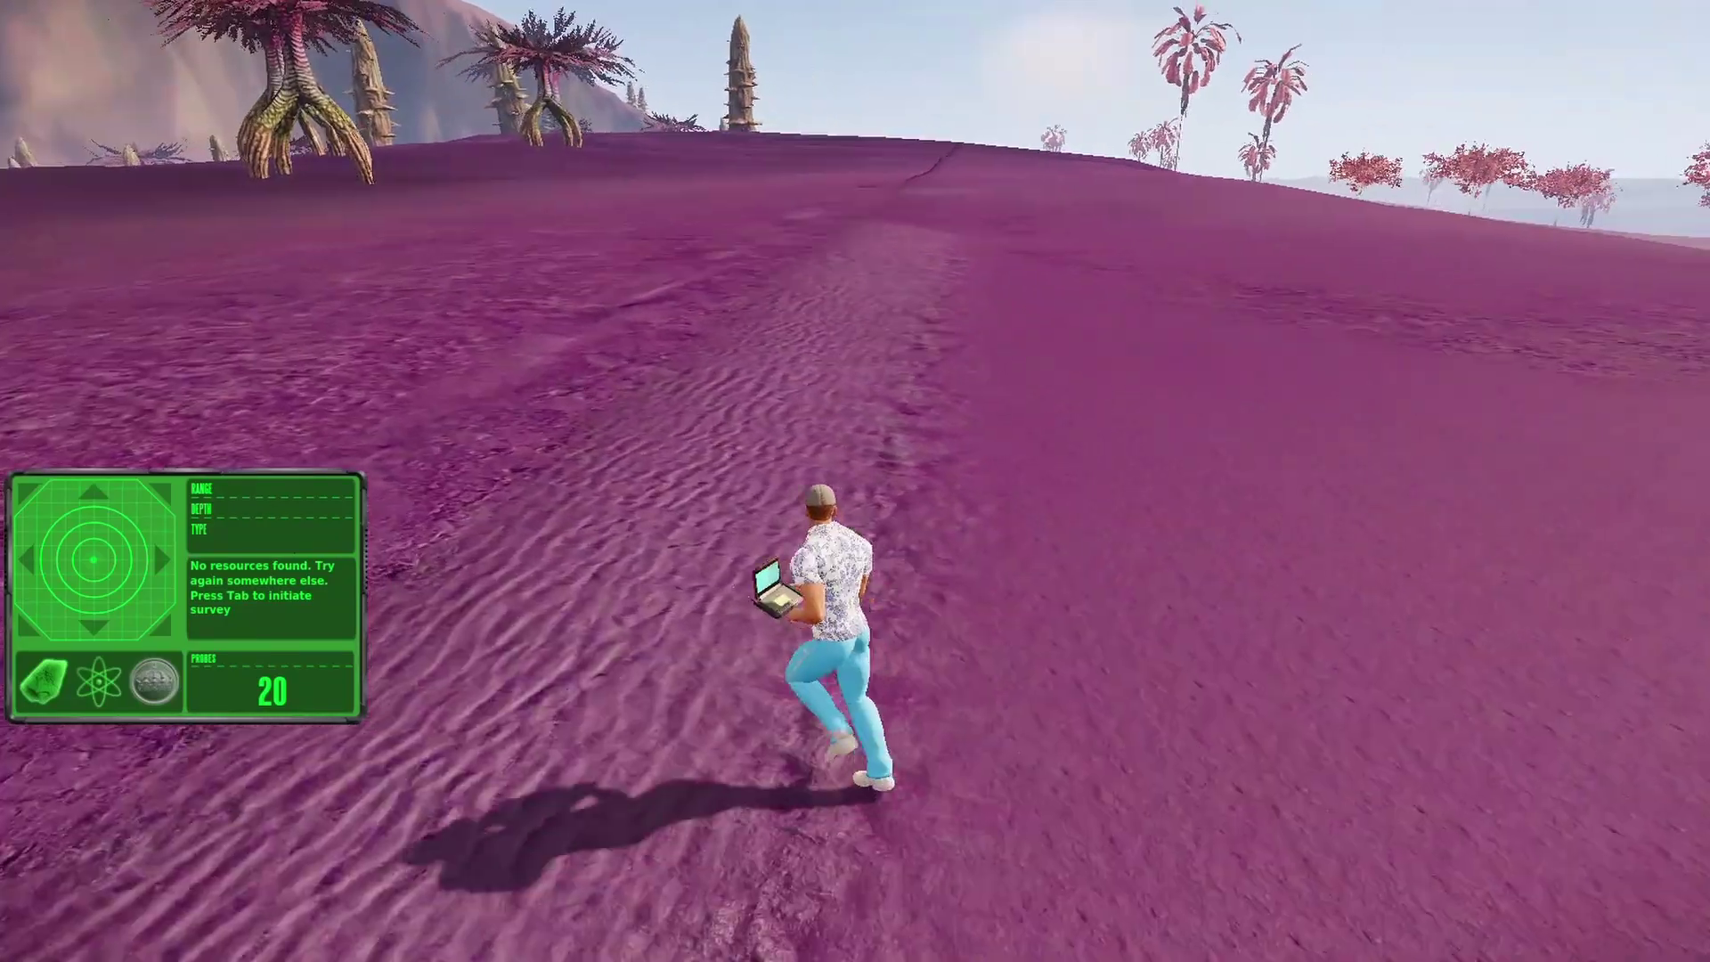
In Entropia Universe, run across the purple terrain and survey for resources with the finder along the way
key(Tab)
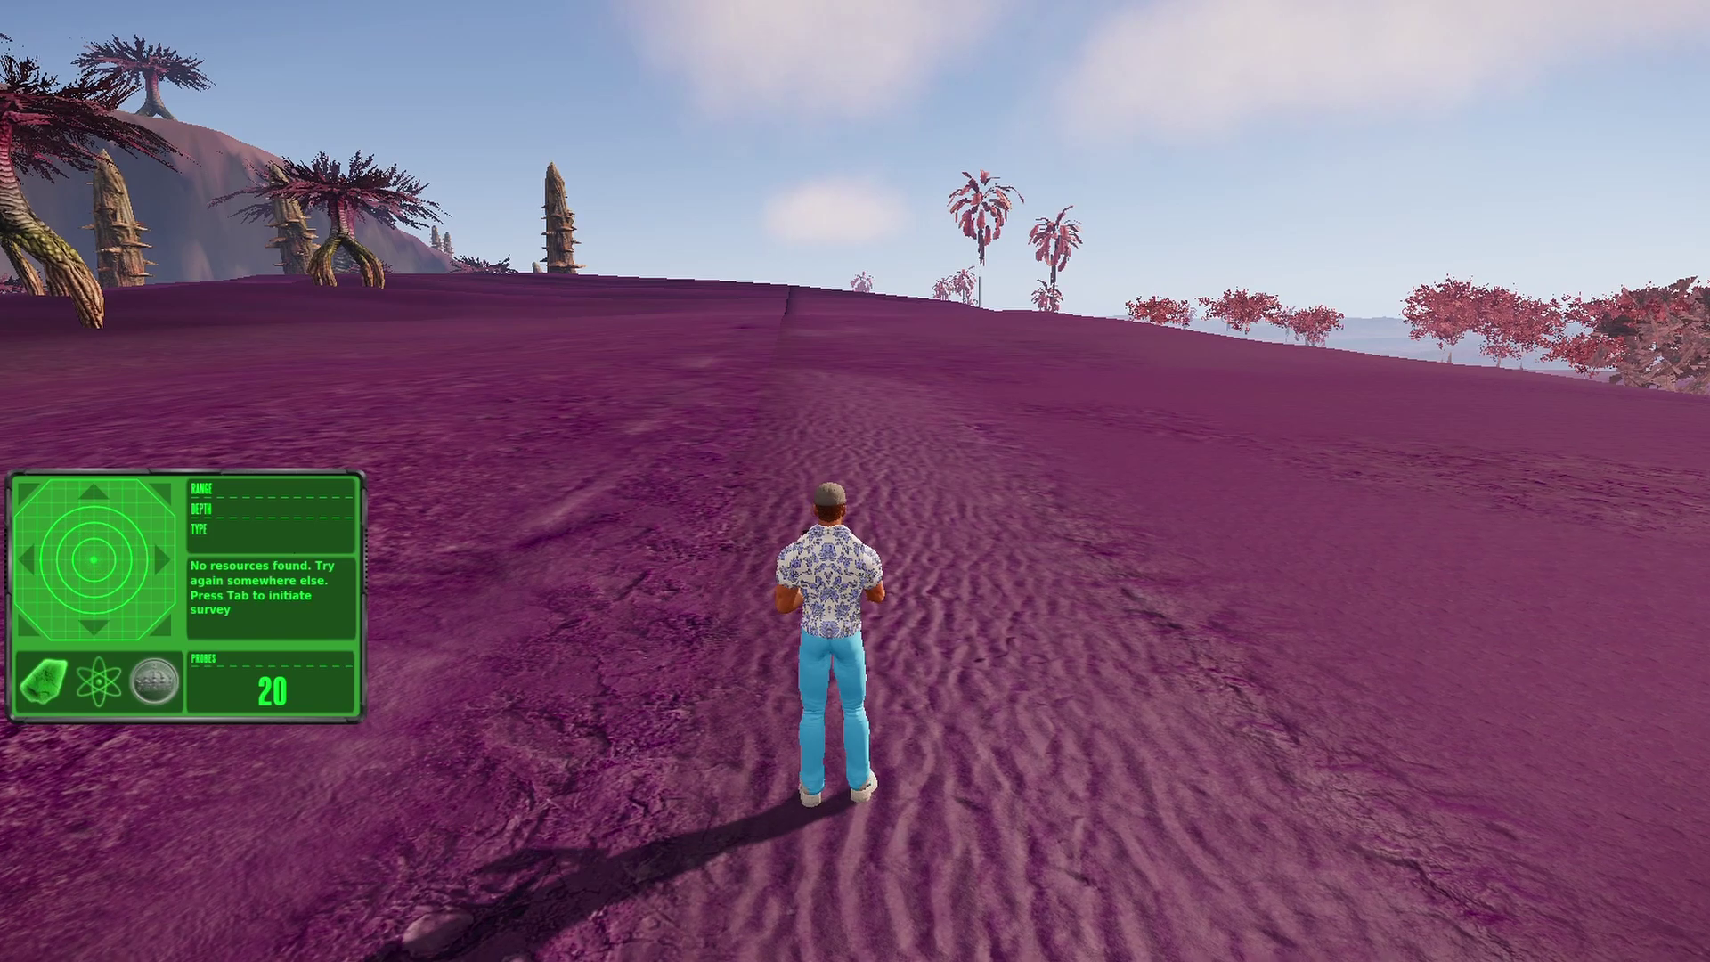
key(w)
key(a)
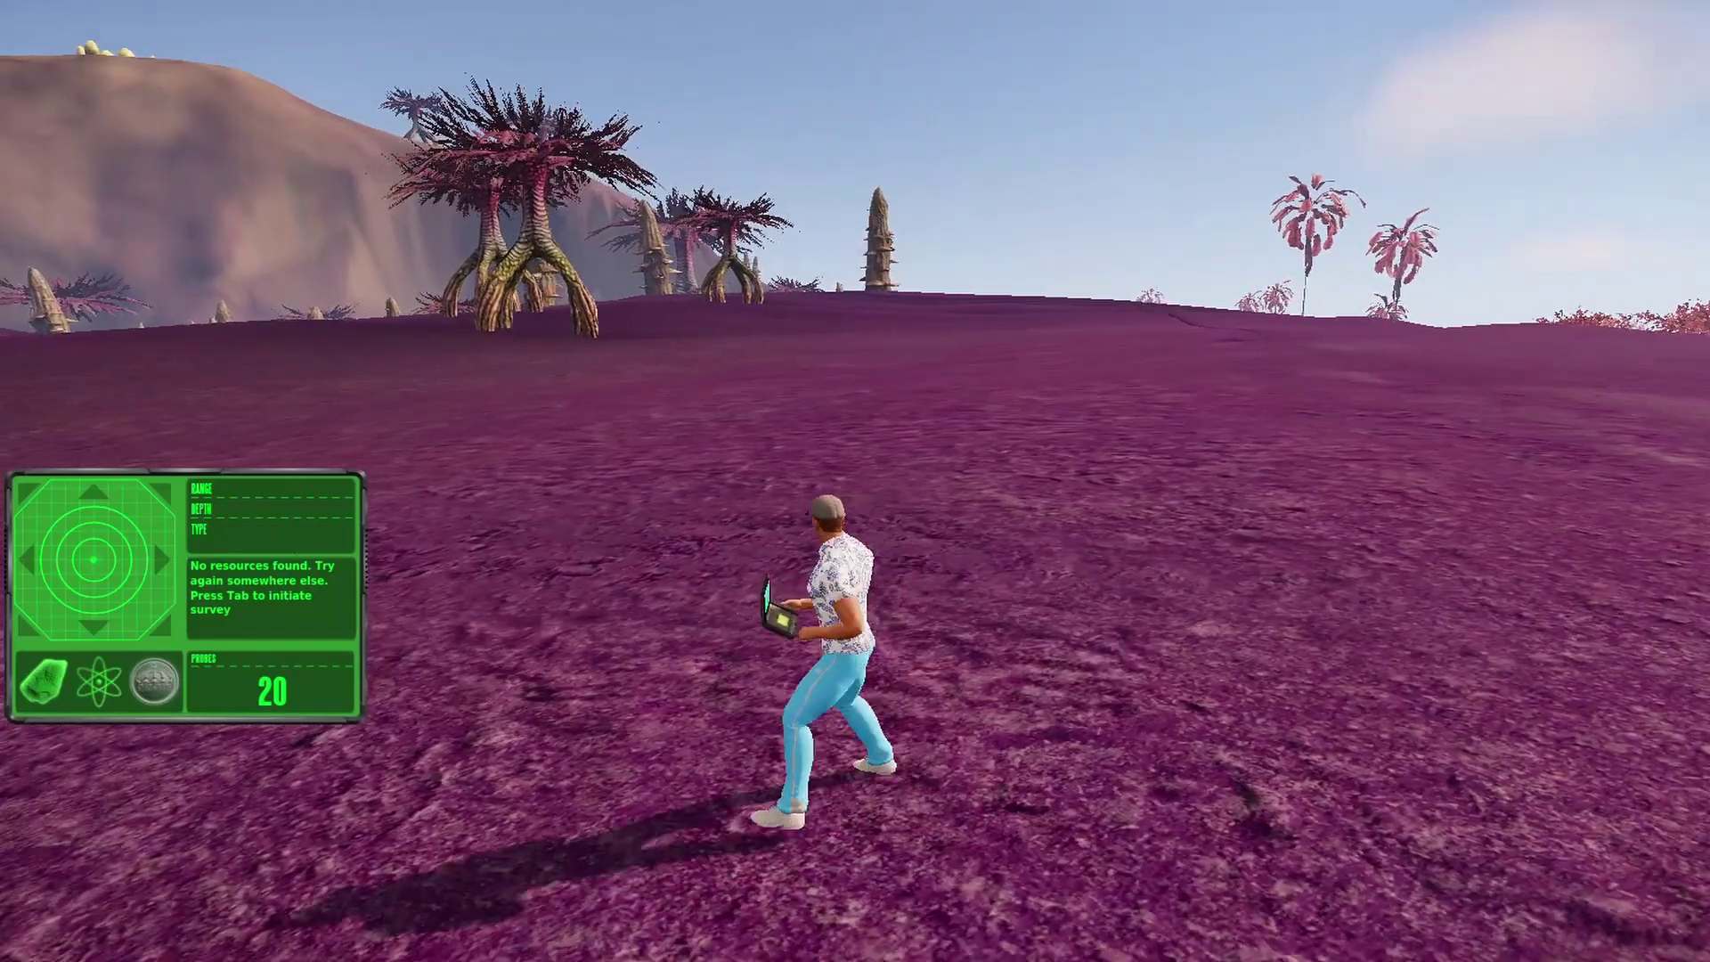
key(w)
key(d)
key(a)
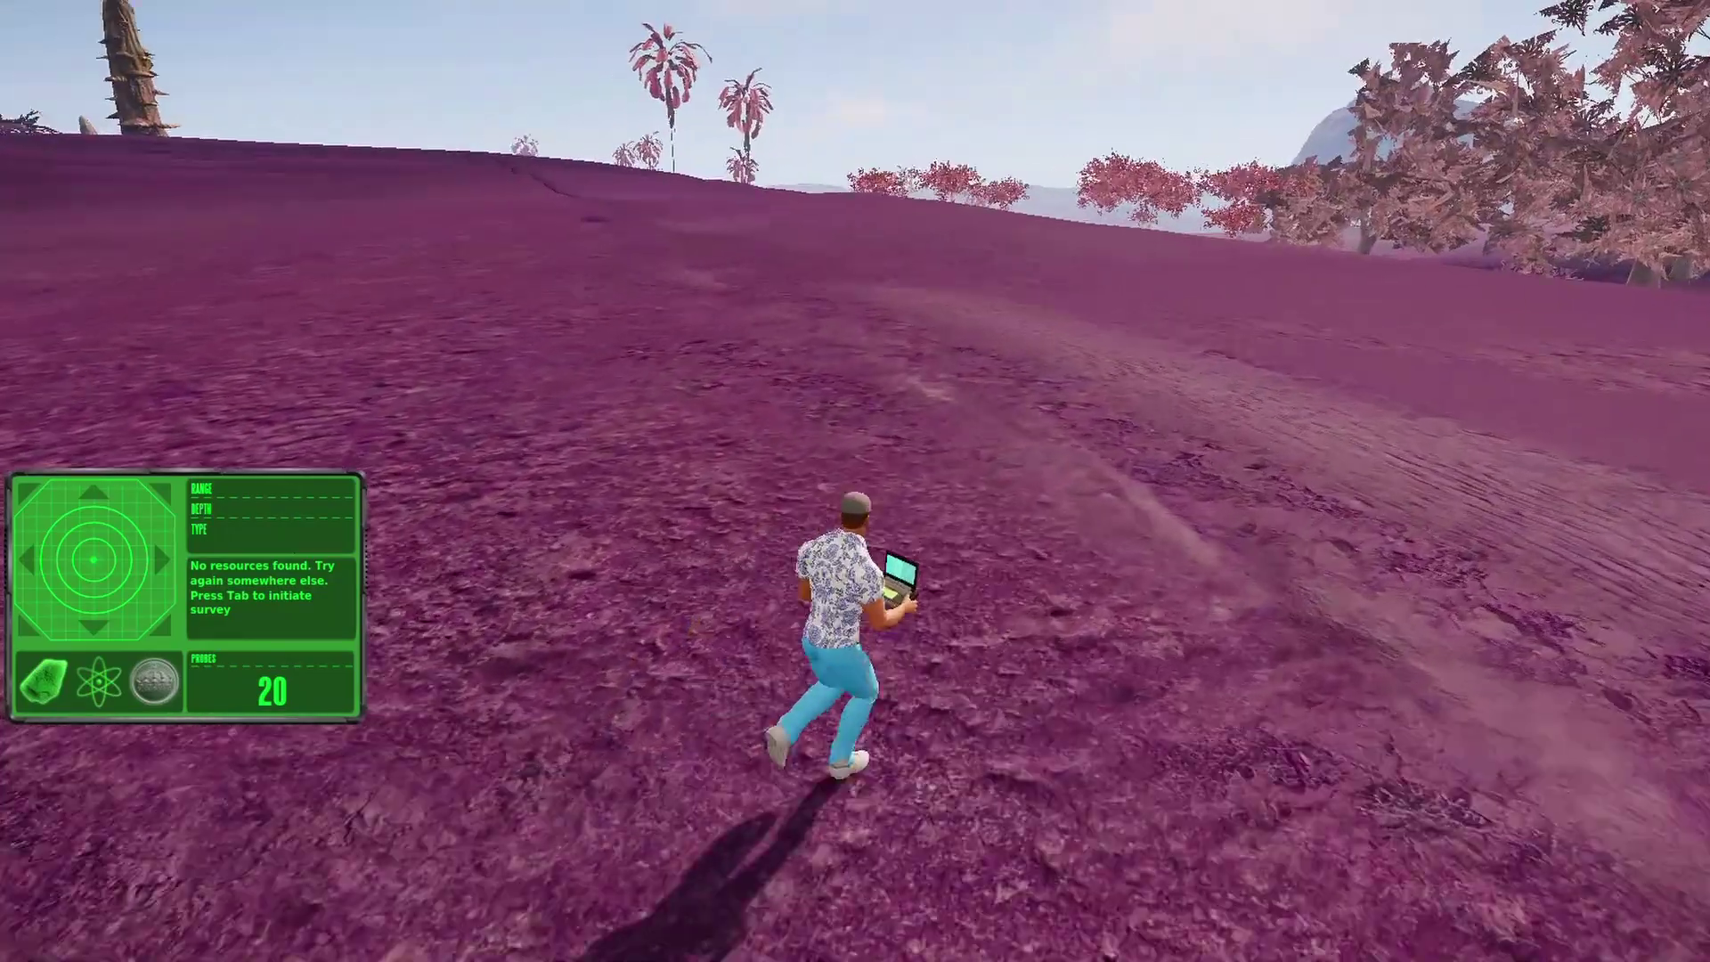
key(a)
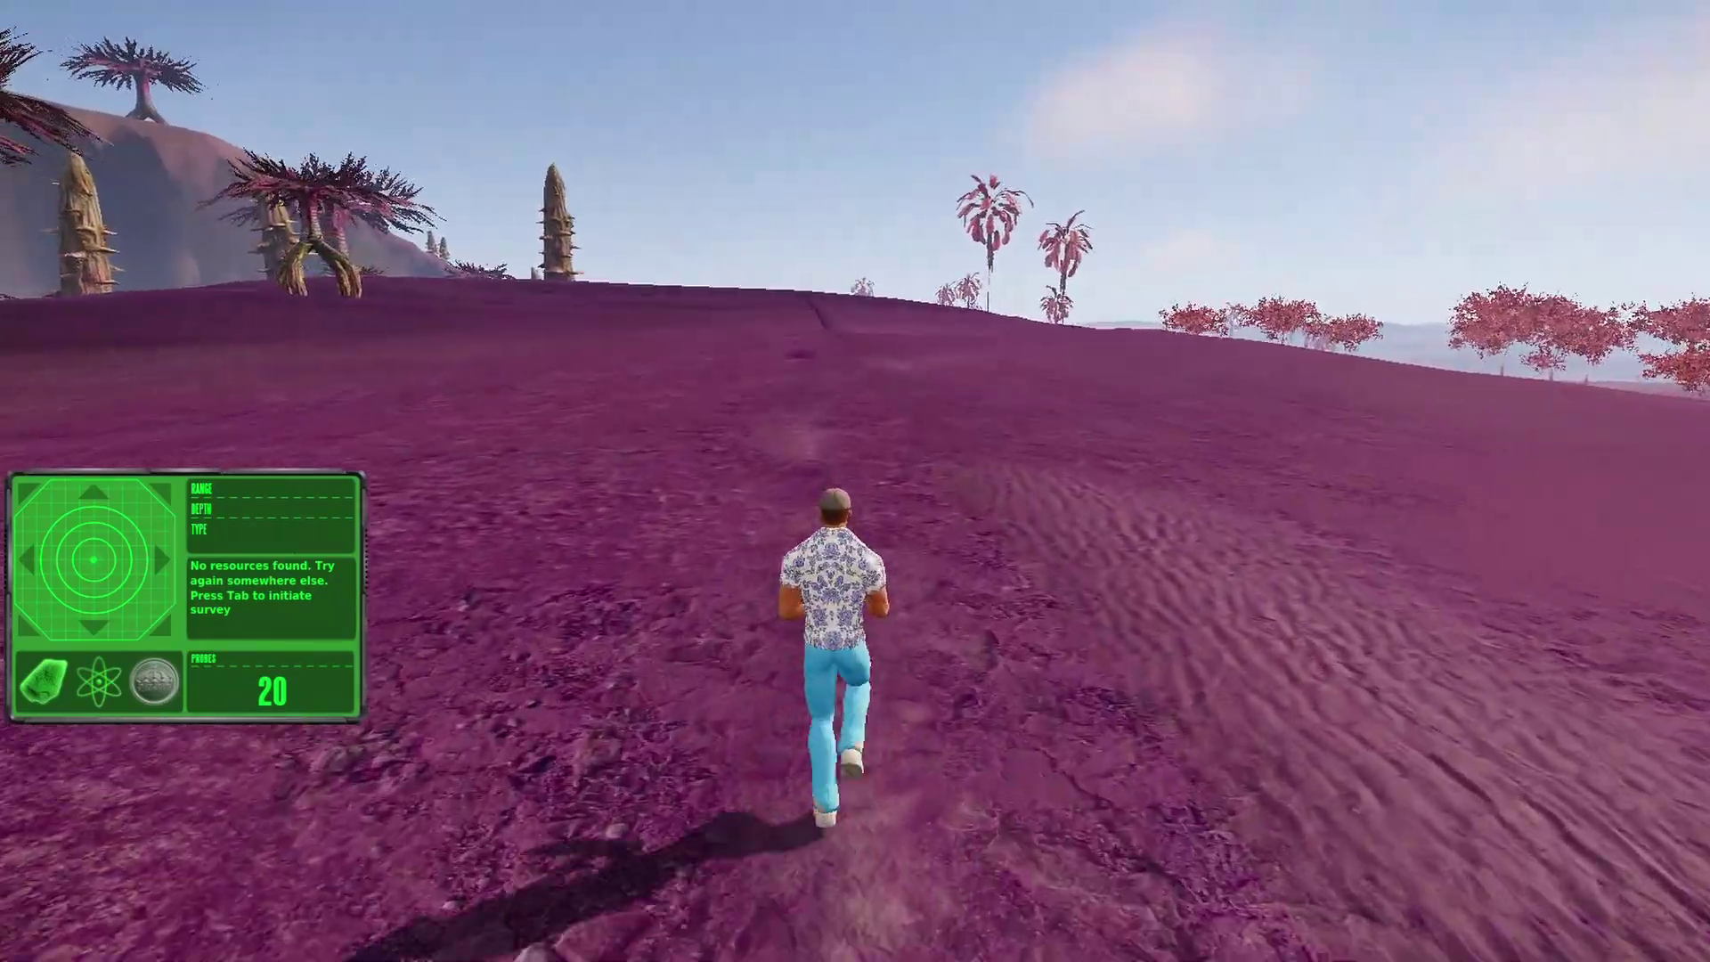
key(w)
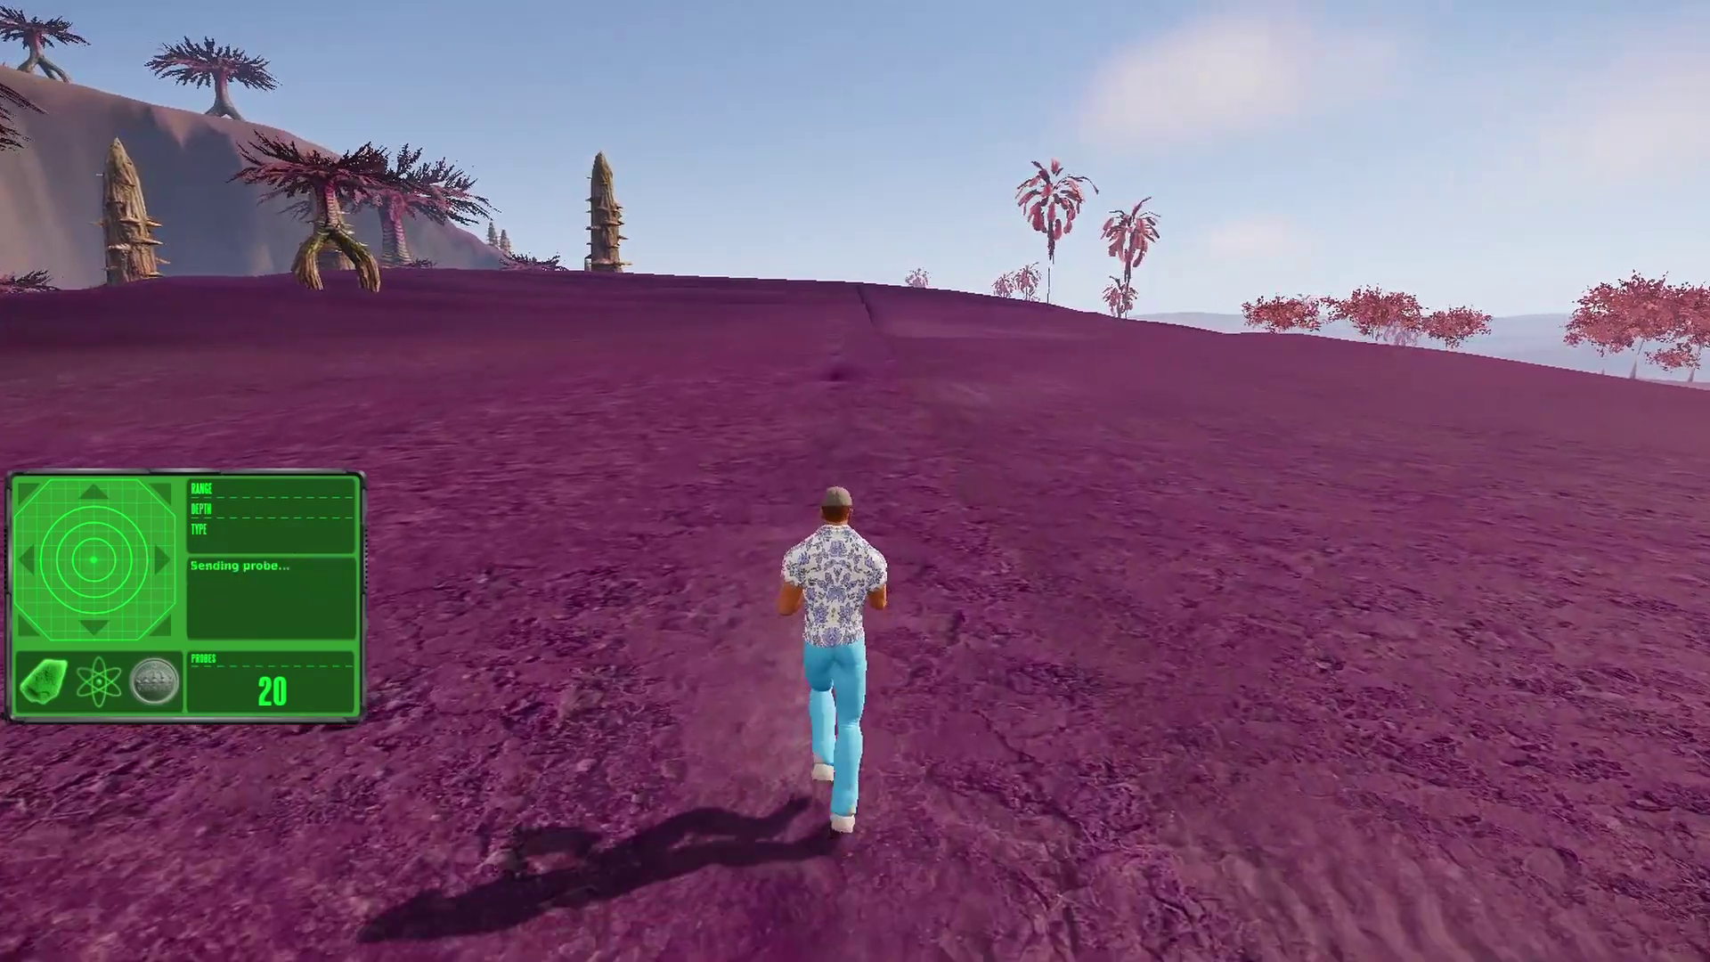
key(w)
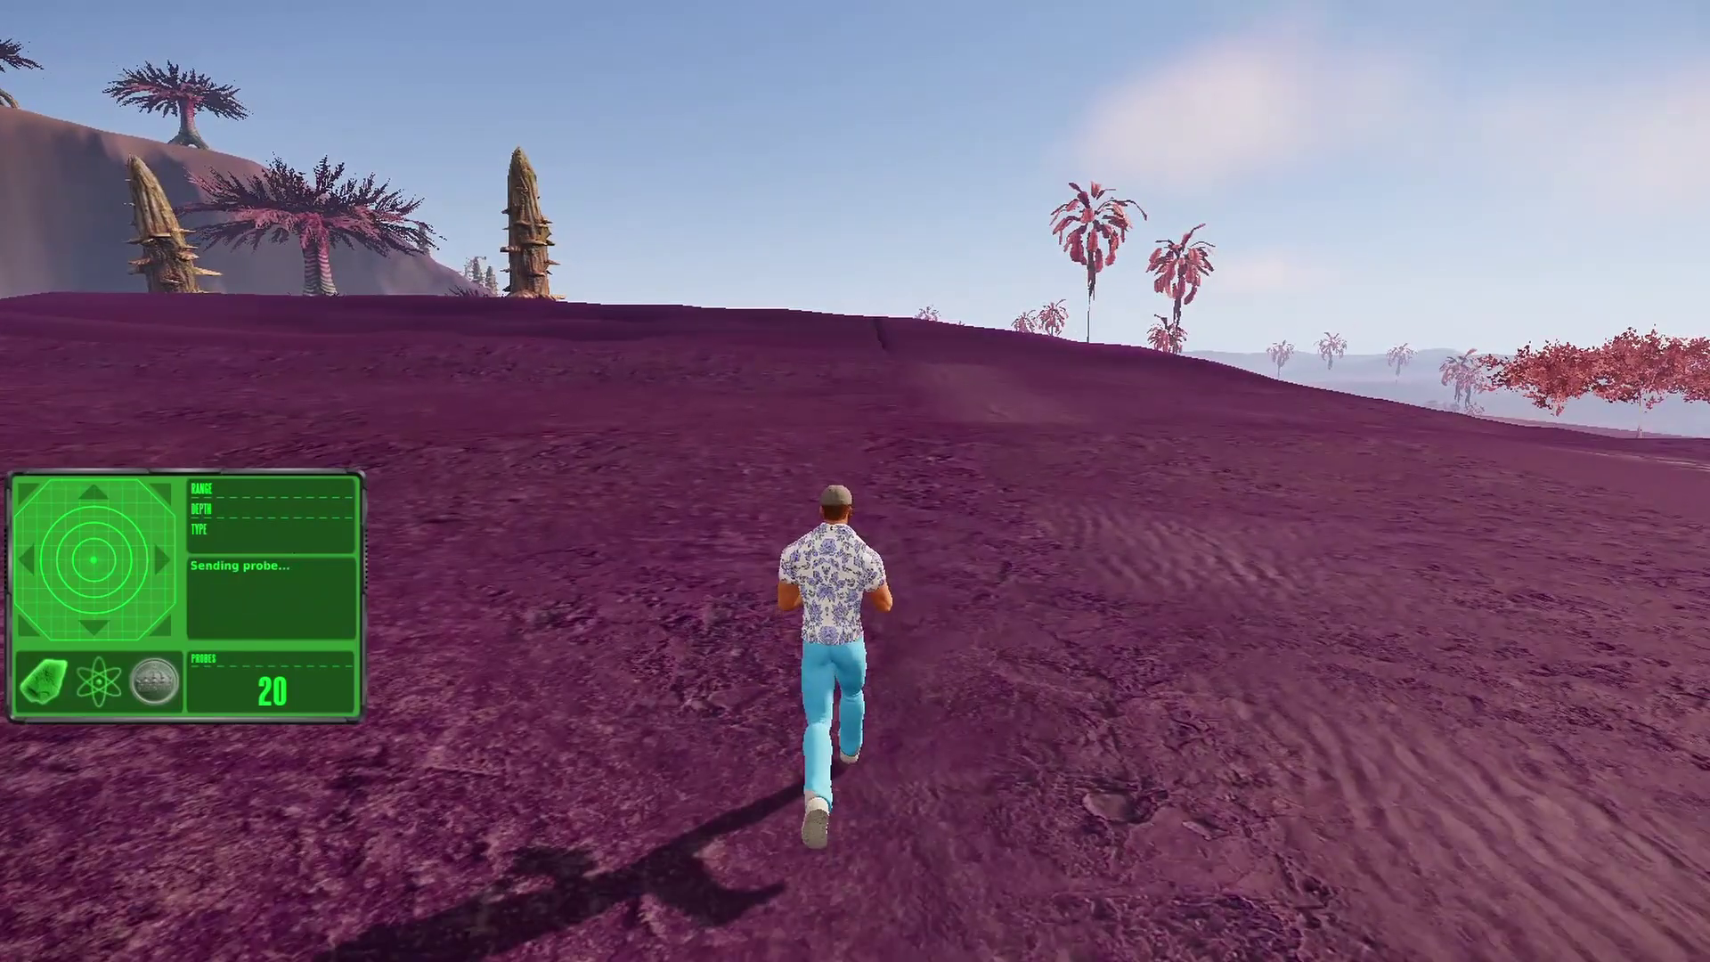
Check the Survey Probe stack in the inventory, close it and keep running across the purple terrain
key(i)
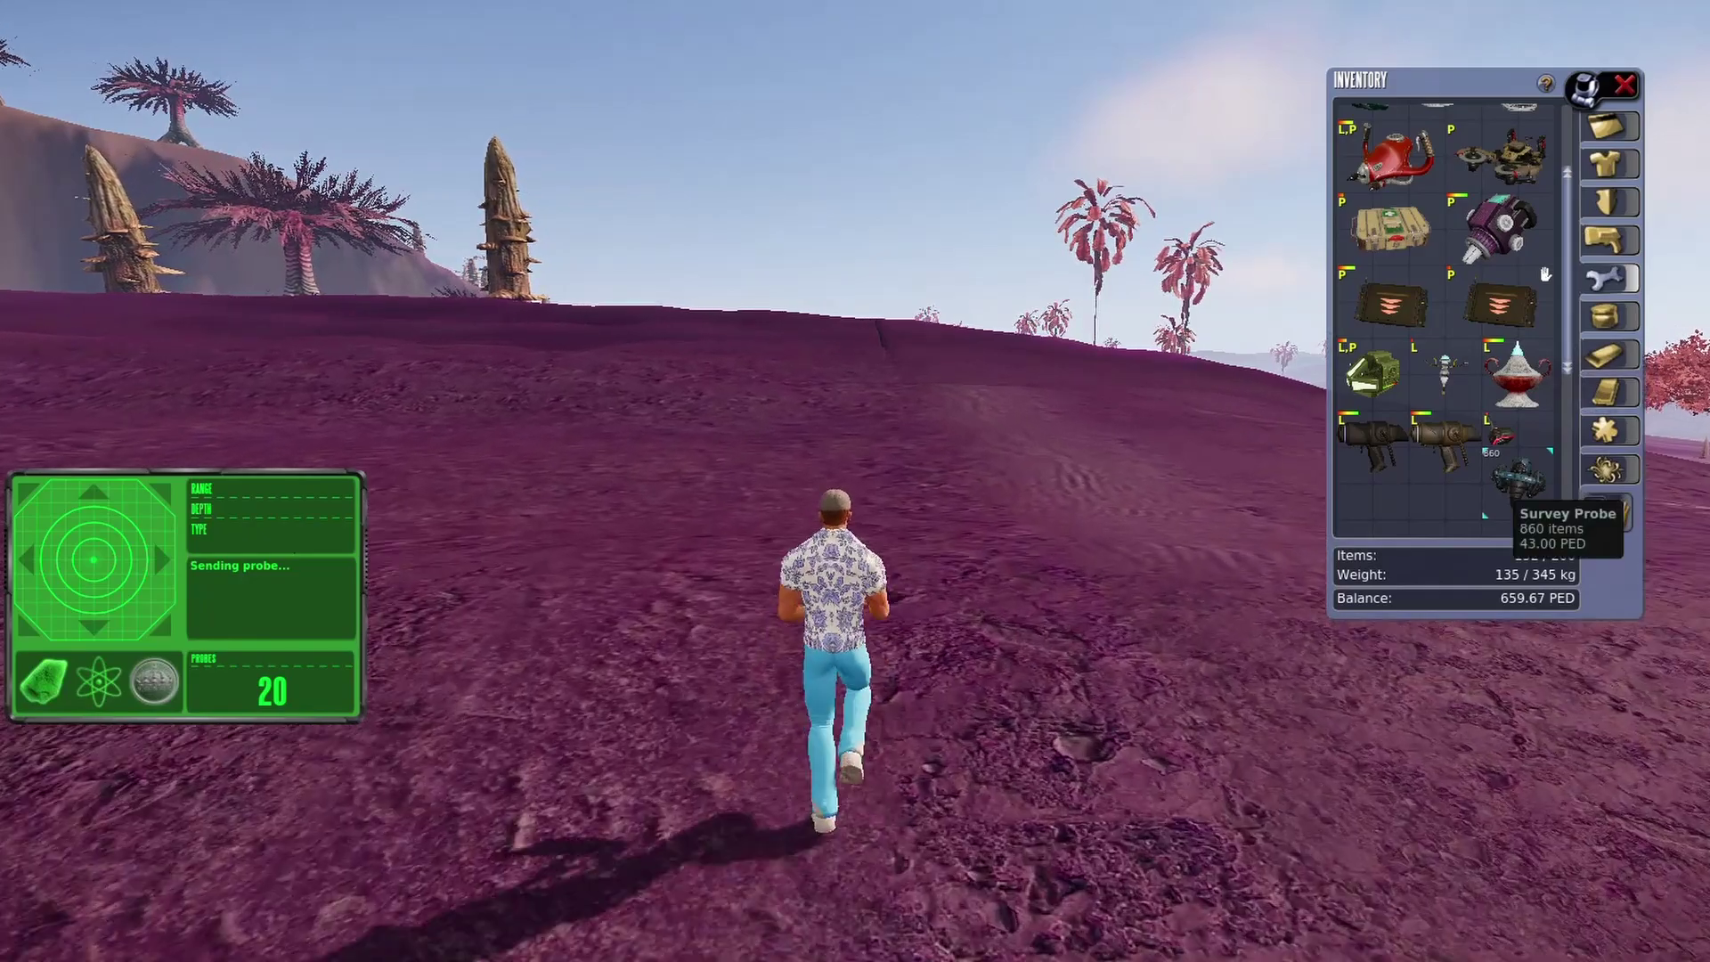
click(1625, 84)
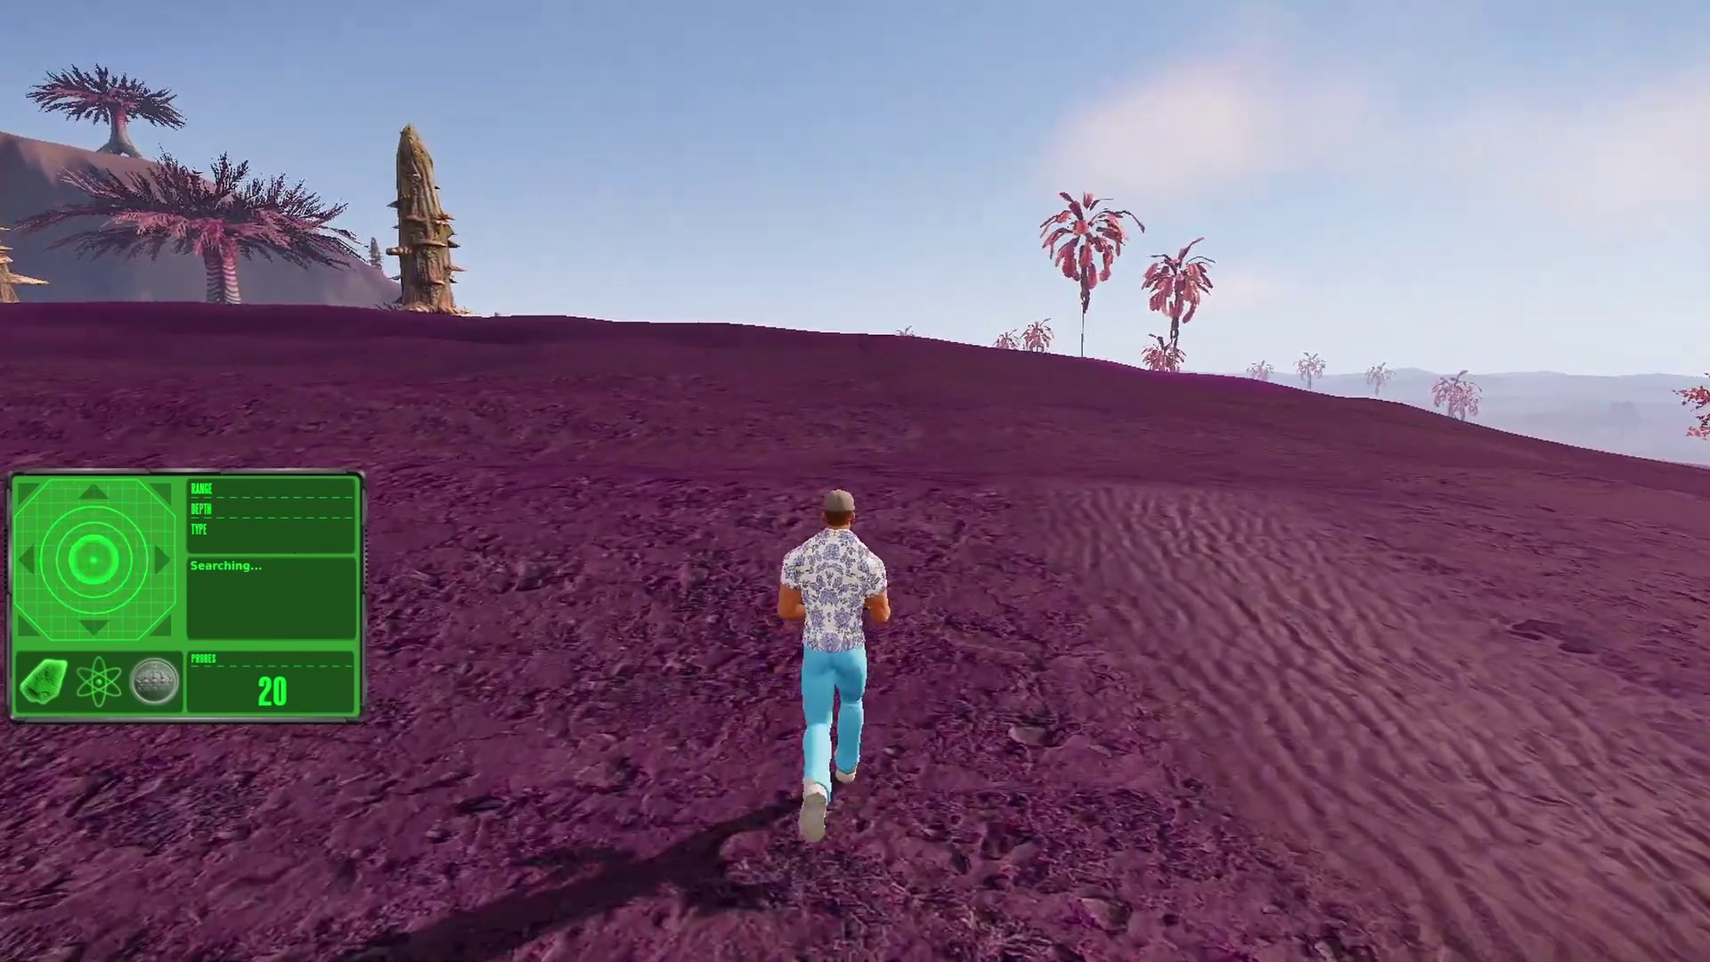
key(w)
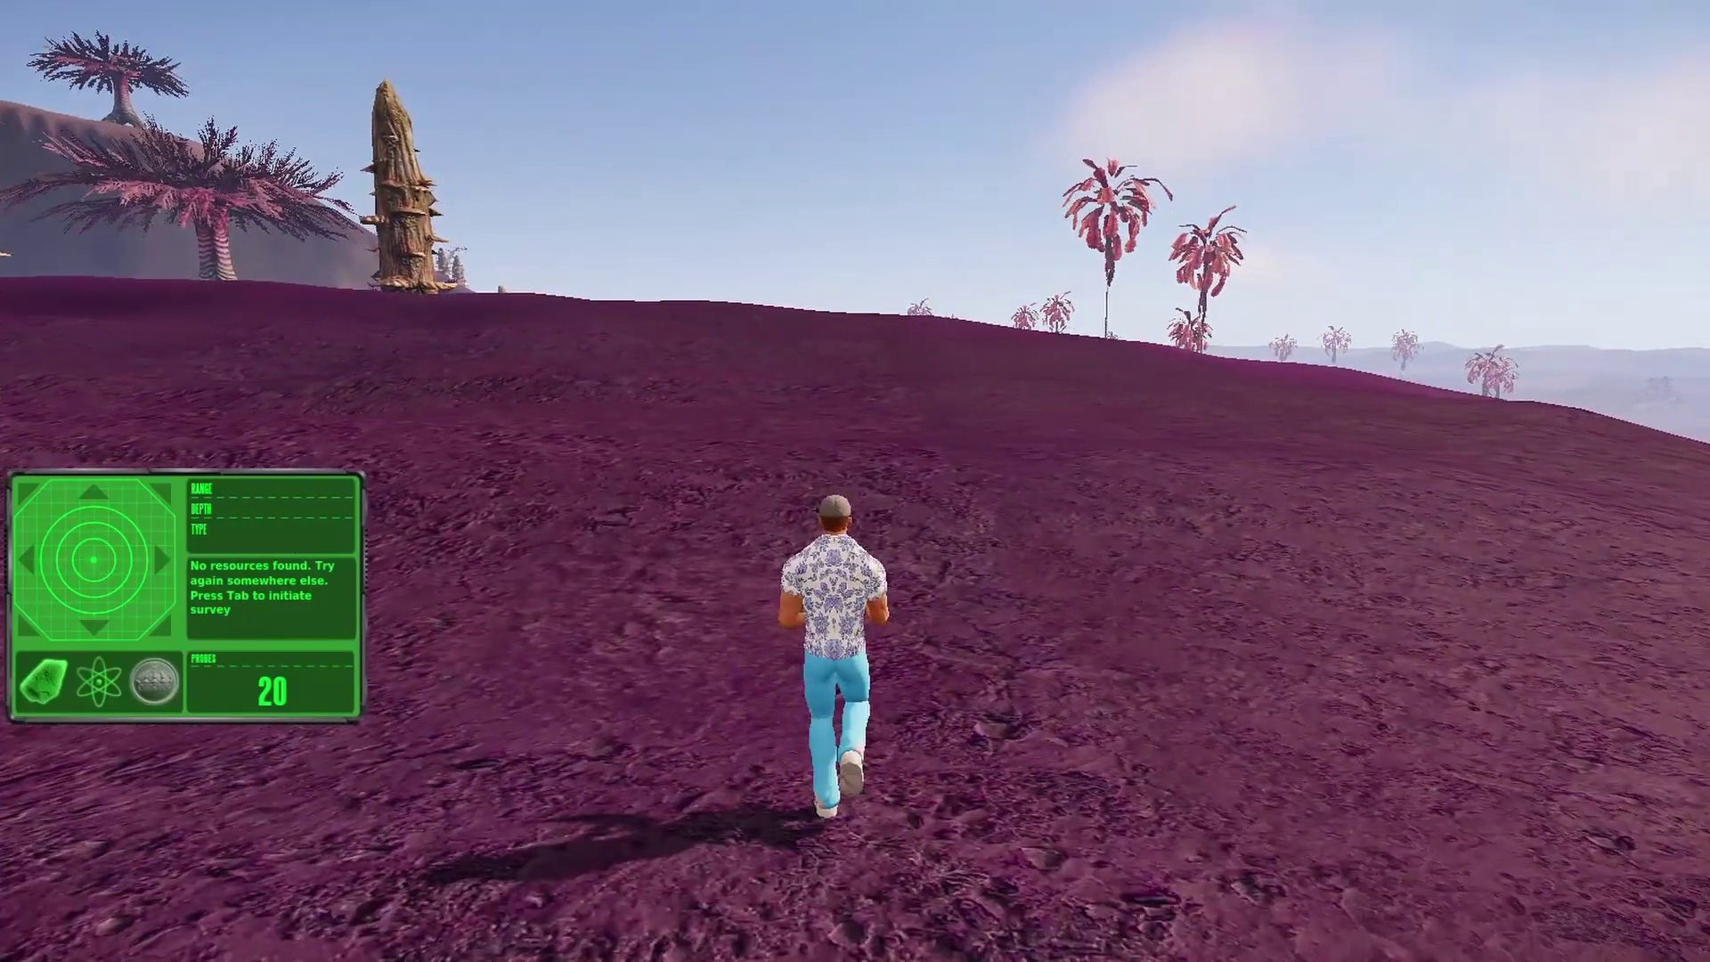
key(w)
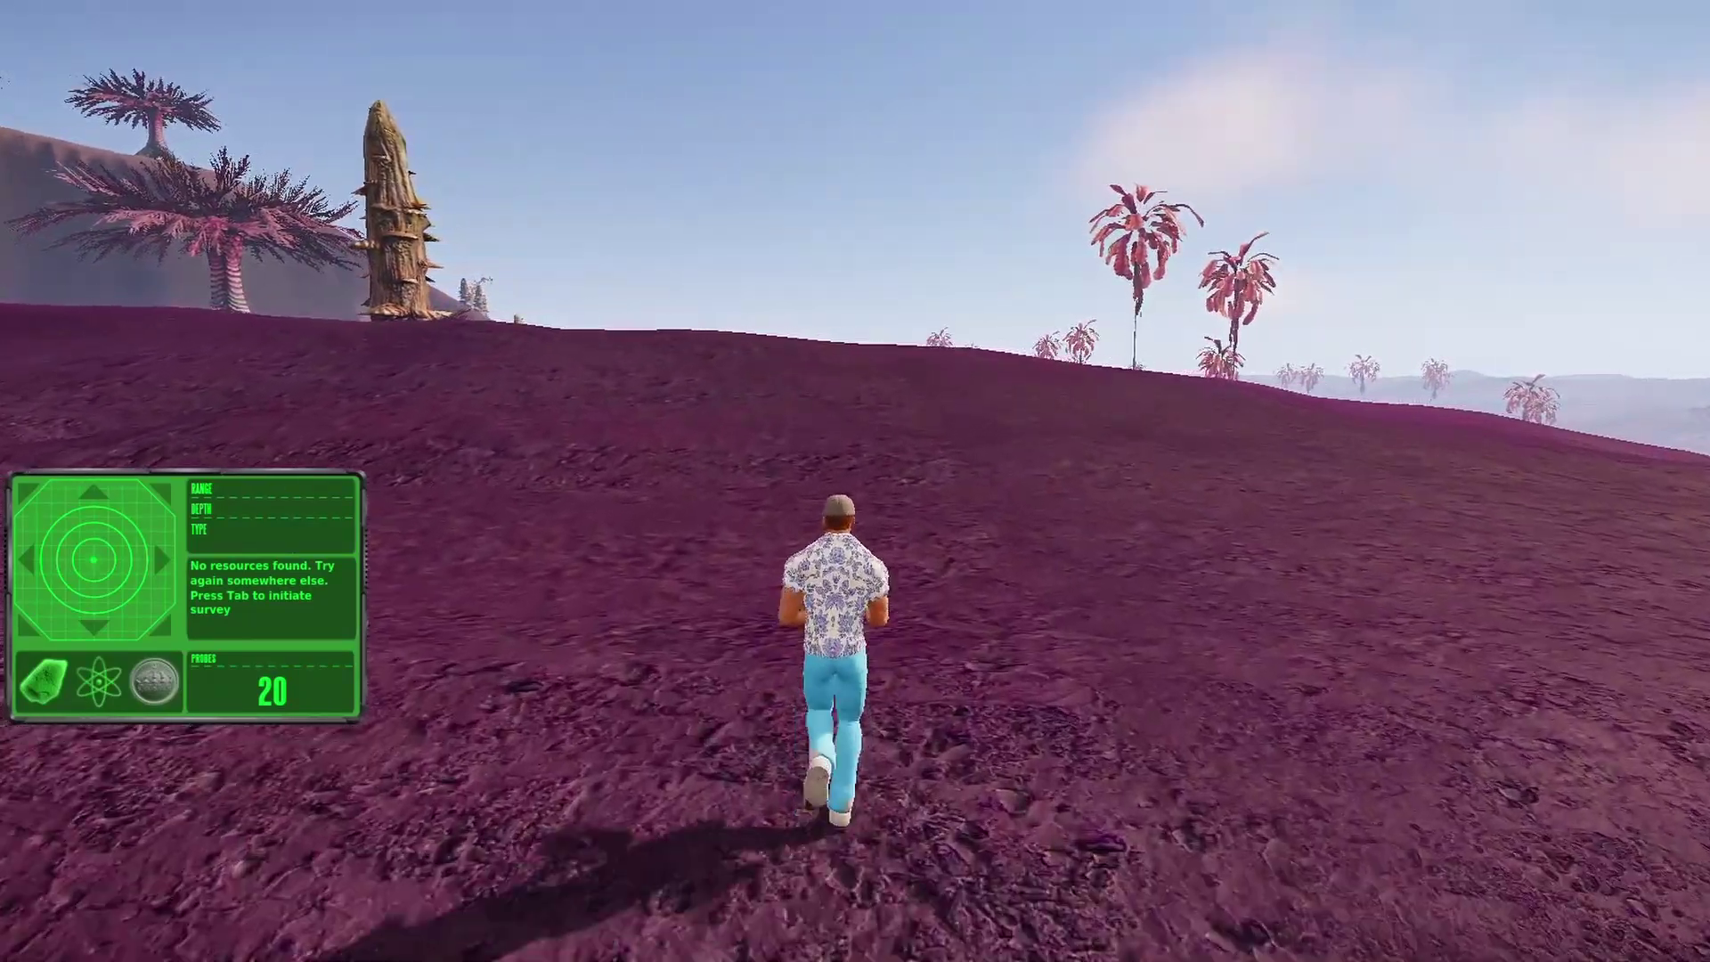
Launch a new 20-probe mineral survey while running on toward the hilltop until the search completes
key(w)
key(Tab)
key(w)
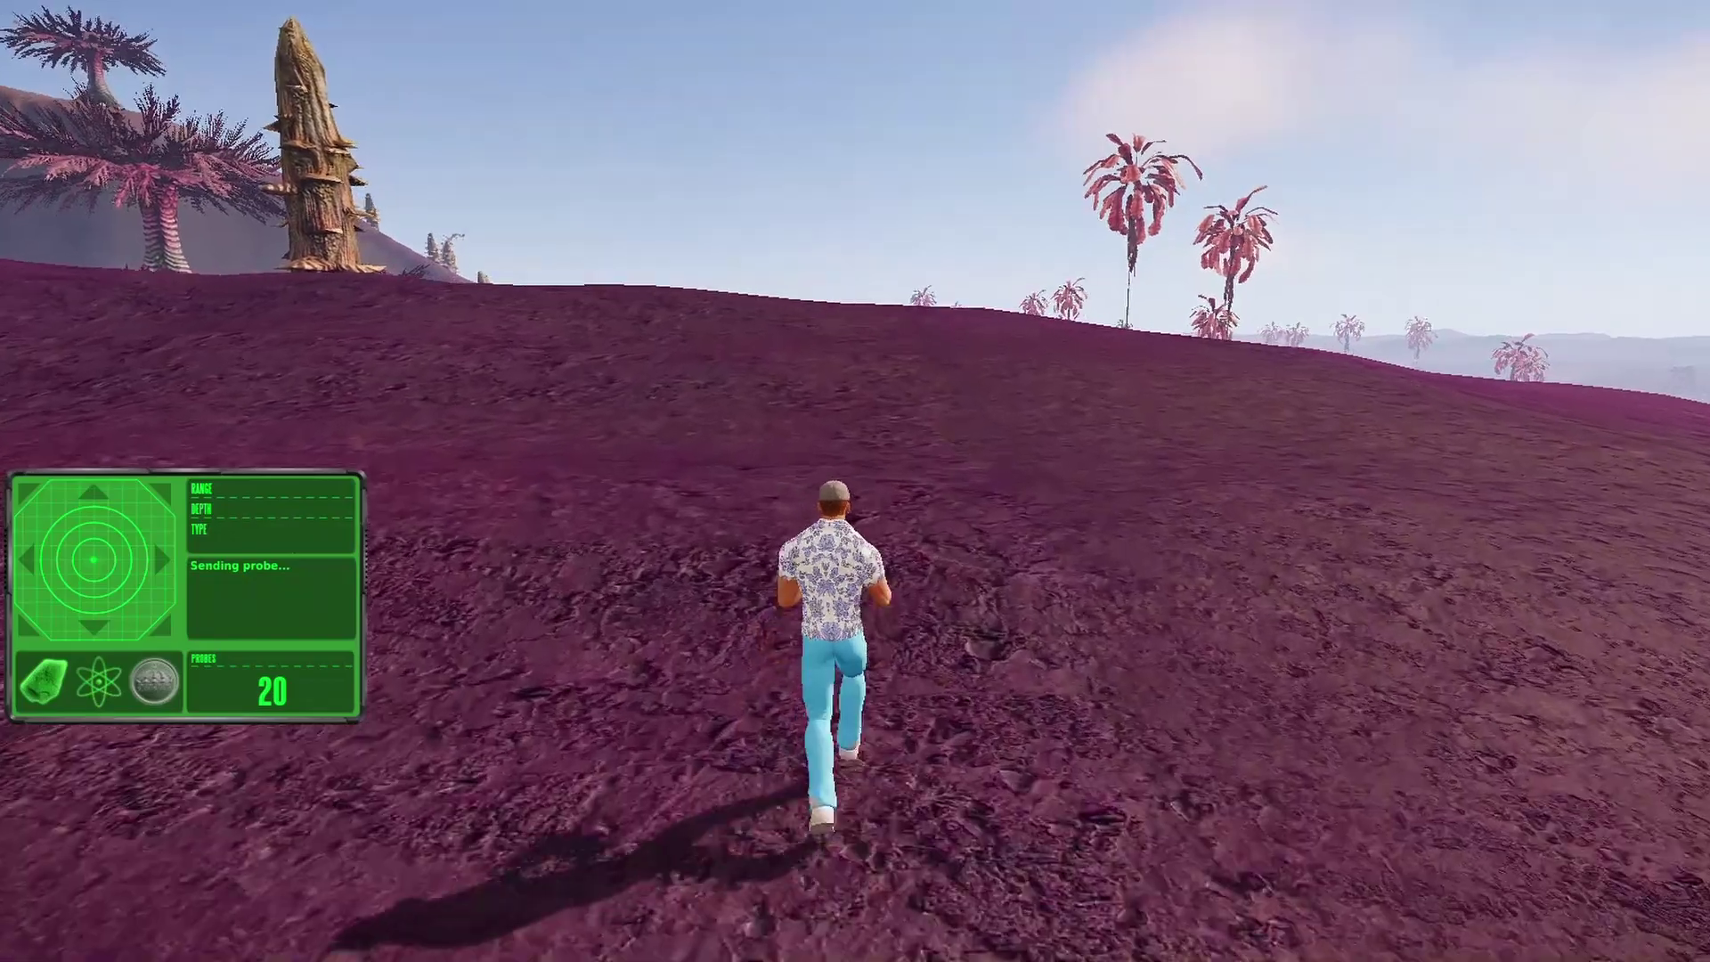
key(w)
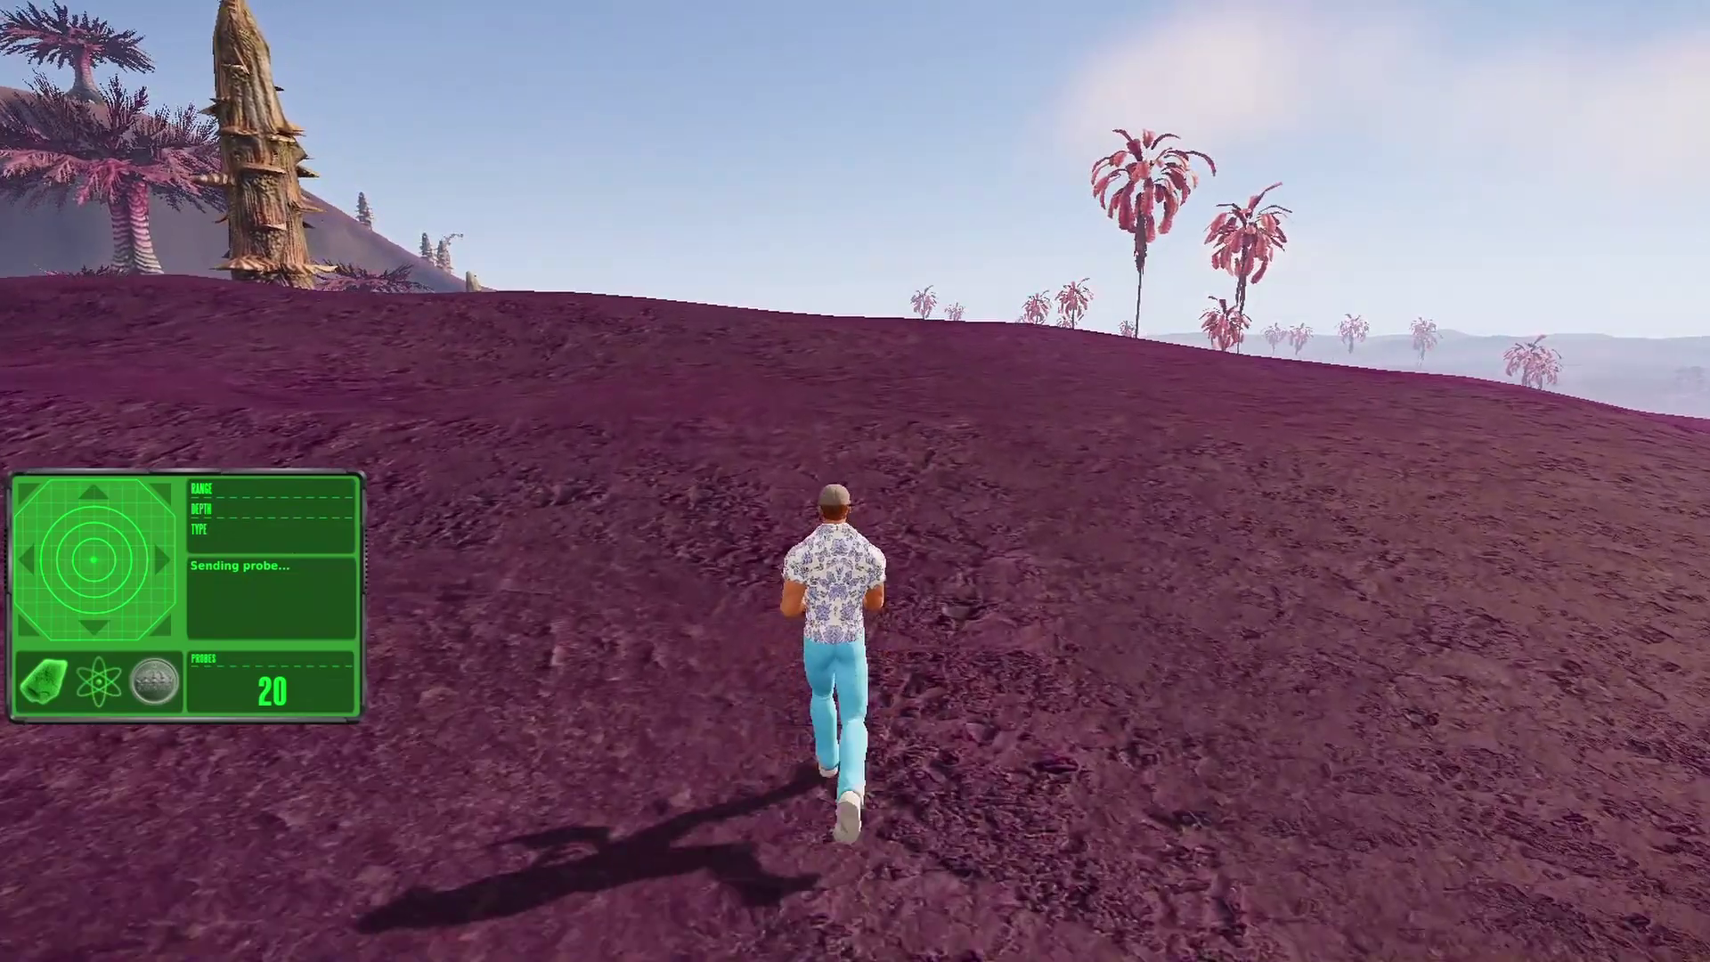
key(w)
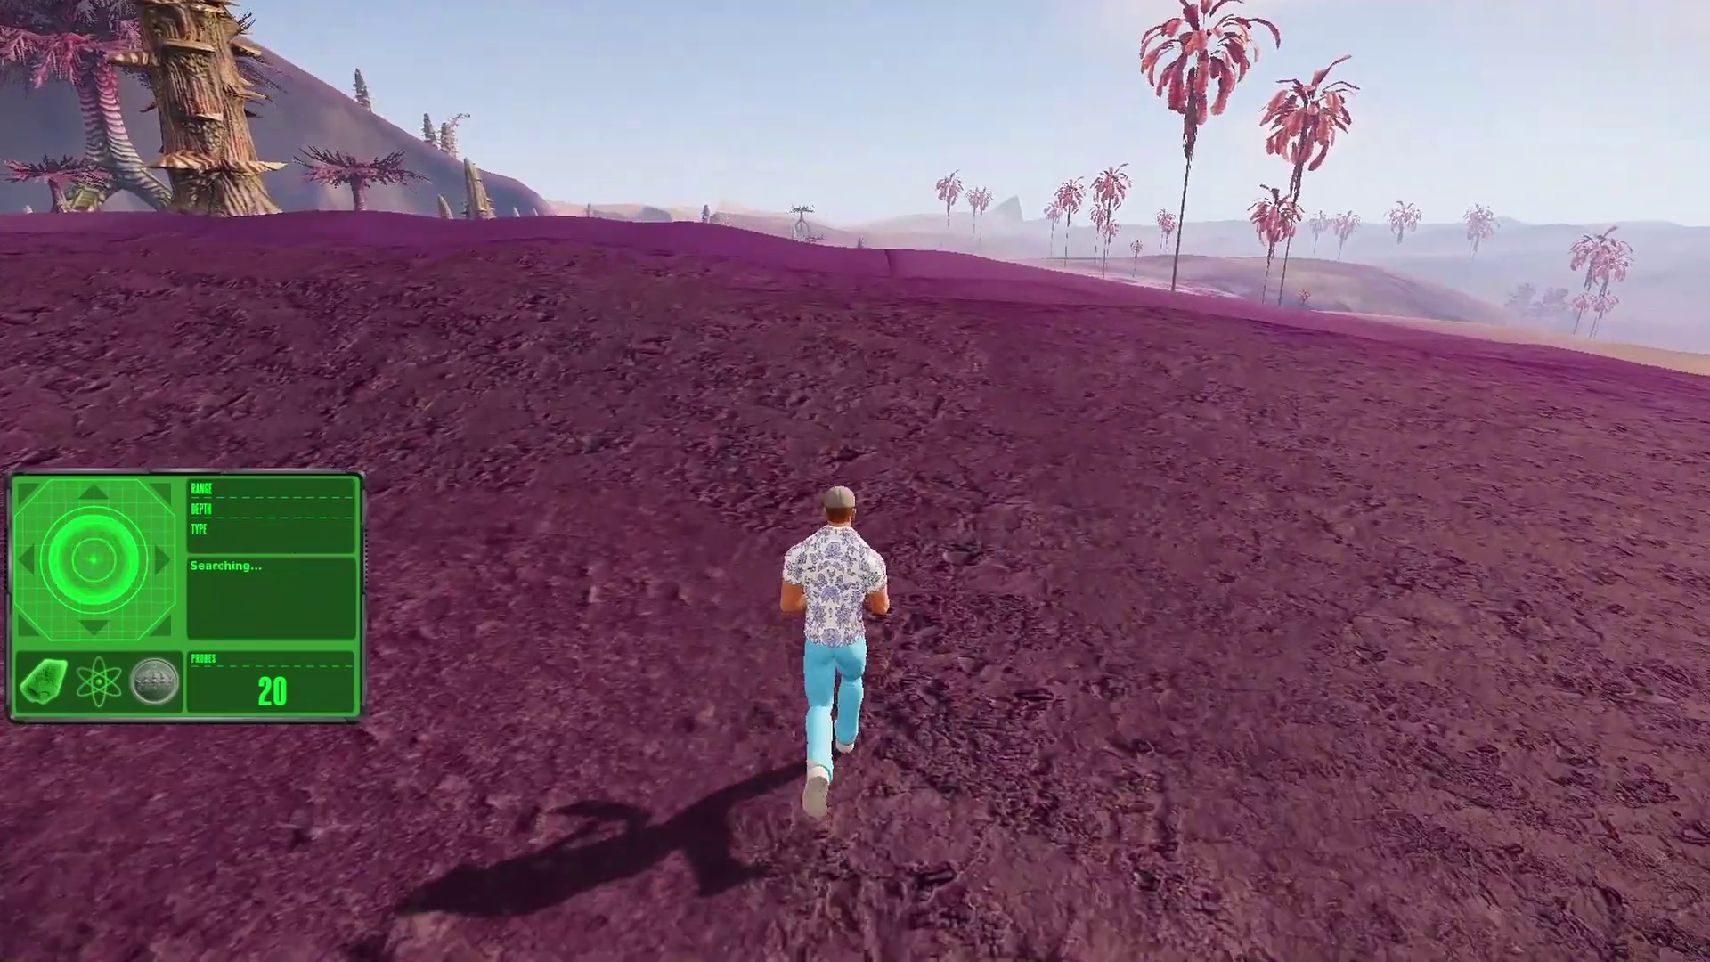
key(w)
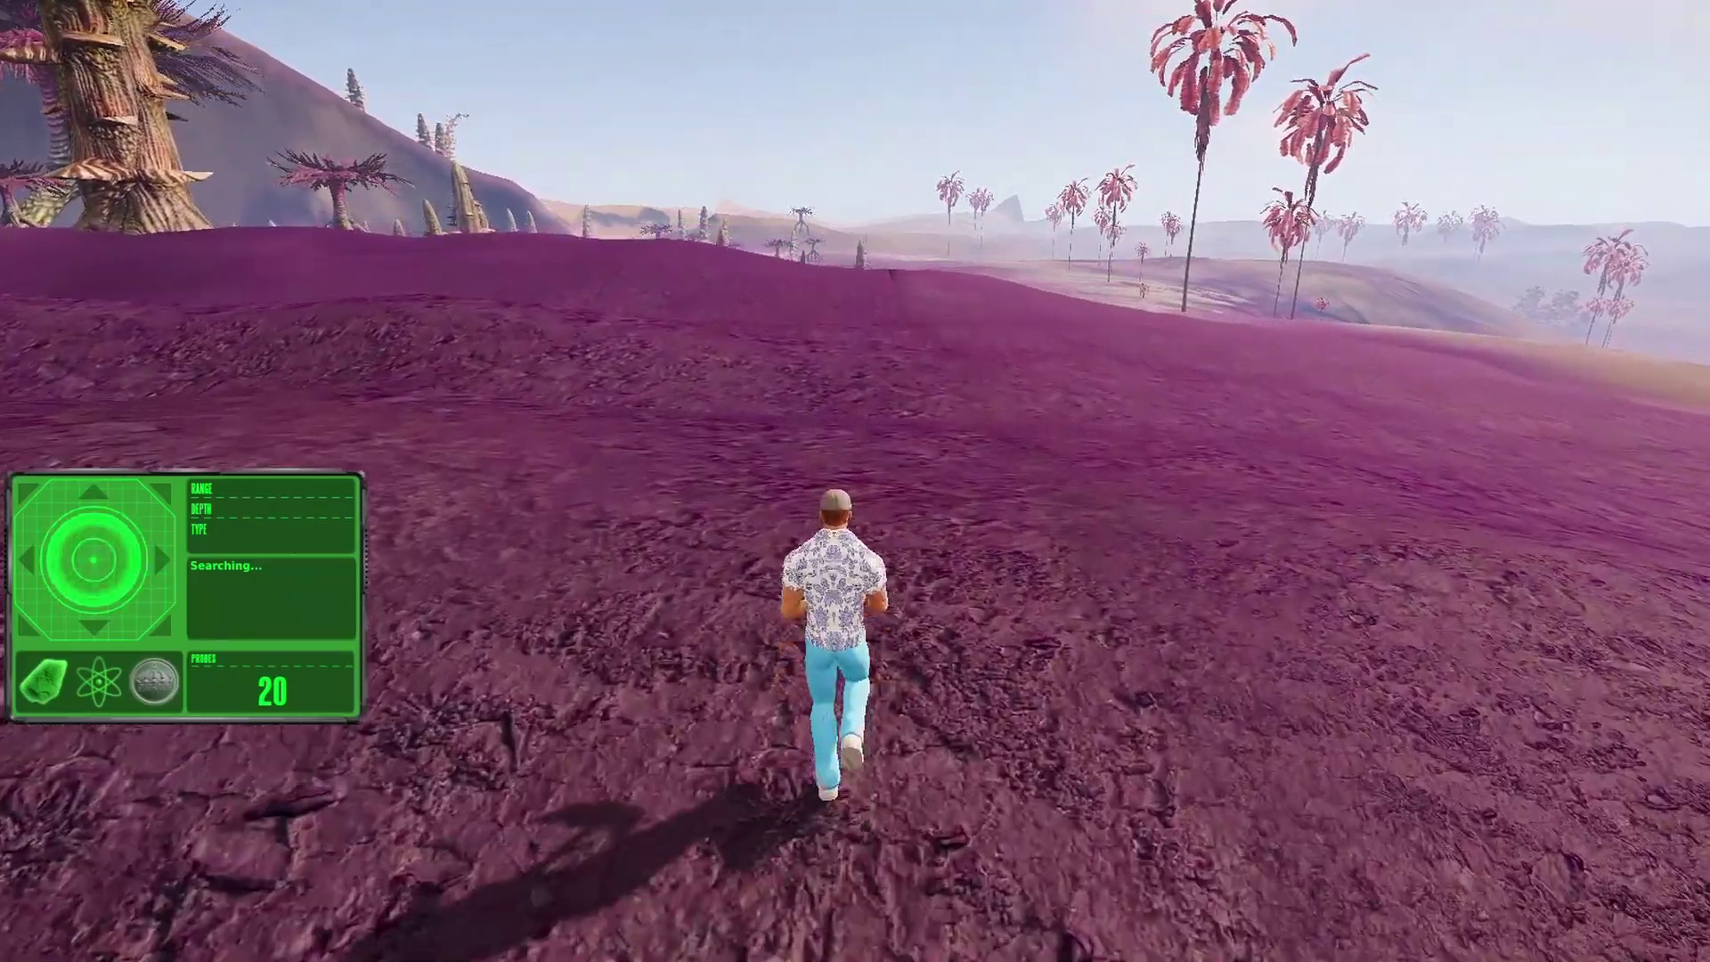
key(w)
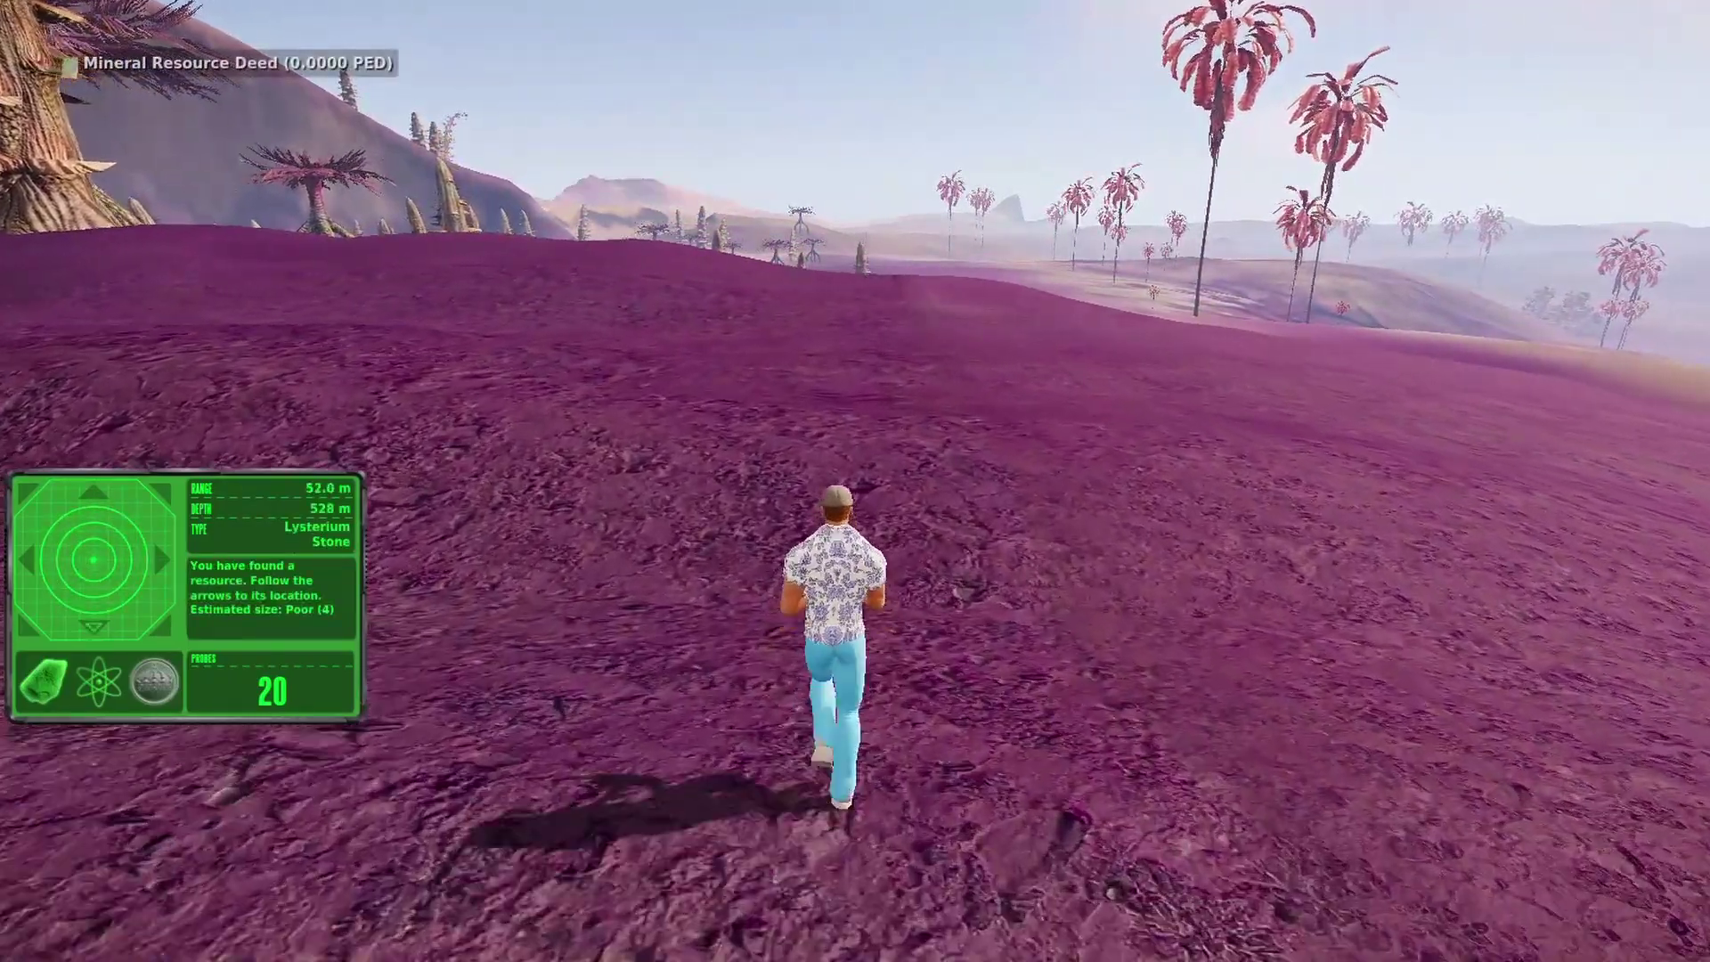
Turn around and follow the finder's direction arrows to the Lysterium Stone deposit
key(w)
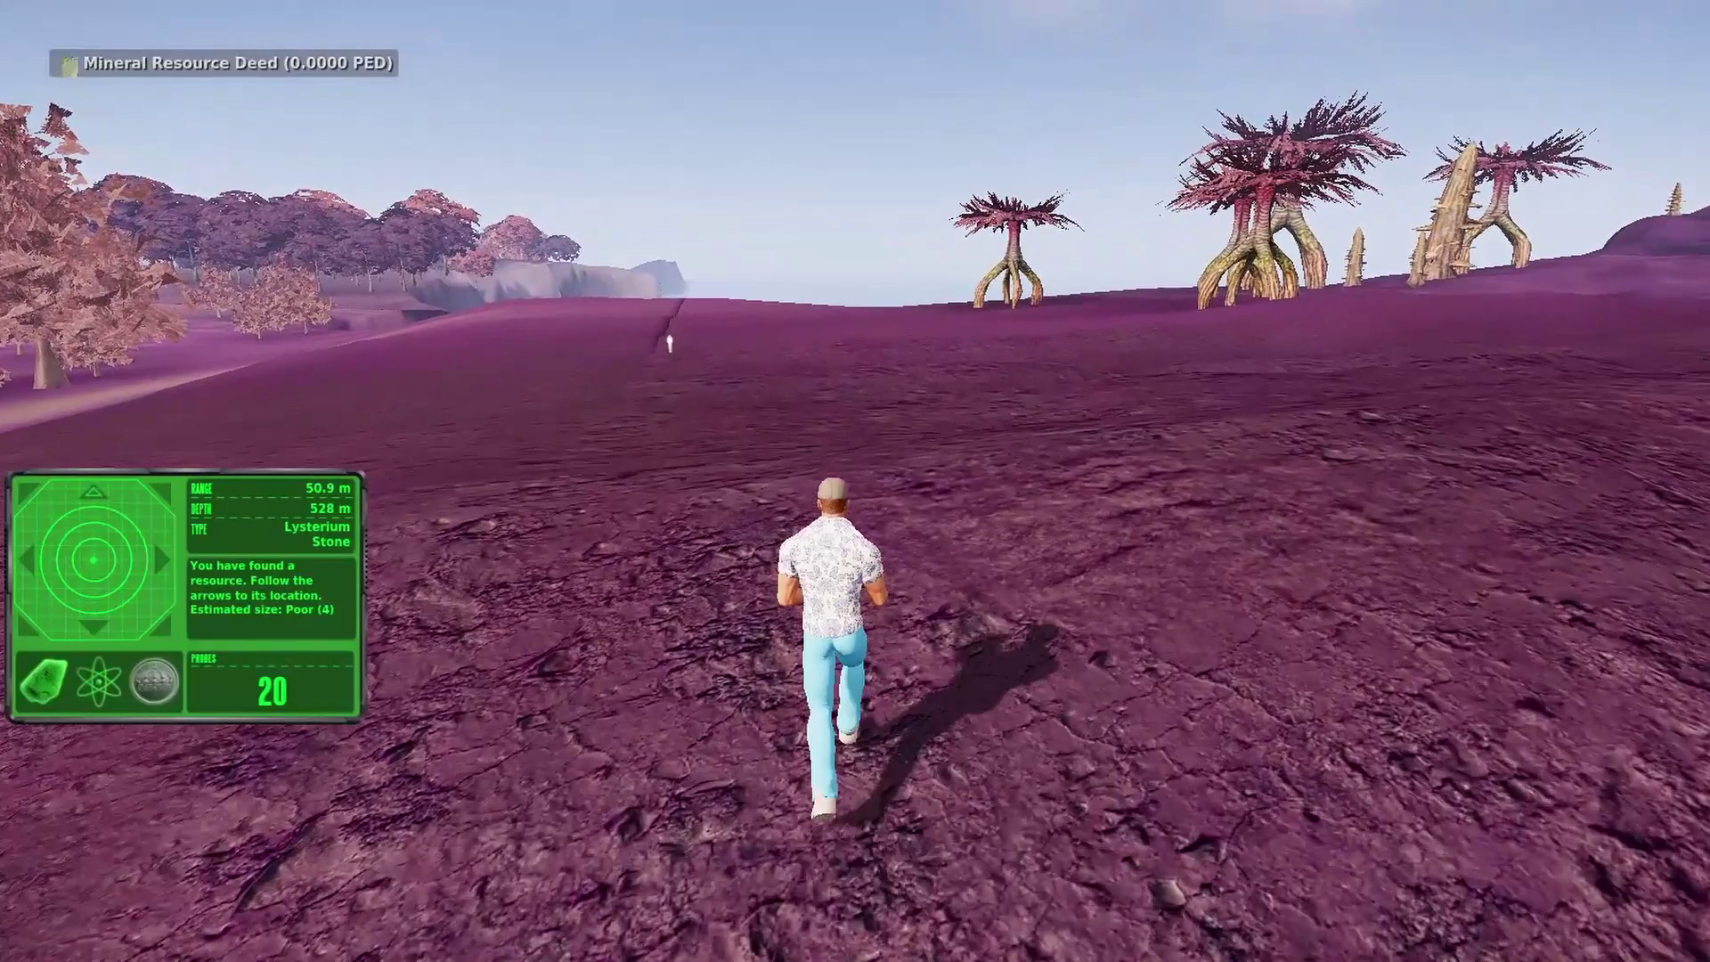
key(w)
key(w)
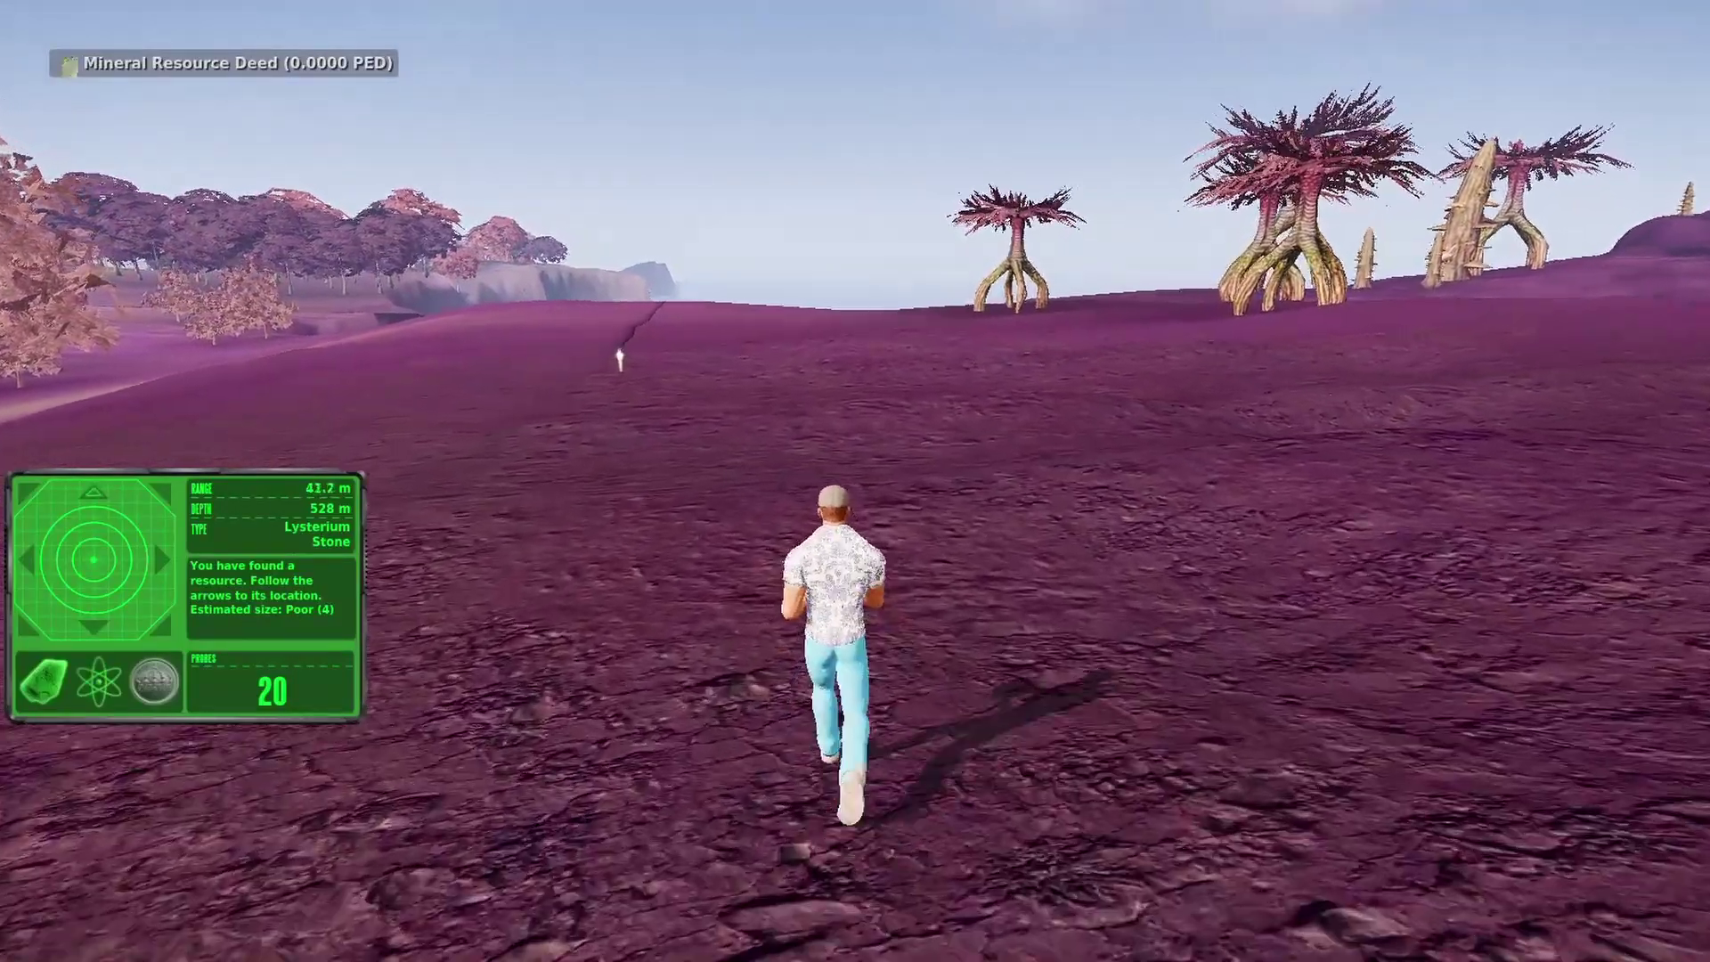
key(w)
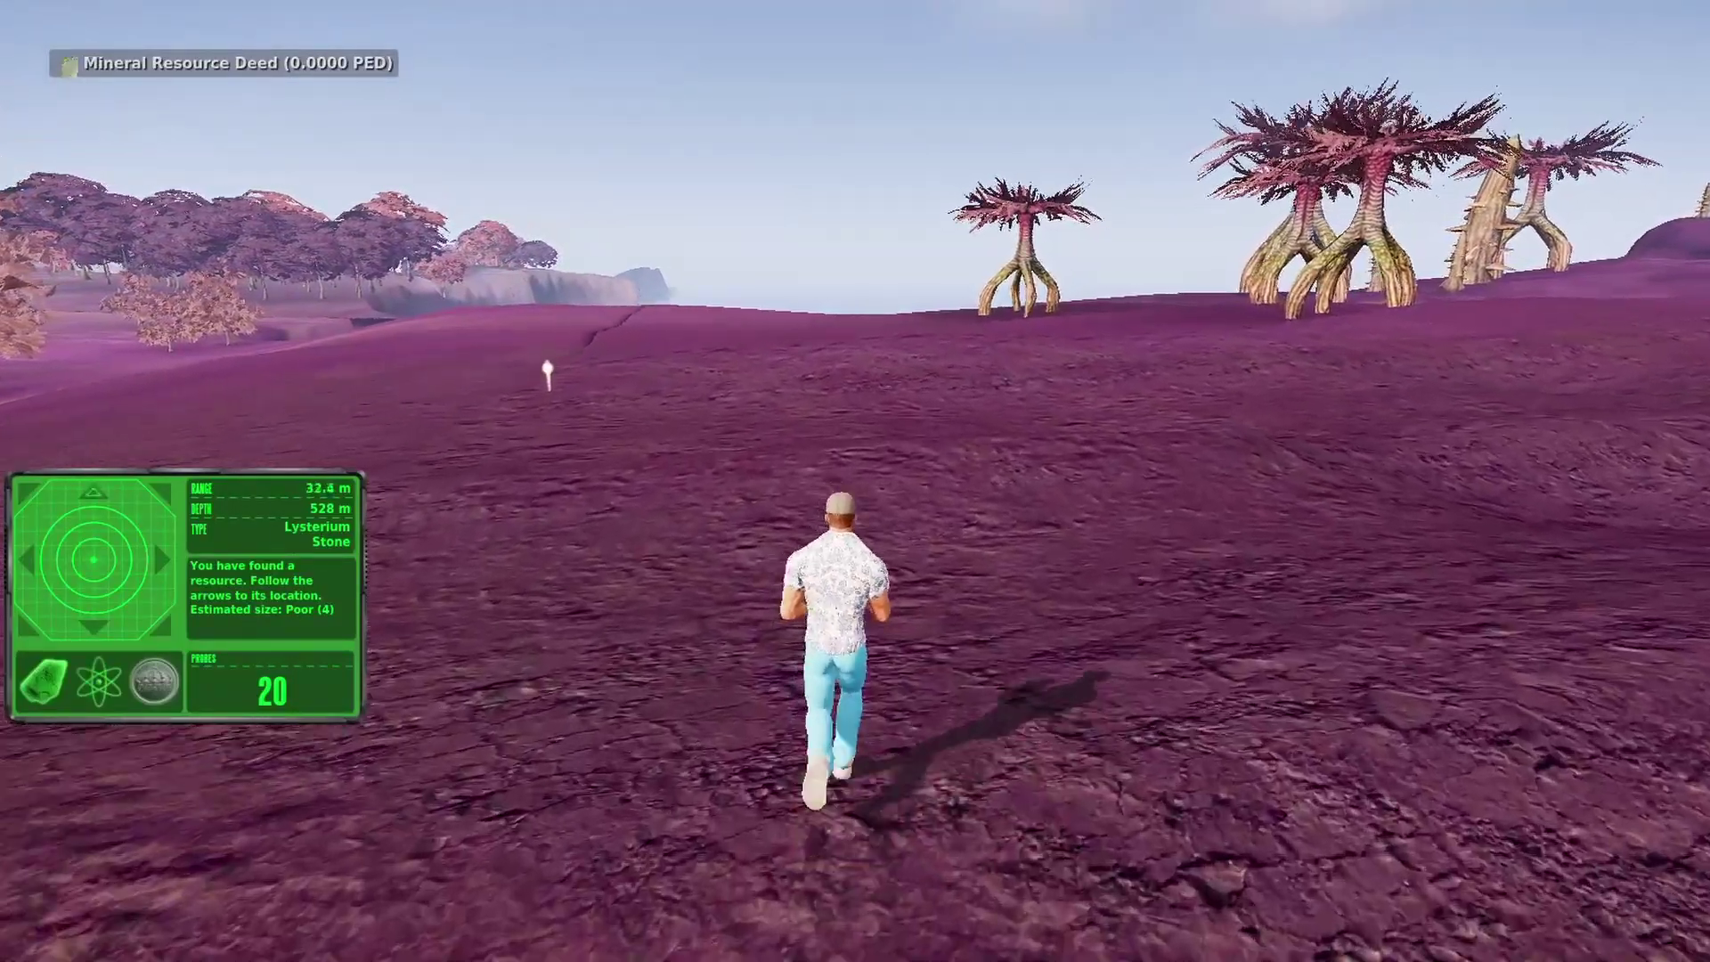
key(w)
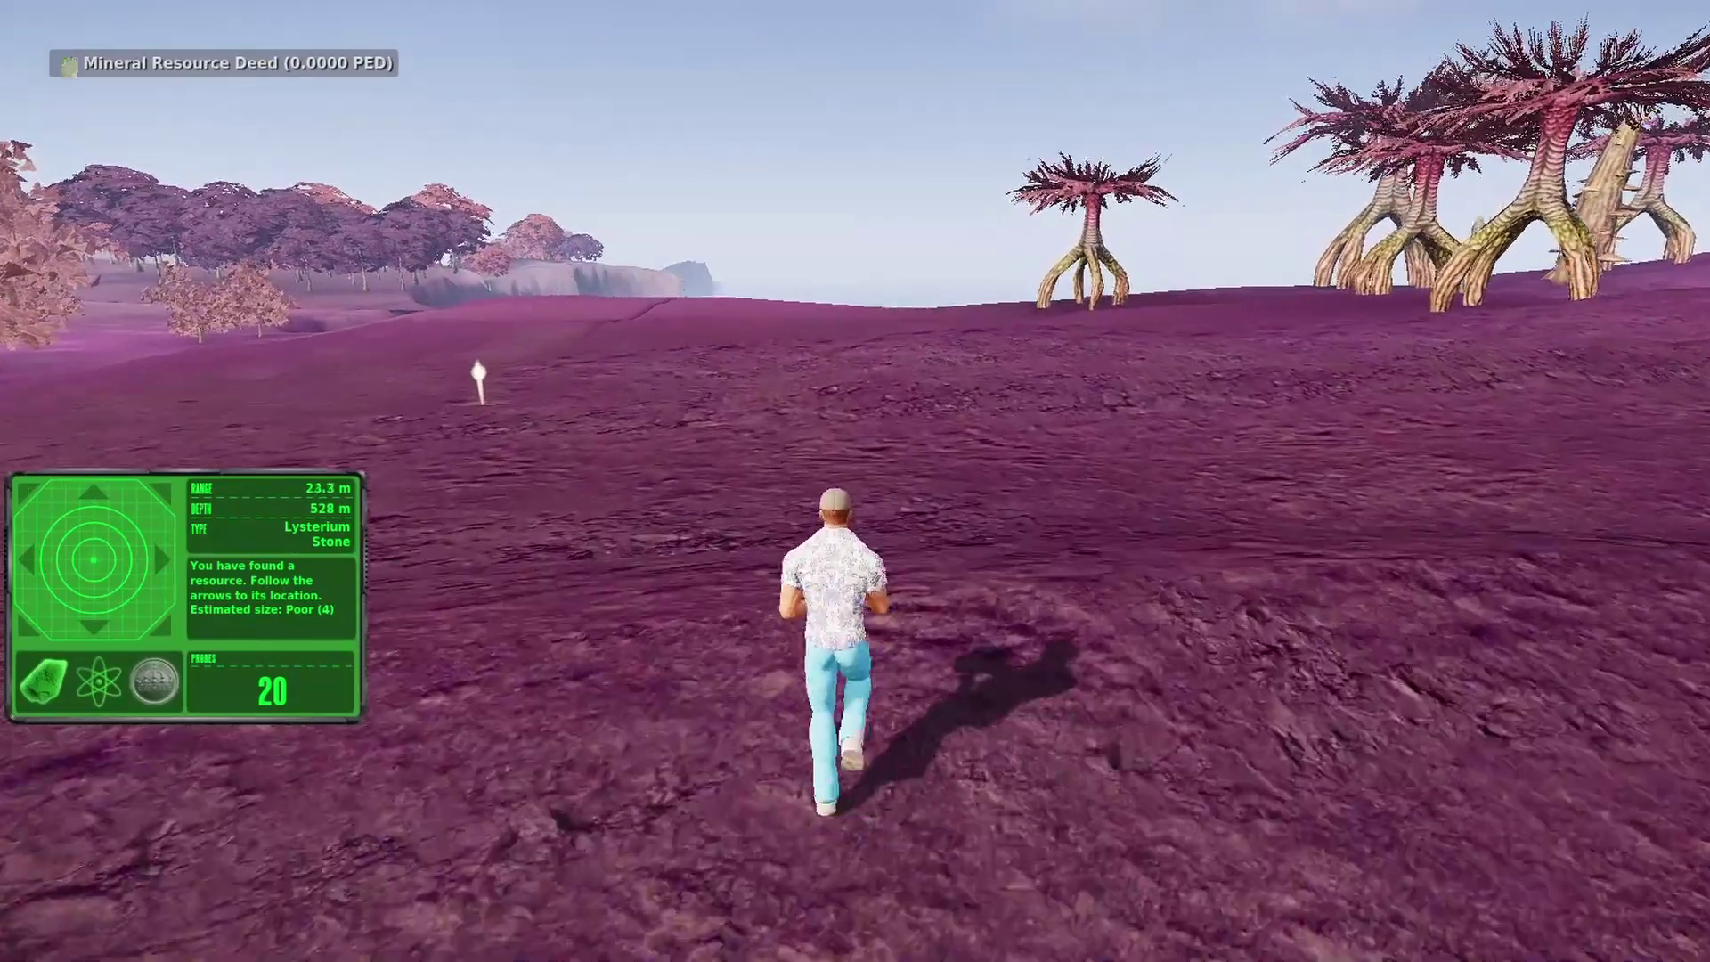
key(w)
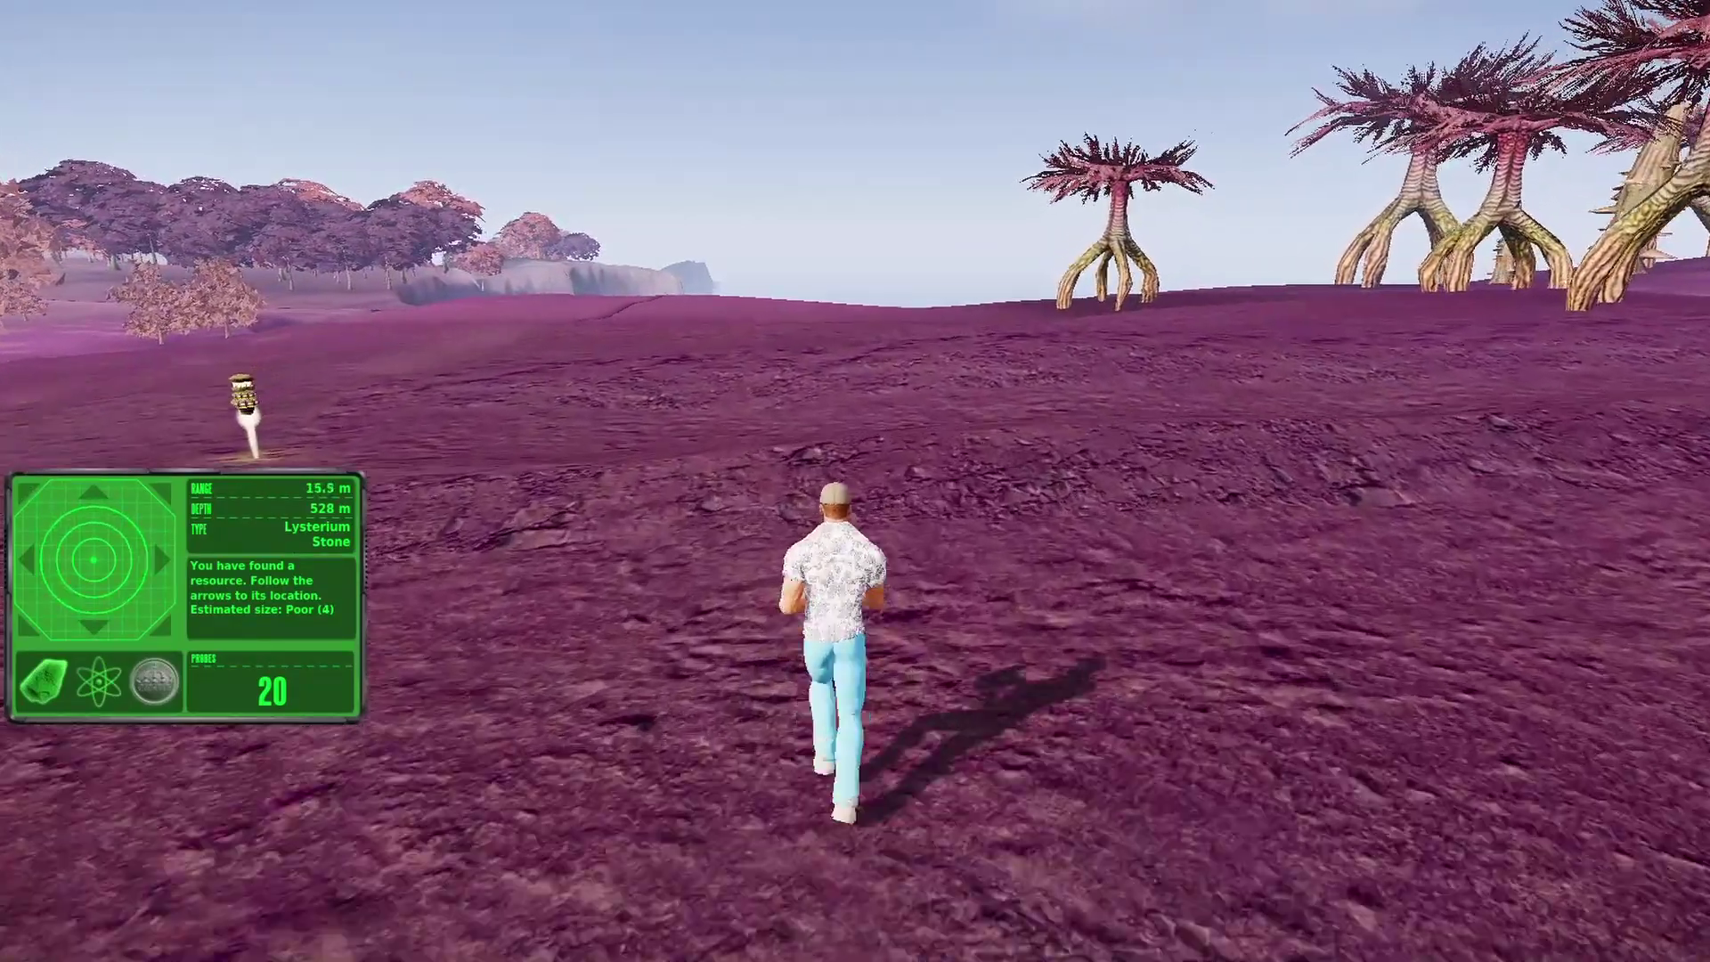
key(w)
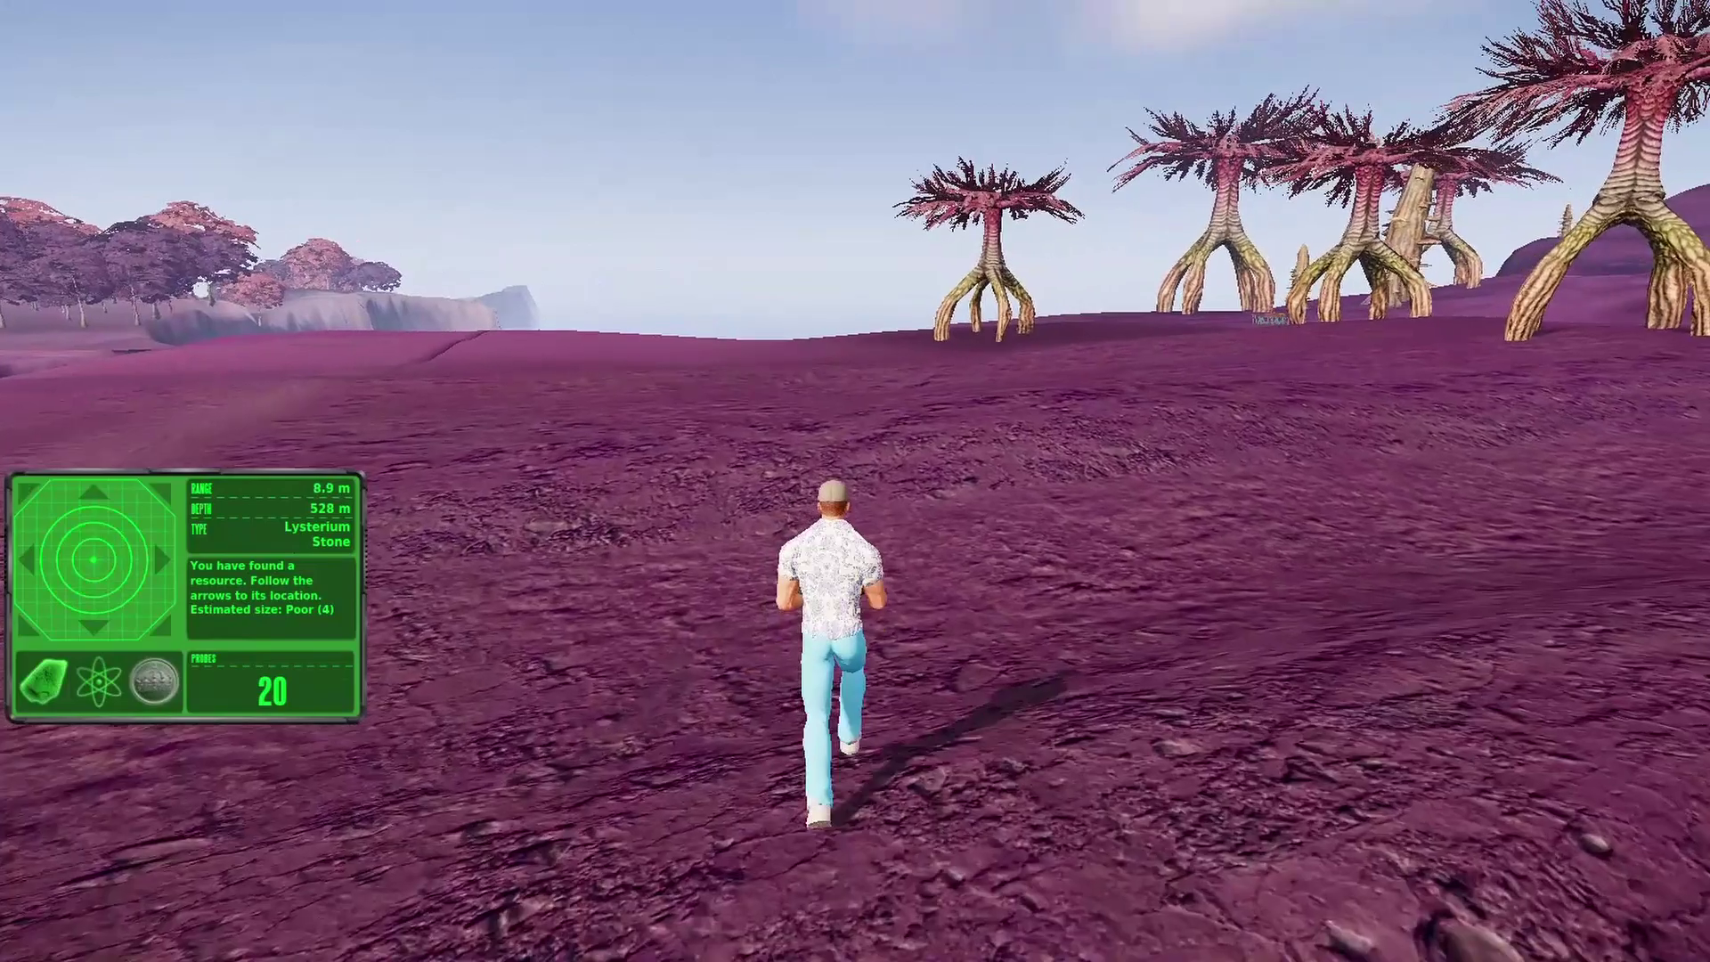
key(w)
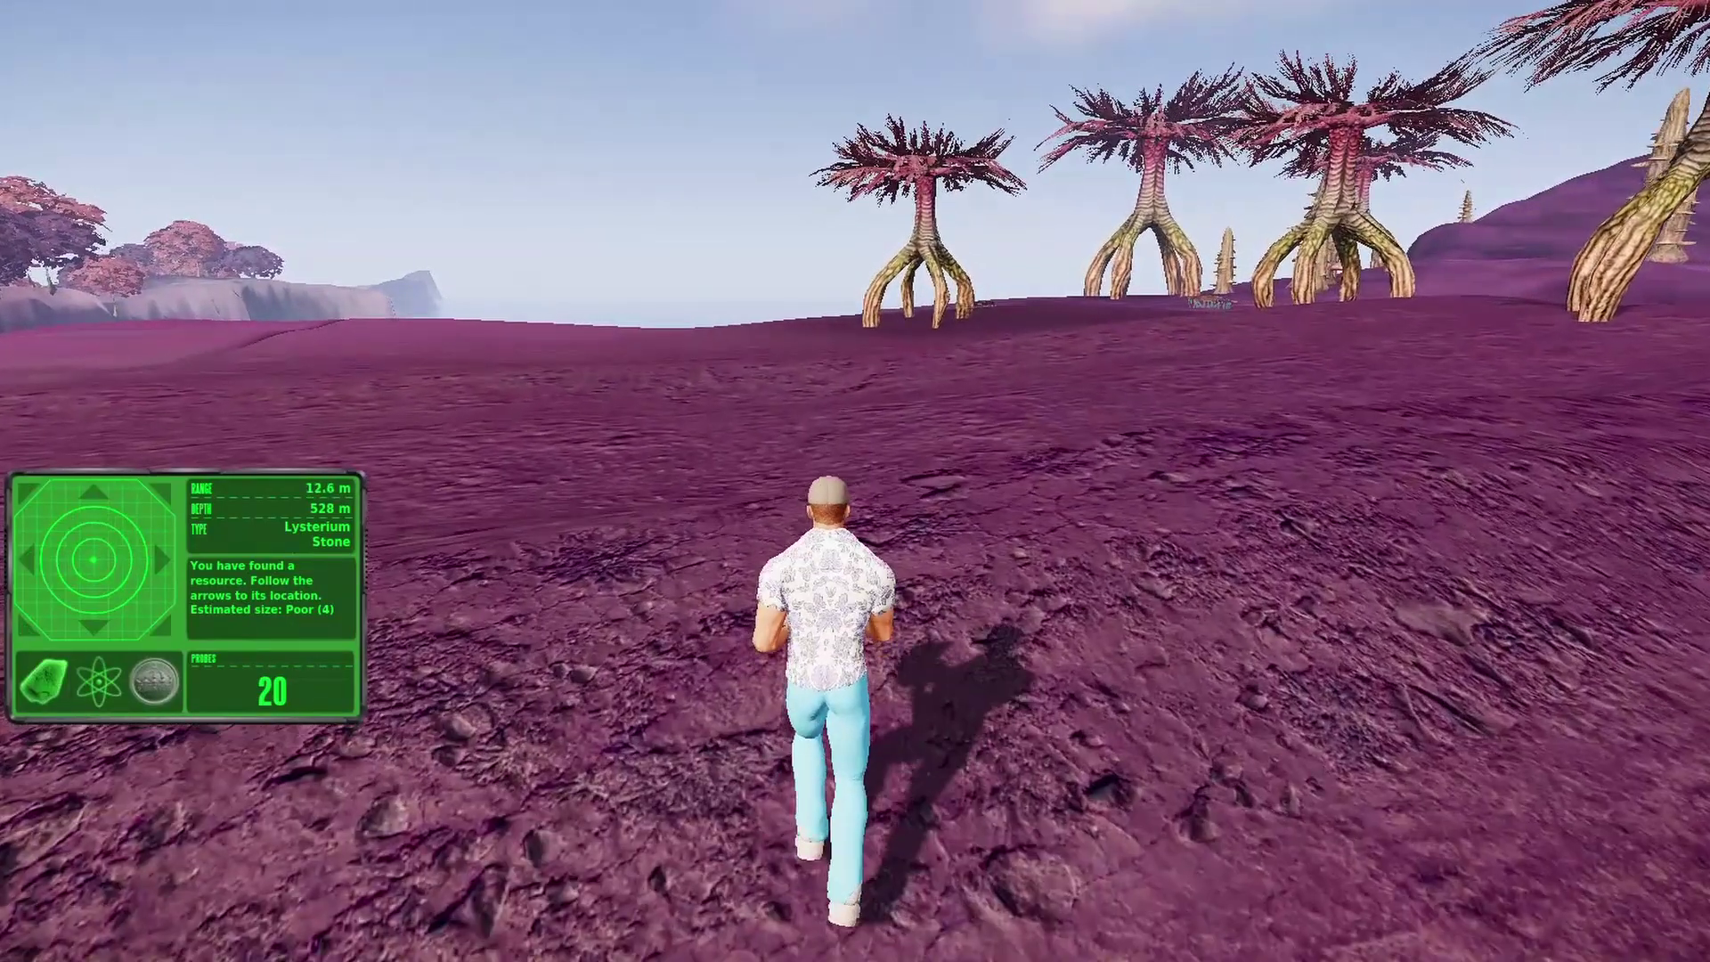
Run another 20-probe mineral survey near the deposit and check the remaining Survey Probes in the inventory
key(u)
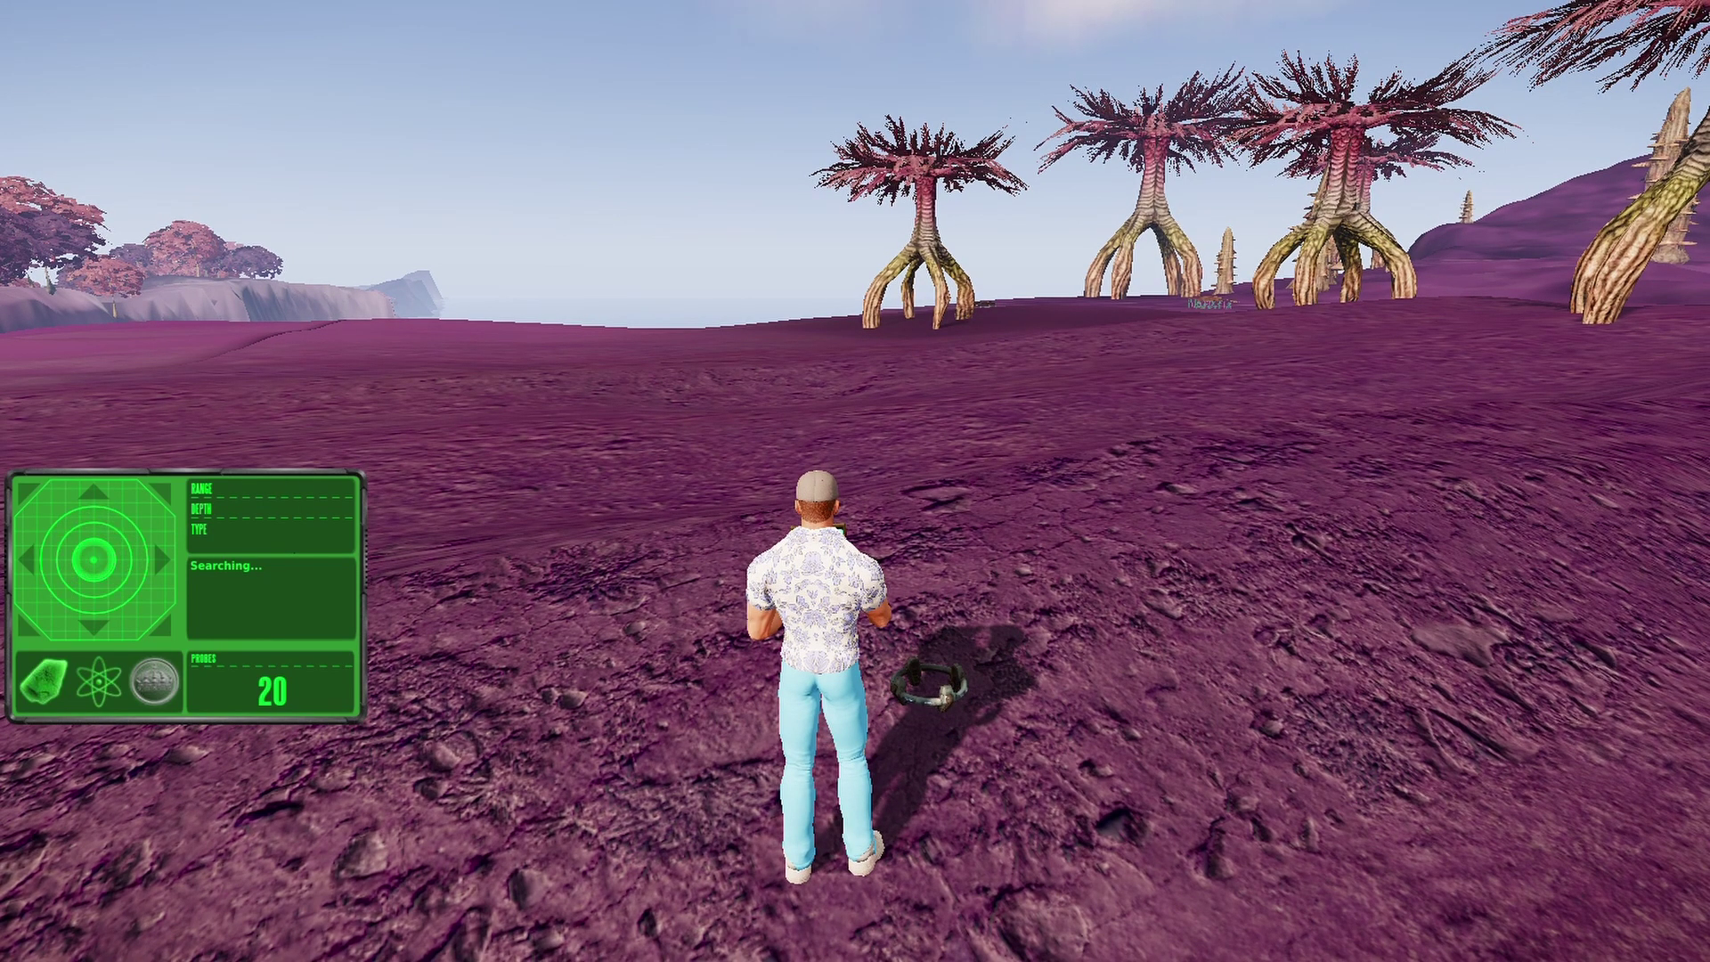
key(i)
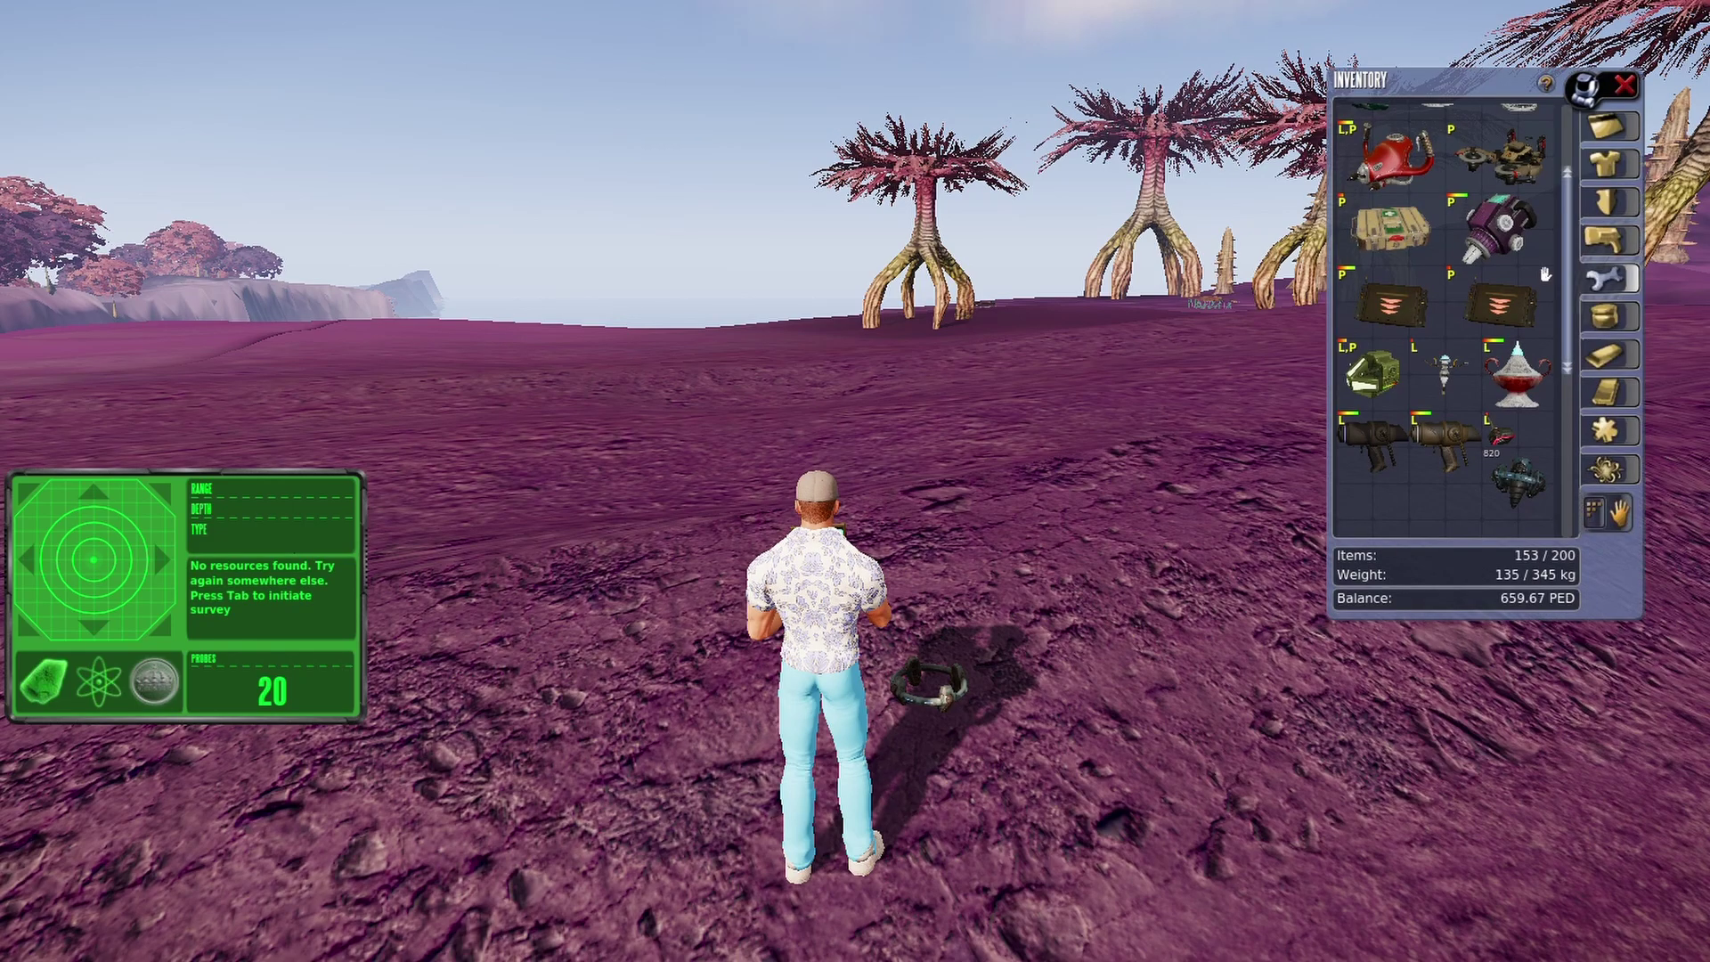
key(i)
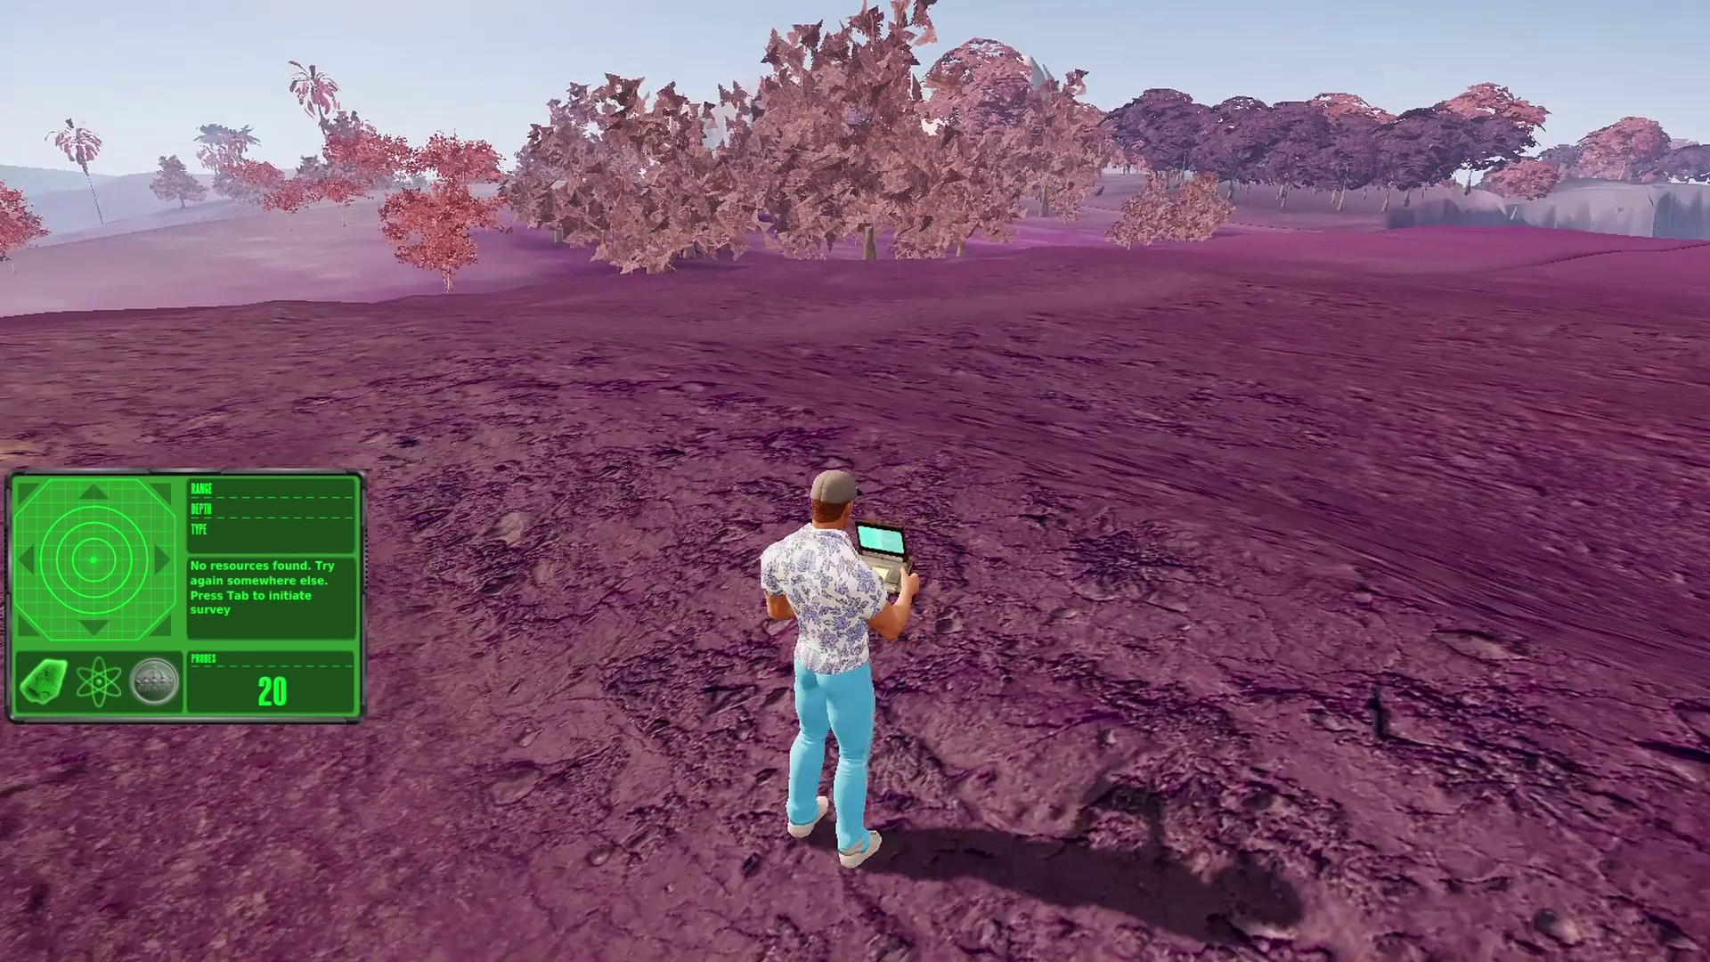
Go to the Lysterium Stone claim marker, equip the extractor and extract the resource
key(w)
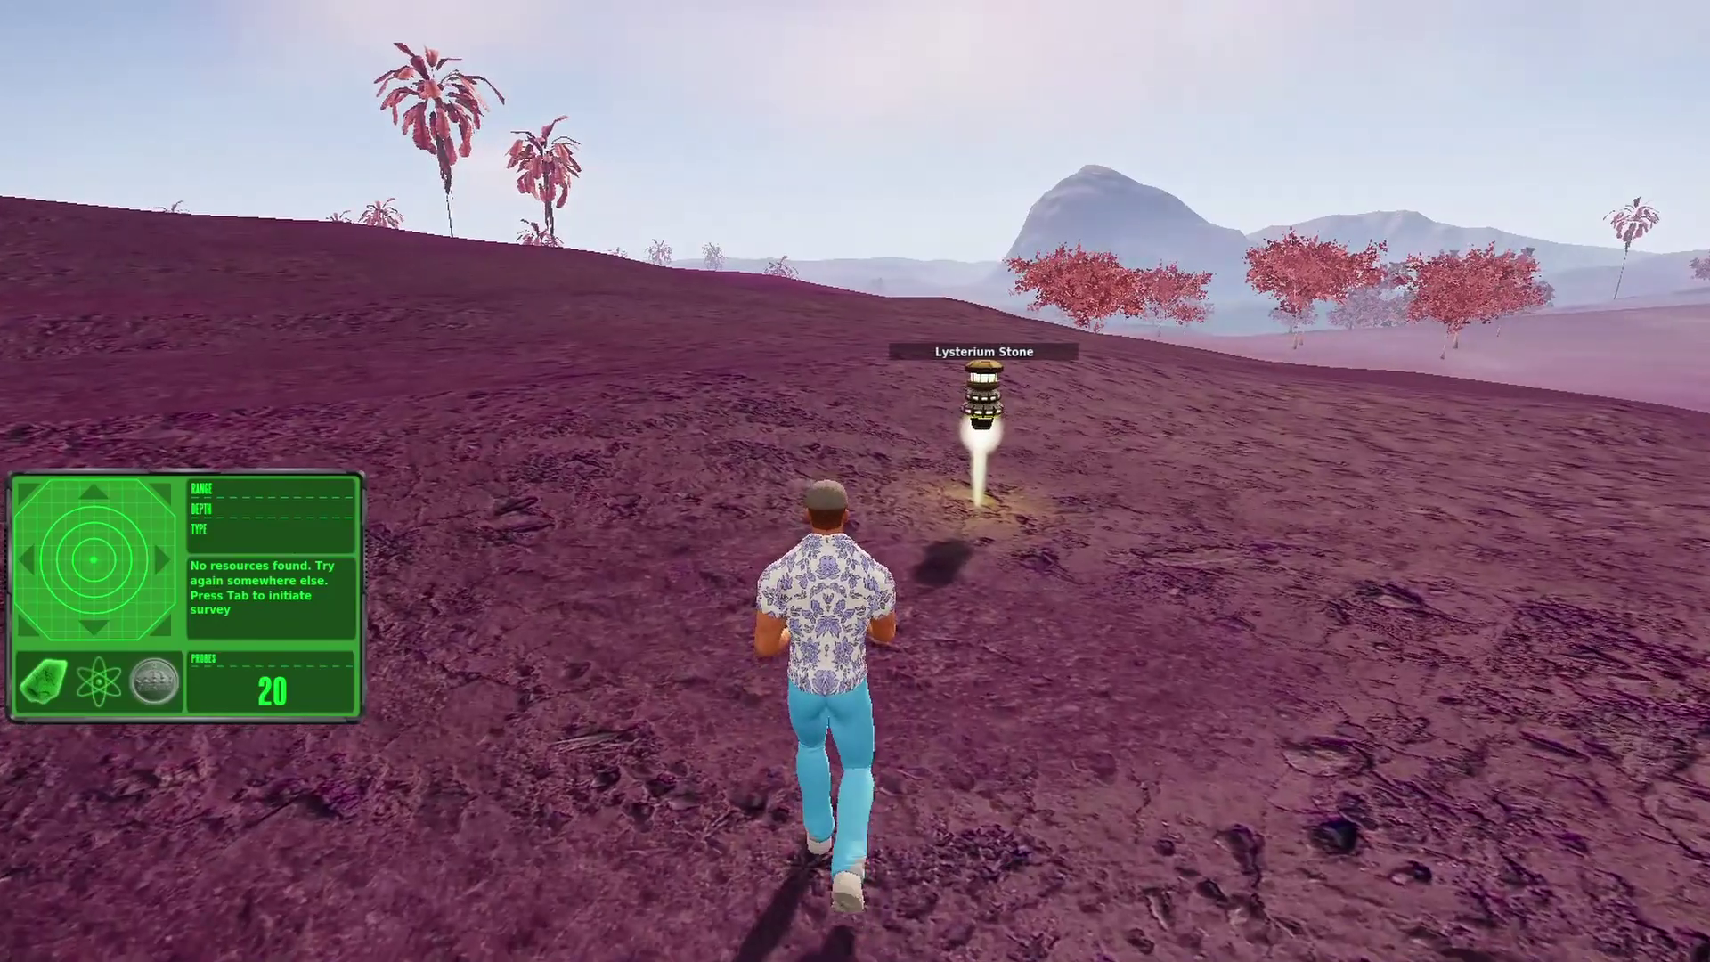
key(2)
key(w)
key(f)
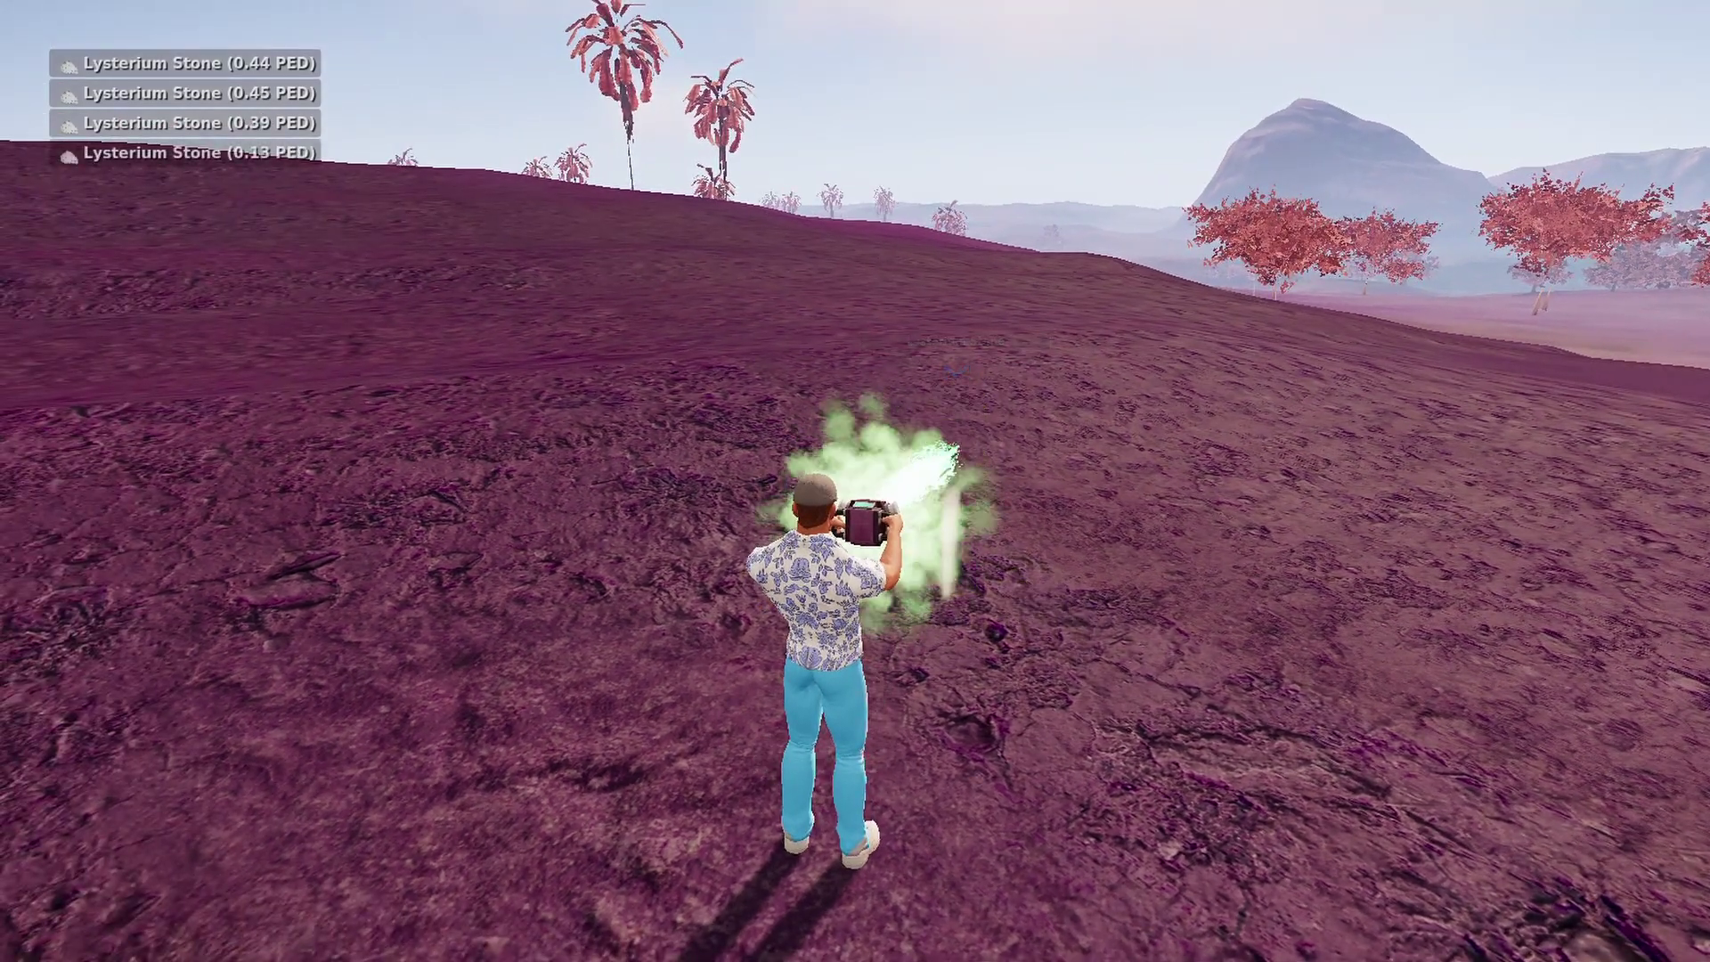
Run on from the extracted claim, re-equip the finder and check the probe stack in the inventory
key(w)
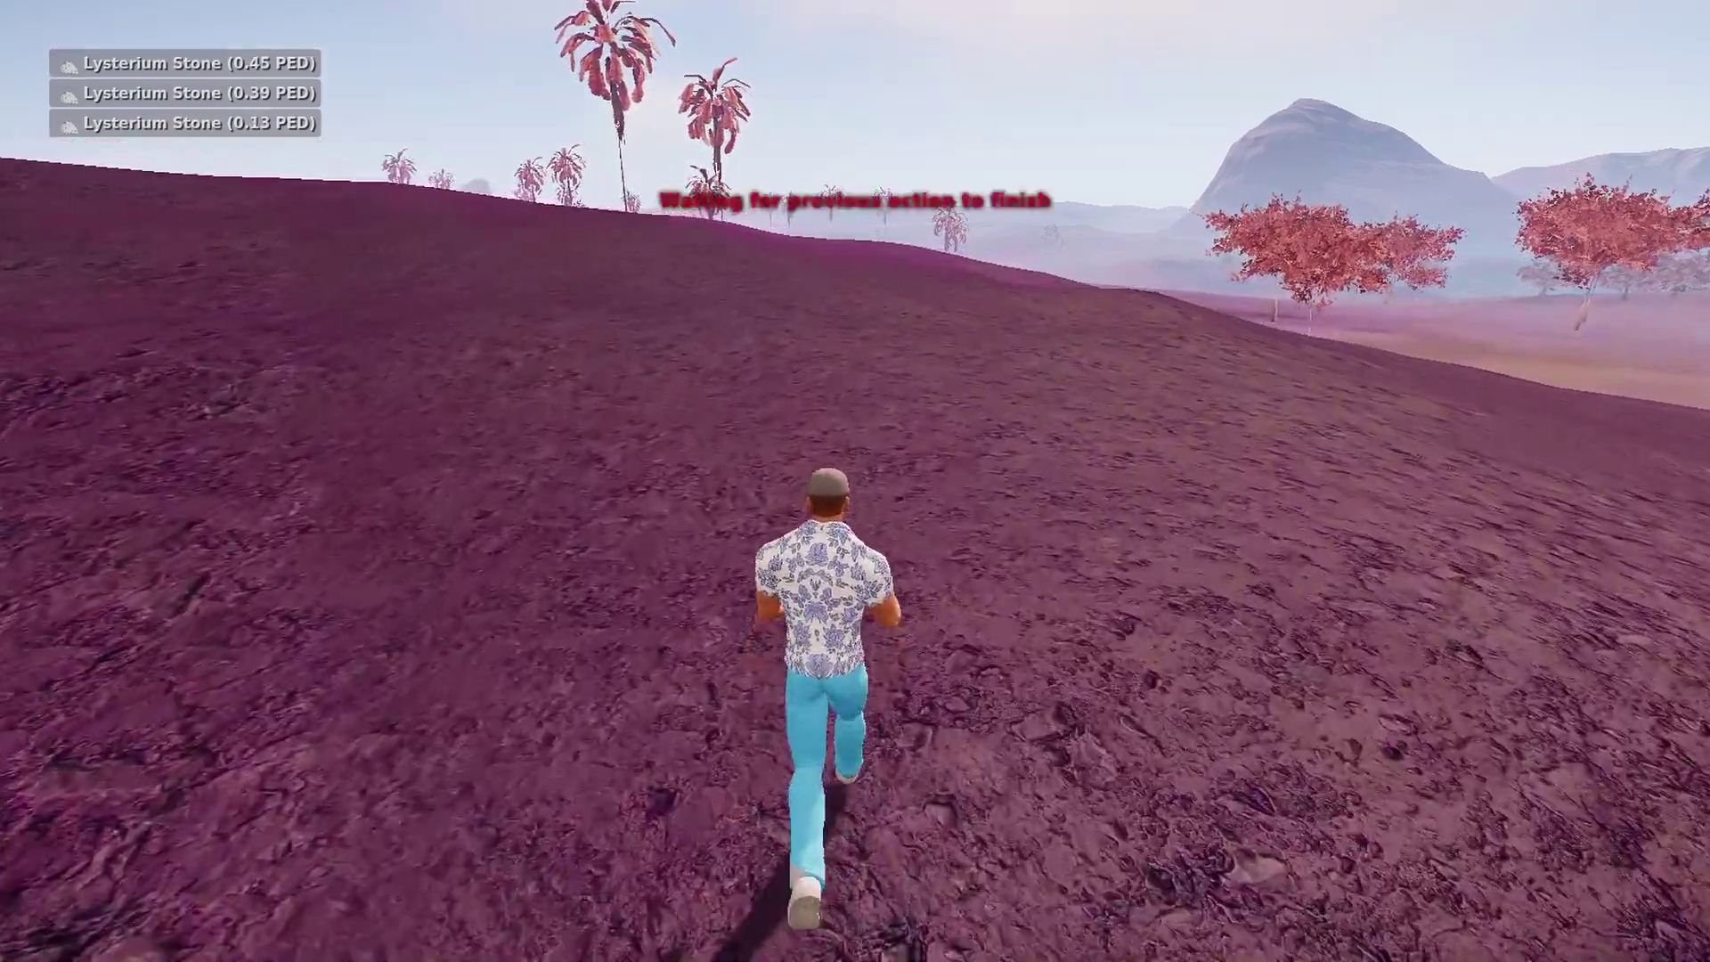
key(2)
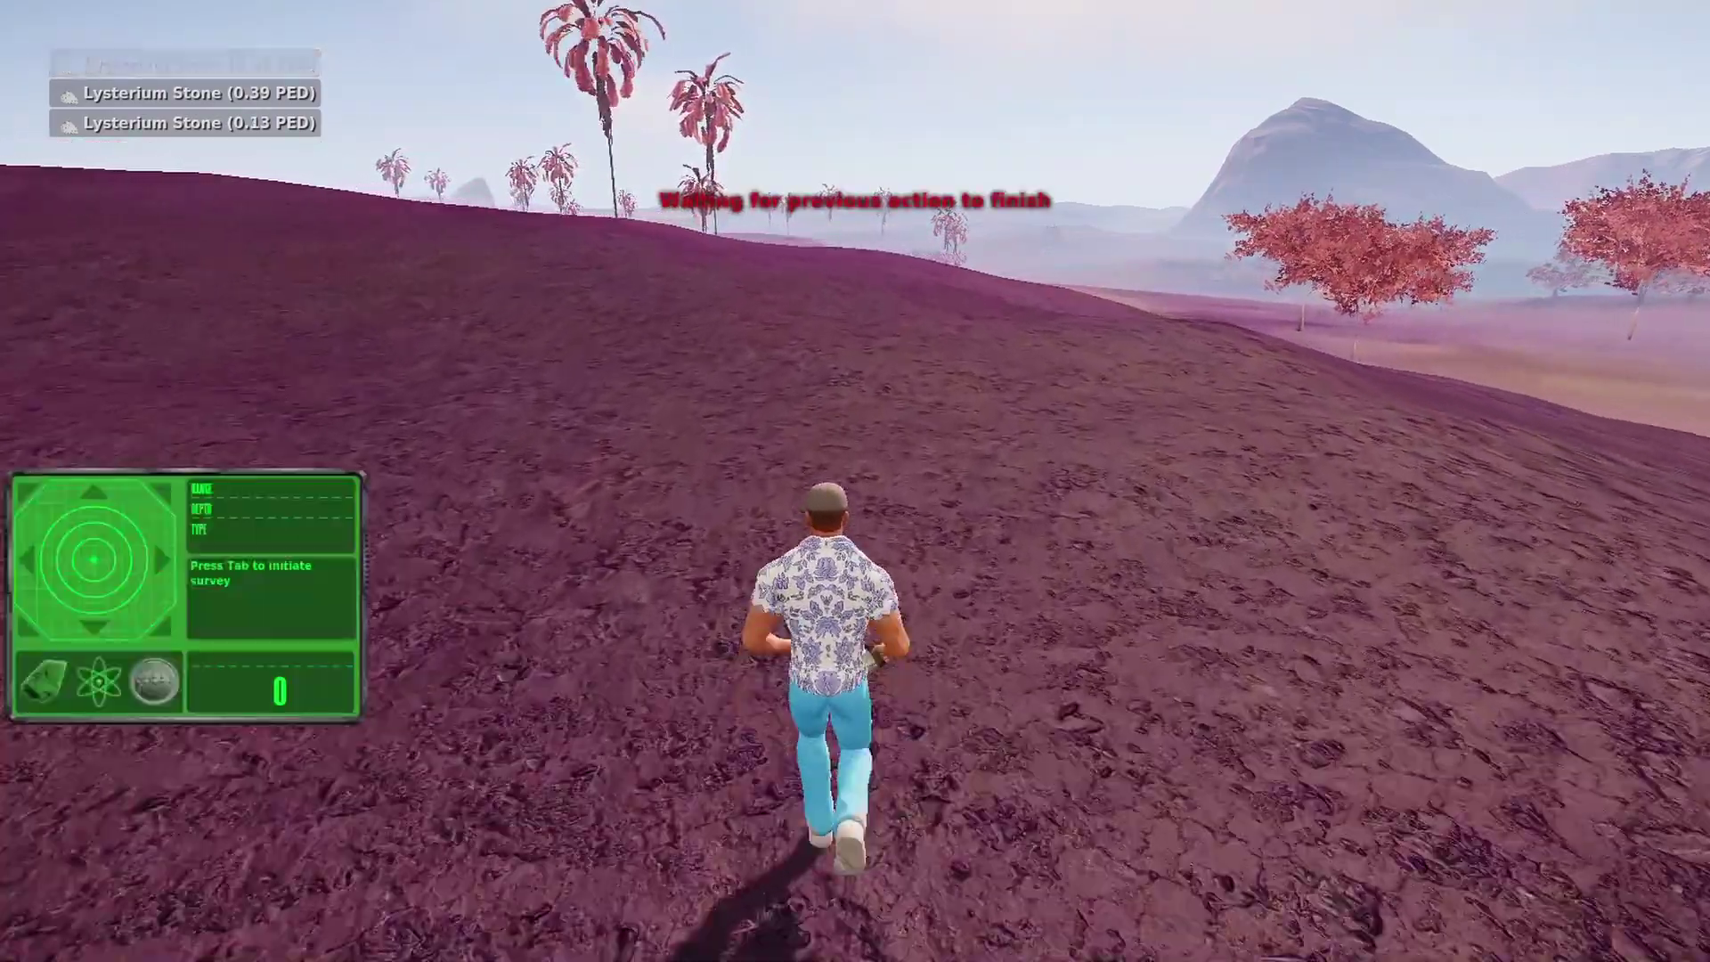
key(i)
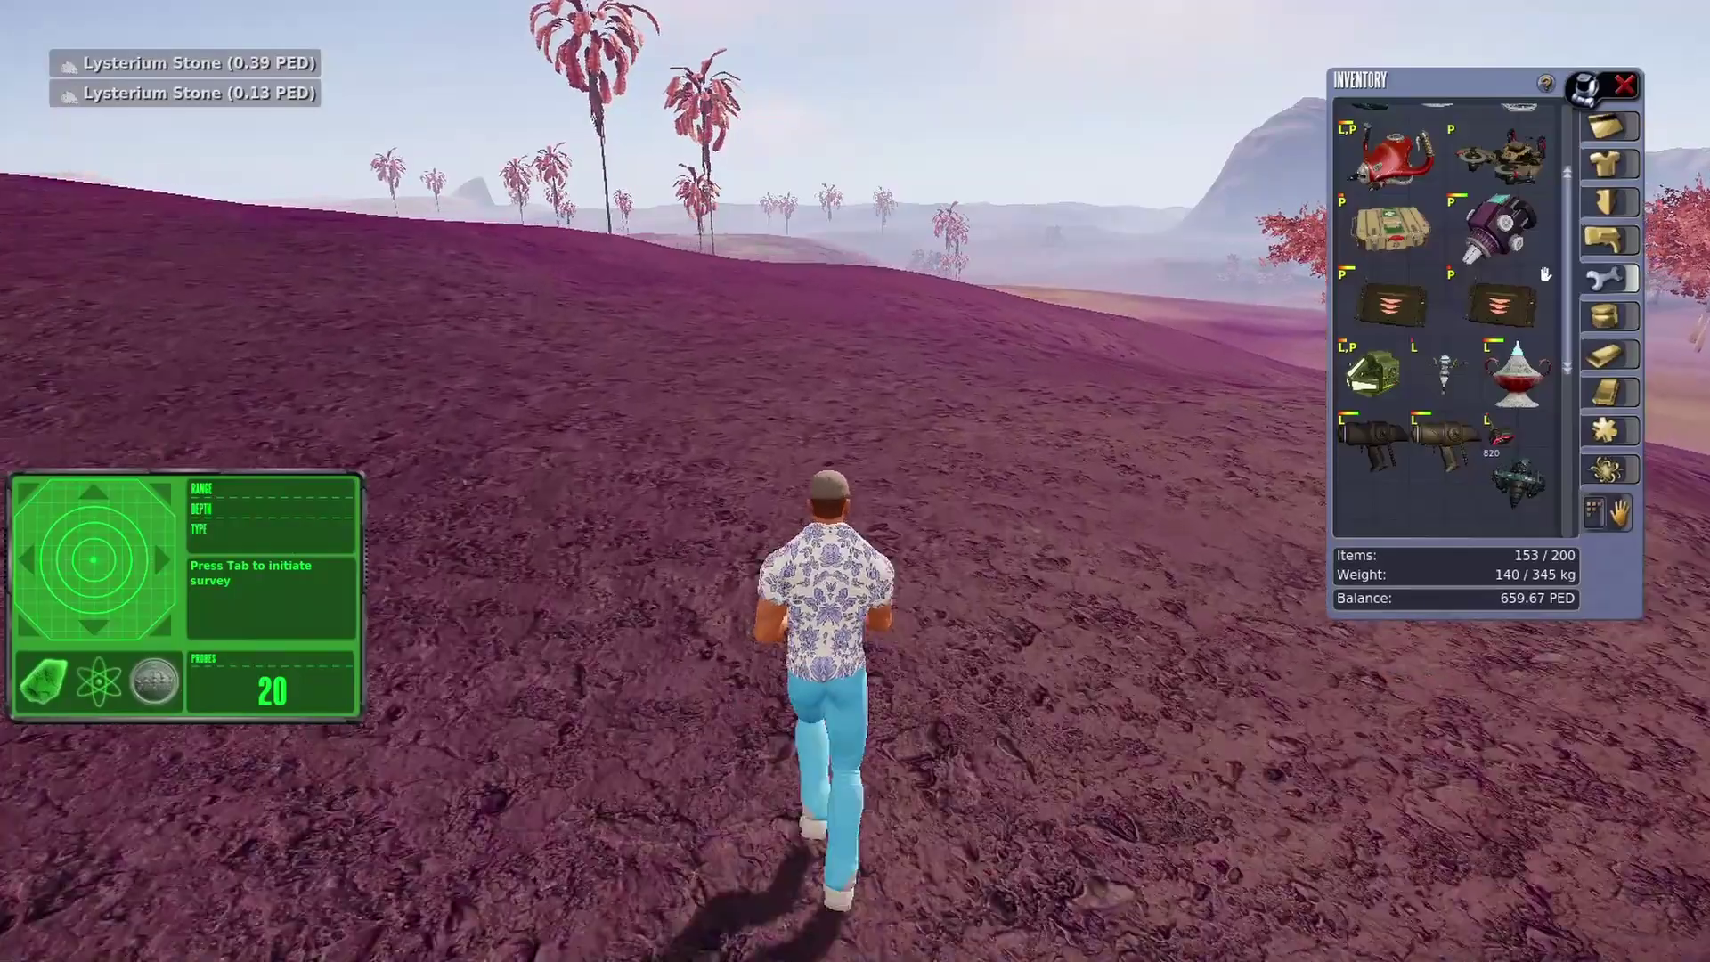
key(i)
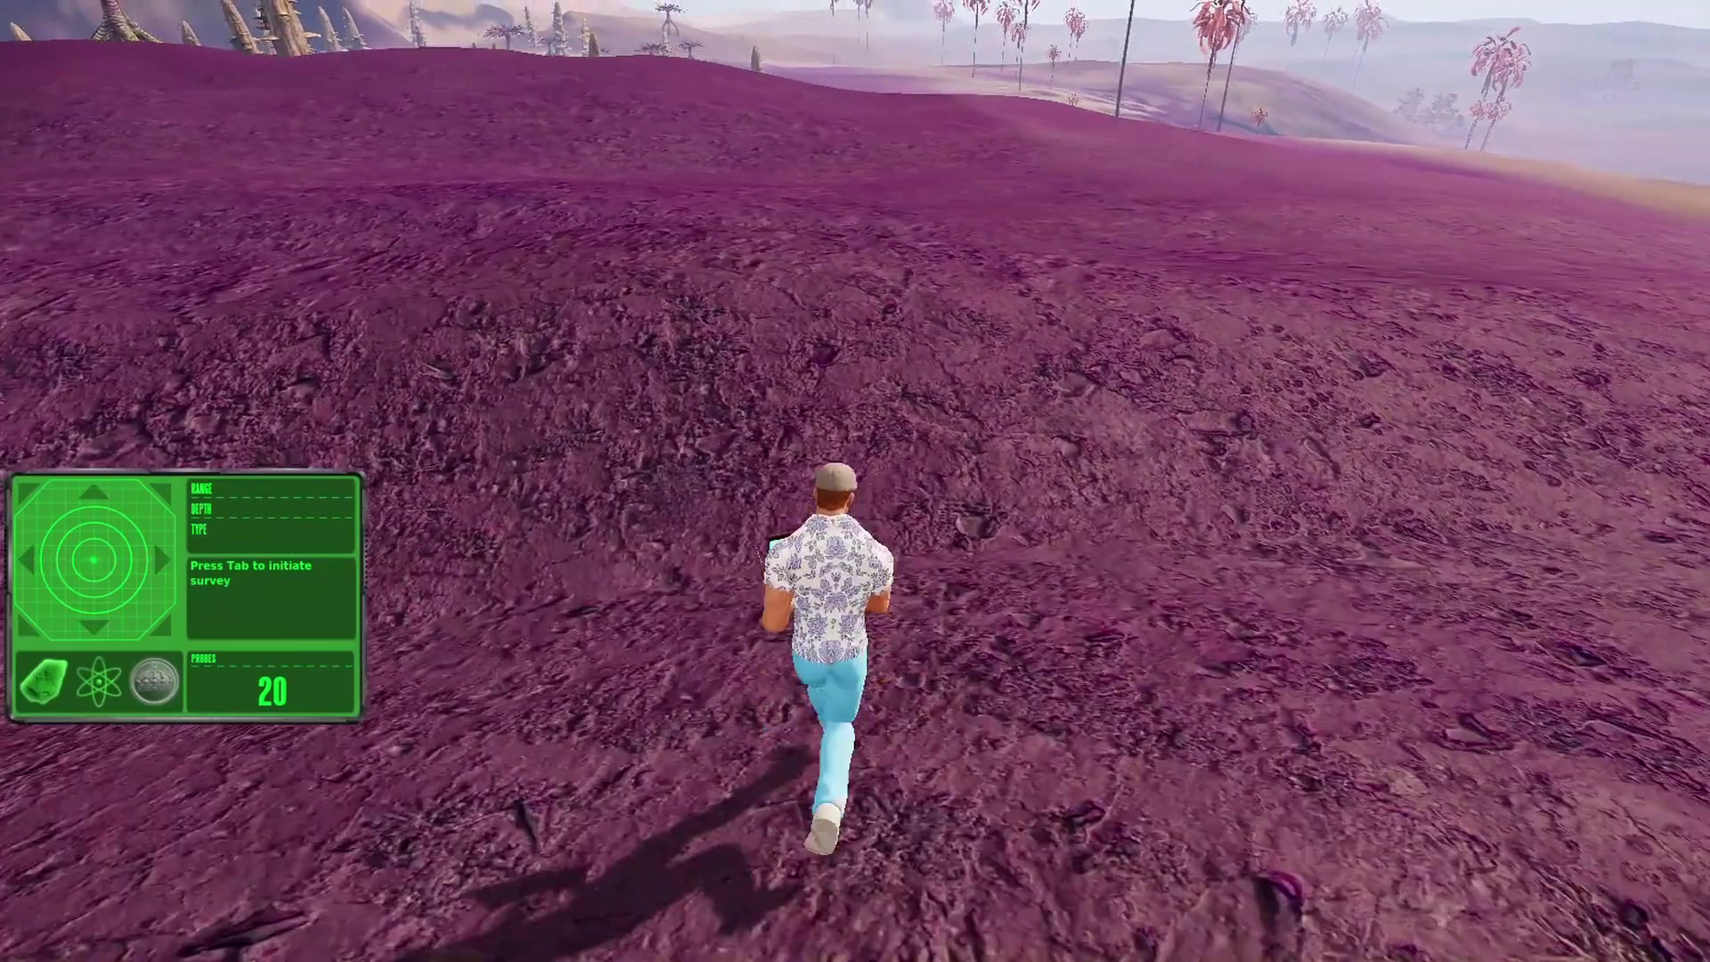
Switch the finder from minerals to energy matter and launch a 10-probe survey while running
key(d)
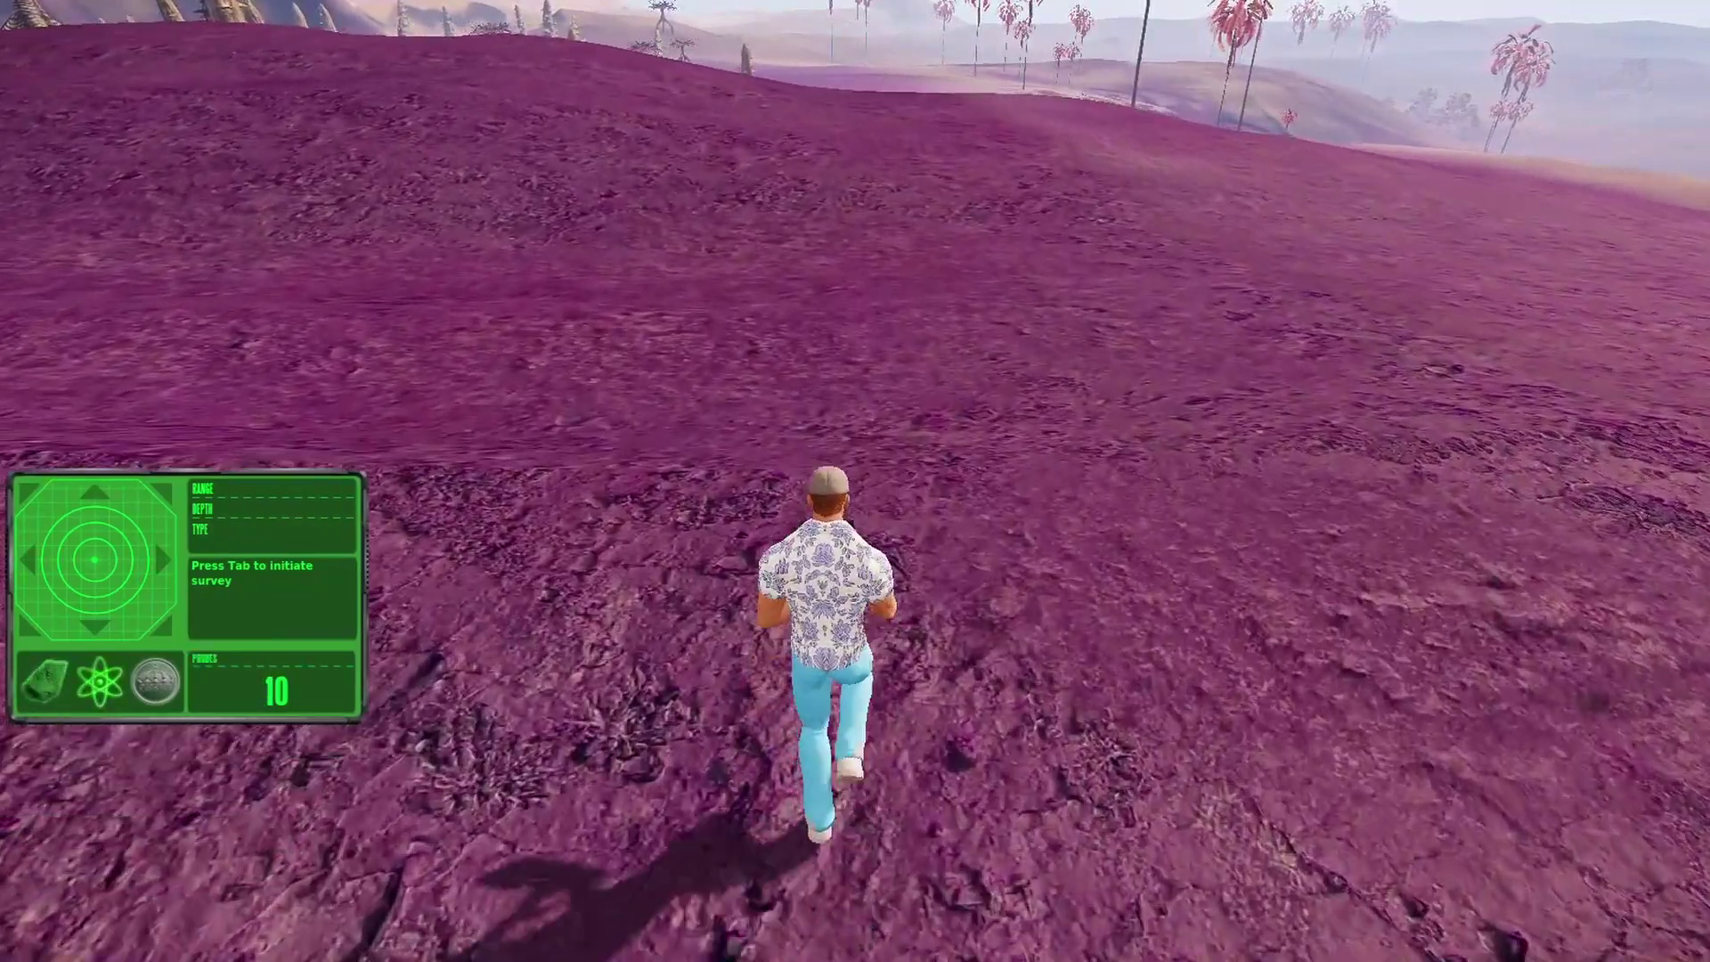
scroll(855, 481, down, 5)
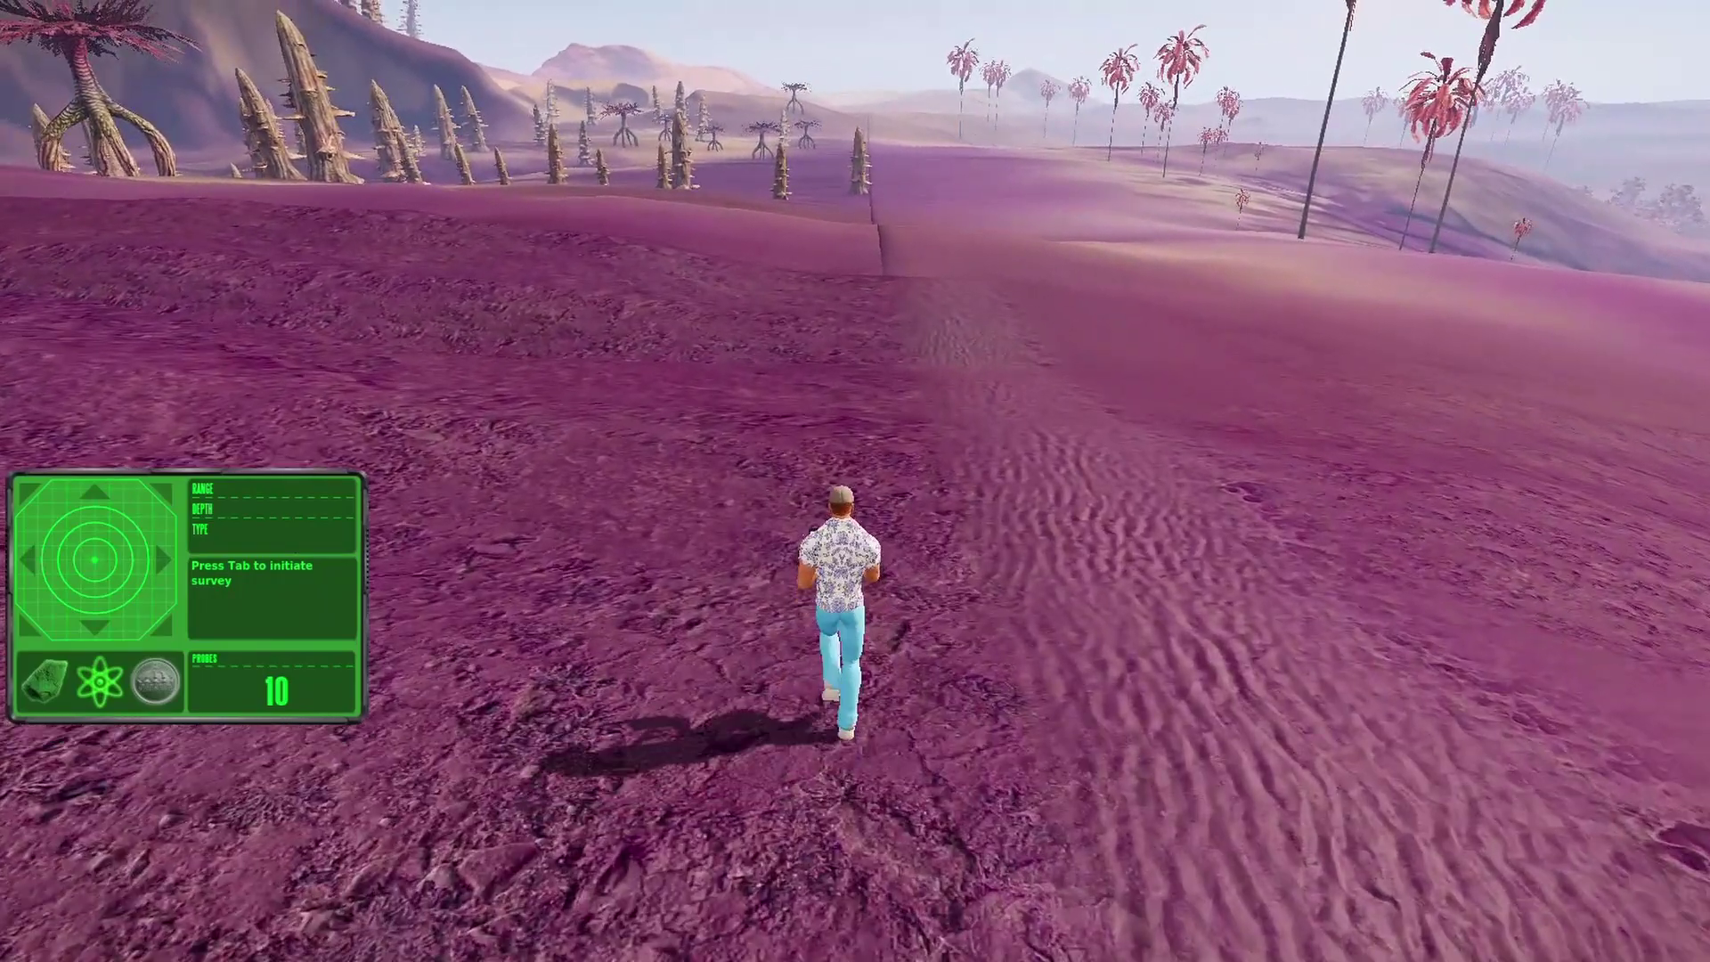
scroll(855, 480, up, 3)
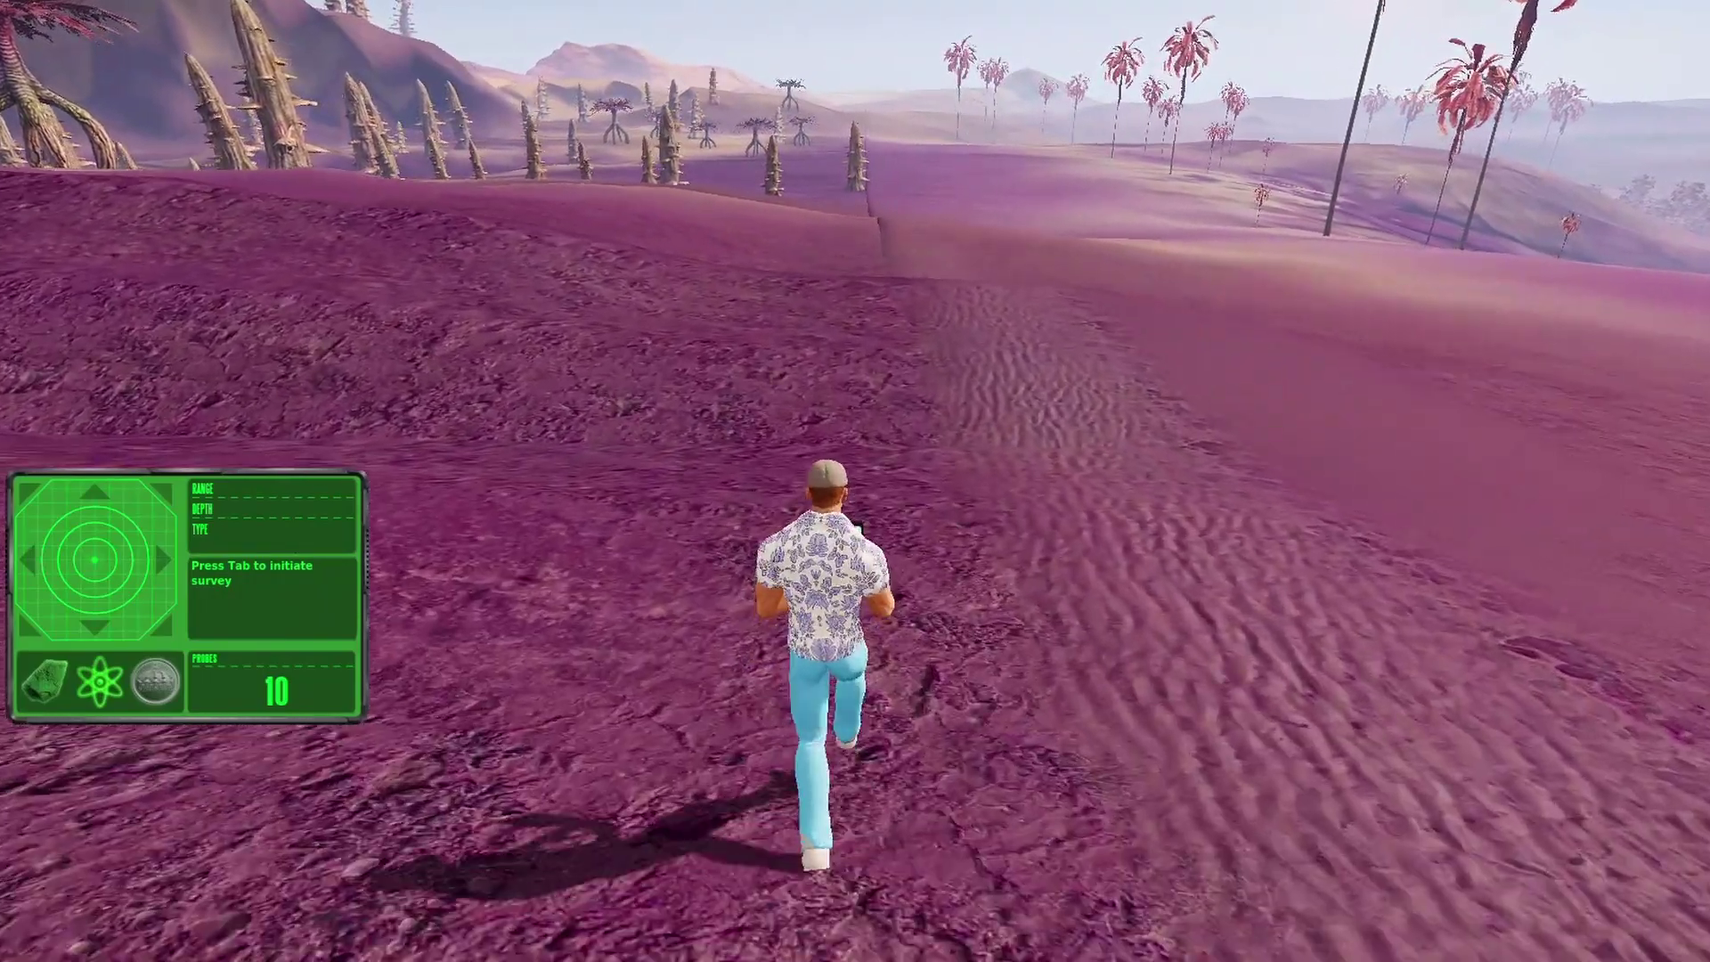
key(Tab)
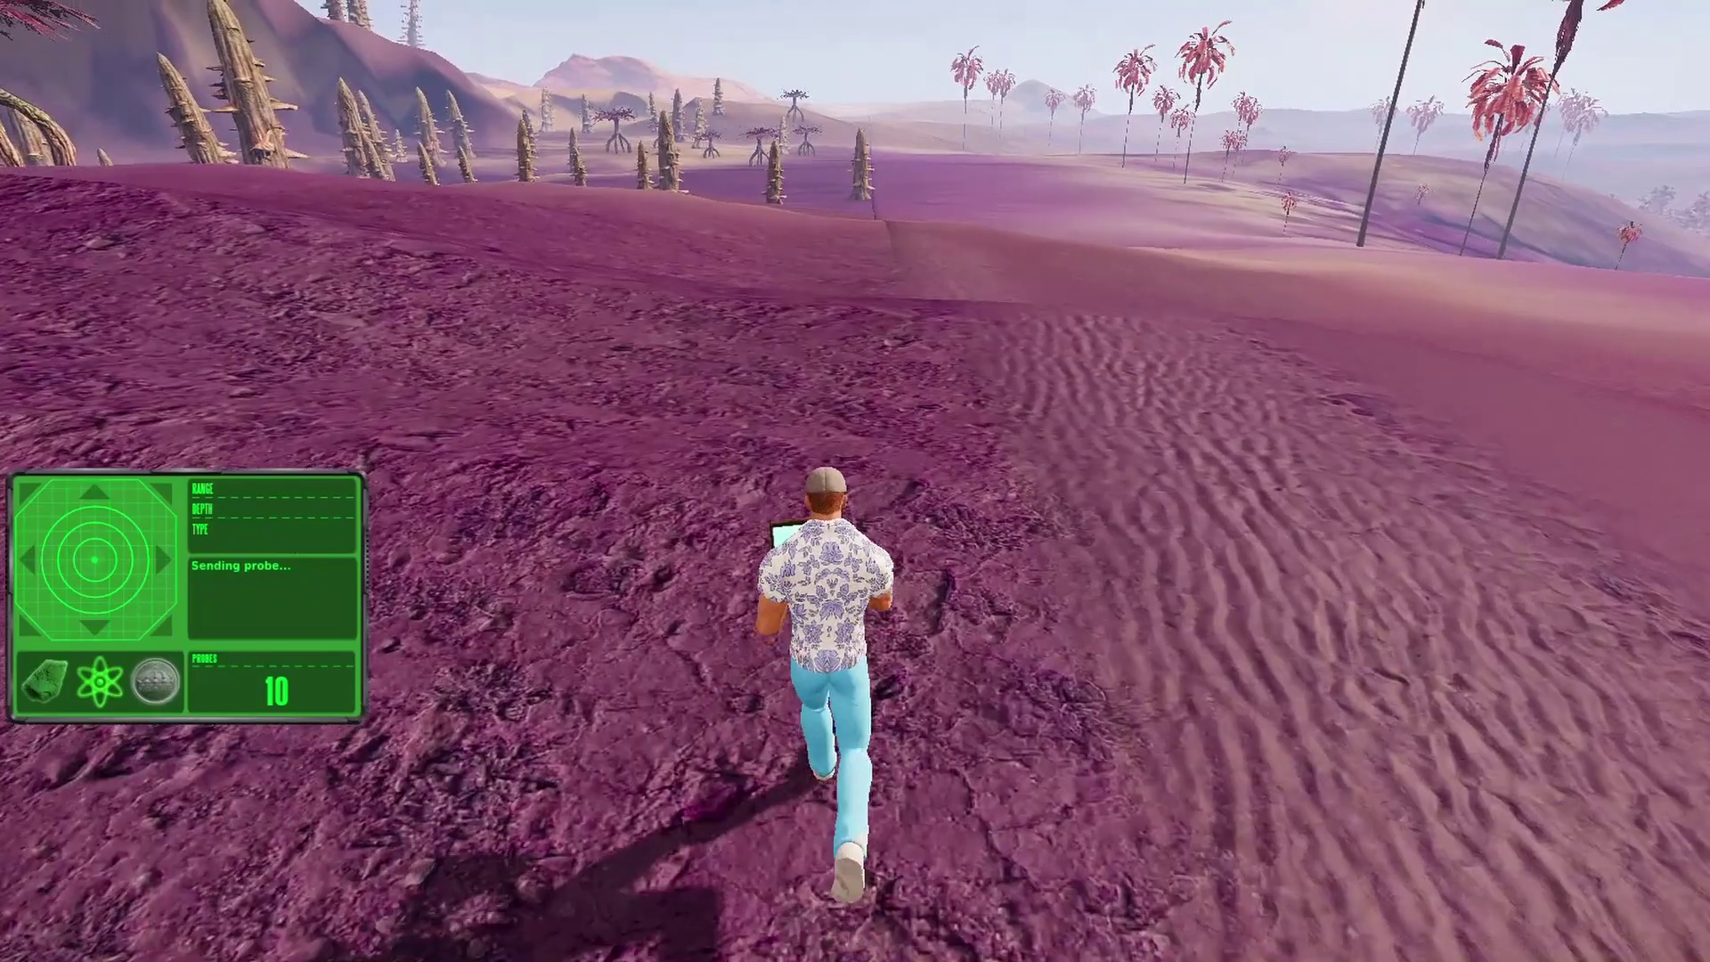